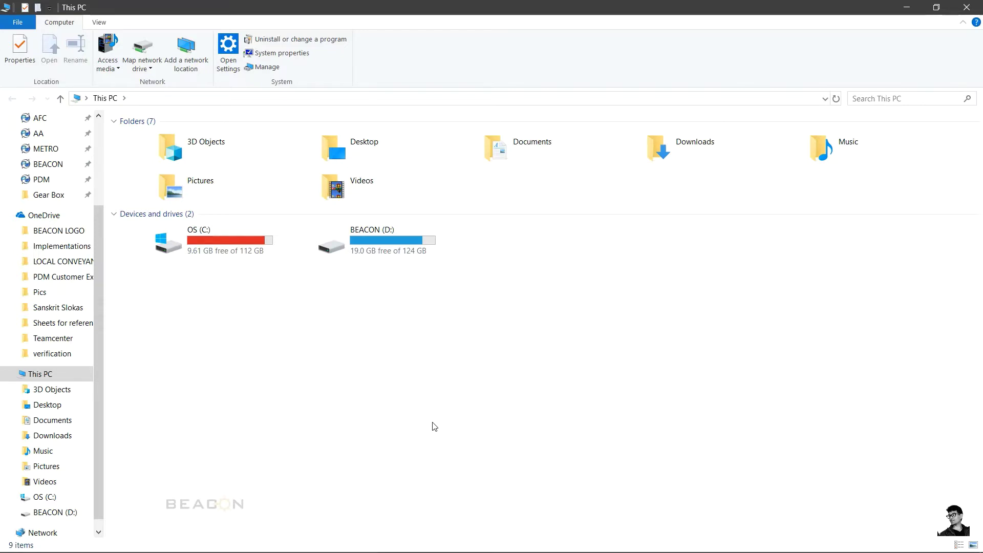
Step: Log into the PARASON vault, replacing the user name and entering the password
{"action": "scroll", "coordinate": [100, 356], "scroll_direction": "up", "scroll_amount": 3}
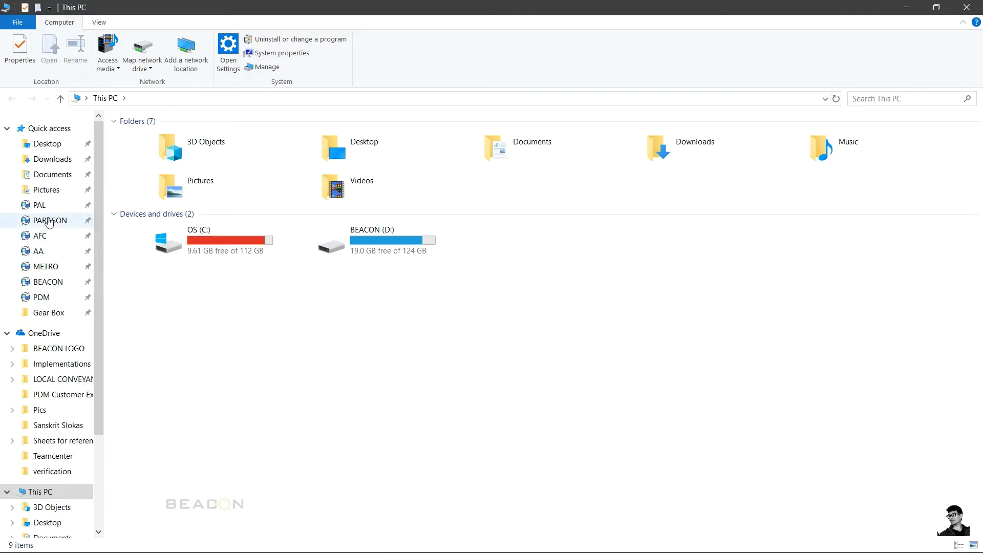
{"action": "left_click", "coordinate": [49, 223]}
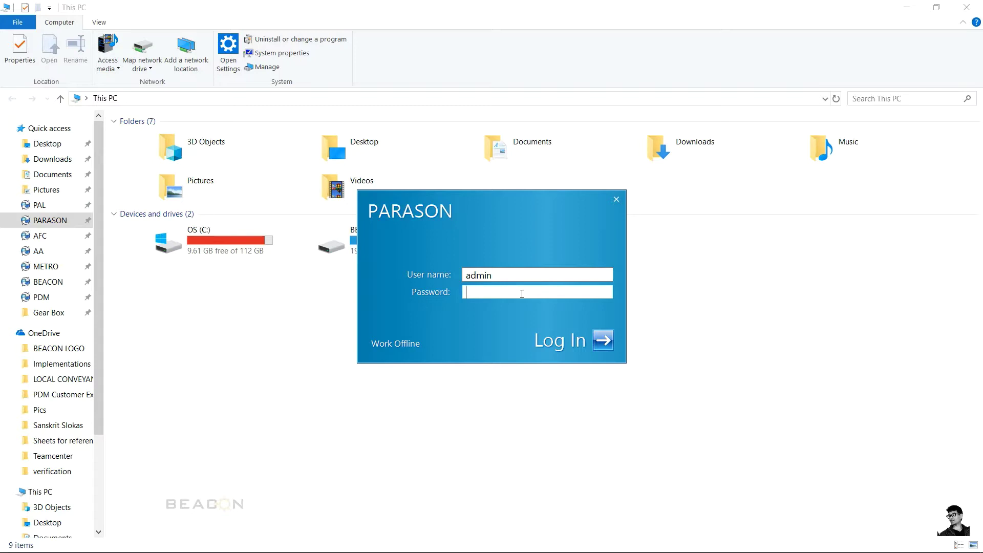
{"action": "key", "text": "shift+Tab"}
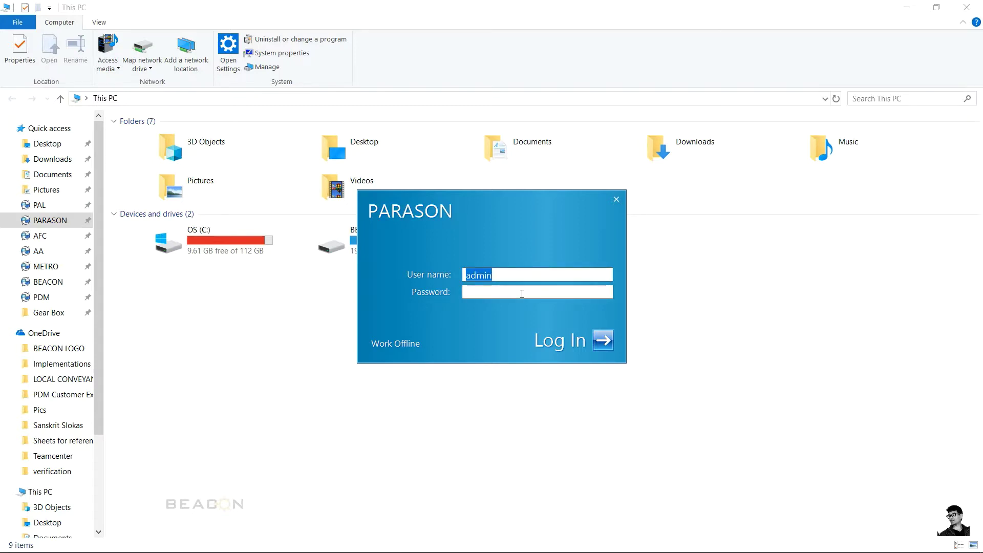
{"action": "type", "text": "Harikishan"}
{"action": "key", "text": "Tab"}
{"action": "type", "text": "***"}
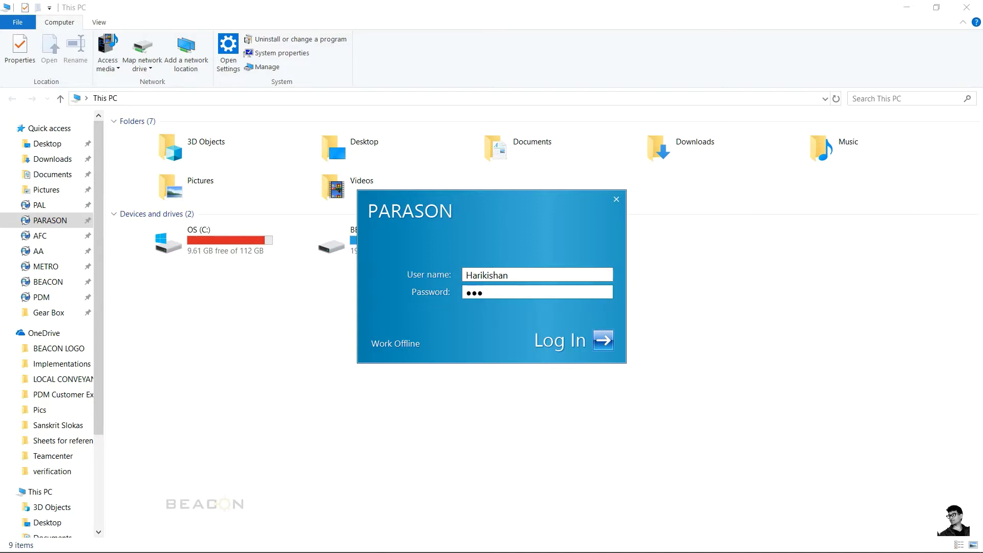
{"action": "key", "text": "Return"}
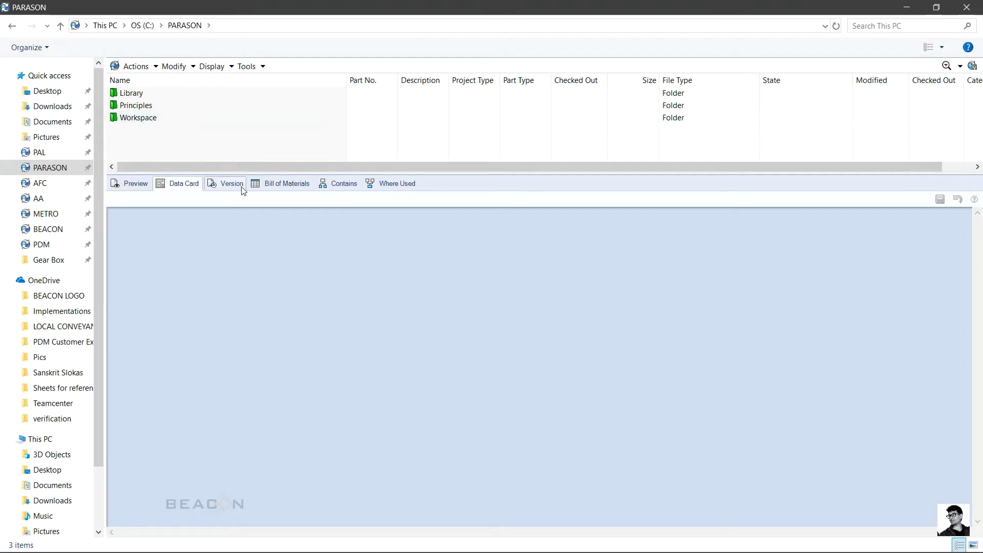
Step: Open the vault's Workspace folder
{"action": "key", "text": "Down"}
{"action": "key", "text": "Down"}
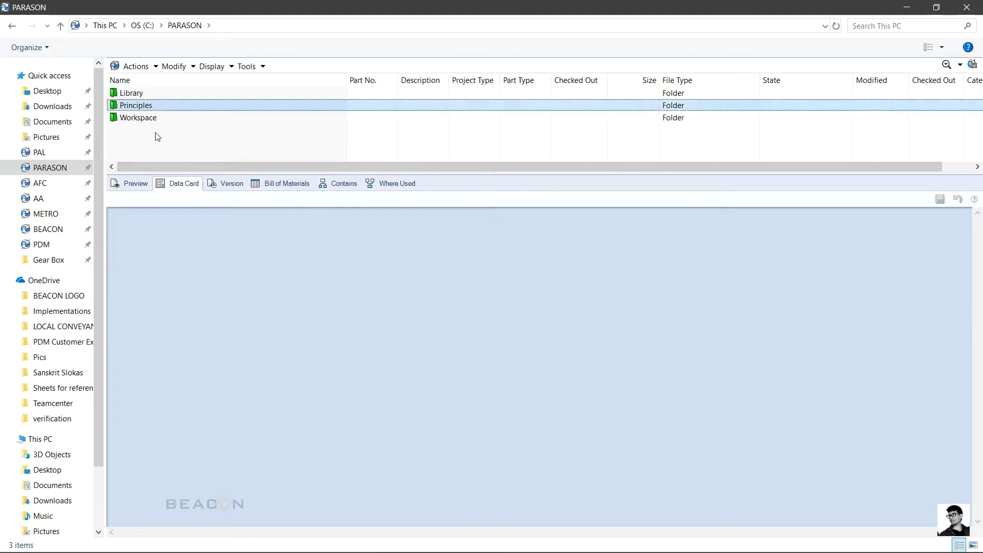
{"action": "key", "text": "Down"}
{"action": "key", "text": "Return"}
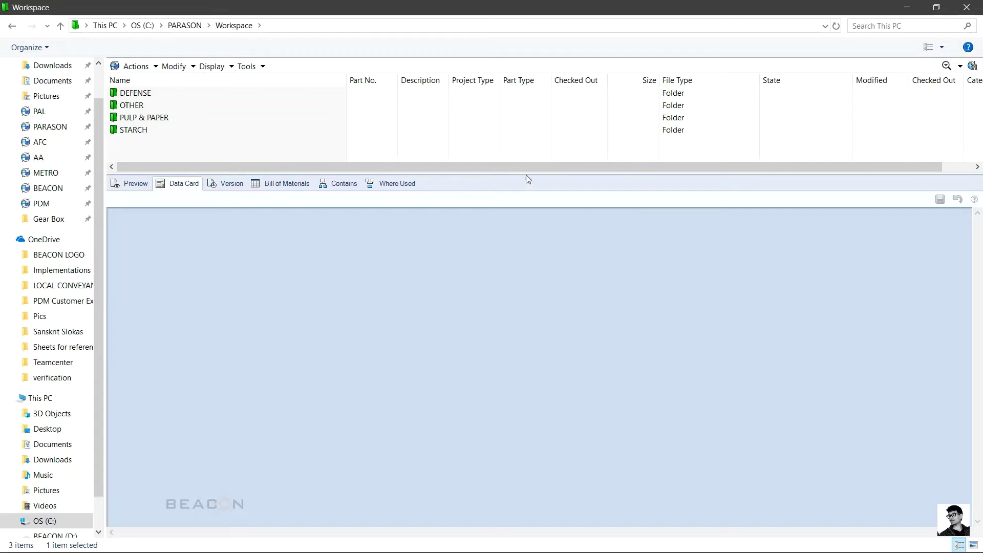
Step: Enlarge the file list above the preview pane and open the PULP & PAPER folder
{"action": "left_click_drag", "start_coordinate": [526, 174], "coordinate": [525, 245]}
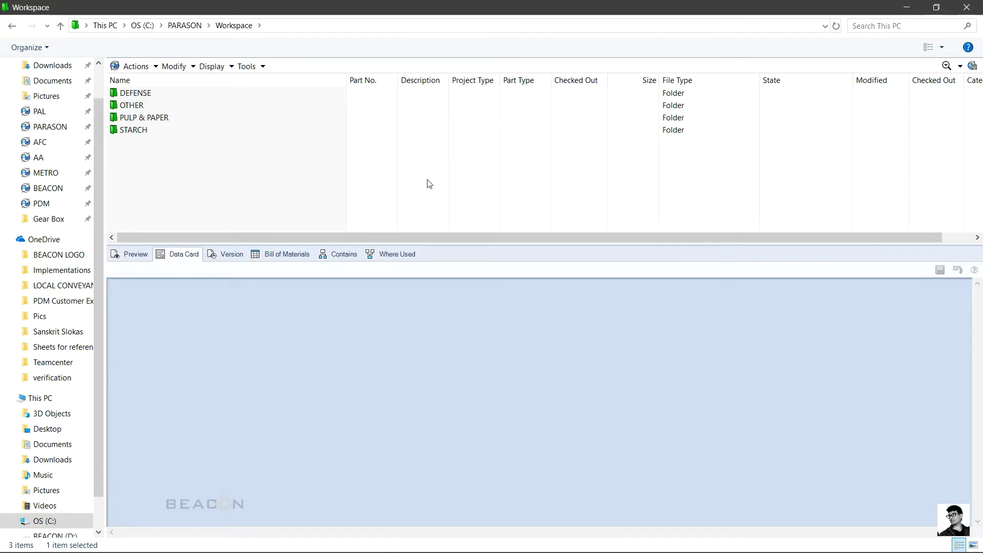
{"action": "key", "text": "Down"}
{"action": "key", "text": "Down"}
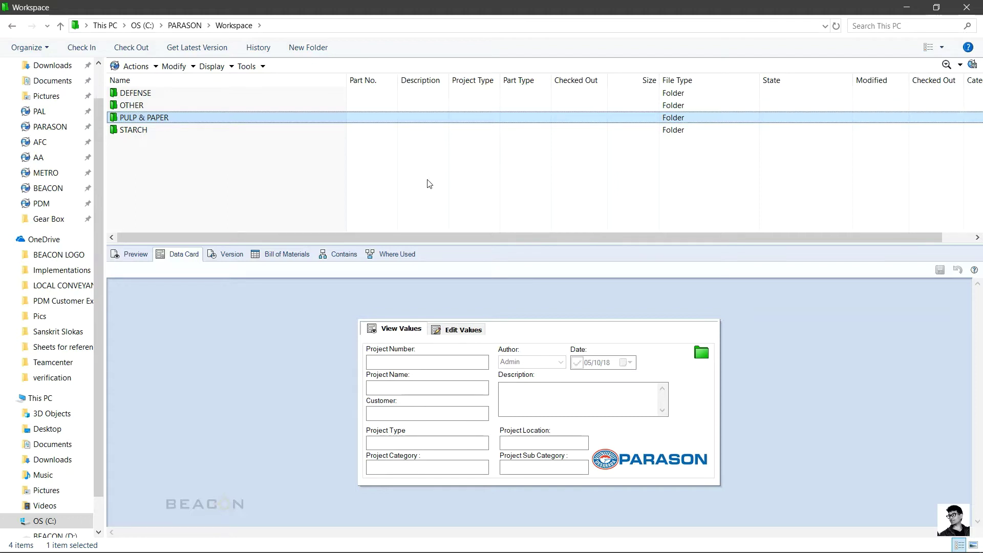
{"action": "key", "text": "Up"}
{"action": "key", "text": "Up"}
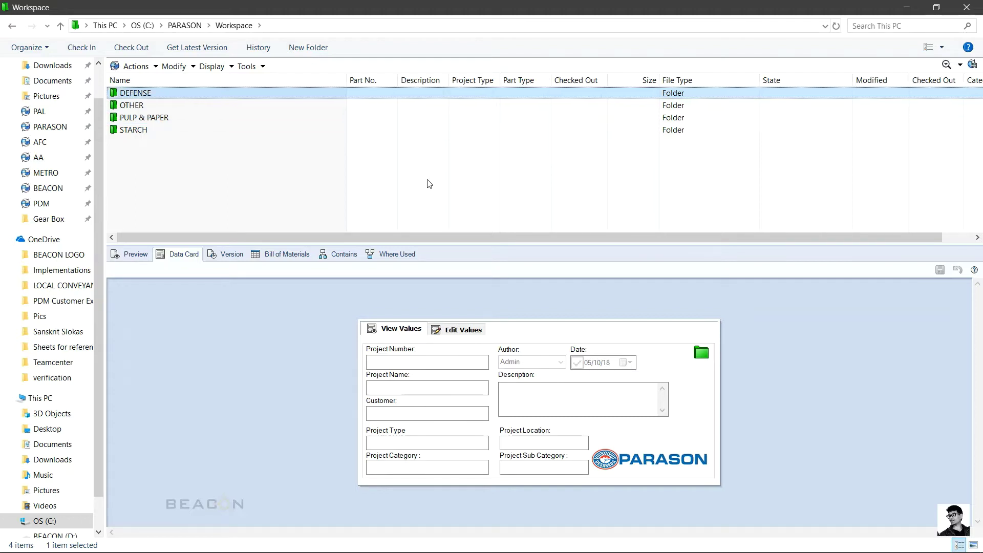
{"action": "key", "text": "Down"}
{"action": "key", "text": "Down"}
{"action": "key", "text": "Down"}
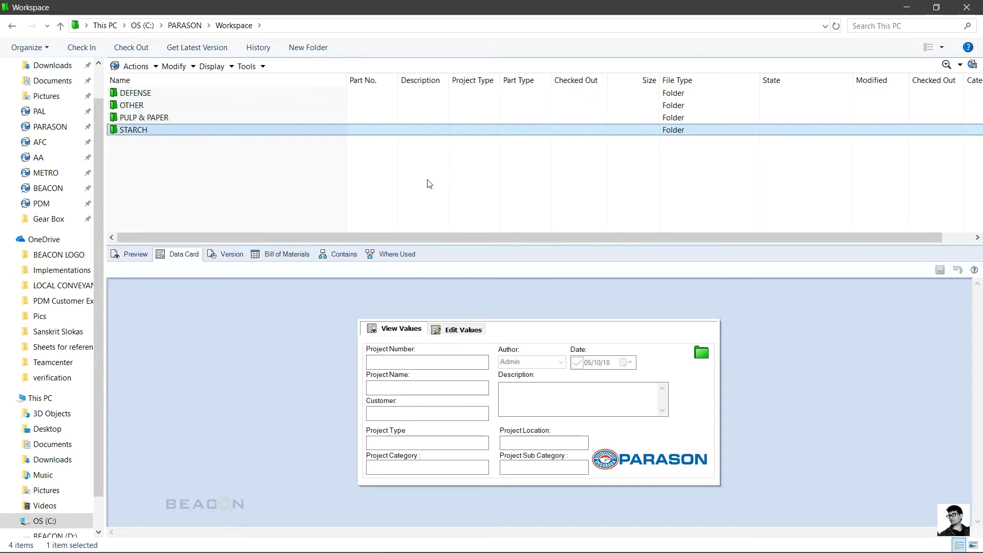
{"action": "key", "text": "Up"}
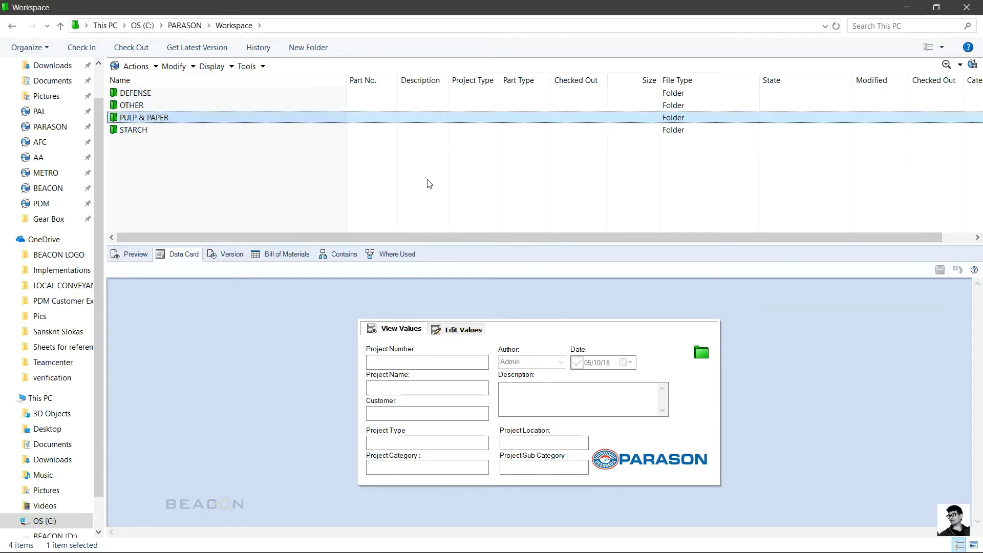
{"action": "key", "text": "Return"}
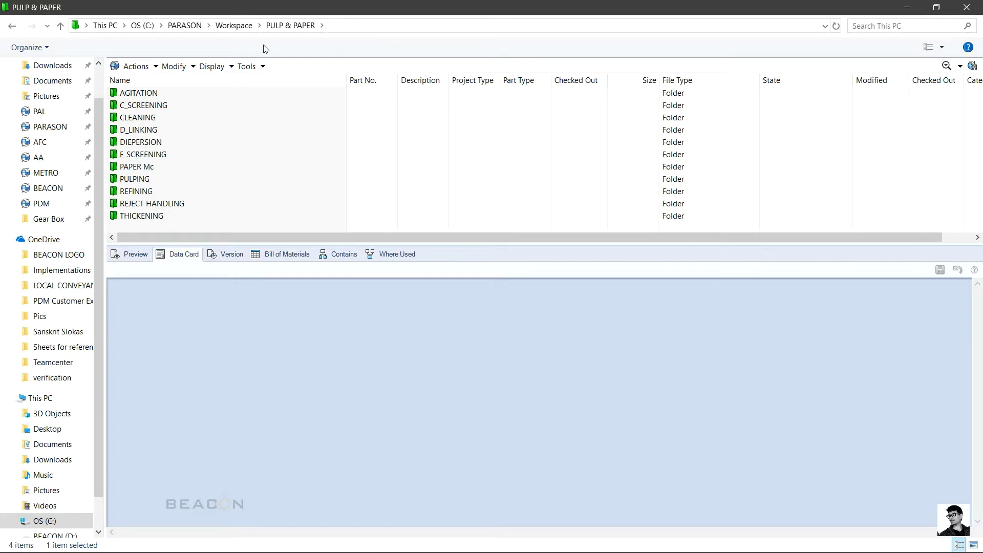
Step: Look inside REFINING, go back, then open PULPING and its PHM folder
{"action": "left_click", "coordinate": [158, 192]}
{"action": "double_click", "coordinate": [157, 192]}
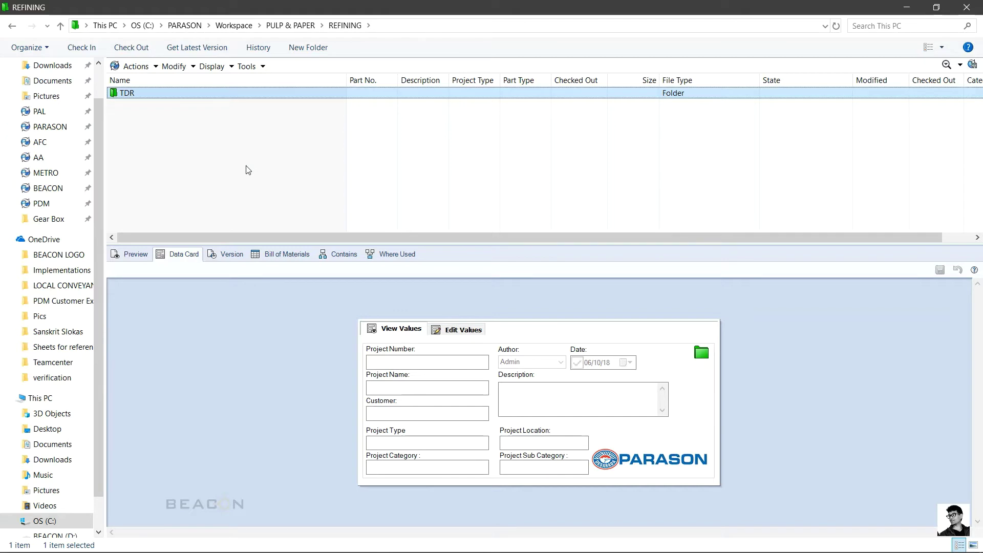
{"action": "key", "text": "BackSpace"}
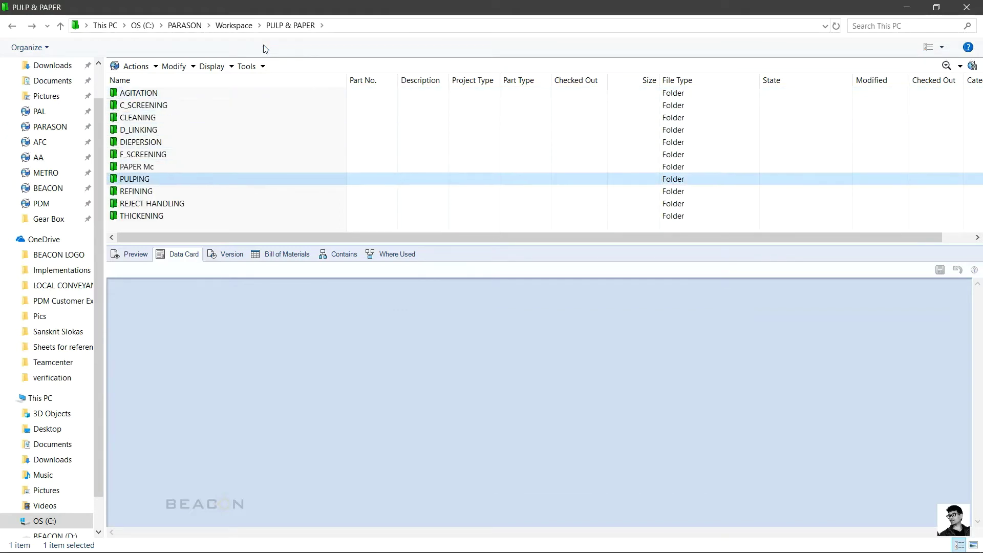
{"action": "key", "text": "Return"}
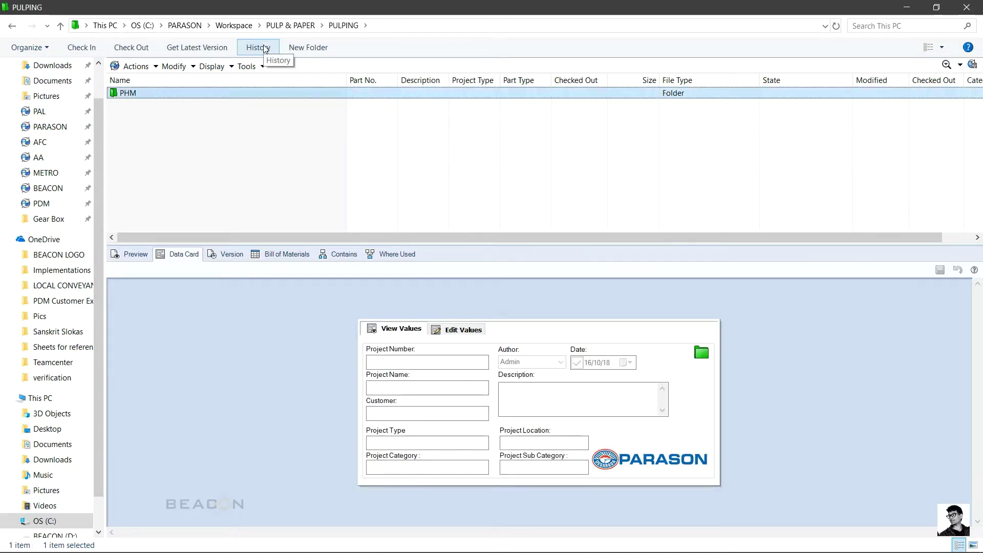
{"action": "key", "text": "Return"}
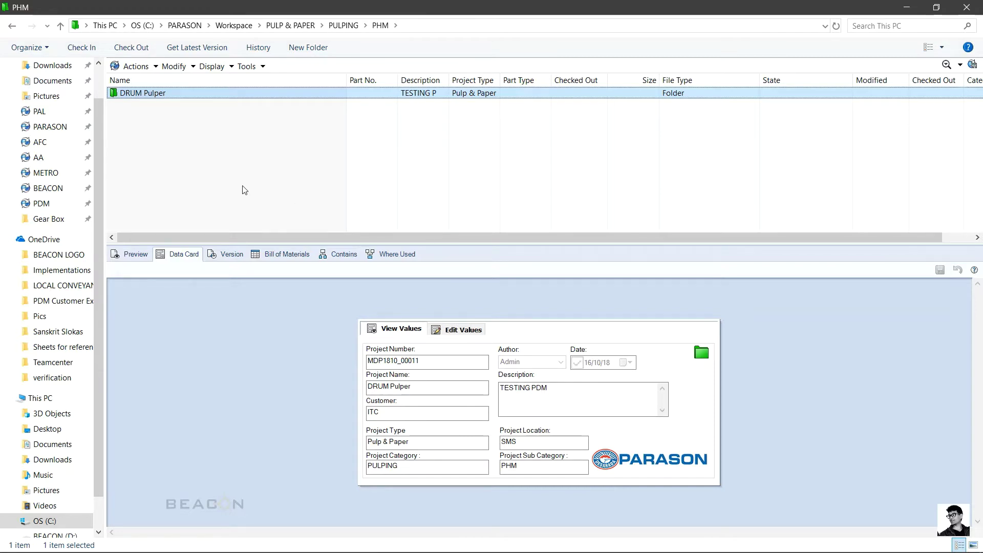
Step: Open the DRUM Pulper project folder to view its subfolders and Excel files
{"action": "key", "text": "Return"}
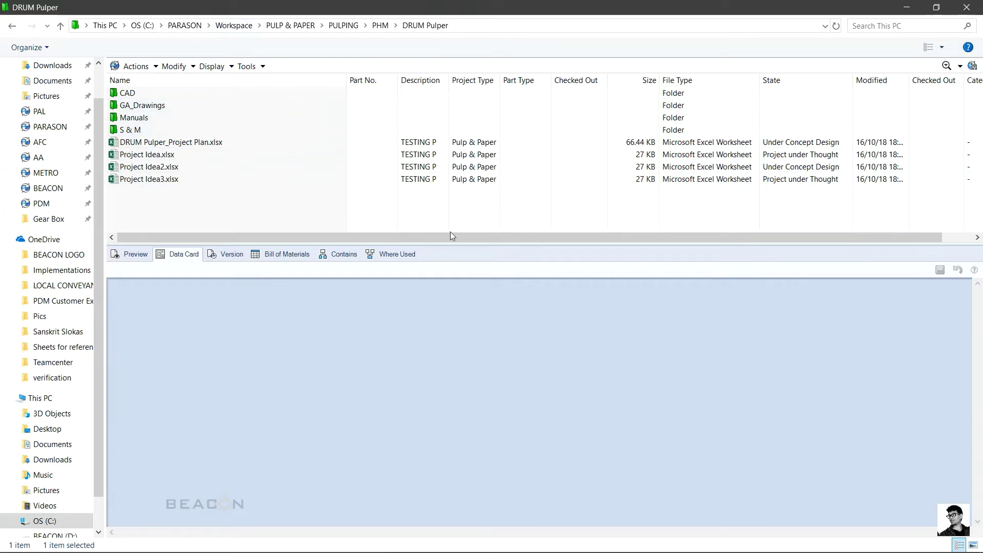
Step: Start a new project in Workspace from the right-click menu
{"action": "right_click", "coordinate": [463, 206]}
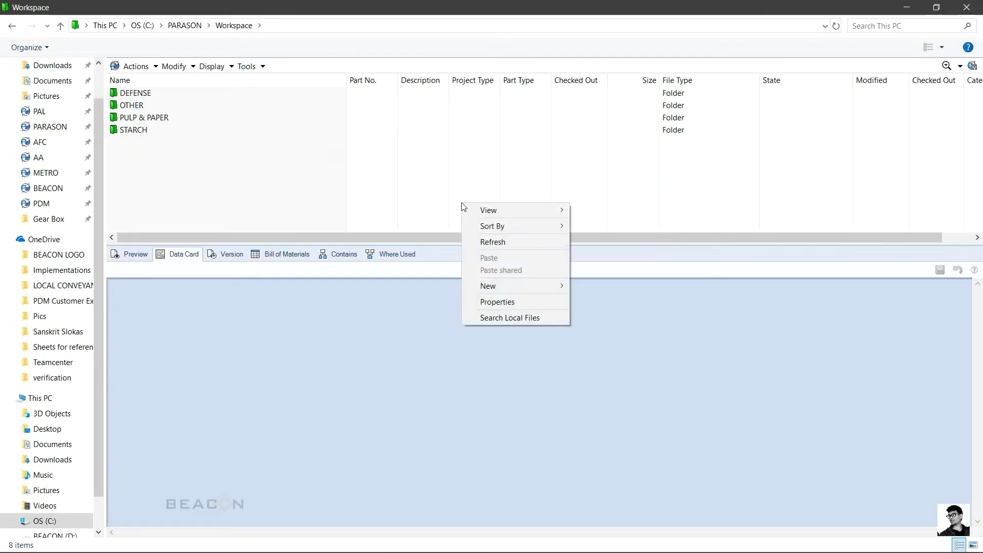
{"action": "mouse_move", "coordinate": [516, 288]}
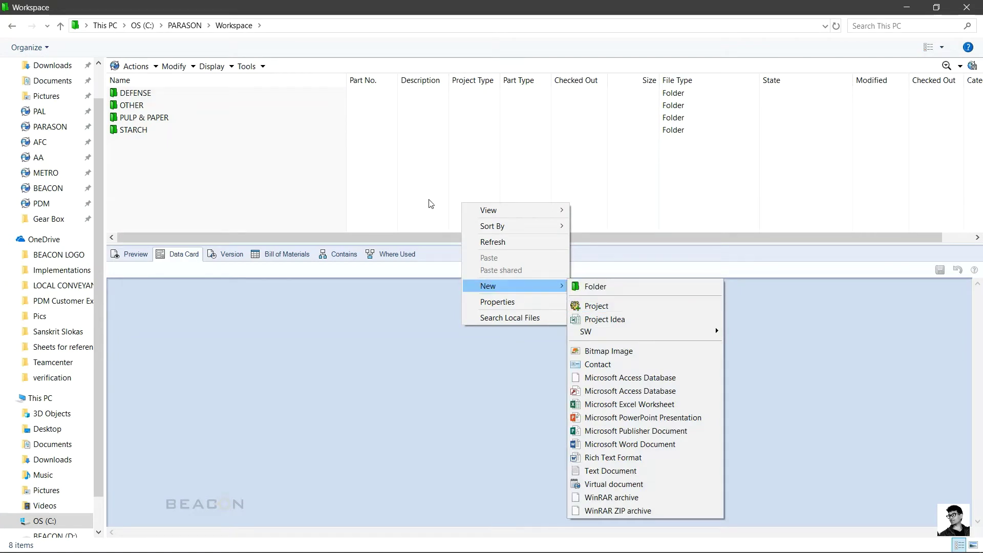
{"action": "left_click", "coordinate": [379, 155]}
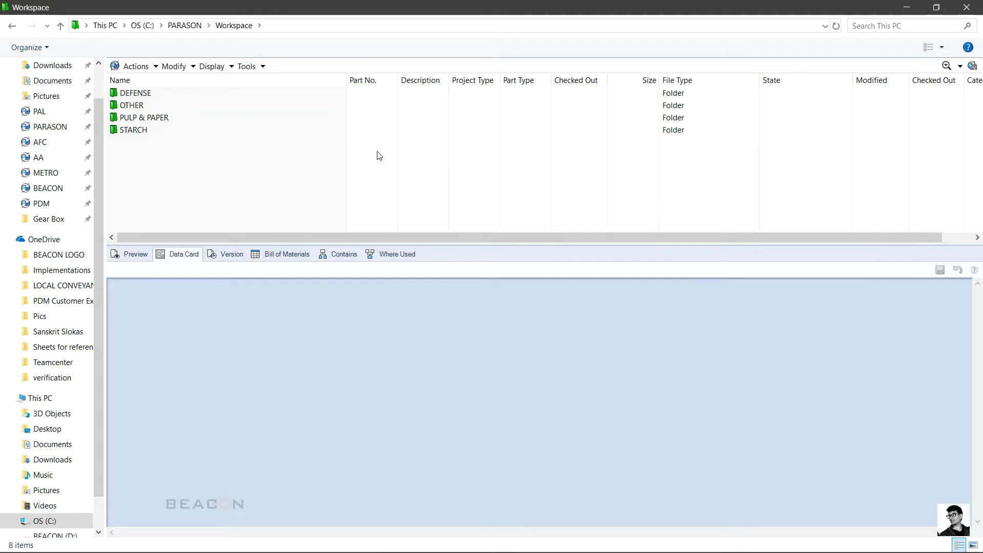
{"action": "right_click", "coordinate": [379, 155]}
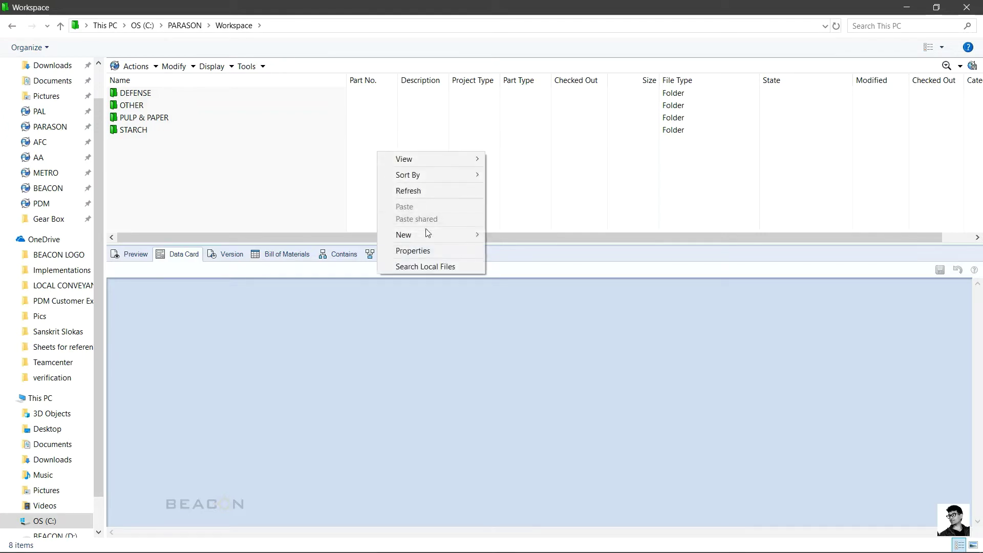
{"action": "mouse_move", "coordinate": [434, 238]}
{"action": "left_click", "coordinate": [548, 255]}
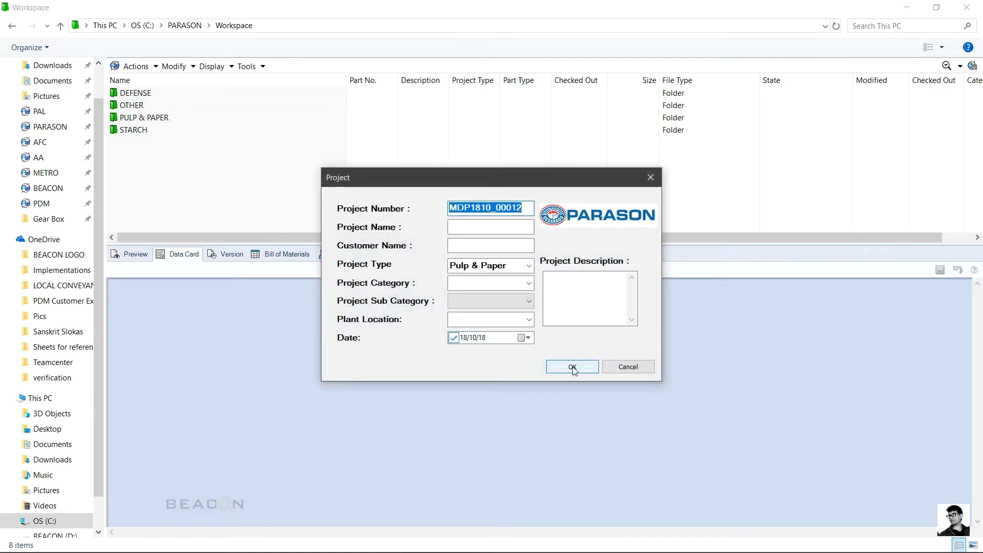
Step: Name the project HMP_CNL and enter the customer name
{"action": "left_click", "coordinate": [512, 210]}
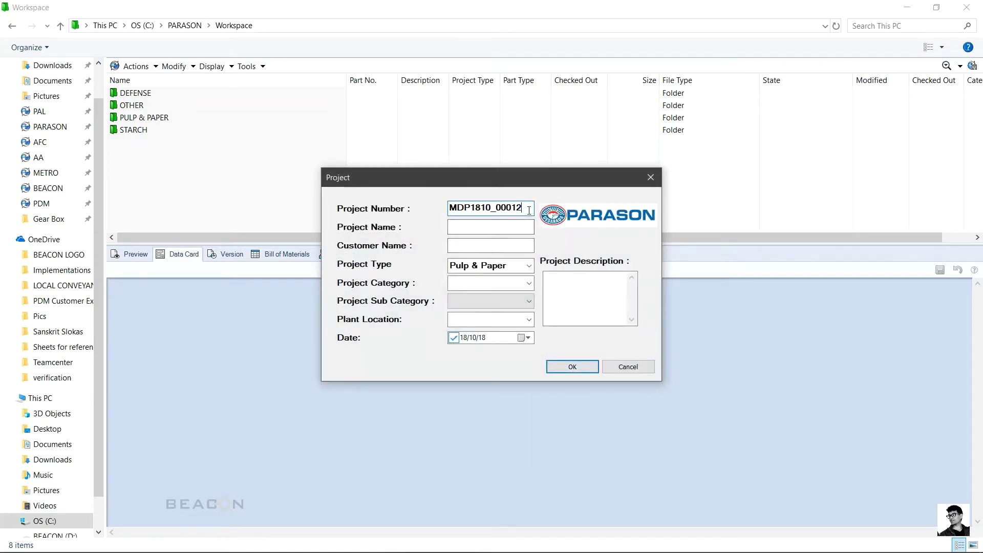
{"action": "left_click", "coordinate": [509, 227]}
{"action": "type", "text": "HMP"}
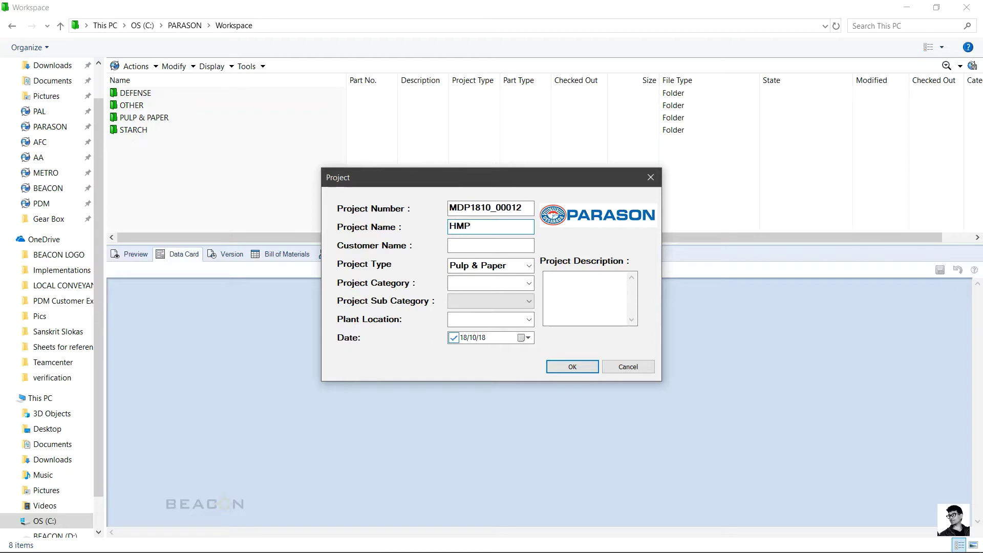
{"action": "type", "text": "_CNL"}
{"action": "left_click", "coordinate": [518, 246]}
{"action": "type", "text": "BEACON"}
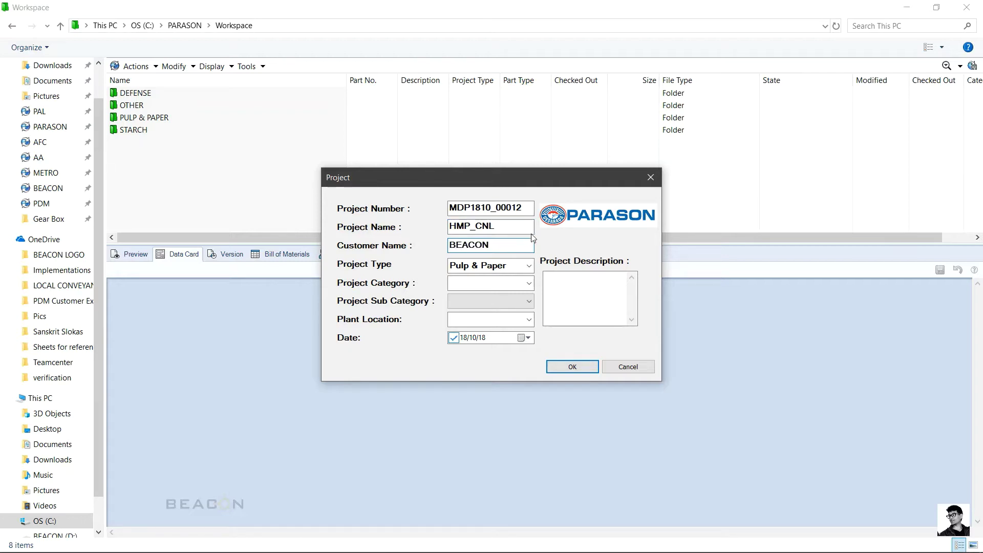
Step: Set type Pulp & Paper, category PULPING, sub category DLP and plant location PMI 5
{"action": "left_click", "coordinate": [529, 266]}
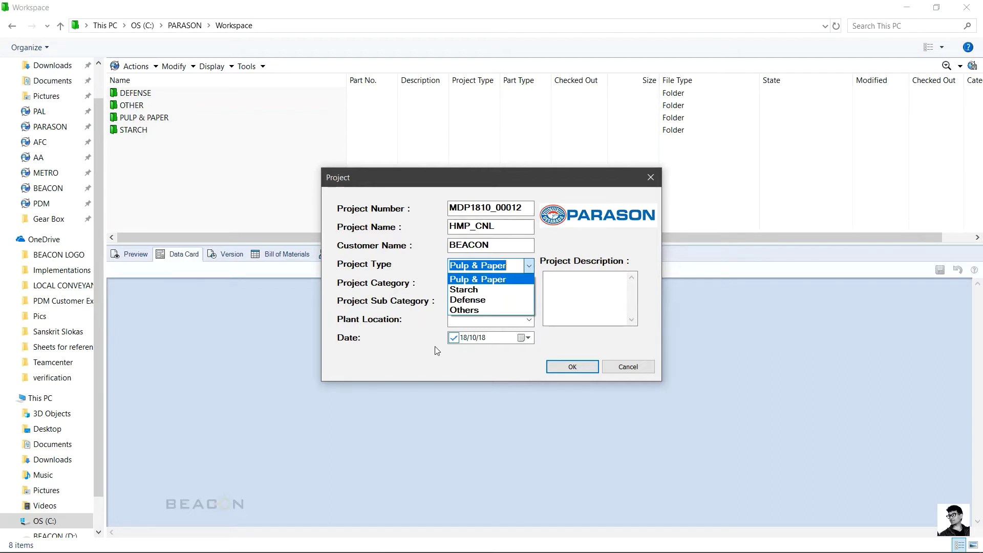
{"action": "left_click", "coordinate": [493, 279]}
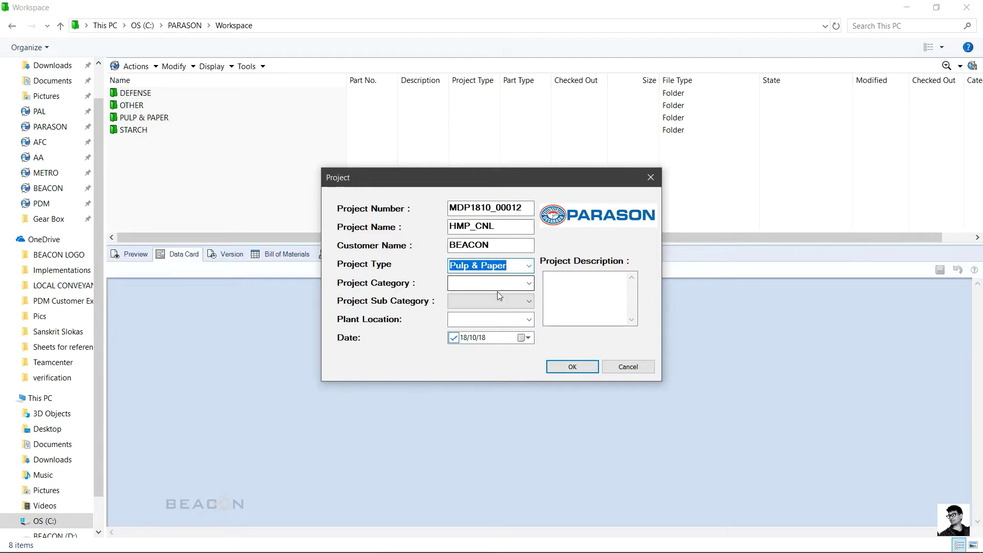
{"action": "left_click", "coordinate": [529, 283]}
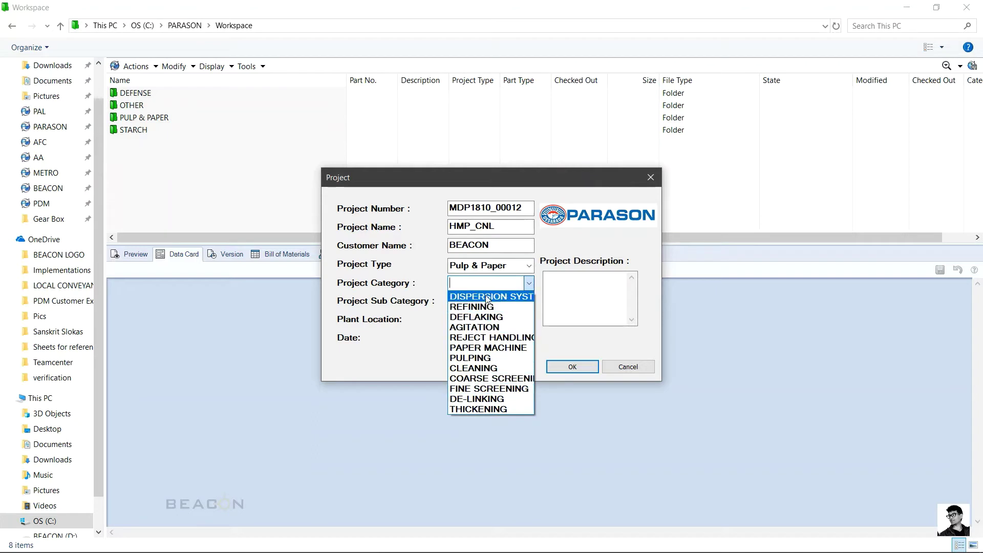
{"action": "left_click", "coordinate": [470, 358]}
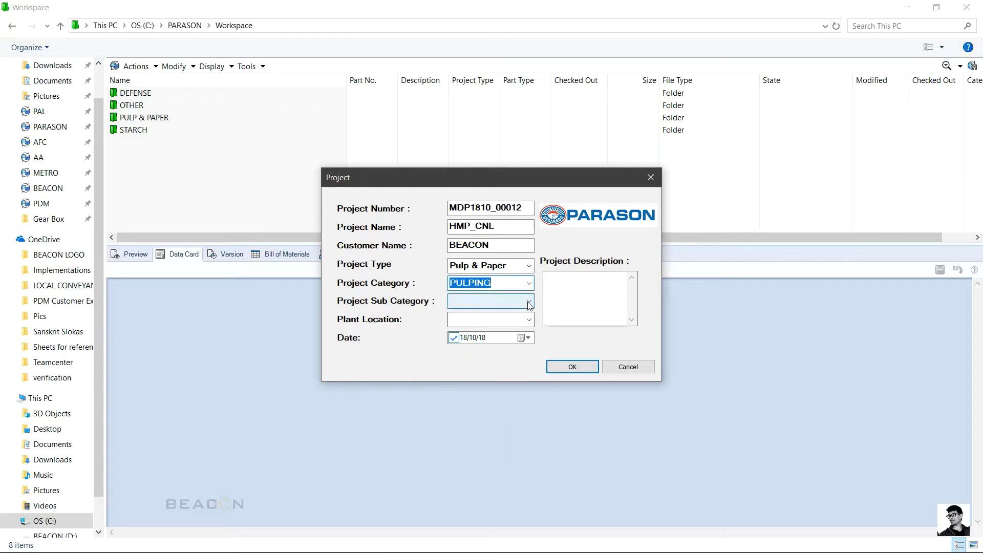
{"action": "left_click", "coordinate": [528, 302]}
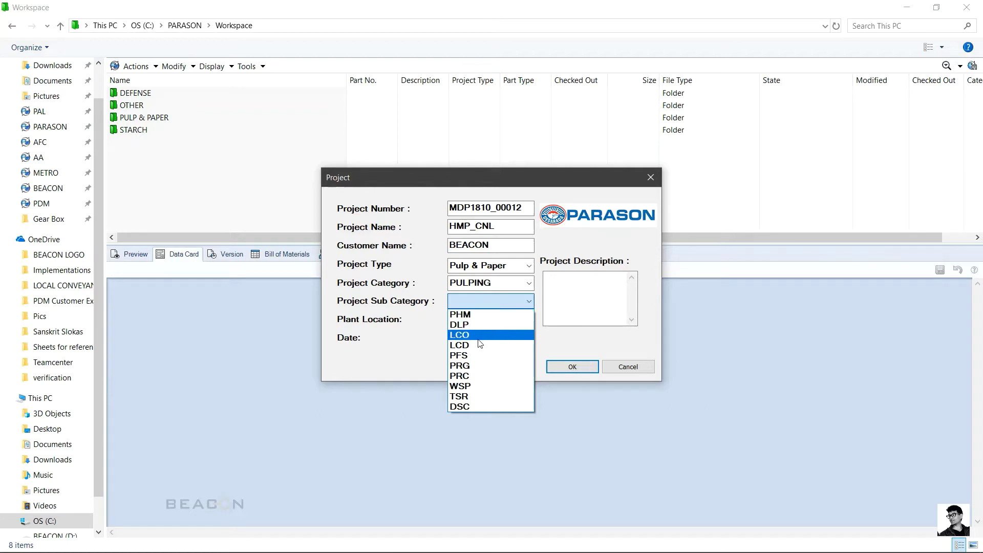
{"action": "left_click", "coordinate": [472, 326]}
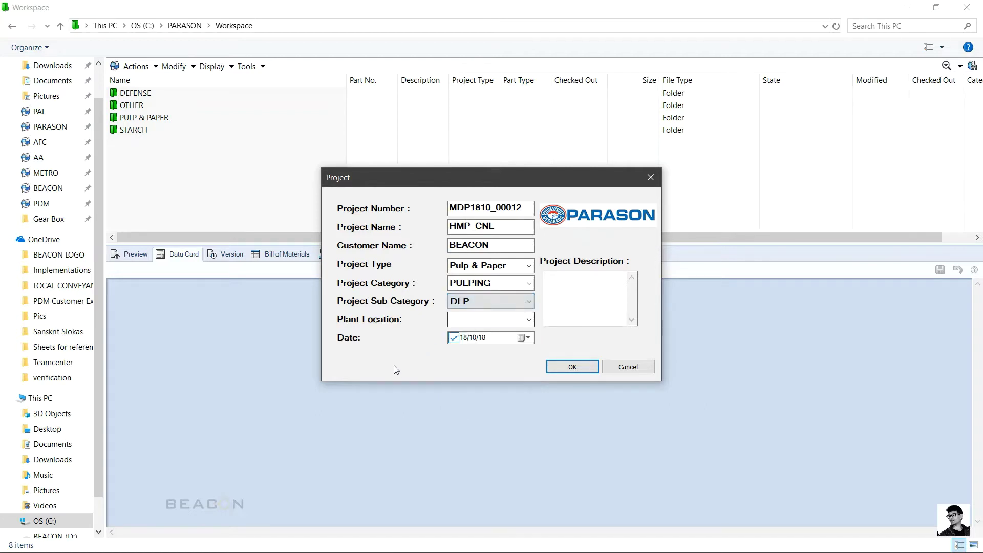
{"action": "left_click", "coordinate": [529, 319]}
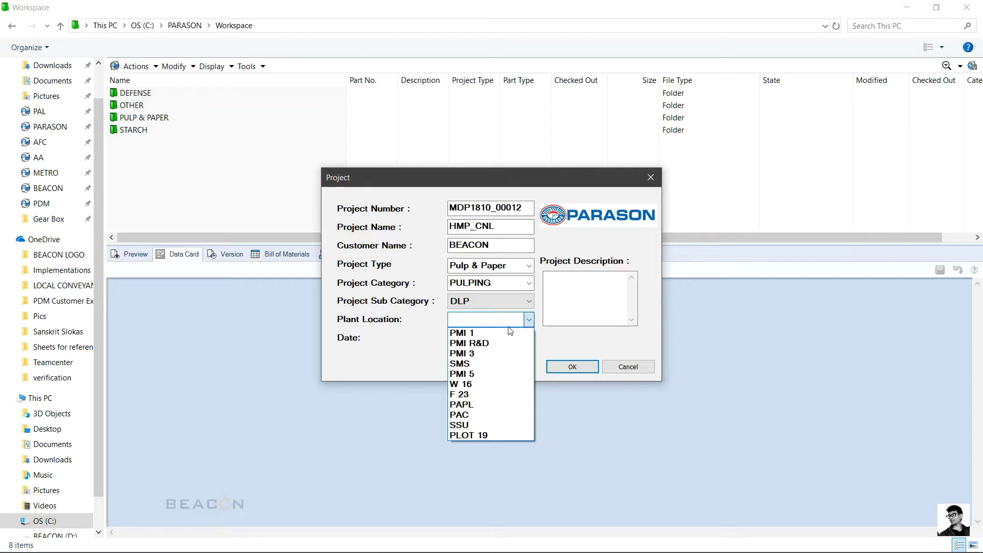
{"action": "left_click", "coordinate": [478, 374]}
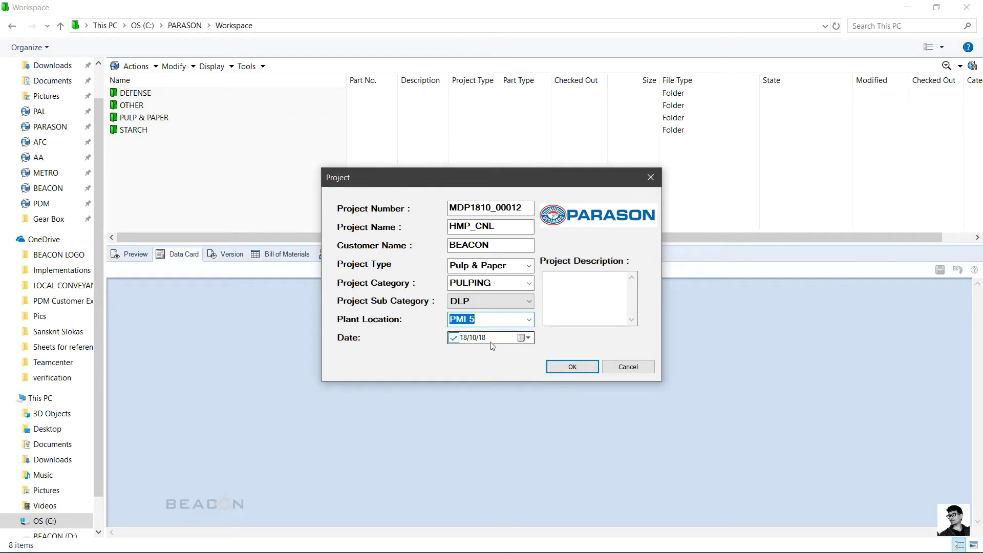
{"action": "left_click", "coordinate": [586, 314]}
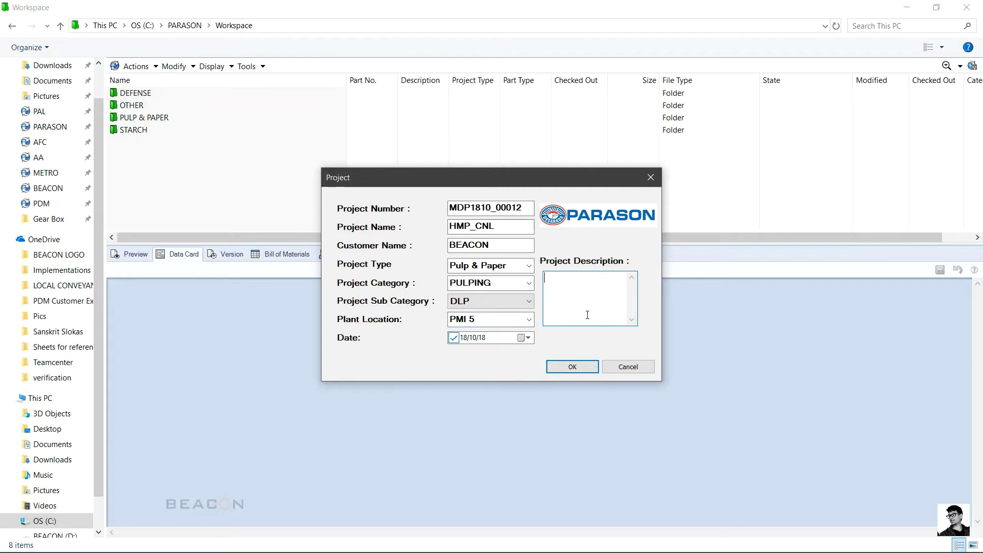
Step: Enter the description 'Project Created for Client course Training.' with a capital P and confirm with OK
{"action": "type", "text": "project Created for Client course Training."}
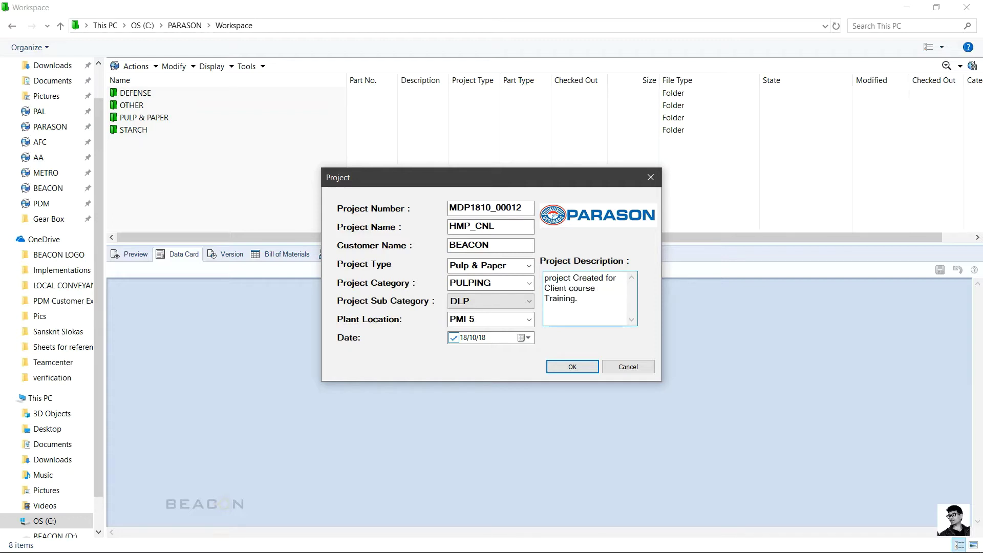
{"action": "key", "text": "Up"}
{"action": "key", "text": "Up"}
{"action": "key", "text": "Home"}
{"action": "key", "text": "shift+Right"}
{"action": "type", "text": "P"}
{"action": "left_click", "coordinate": [601, 313]}
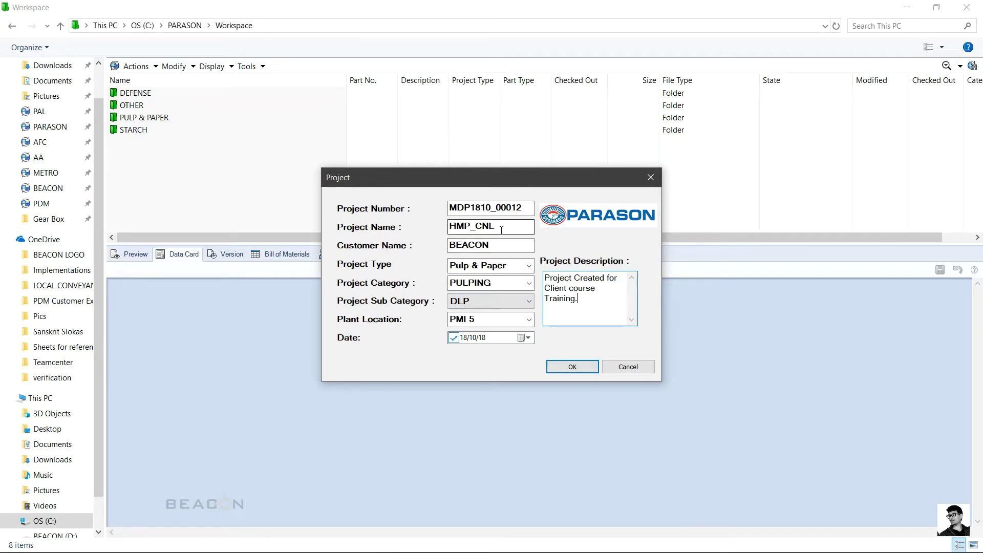
{"action": "left_click", "coordinate": [573, 366]}
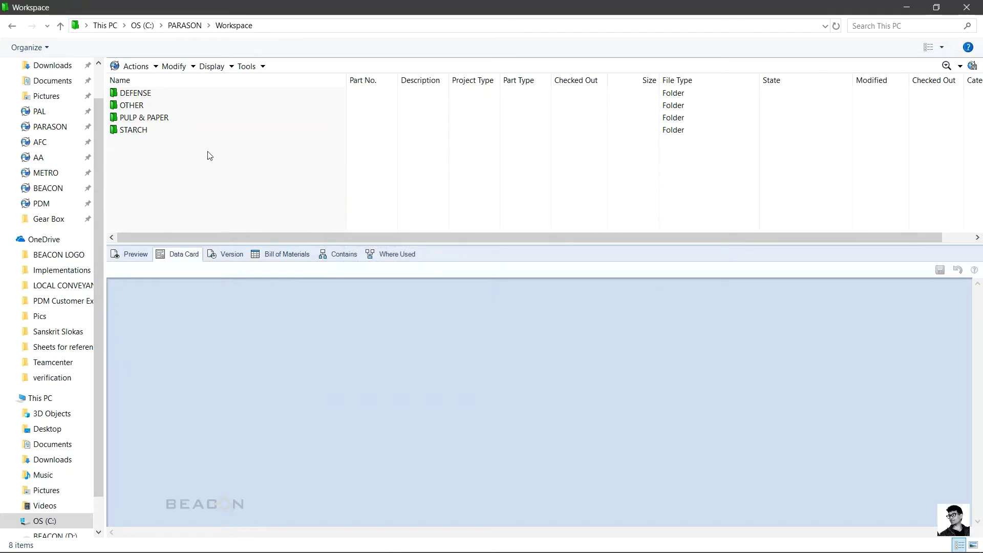
Step: Open PULP & PAPER, then PULPING, then the new DLP folder
{"action": "left_click", "coordinate": [153, 117]}
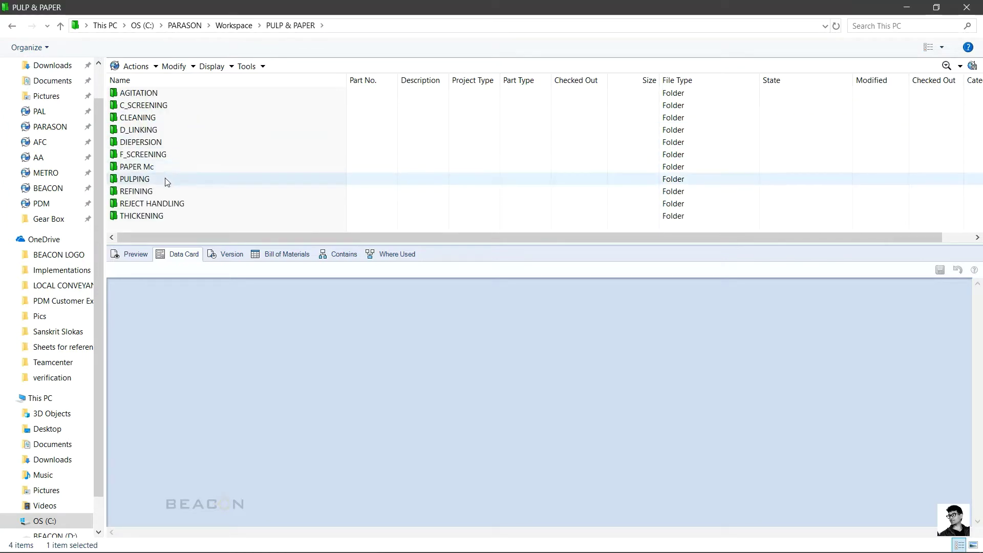
{"action": "left_click", "coordinate": [155, 180]}
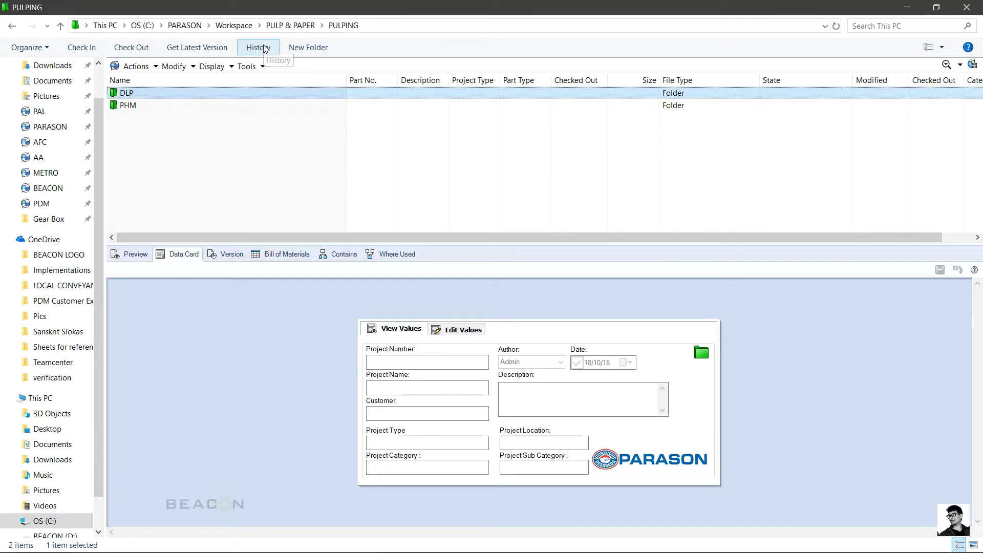
{"action": "key", "text": "Return"}
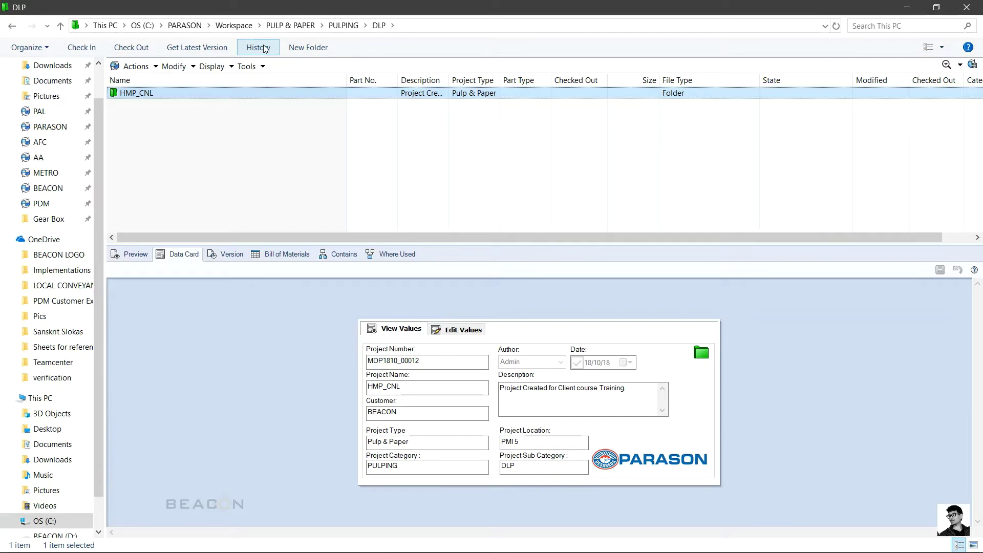
Step: Open HMP_CNL_Project Plan.xlsx from the HMP_CNL folder and go to the Project Idea sheet
{"action": "key", "text": "Return"}
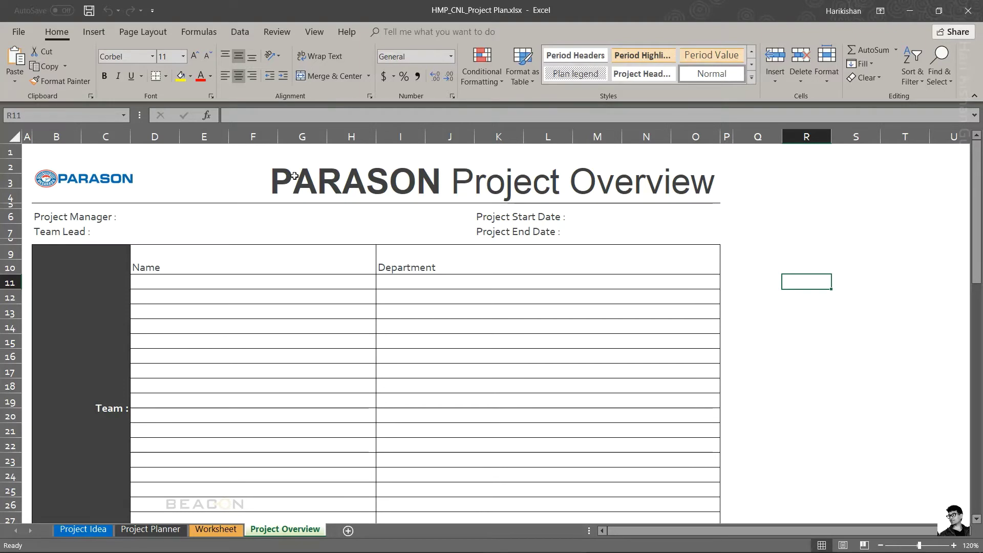
{"action": "left_click", "coordinate": [95, 523]}
Step: Check the auto-filled plant location PMI 5 on the Project Idea sheet
{"action": "left_click", "coordinate": [325, 339]}
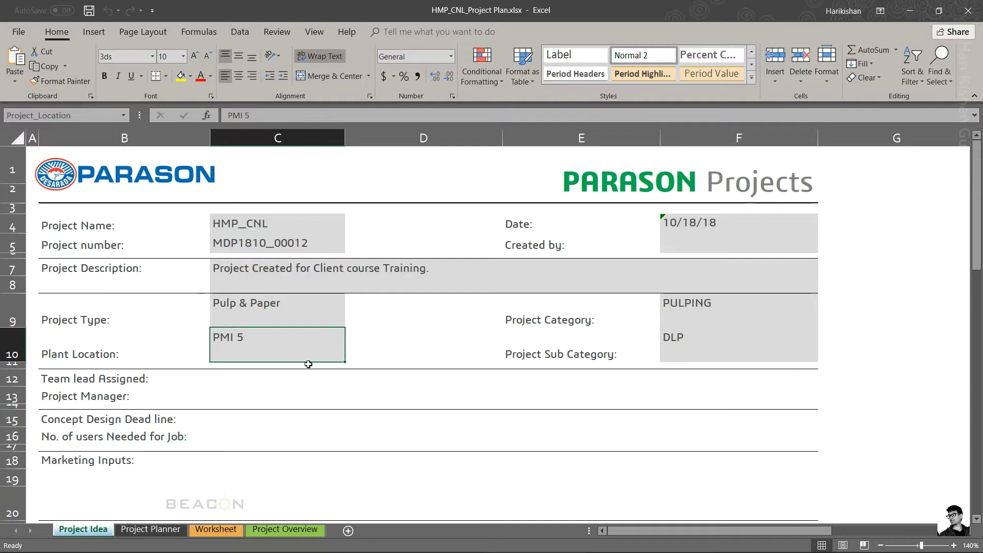
Step: Enter the team lead and project manager names in C12 and C13
{"action": "left_click", "coordinate": [283, 376]}
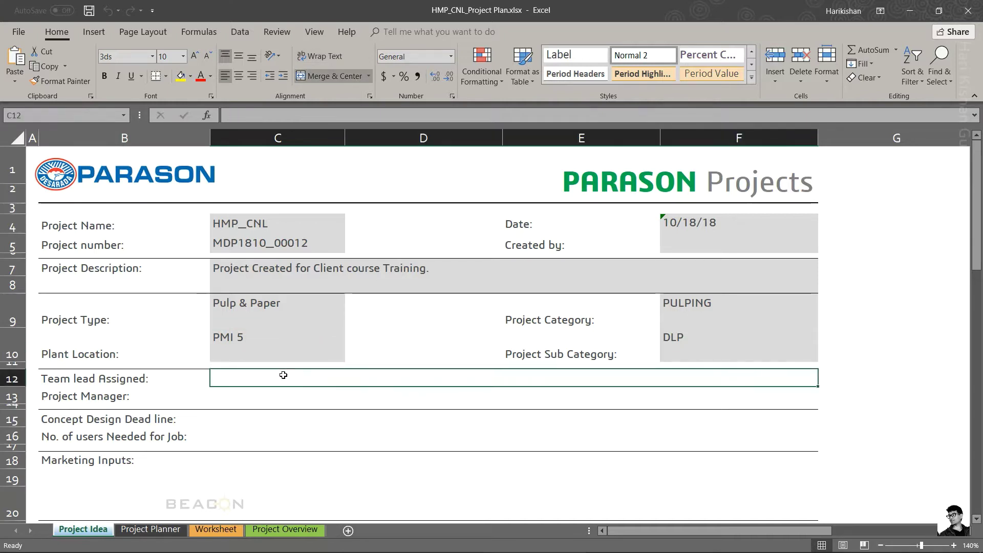
{"action": "key", "text": "Return"}
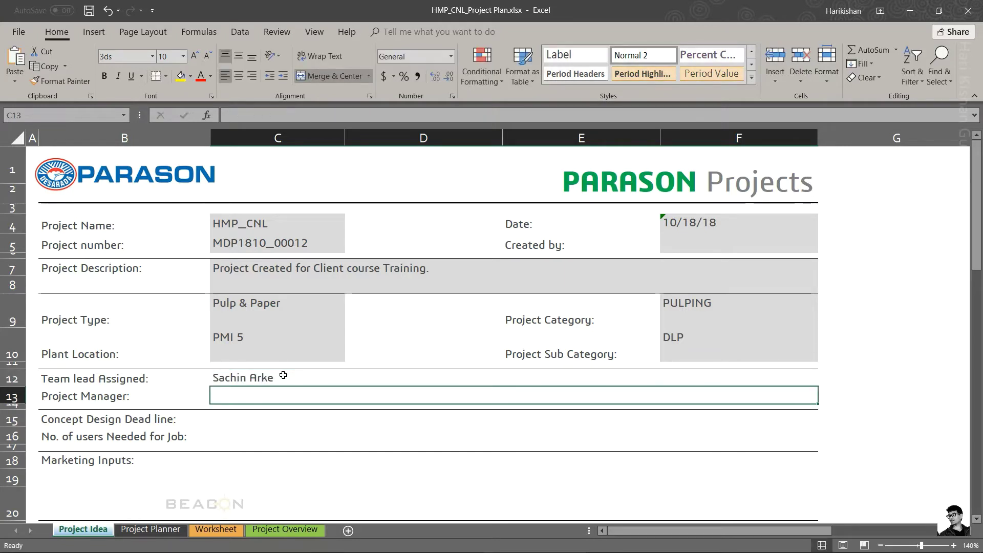
{"action": "type", "text": "M"}
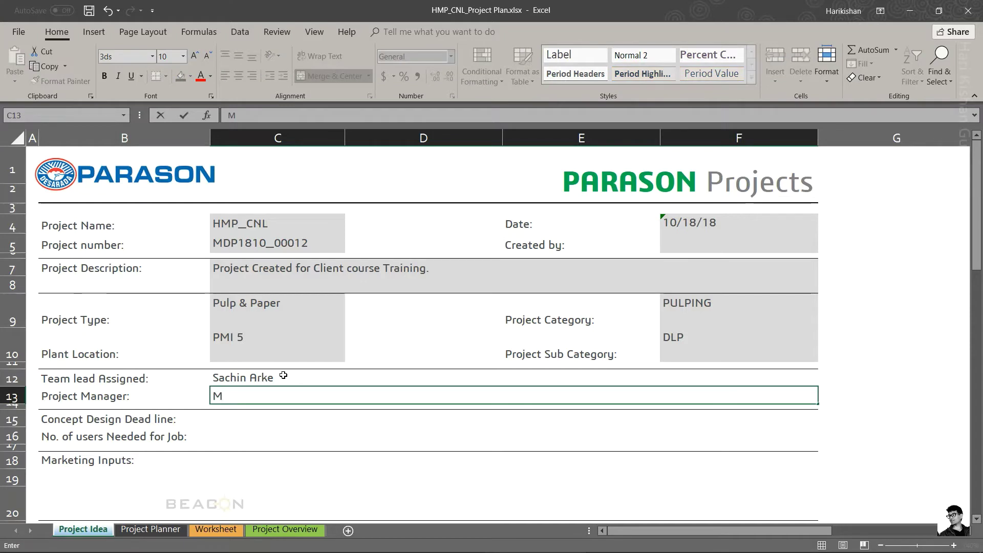
{"action": "type", "text": "adhure"}
{"action": "key", "text": "Return"}
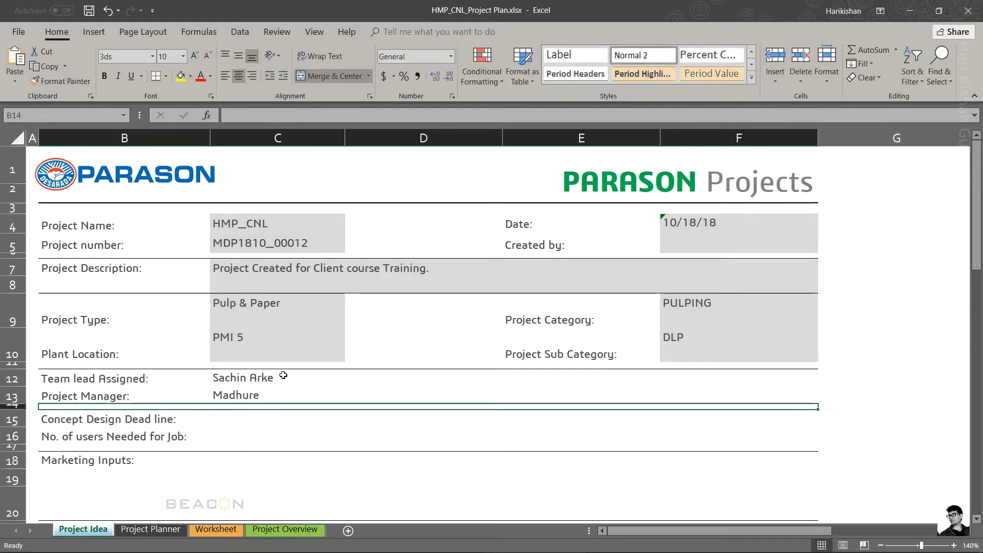
{"action": "key", "text": "Return"}
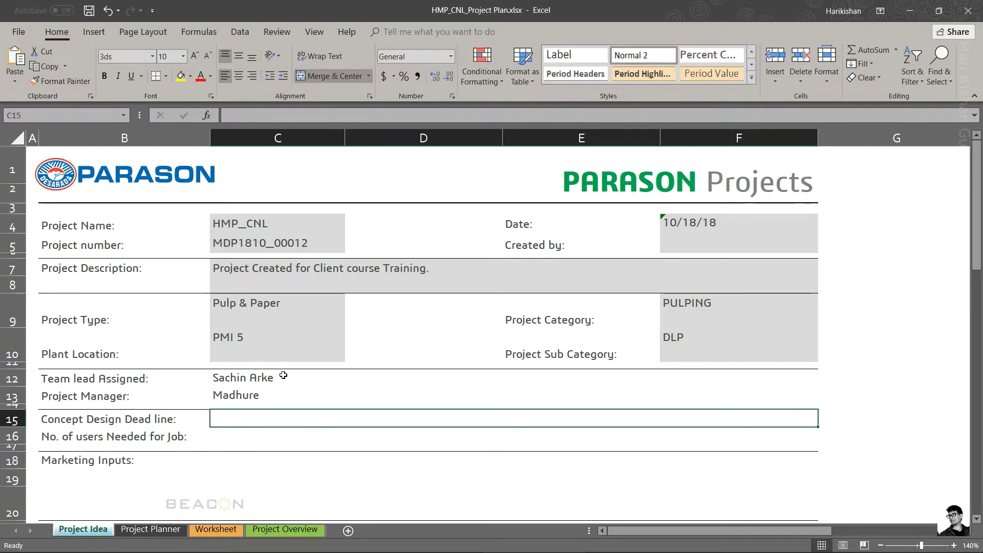
Step: Enter deadline 22 nov 2018, 5 users in General format, and 'marketing inputs for the project'
{"action": "type", "text": "2"}
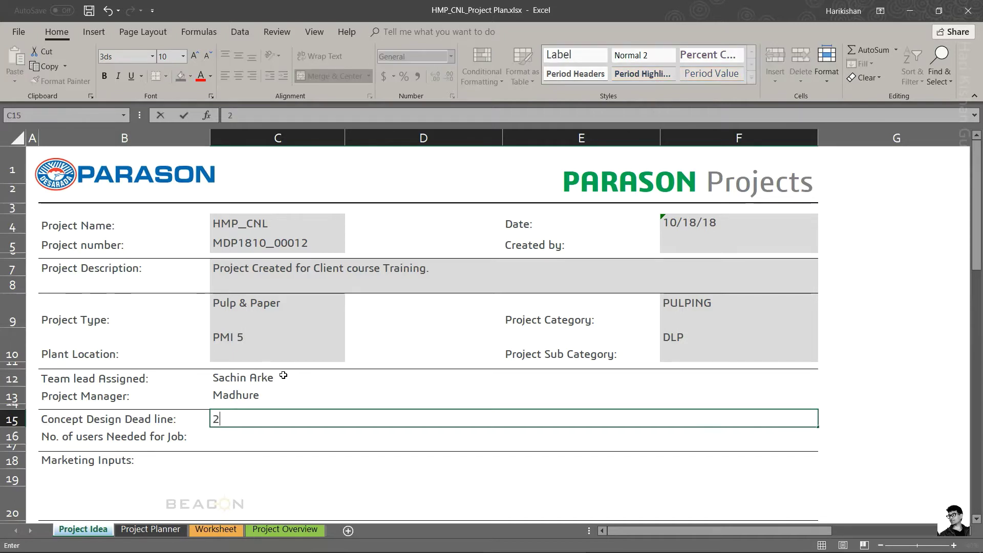
{"action": "type", "text": "2 nov 2018"}
{"action": "key", "text": "Return"}
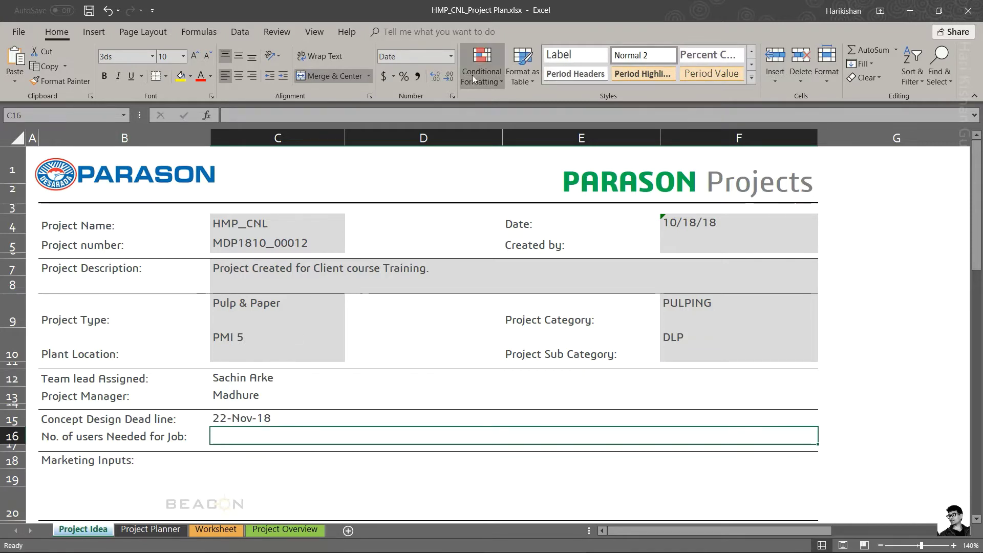
{"action": "left_click", "coordinate": [432, 57]}
{"action": "left_click", "coordinate": [401, 77]}
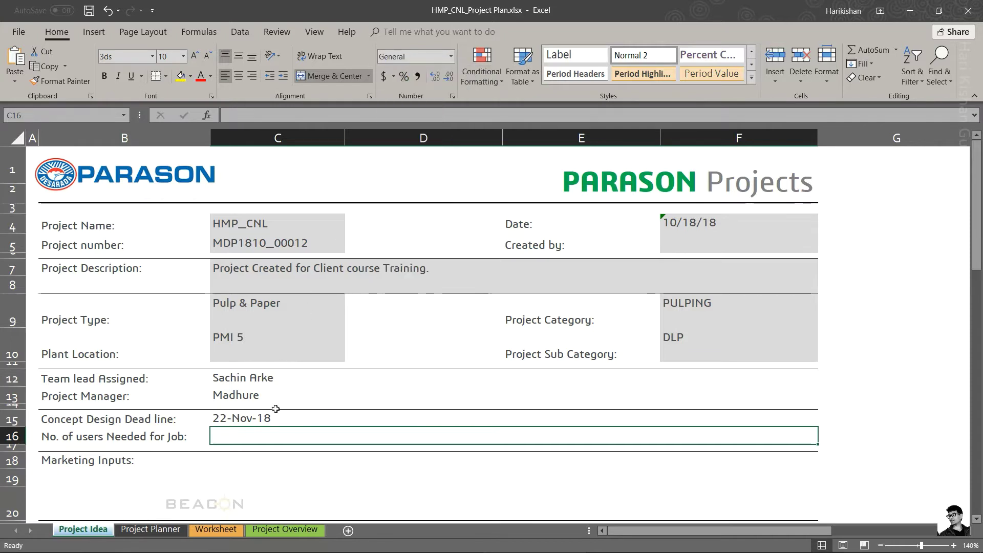
{"action": "type", "text": "5"}
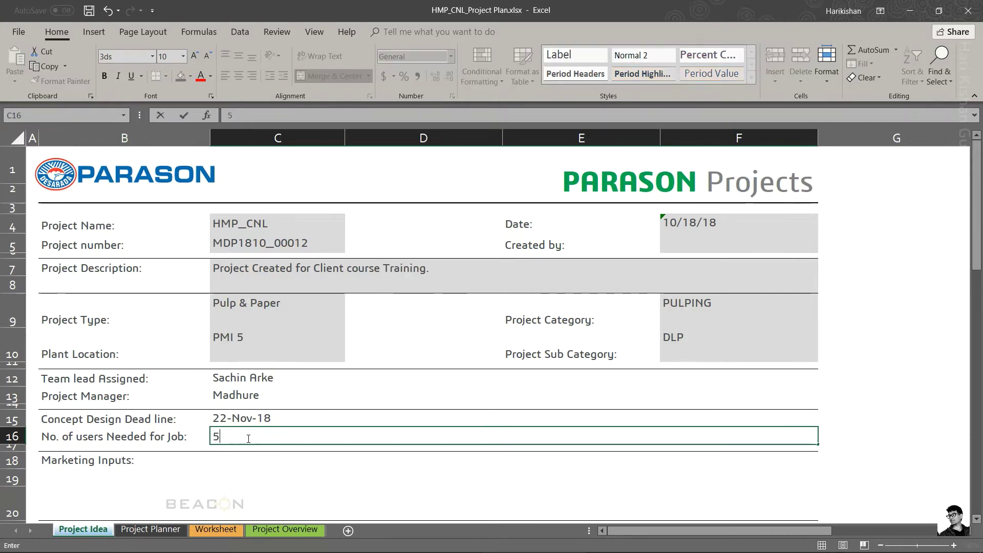
{"action": "key", "text": "Return"}
{"action": "key", "text": "Return"}
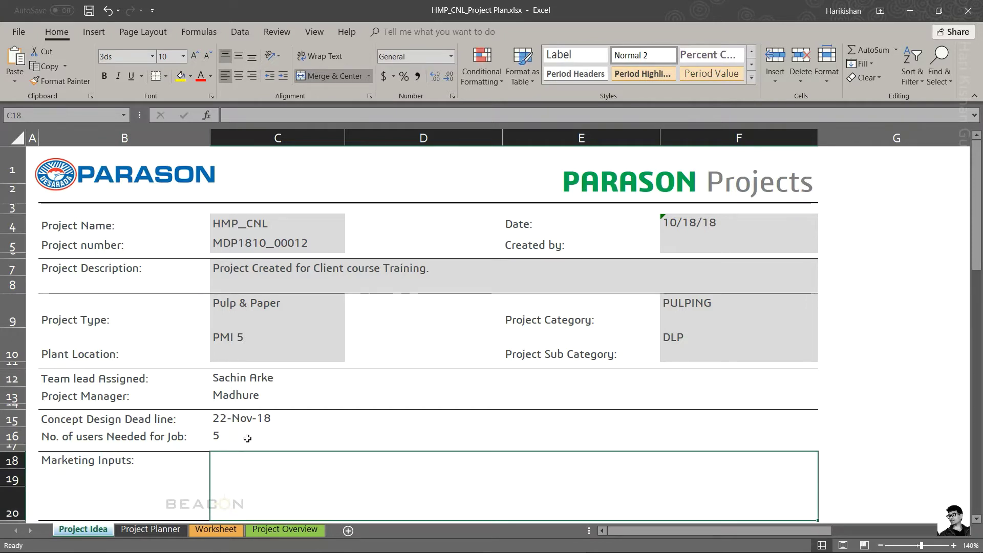
{"action": "type", "text": "marketin"}
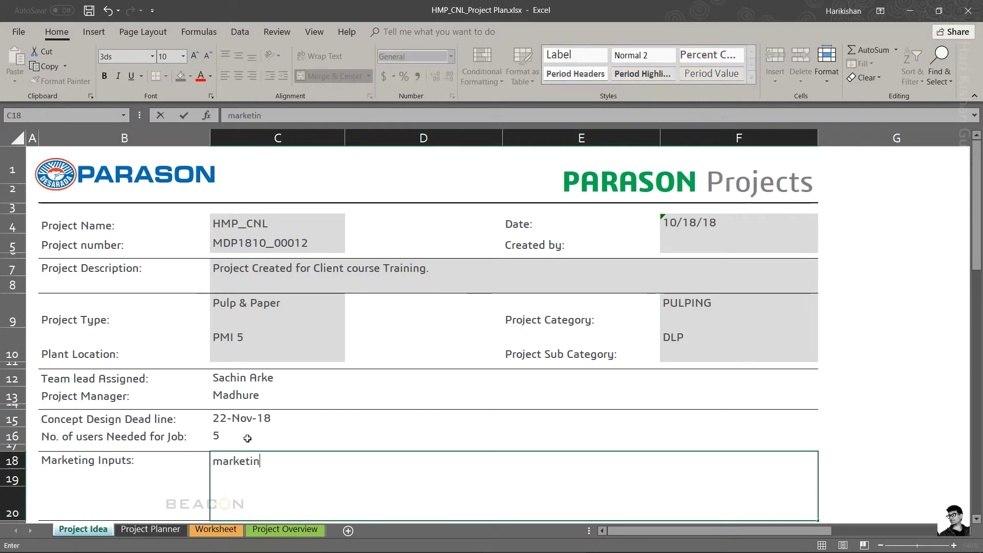
{"action": "type", "text": "g inputs for th"}
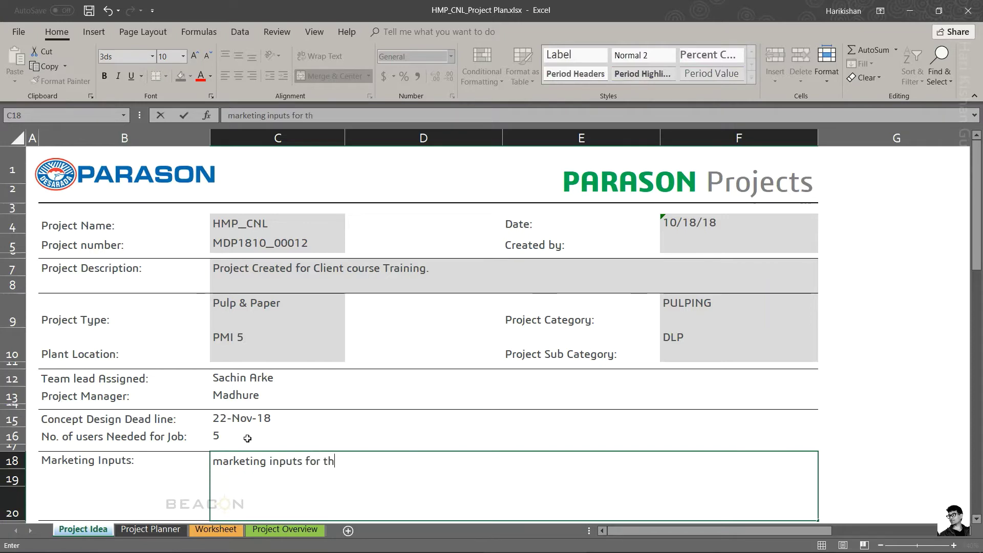
{"action": "type", "text": "e project"}
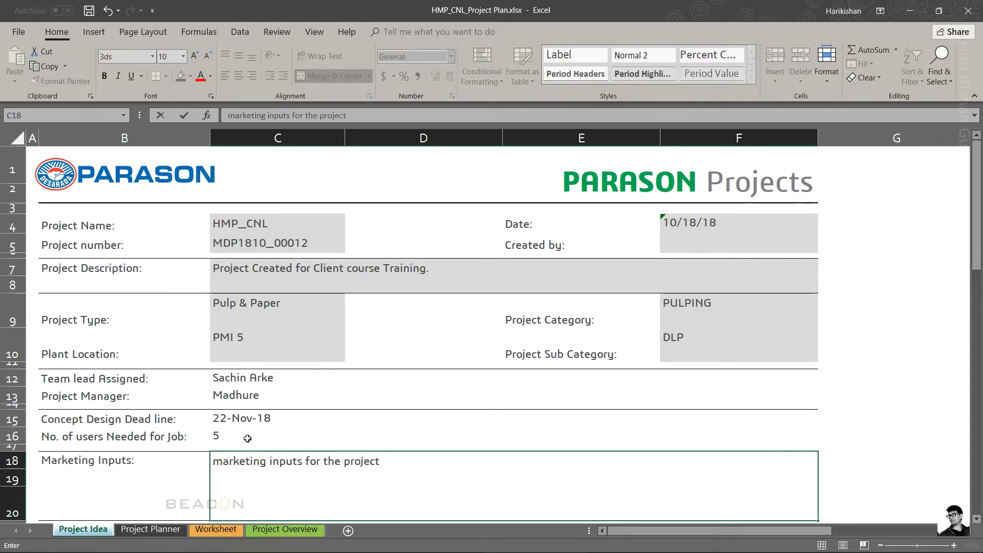
{"action": "key", "text": "Return"}
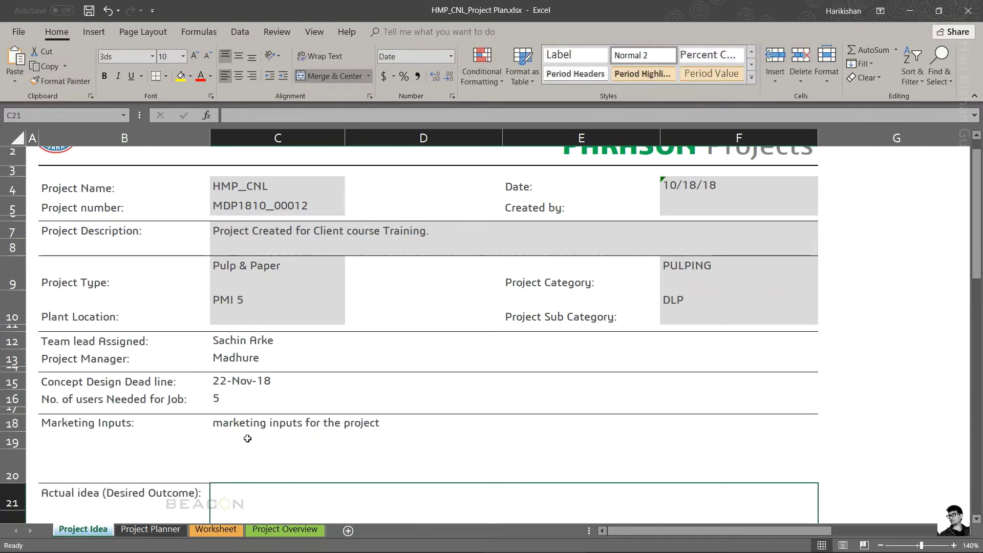
{"action": "scroll", "coordinate": [247, 438], "scroll_direction": "down", "scroll_amount": 3}
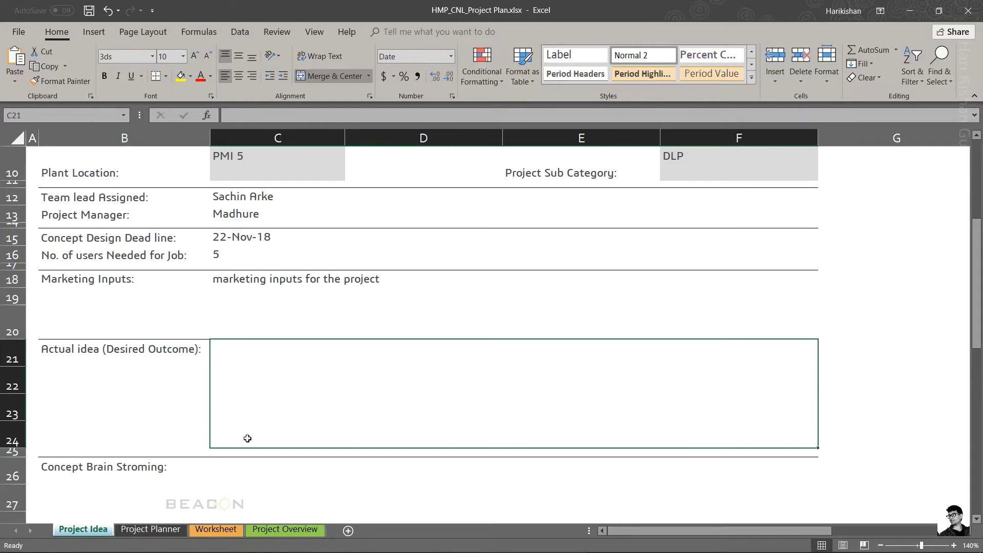
Step: Enter 'what exactly I want to achieve' as the desired outcome text on the Project Idea sheet
{"action": "type", "text": "what exactly I want to achieve"}
{"action": "key", "text": "Return"}
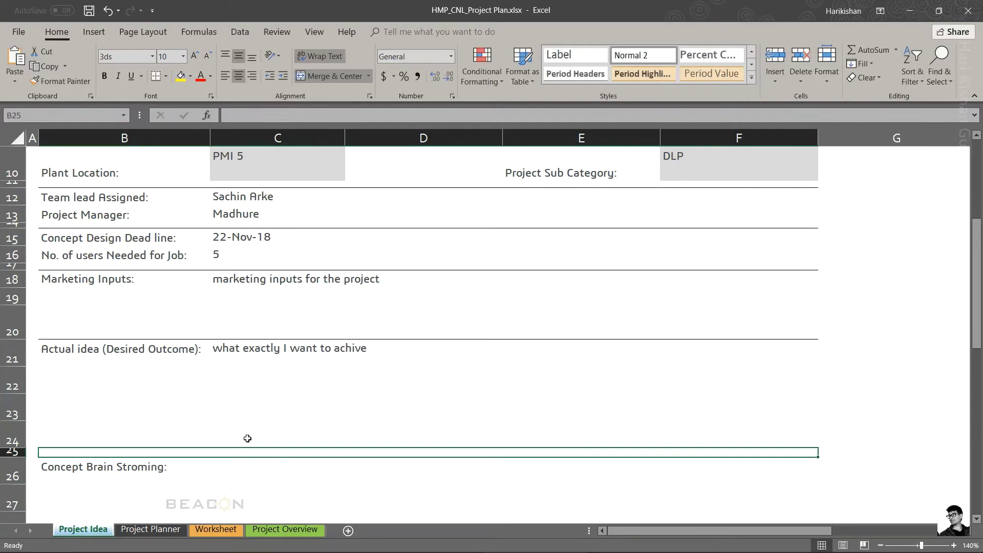
{"action": "scroll", "coordinate": [247, 439], "scroll_direction": "down", "scroll_amount": 1}
{"action": "left_click", "coordinate": [247, 438]}
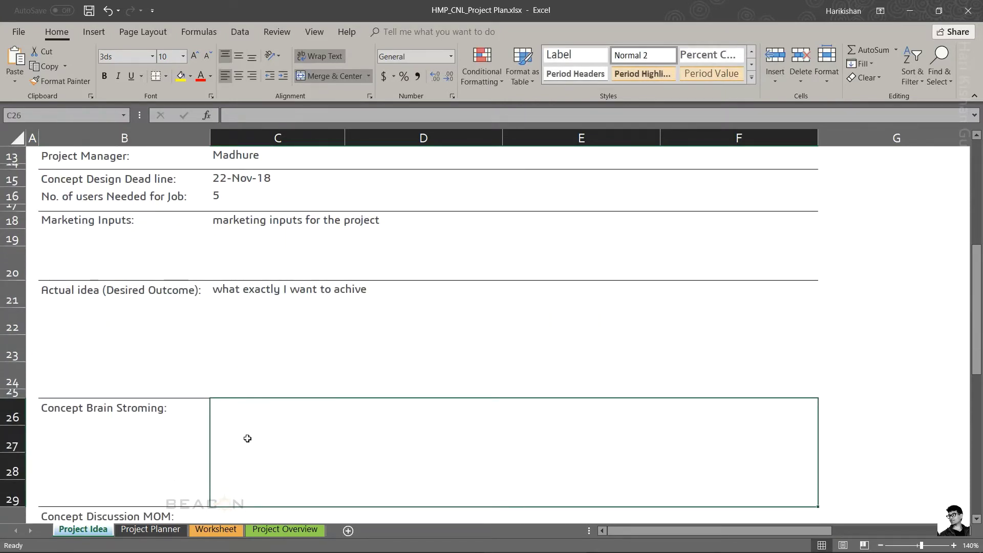
{"action": "scroll", "coordinate": [247, 439], "scroll_direction": "down", "scroll_amount": 3}
{"action": "left_click", "coordinate": [248, 439]}
Step: Save the HMP_CNL_Project Plan workbook with Ctrl+S
{"action": "key", "text": "Up"}
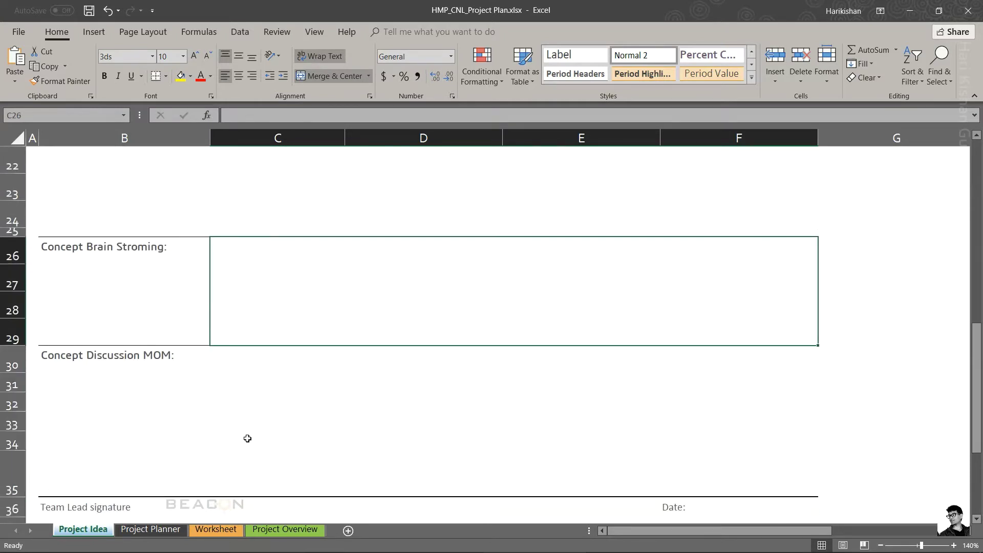
{"action": "key", "text": "Up"}
{"action": "key", "text": "Up"}
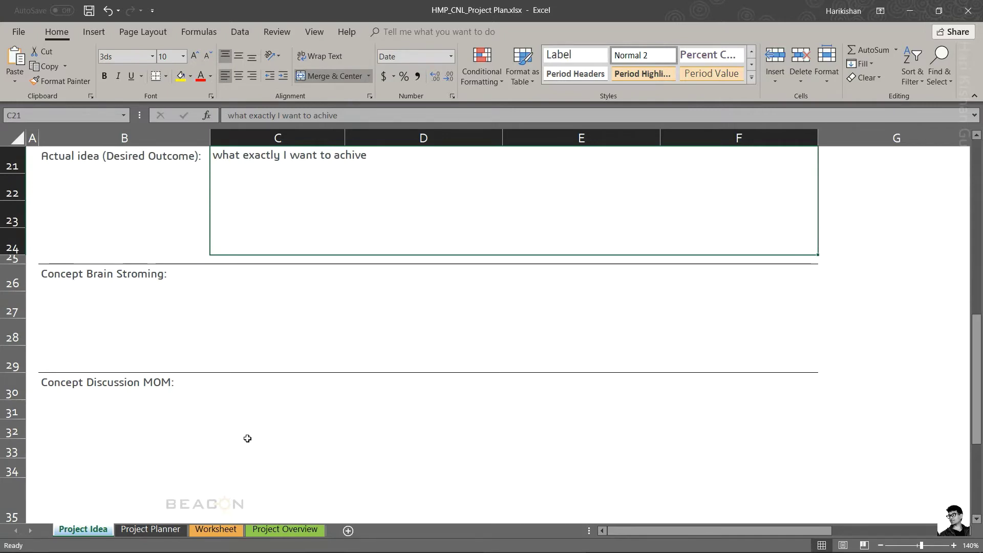
{"action": "key", "text": "Down"}
{"action": "key", "text": "Down"}
{"action": "key", "text": "Down"}
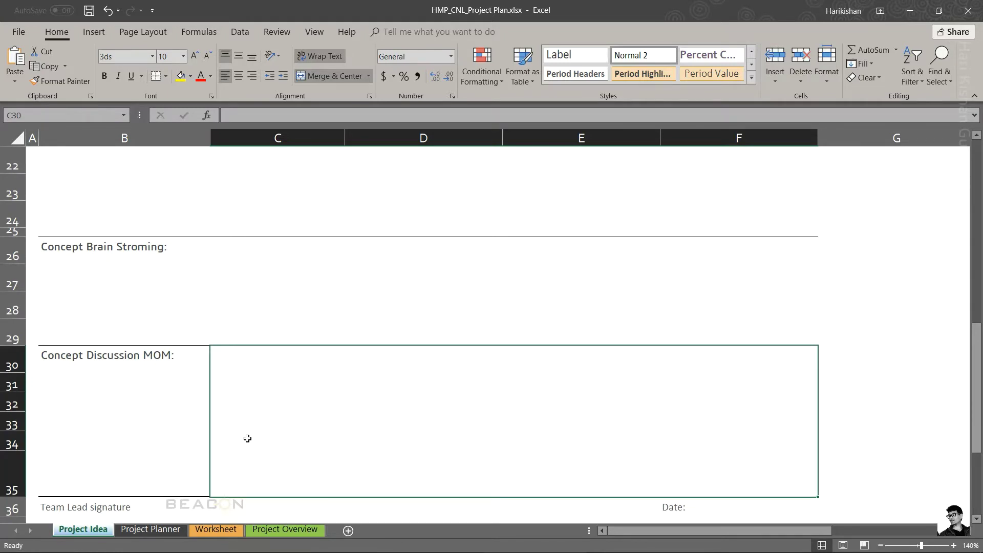
{"action": "key", "text": "ctrl+s"}
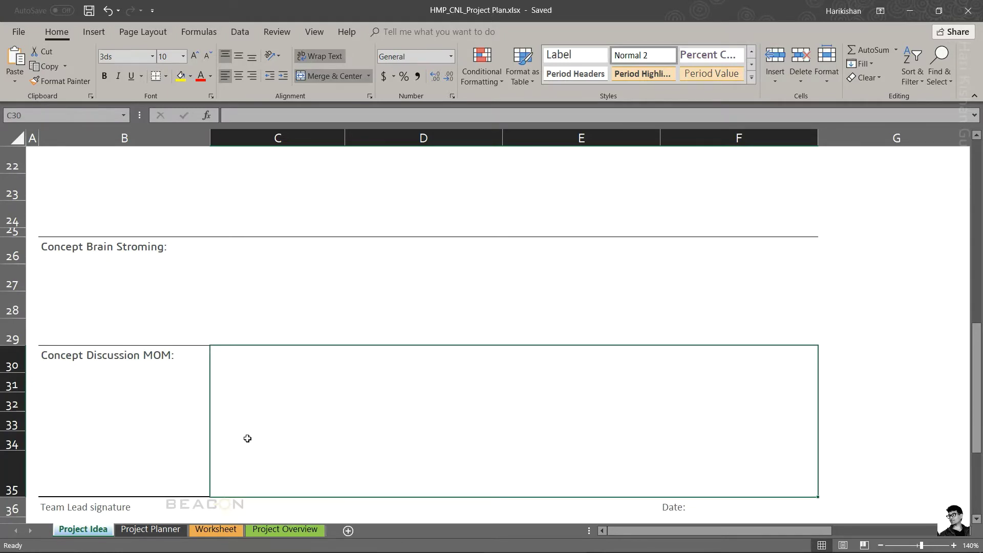
{"action": "scroll", "coordinate": [247, 438], "scroll_direction": "up", "scroll_amount": 8}
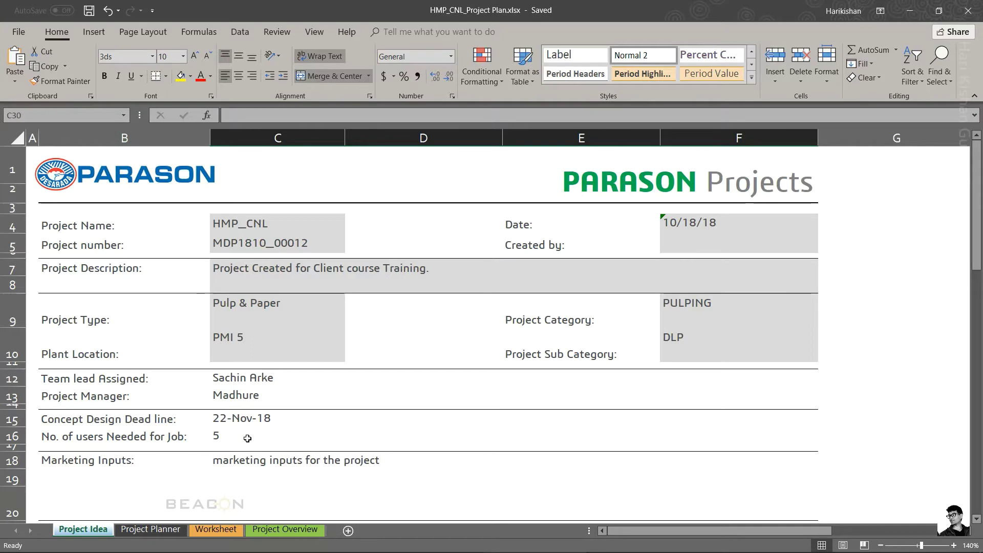
Step: Scroll the Project Idea sheet down to the Team Lead signature cell, then show the Project Planner sheet
{"action": "scroll", "coordinate": [247, 438], "scroll_direction": "down", "scroll_amount": 5}
{"action": "scroll", "coordinate": [248, 436], "scroll_direction": "down", "scroll_amount": 2}
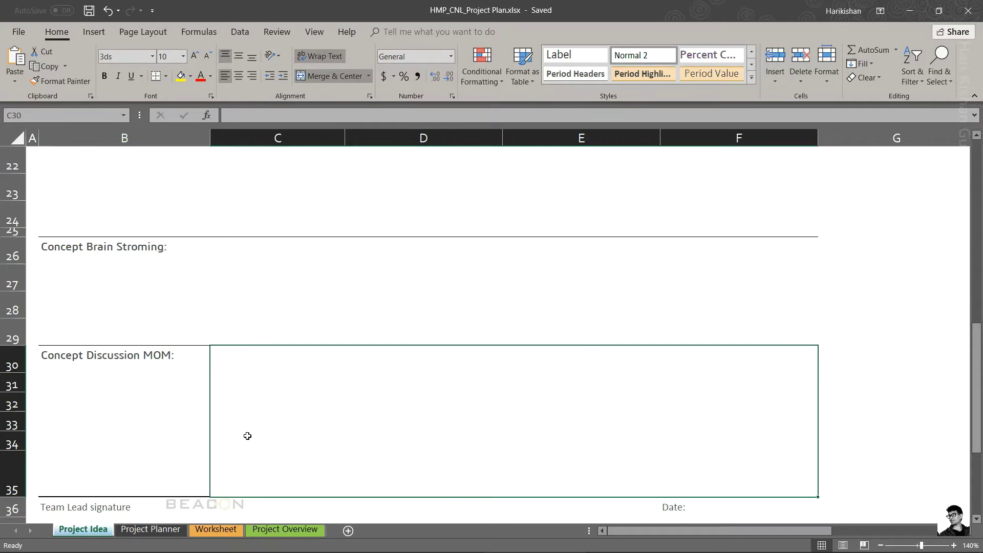
{"action": "scroll", "coordinate": [247, 436], "scroll_direction": "down", "scroll_amount": 2}
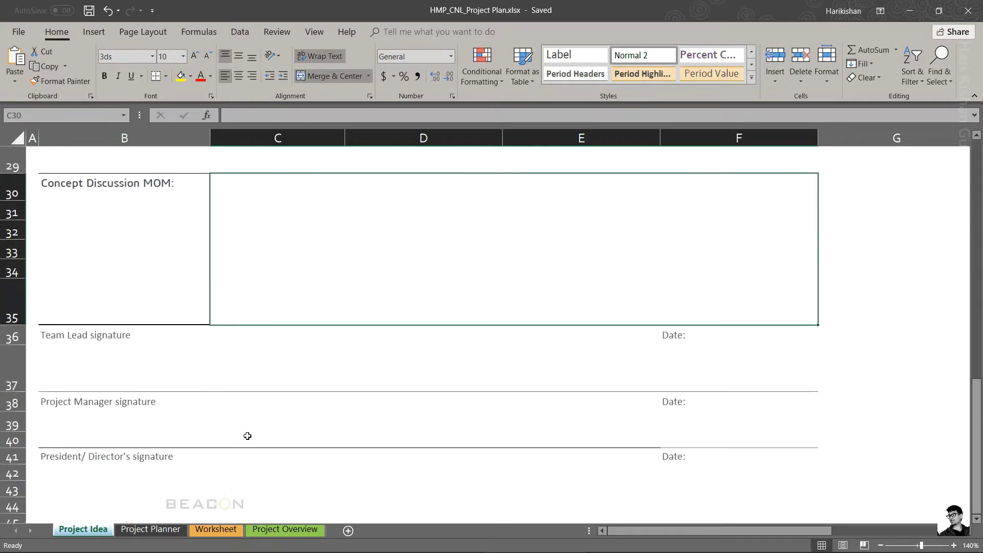
{"action": "left_click", "coordinate": [163, 351]}
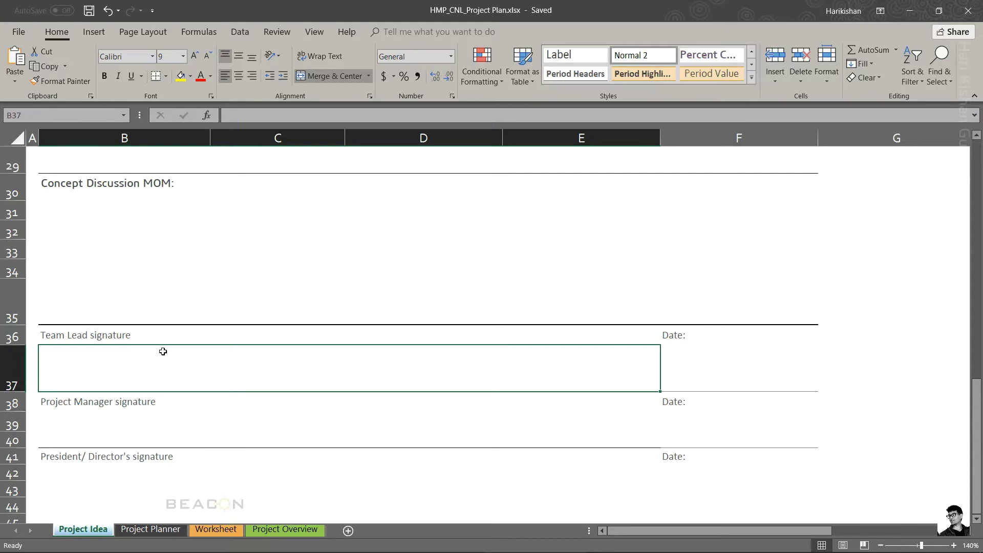
{"action": "left_click", "coordinate": [161, 530]}
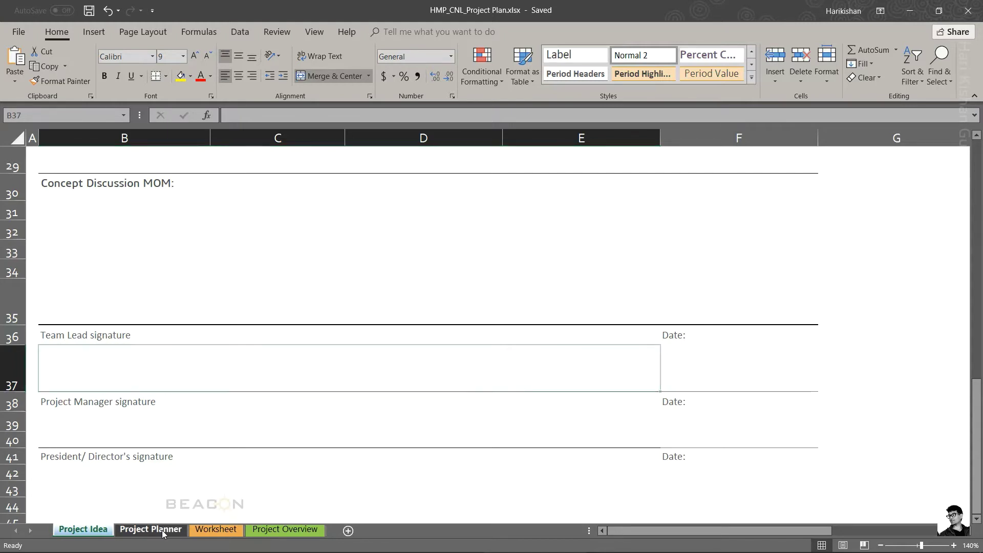
Step: Select cells D17 and D16 below the Gantt chart, then show the Worksheet sheet
{"action": "left_click", "coordinate": [153, 436]}
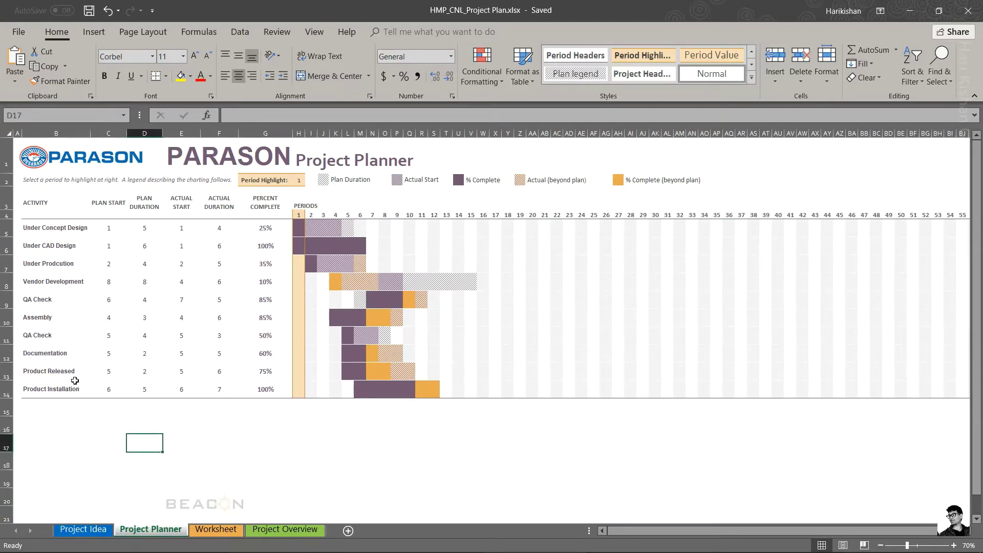
{"action": "left_click", "coordinate": [148, 420]}
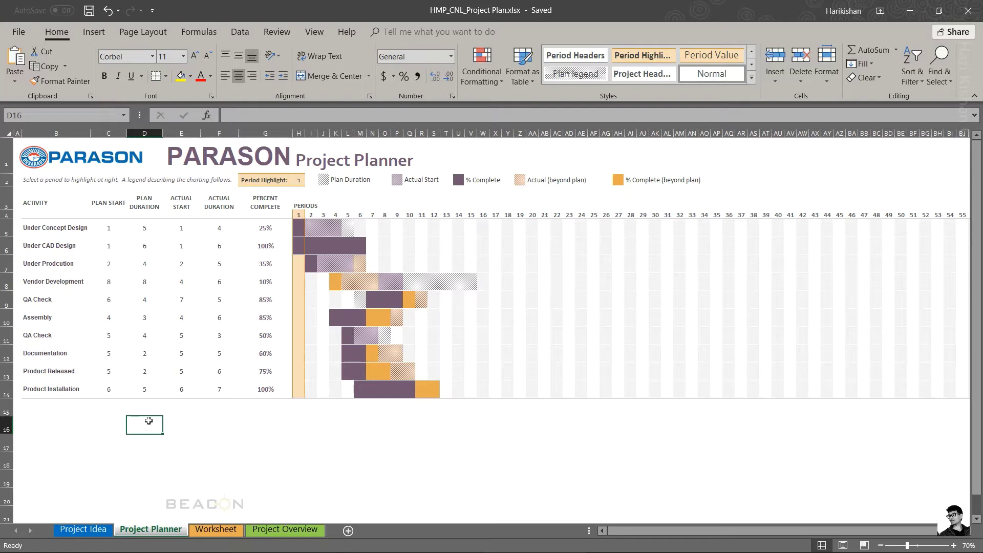
{"action": "left_click", "coordinate": [210, 531]}
Step: Enter 'Create the Installation Document' as the first Vendor Development input
{"action": "left_click", "coordinate": [207, 345]}
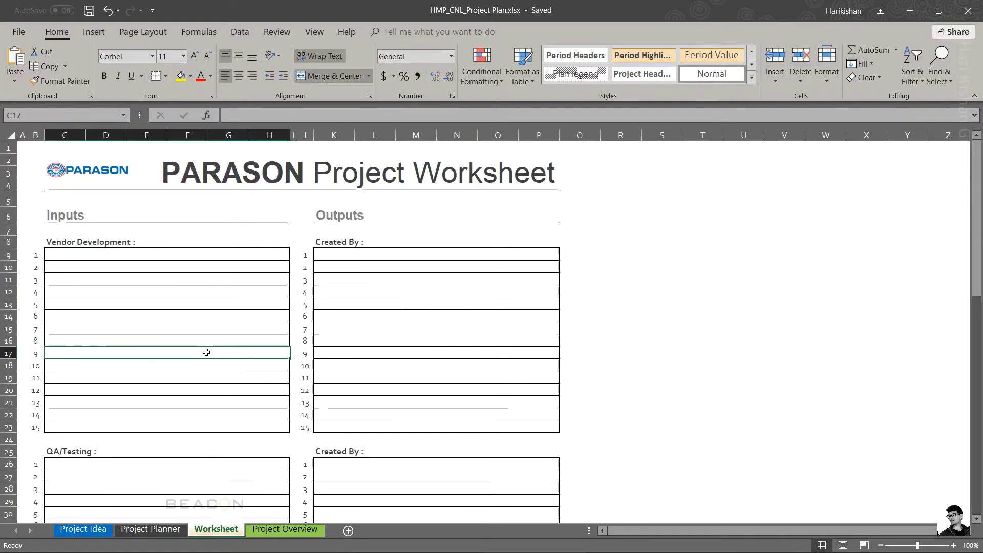
{"action": "key", "text": "Up"}
{"action": "key", "text": "Up"}
{"action": "key", "text": "Up"}
{"action": "key", "text": "Up"}
{"action": "key", "text": "Up"}
{"action": "key", "text": "Up"}
{"action": "key", "text": "Up"}
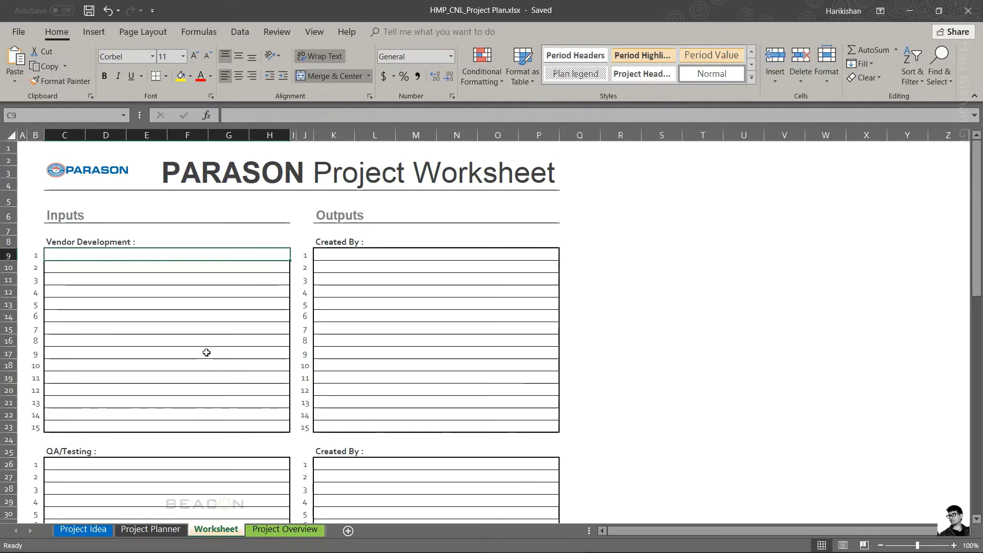
{"action": "key", "text": "Down"}
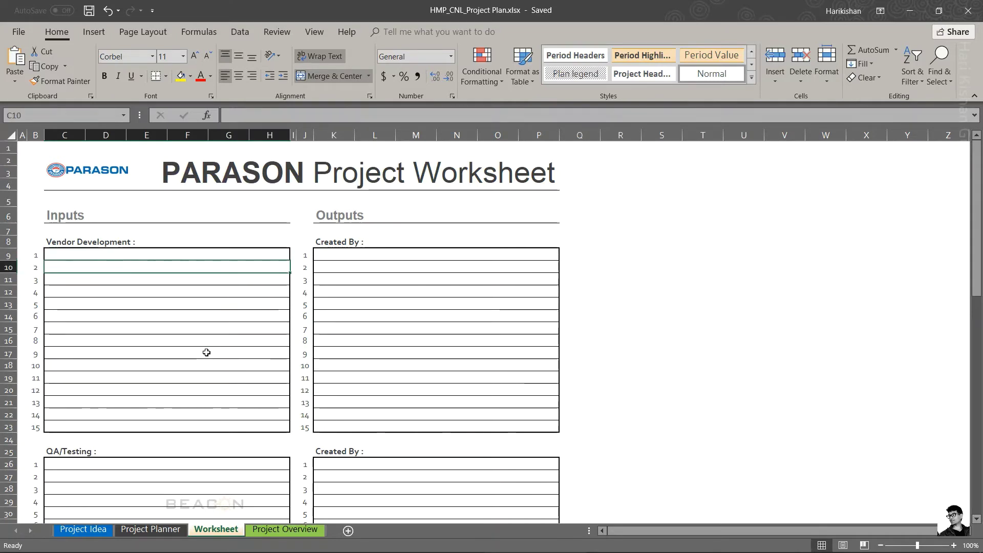
{"action": "key", "text": "Up"}
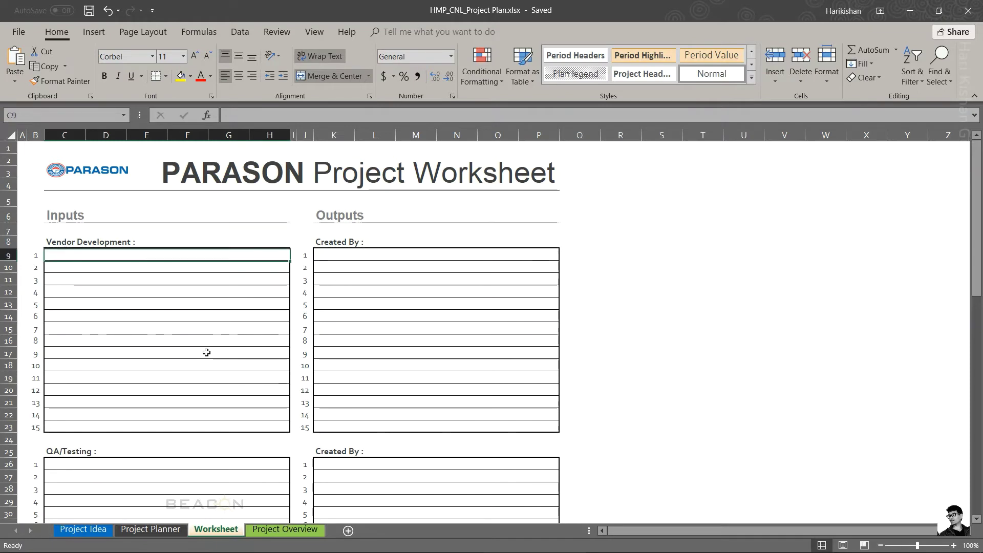
{"action": "type", "text": "Cret"}
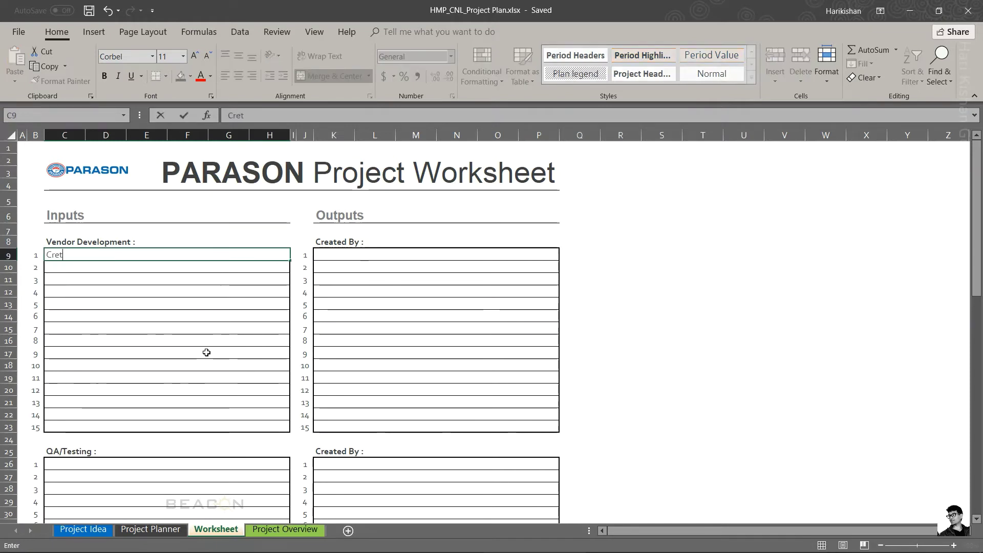
{"action": "key", "text": "BackSpace"}
{"action": "type", "text": "ate the"}
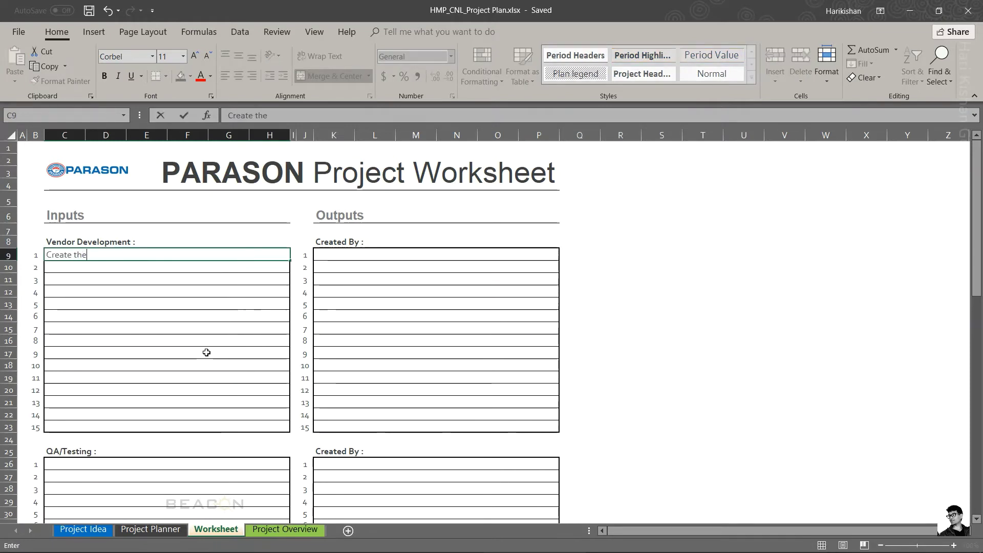
{"action": "type", "text": " Installation "}
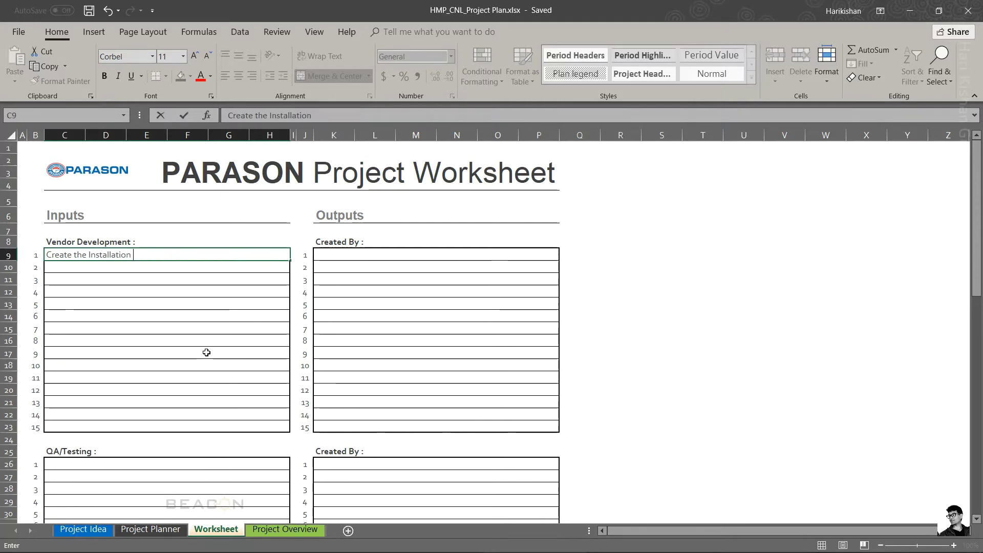
{"action": "type", "text": "Document"}
{"action": "key", "text": "Return"}
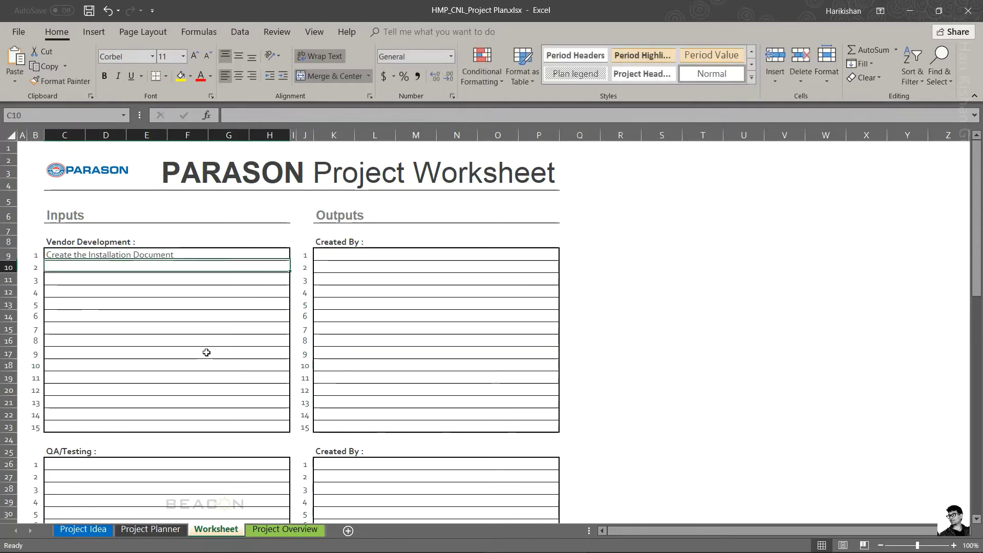
Step: Add 'Service Document', 'Assembly Documentation' and 'Explaination Manuals' below it
{"action": "type", "text": "Service"}
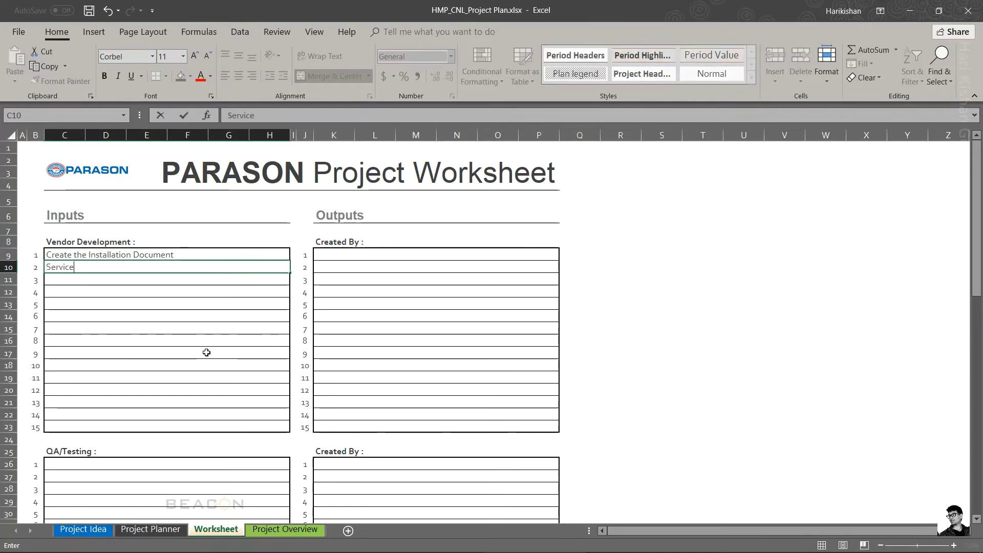
{"action": "type", "text": " Document"}
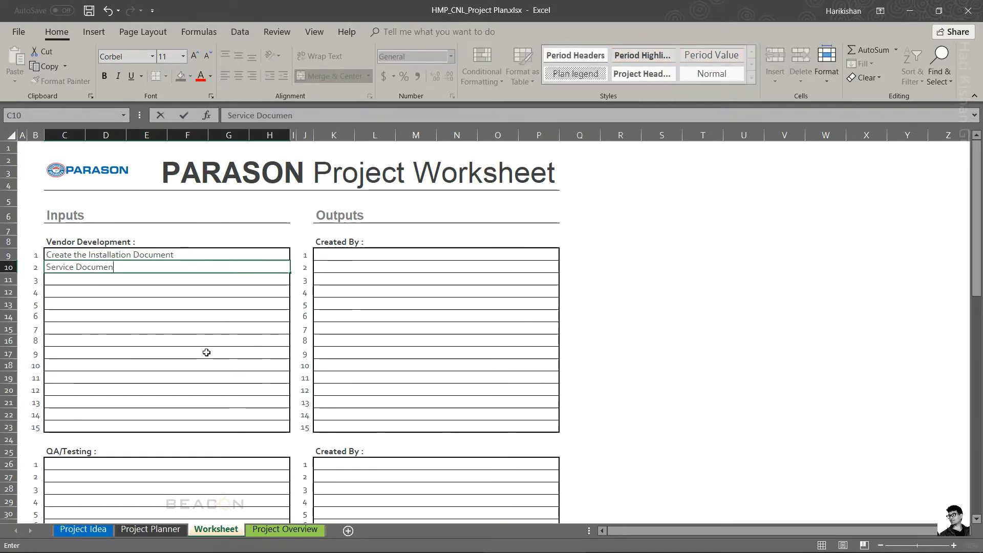
{"action": "key", "text": "Return"}
{"action": "type", "text": "As"}
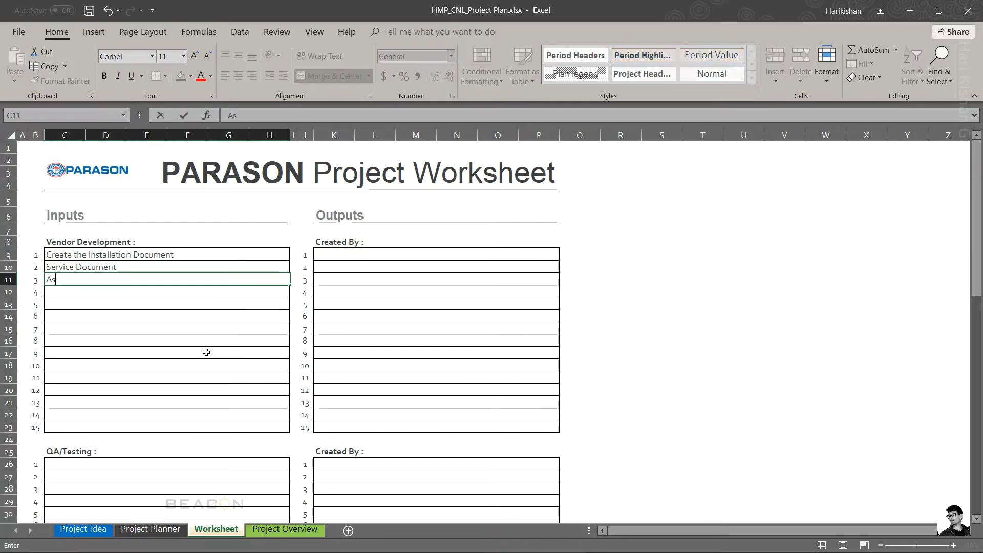
{"action": "type", "text": "sembly Do"}
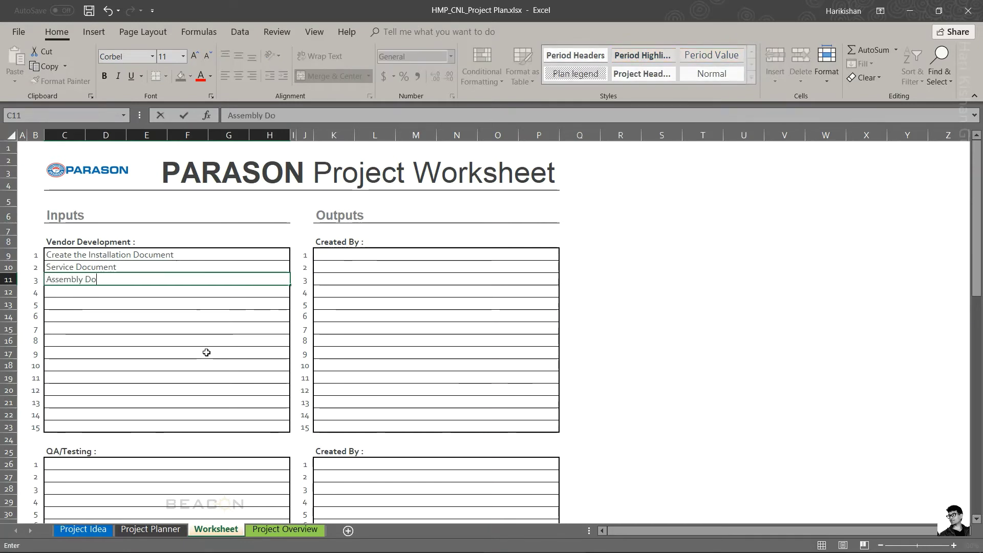
{"action": "type", "text": "cumentation"}
{"action": "key", "text": "Return"}
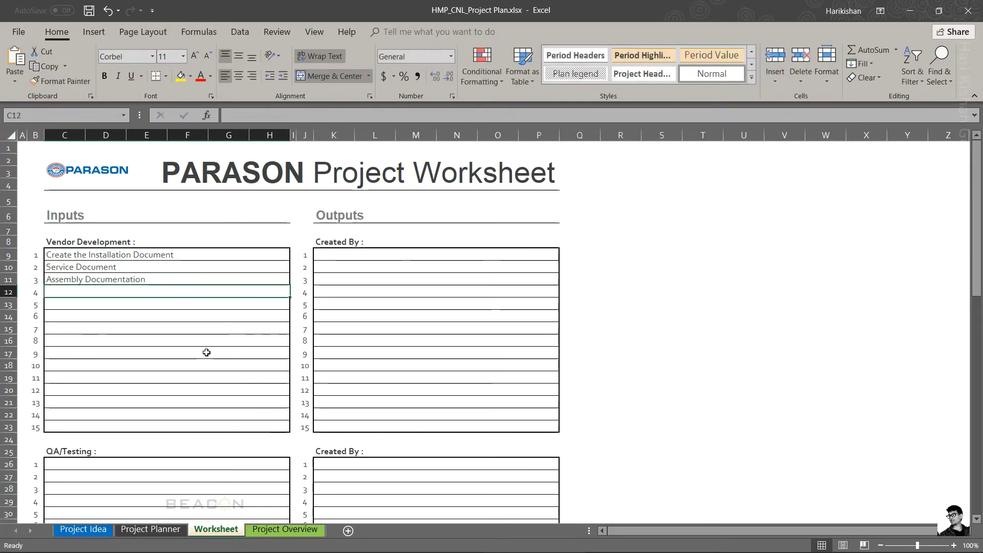
{"action": "type", "text": "Explai"}
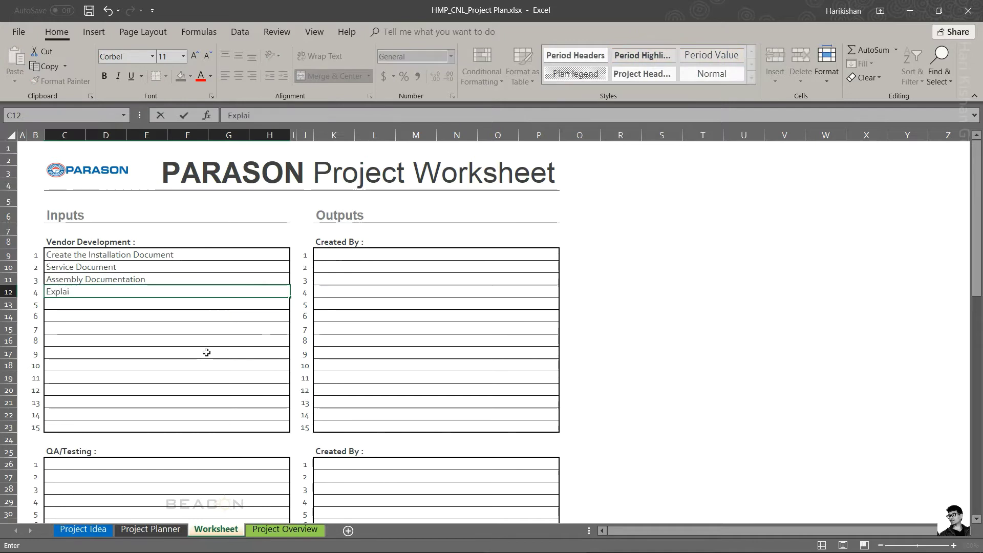
{"action": "type", "text": "nation Manuals"}
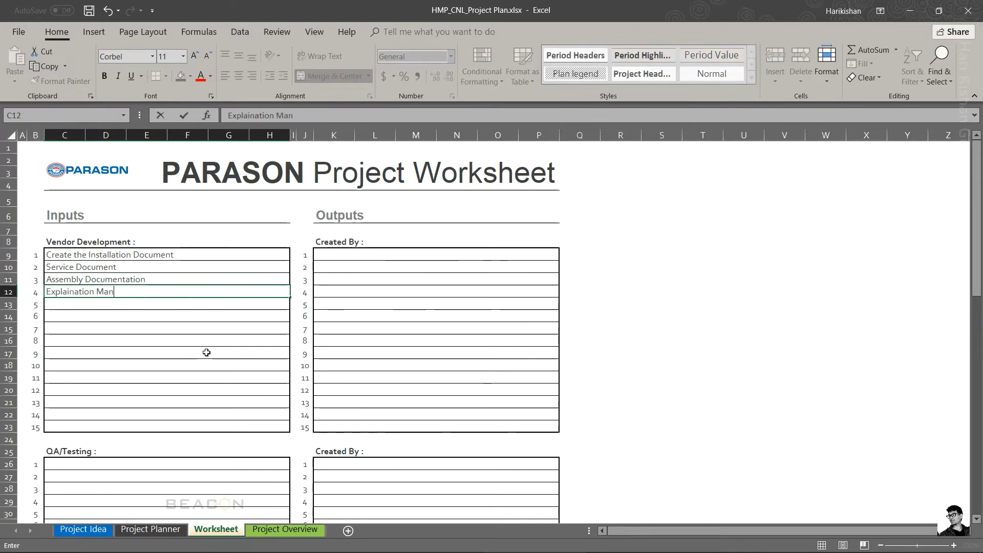
{"action": "key", "text": "Return"}
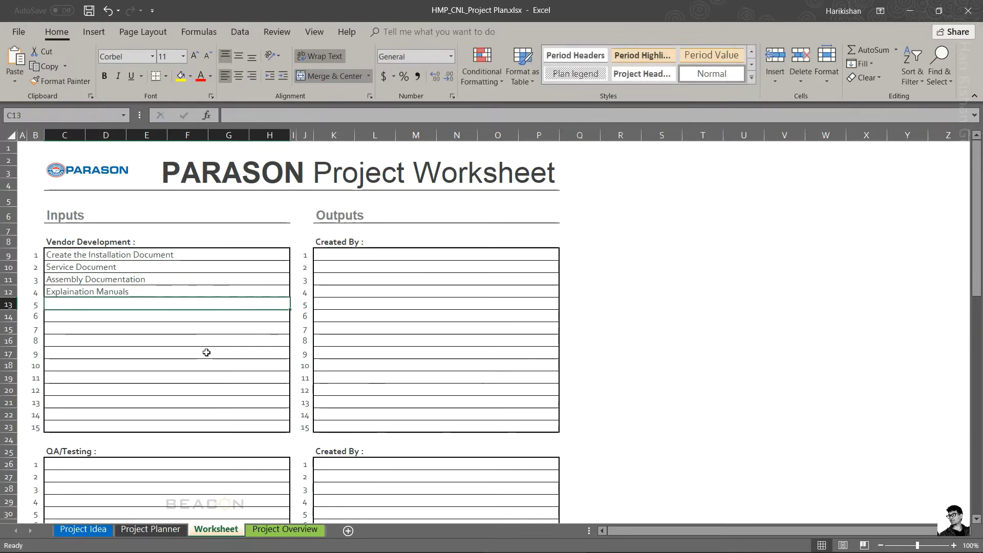
{"action": "key", "text": "Down"}
{"action": "key", "text": "Down"}
{"action": "key", "text": "Down"}
{"action": "key", "text": "Down"}
{"action": "key", "text": "Down"}
{"action": "key", "text": "Down"}
{"action": "key", "text": "Down"}
{"action": "key", "text": "Down"}
{"action": "key", "text": "Down"}
{"action": "key", "text": "Down"}
{"action": "key", "text": "Down"}
{"action": "key", "text": "Down"}
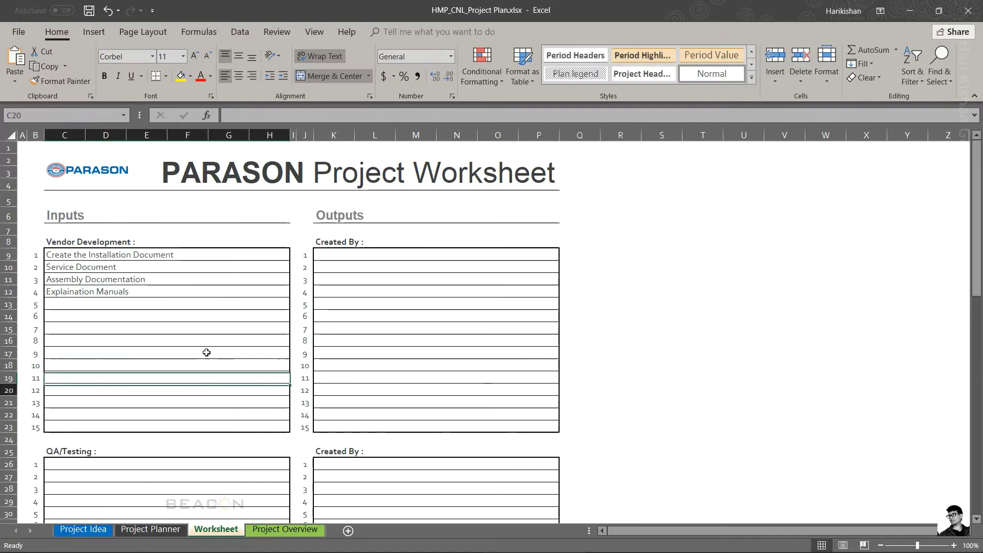
{"action": "key", "text": "Down"}
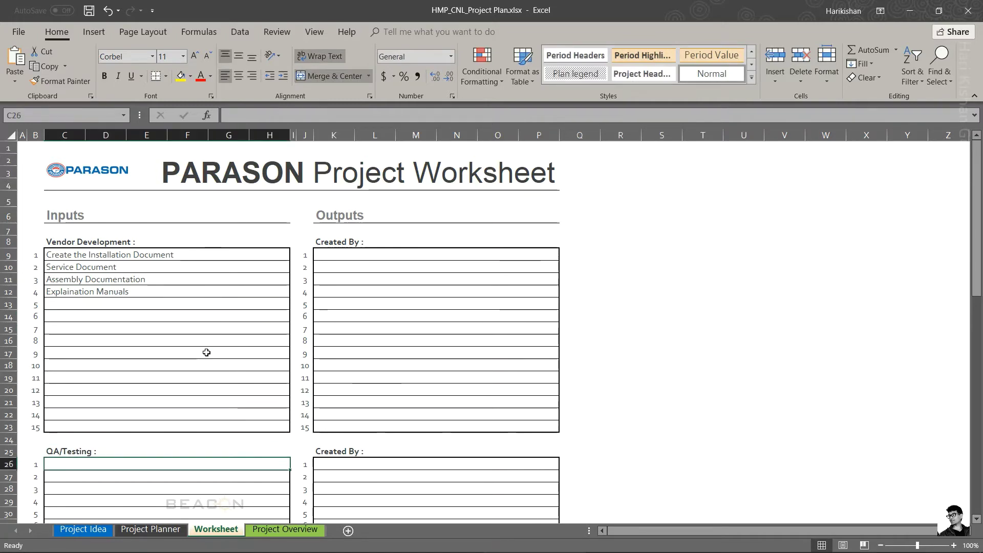
Step: Enter 'Physical Appearance' as the first QA/Testing input
{"action": "type", "text": "A"}
{"action": "key", "text": "BackSpace"}
{"action": "type", "text": "Ph"}
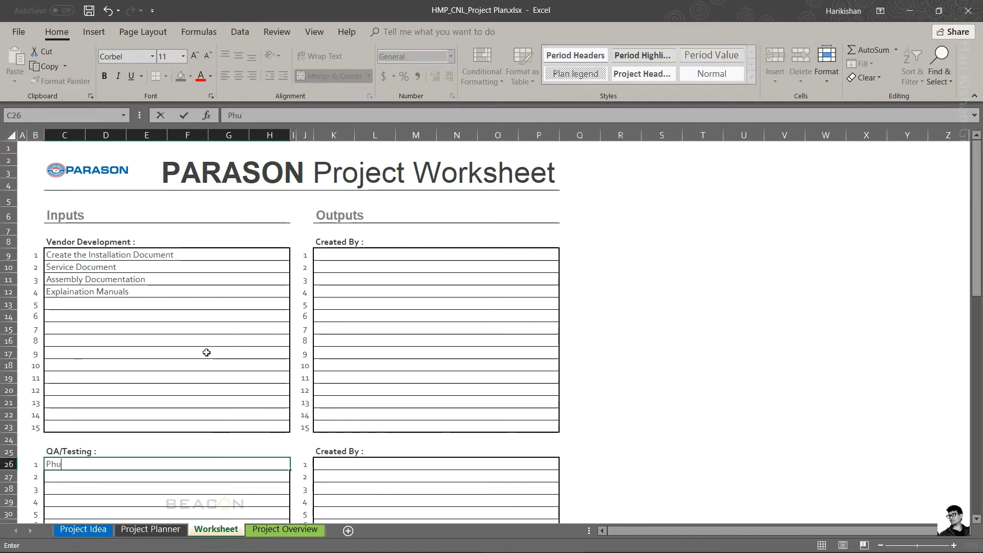
{"action": "type", "text": "ysical AppearAN"}
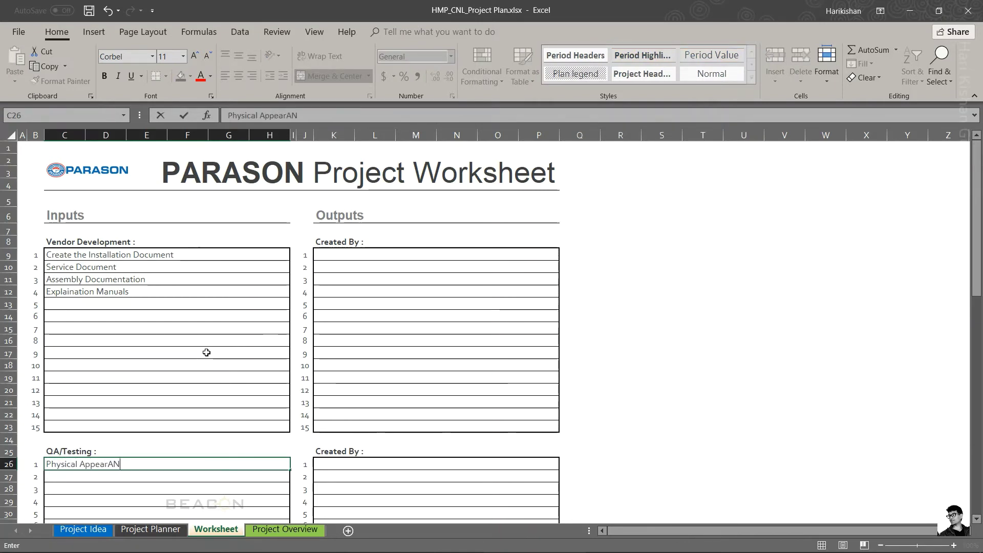
{"action": "key", "text": "BackSpace"}
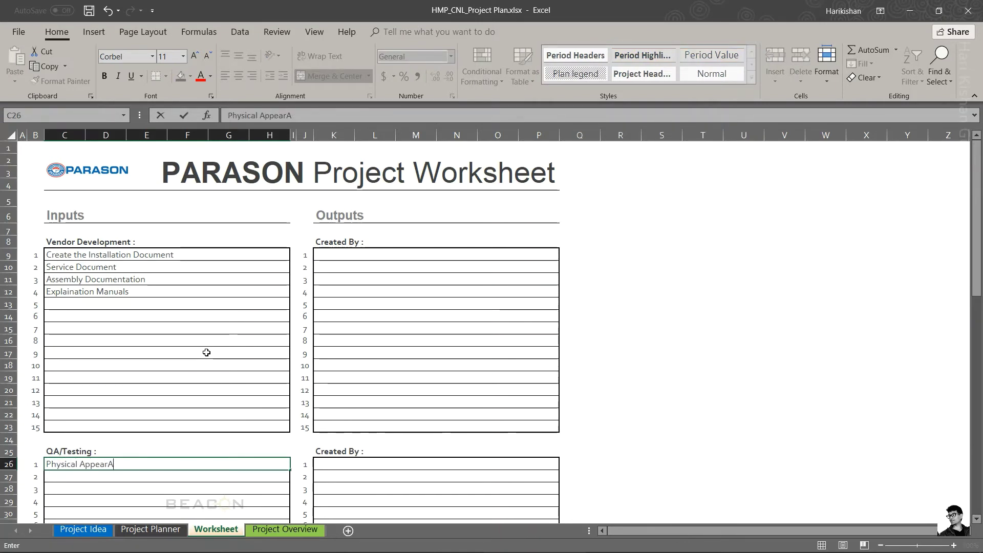
{"action": "type", "text": "ance"}
{"action": "key", "text": "Return"}
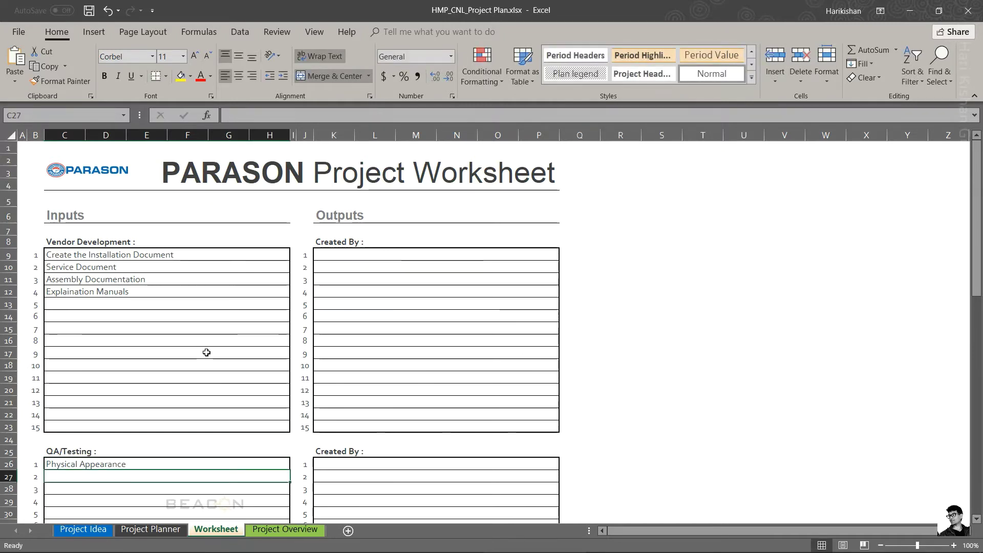
Step: Add 'Interfearance detection between the assemblies' as the second input, removing the extra 's'
{"action": "type", "text": "Inte"}
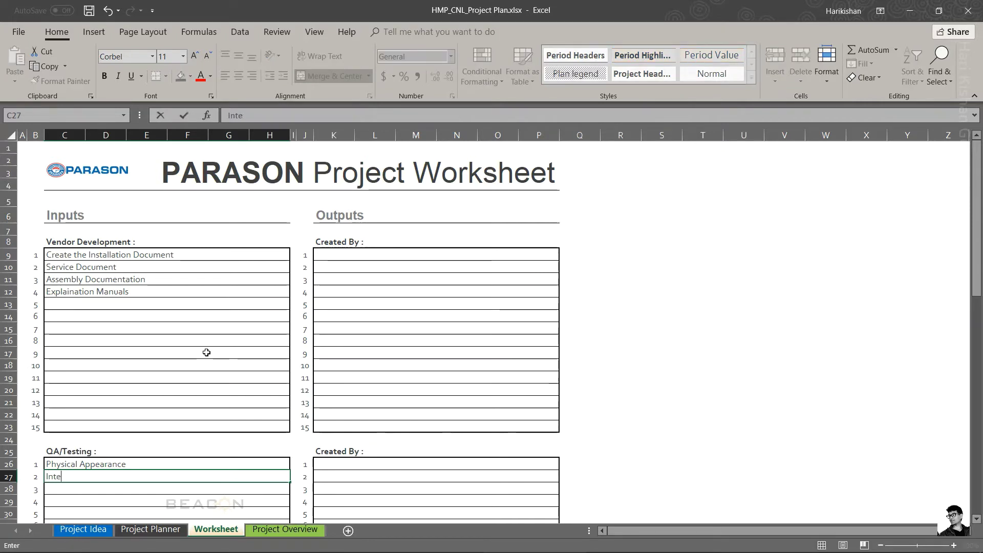
{"action": "type", "text": "rfearance"}
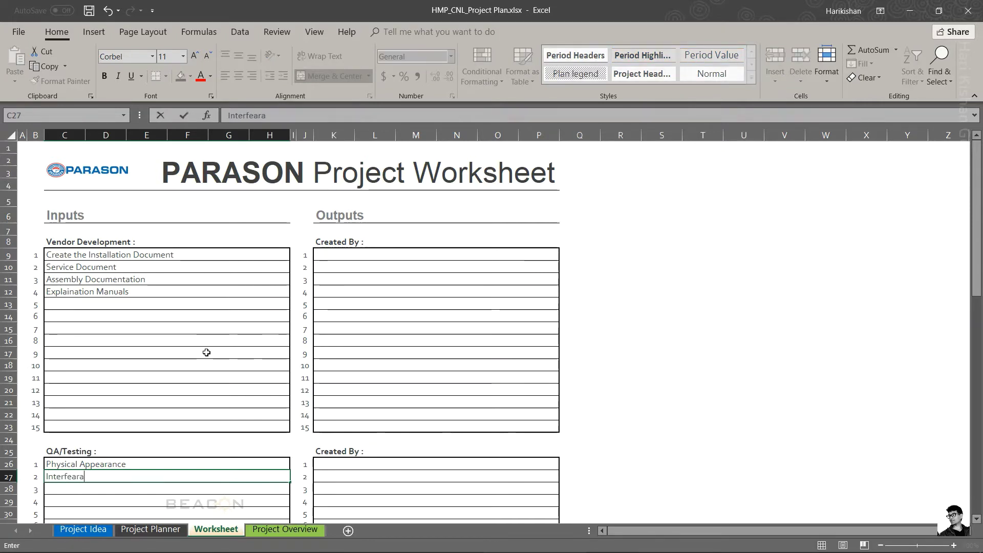
{"action": "type", "text": "tection bet"}
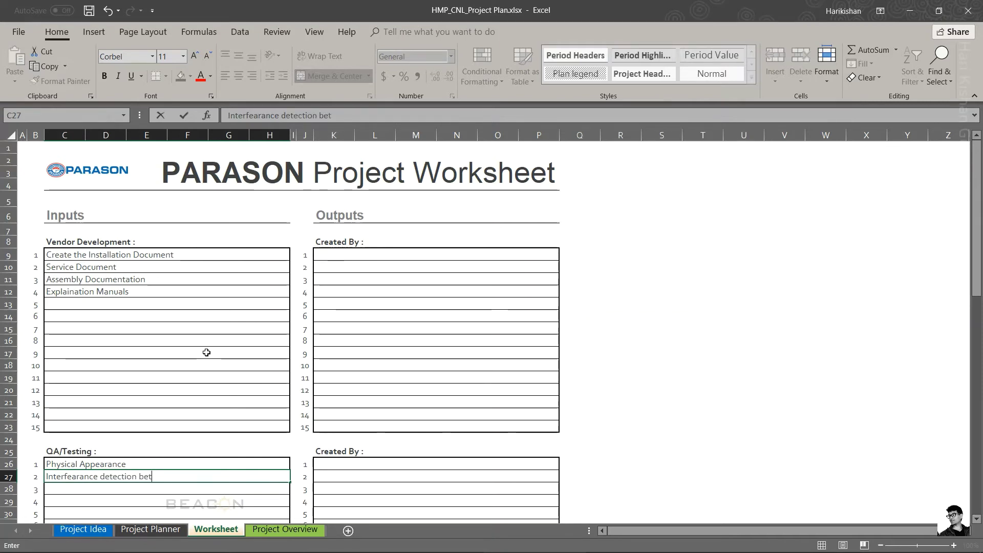
{"action": "type", "text": "ween the a"}
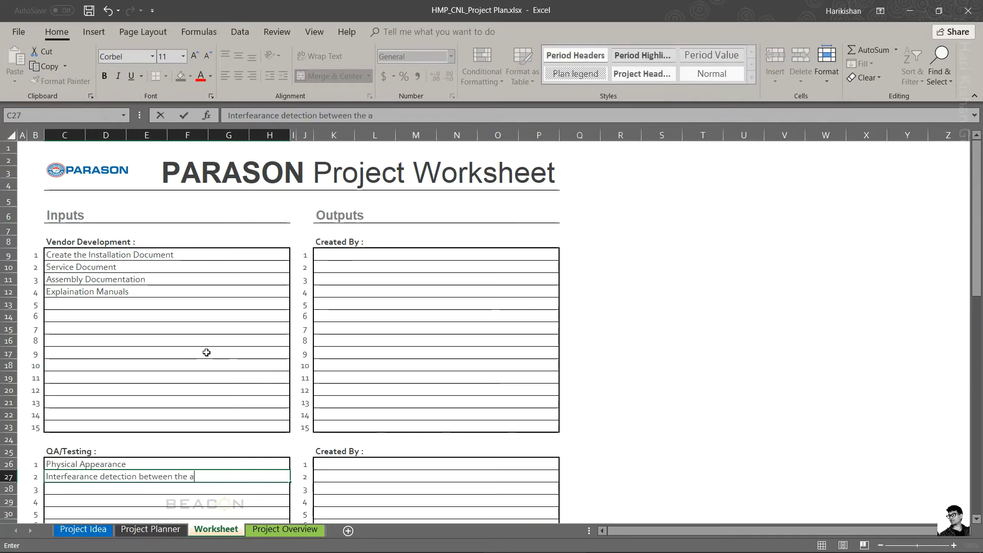
{"action": "type", "text": "sssemblies"}
{"action": "key", "text": "Return"}
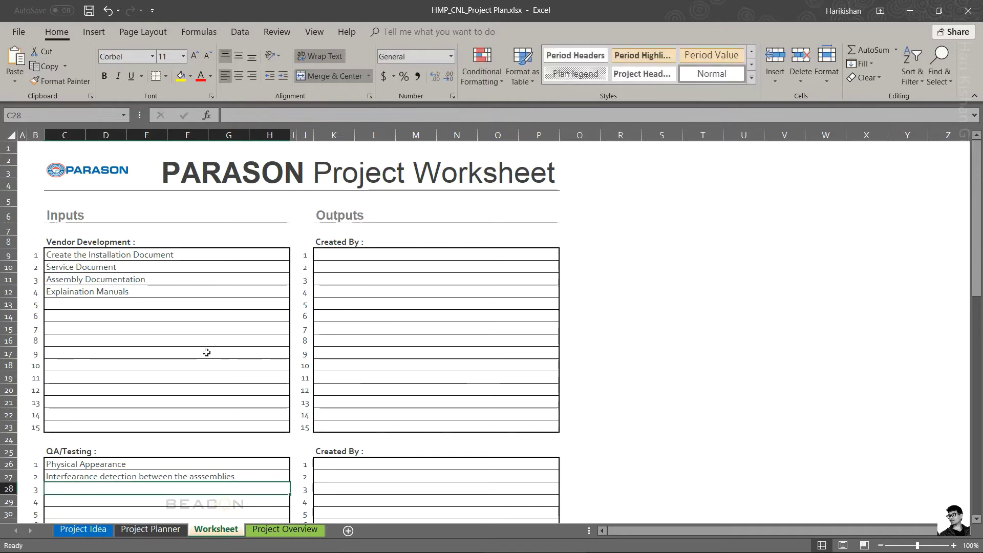
{"action": "key", "text": "Up"}
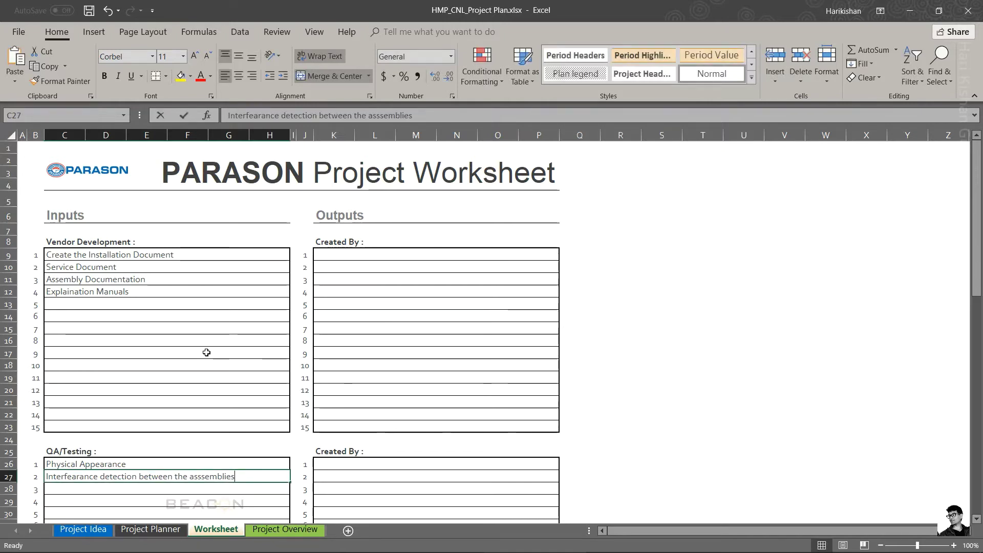
{"action": "key", "text": "F2"}
{"action": "key", "text": "Left"}
{"action": "key", "text": "Left"}
{"action": "key", "text": "Left"}
{"action": "key", "text": "Left"}
{"action": "key", "text": "Left"}
{"action": "key", "text": "Left"}
{"action": "key", "text": "Left"}
{"action": "key", "text": "Left"}
{"action": "key", "text": "BackSpace"}
{"action": "key", "text": "Return"}
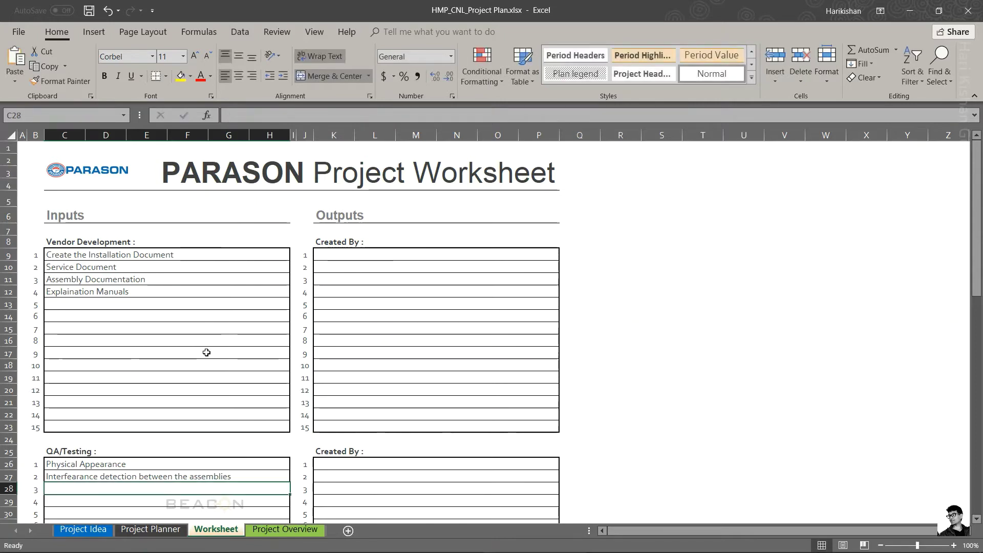
{"action": "key", "text": "Down"}
{"action": "key", "text": "Down"}
{"action": "key", "text": "Down"}
{"action": "key", "text": "Down"}
{"action": "key", "text": "Down"}
{"action": "key", "text": "Down"}
{"action": "key", "text": "Down"}
{"action": "key", "text": "Down"}
{"action": "key", "text": "Down"}
{"action": "key", "text": "Down"}
{"action": "key", "text": "Down"}
{"action": "key", "text": "Down"}
{"action": "key", "text": "Down"}
{"action": "key", "text": "Down"}
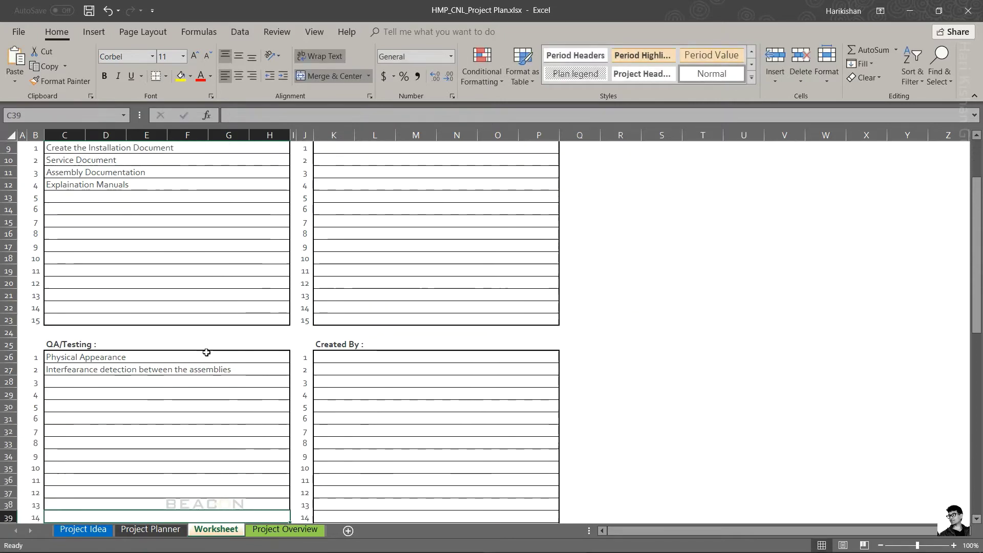
{"action": "key", "text": "Down"}
{"action": "key", "text": "Down"}
{"action": "key", "text": "Down"}
{"action": "key", "text": "Down"}
{"action": "key", "text": "Down"}
{"action": "key", "text": "Down"}
{"action": "key", "text": "Down"}
{"action": "key", "text": "Down"}
{"action": "key", "text": "Down"}
{"action": "key", "text": "Down"}
{"action": "key", "text": "Down"}
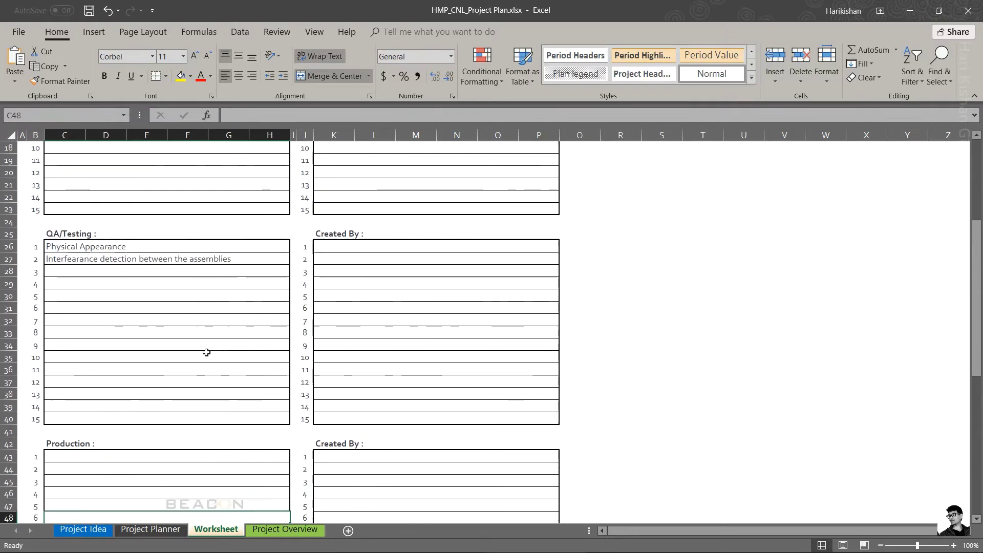
{"action": "key", "text": "Down"}
{"action": "key", "text": "Down"}
{"action": "key", "text": "Down"}
{"action": "key", "text": "Down"}
{"action": "key", "text": "Down"}
{"action": "key", "text": "Down"}
{"action": "key", "text": "Down"}
{"action": "key", "text": "Down"}
{"action": "key", "text": "Down"}
{"action": "key", "text": "Down"}
{"action": "key", "text": "Down"}
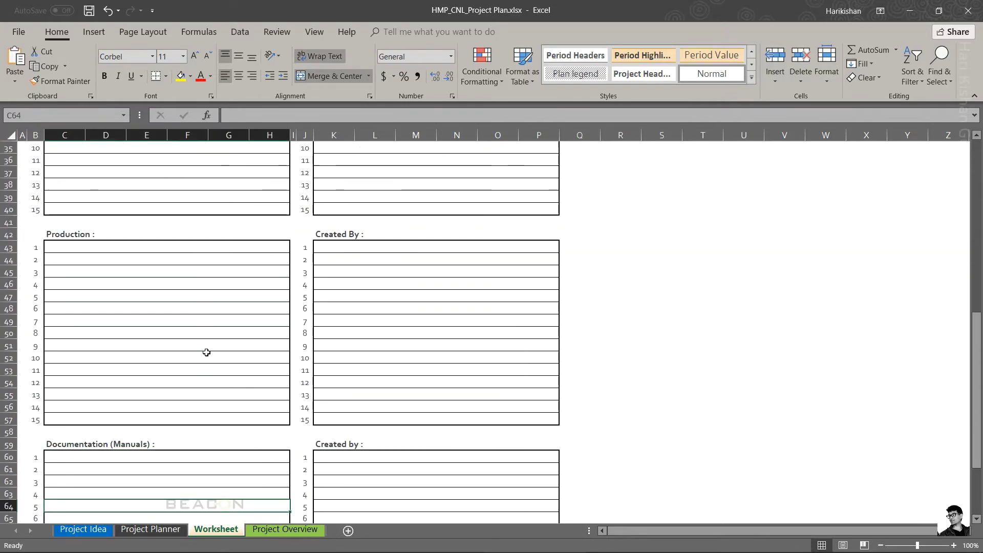
{"action": "key", "text": "Down"}
{"action": "key", "text": "Down"}
{"action": "key", "text": "Down"}
{"action": "key", "text": "Down"}
{"action": "key", "text": "Down"}
{"action": "key", "text": "Down"}
{"action": "key", "text": "Down"}
{"action": "key", "text": "Down"}
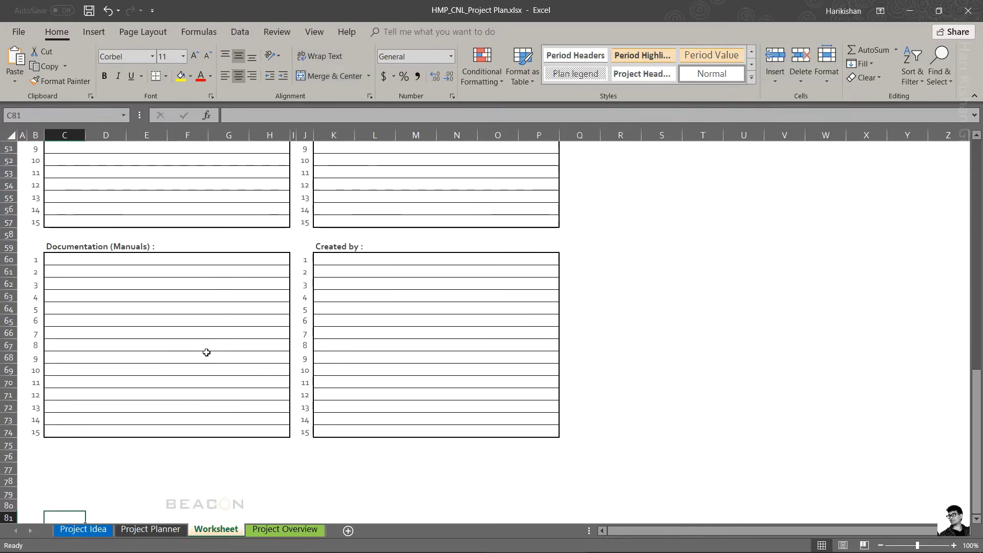
{"action": "key", "text": "Up"}
{"action": "key", "text": "Up"}
{"action": "key", "text": "Up"}
{"action": "key", "text": "Up"}
{"action": "key", "text": "Up"}
{"action": "key", "text": "Up"}
{"action": "key", "text": "Up"}
{"action": "key", "text": "Up"}
{"action": "key", "text": "Up"}
{"action": "key", "text": "Up"}
{"action": "key", "text": "Up"}
{"action": "key", "text": "Up"}
{"action": "key", "text": "Up"}
{"action": "key", "text": "Up"}
{"action": "key", "text": "Up"}
{"action": "key", "text": "Up"}
{"action": "key", "text": "Up"}
{"action": "key", "text": "Up"}
{"action": "key", "text": "Up"}
{"action": "key", "text": "Up"}
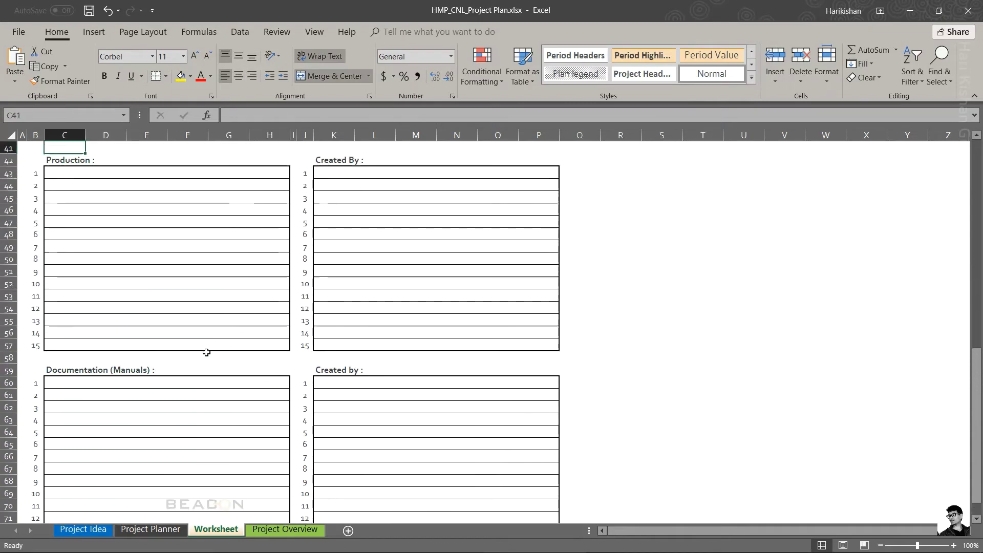
{"action": "key", "text": "Up"}
{"action": "key", "text": "Up"}
{"action": "key", "text": "Up"}
{"action": "key", "text": "Up"}
{"action": "key", "text": "Up"}
{"action": "key", "text": "Up"}
{"action": "key", "text": "Up"}
{"action": "key", "text": "Up"}
{"action": "key", "text": "Up"}
{"action": "key", "text": "Down"}
{"action": "key", "text": "Down"}
{"action": "key", "text": "Down"}
{"action": "key", "text": "Down"}
{"action": "key", "text": "Down"}
{"action": "key", "text": "Down"}
{"action": "key", "text": "Down"}
{"action": "key", "text": "Down"}
{"action": "key", "text": "Down"}
{"action": "key", "text": "Down"}
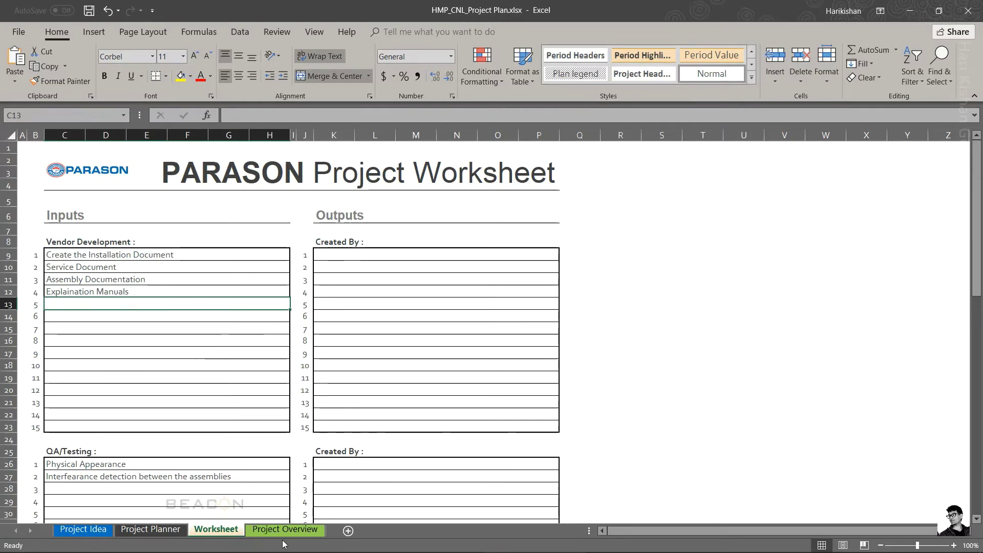
Step: Look over the Team list on the Project Overview sheet
{"action": "key", "text": "ctrl+Page_Down"}
{"action": "left_click", "coordinate": [229, 327]}
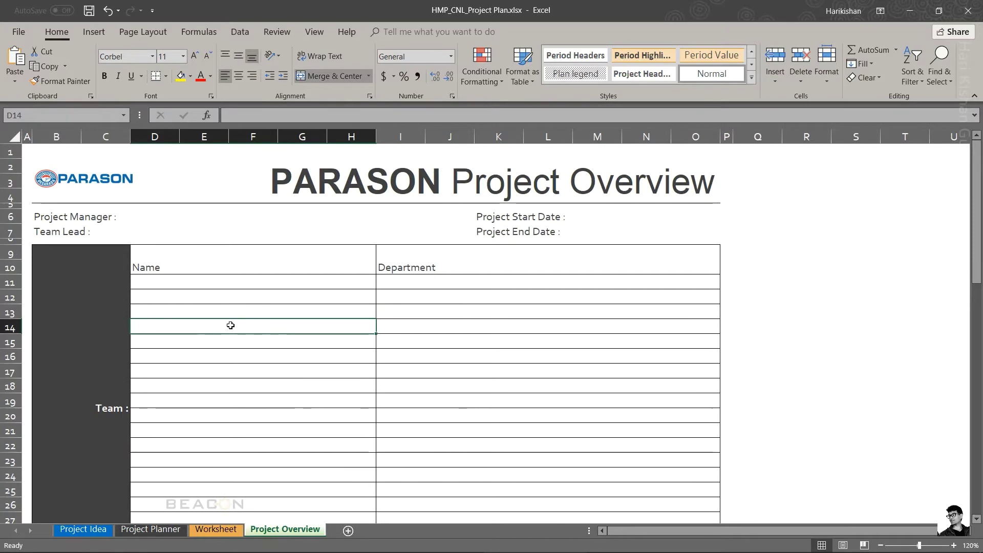
{"action": "scroll", "coordinate": [230, 325], "scroll_direction": "down", "scroll_amount": 10}
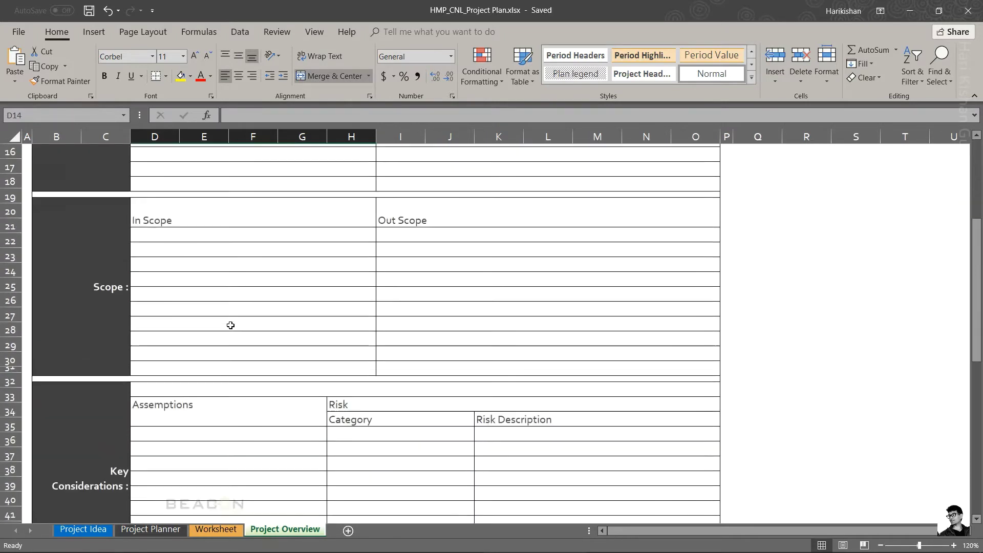
{"action": "scroll", "coordinate": [230, 325], "scroll_direction": "up", "scroll_amount": 7}
{"action": "scroll", "coordinate": [230, 325], "scroll_direction": "up", "scroll_amount": 3}
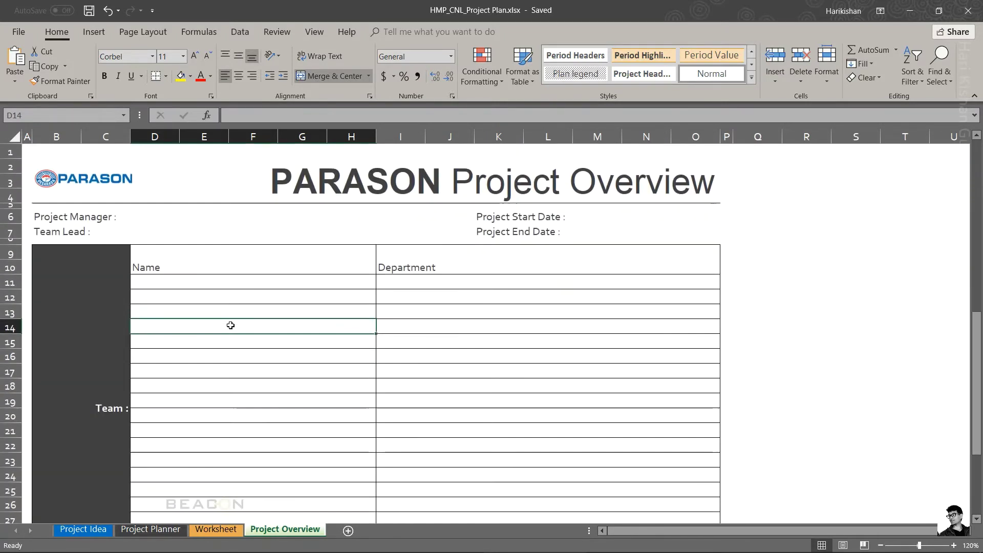
{"action": "left_click", "coordinate": [200, 283]}
Step: Check the project number on the Project Idea sheet and close Excel
{"action": "mouse_move", "coordinate": [90, 551]}
{"action": "left_click", "coordinate": [83, 529]}
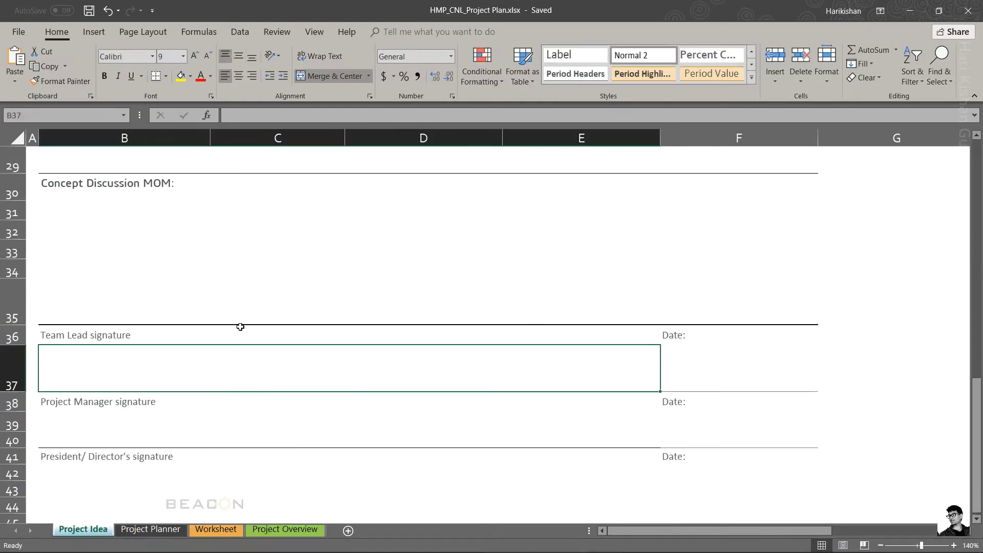
{"action": "scroll", "coordinate": [275, 253], "scroll_direction": "up", "scroll_amount": 10}
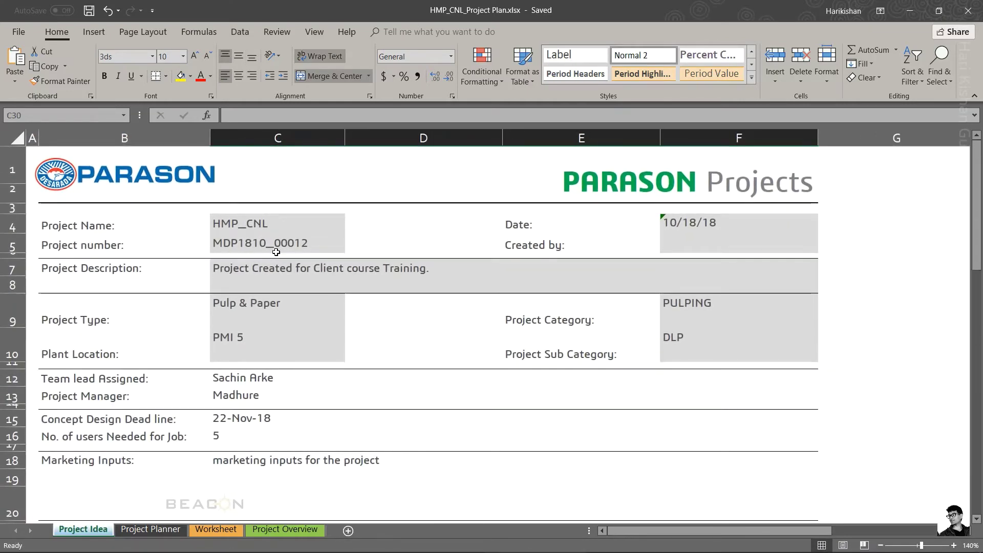
{"action": "left_click", "coordinate": [276, 252]}
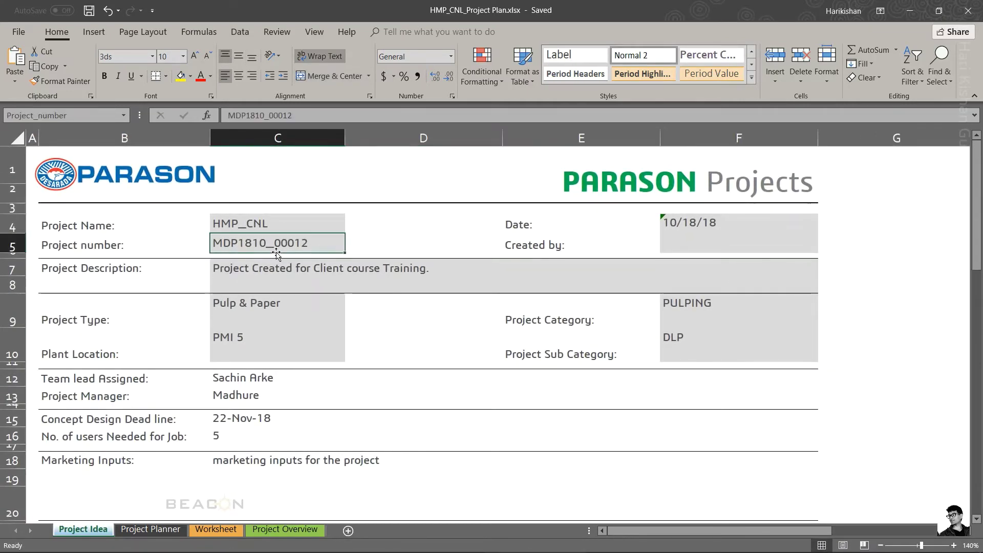
{"action": "left_click", "coordinate": [981, 5]}
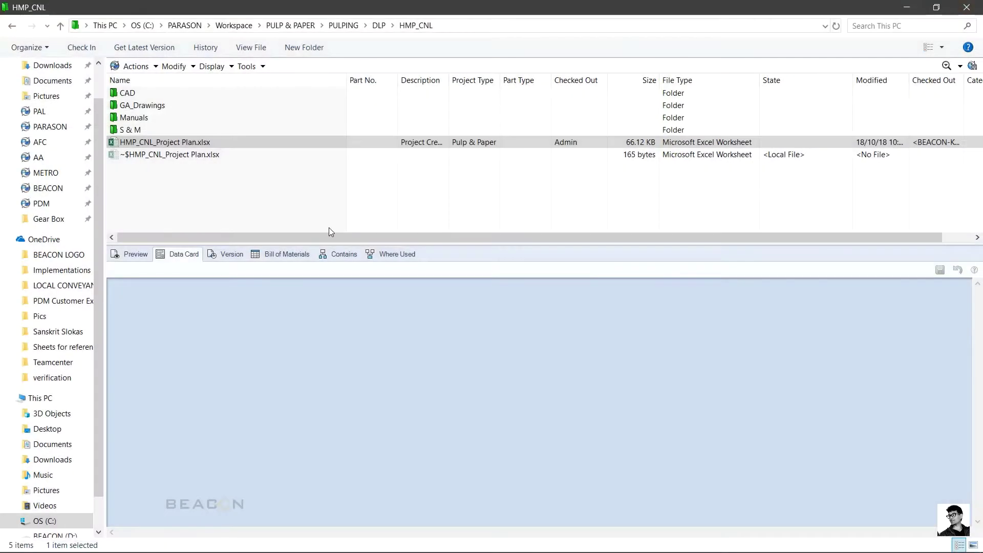
Step: Refresh the HMP_CNL folder and create a new Project Idea file, confirming its project details
{"action": "right_click", "coordinate": [317, 200]}
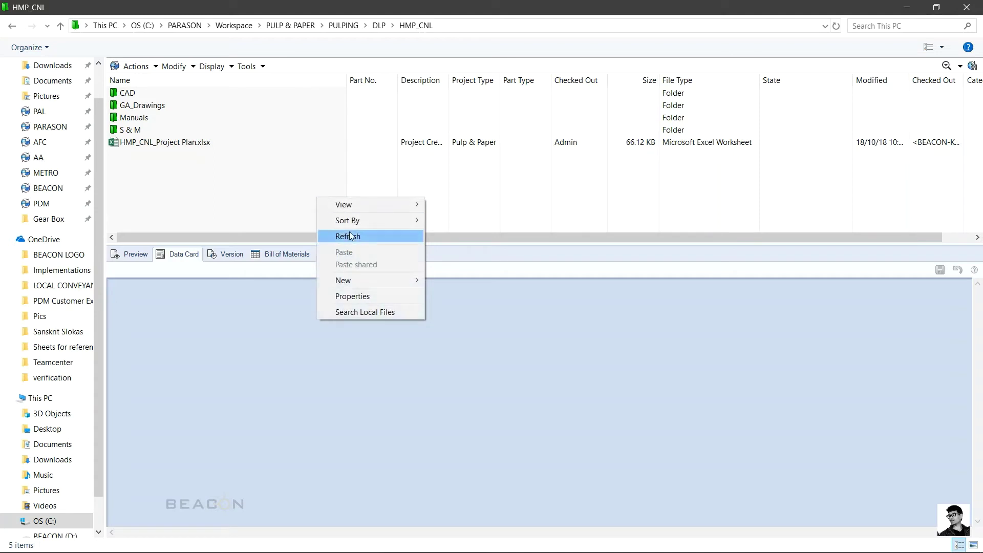
{"action": "left_click", "coordinate": [359, 236]}
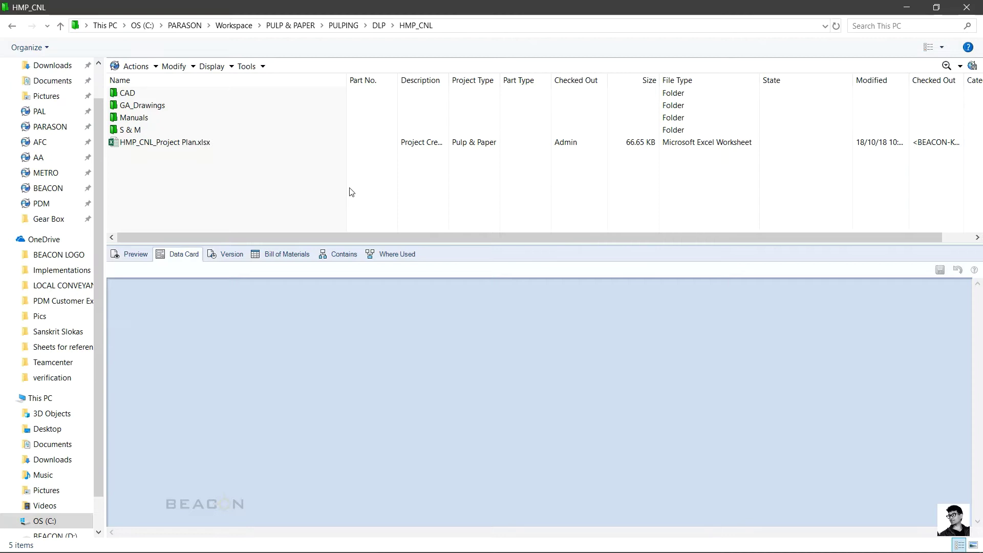
{"action": "right_click", "coordinate": [351, 192]}
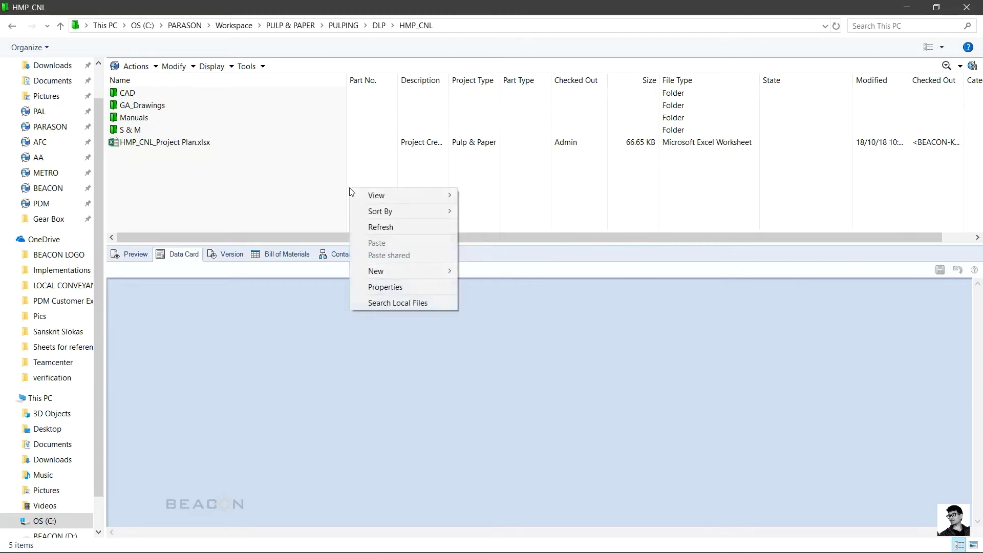
{"action": "mouse_move", "coordinate": [388, 271]}
{"action": "left_click", "coordinate": [510, 307]}
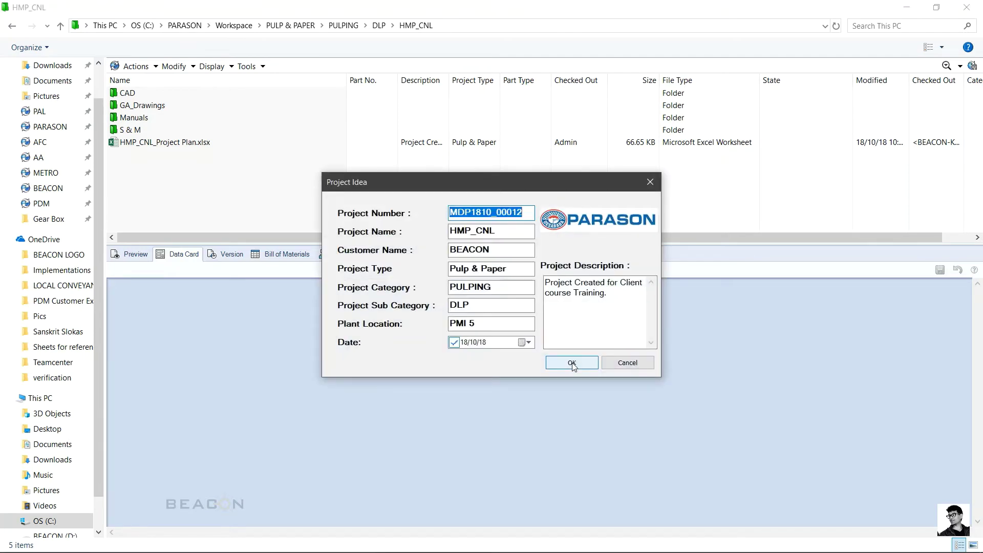
{"action": "left_click", "coordinate": [572, 363]}
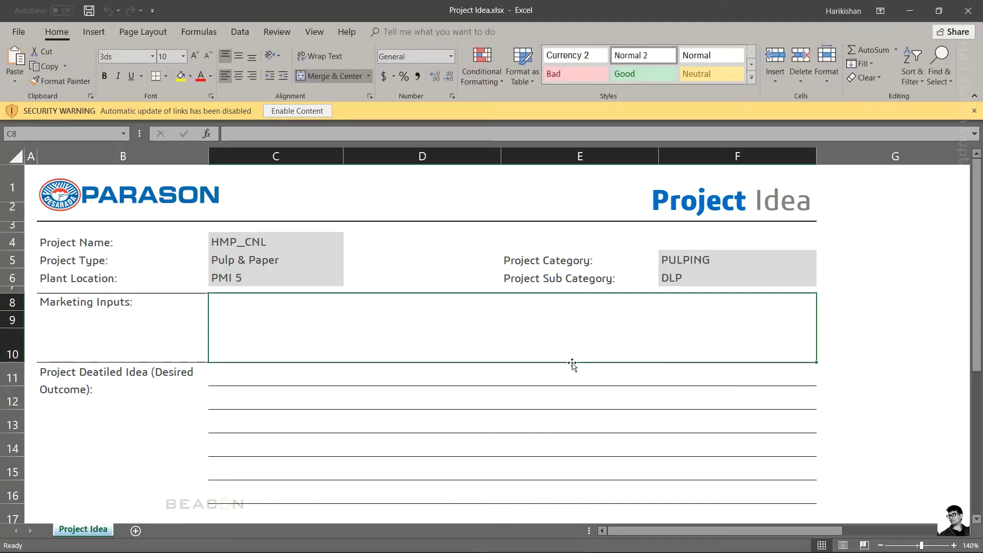
Step: Enable content, enter marketing input 'Increate the Production rate for Project .' and outcome 'Increate in daily production rate by 15%'
{"action": "left_click", "coordinate": [285, 112]}
{"action": "scroll", "coordinate": [358, 377], "scroll_direction": "down", "scroll_amount": 1}
{"action": "scroll", "coordinate": [358, 377], "scroll_direction": "up", "scroll_amount": 1}
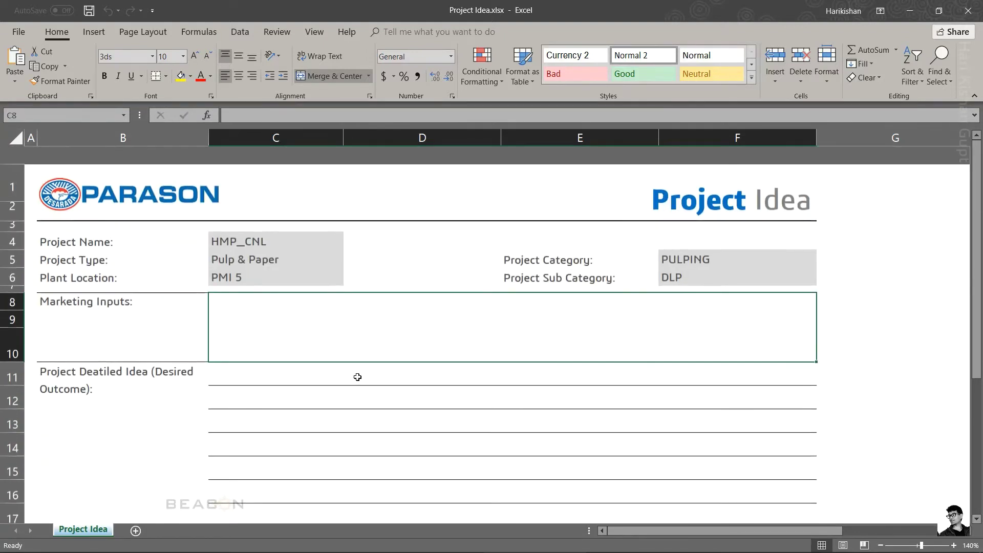
{"action": "double_click", "coordinate": [309, 323]}
{"action": "type", "text": "I"}
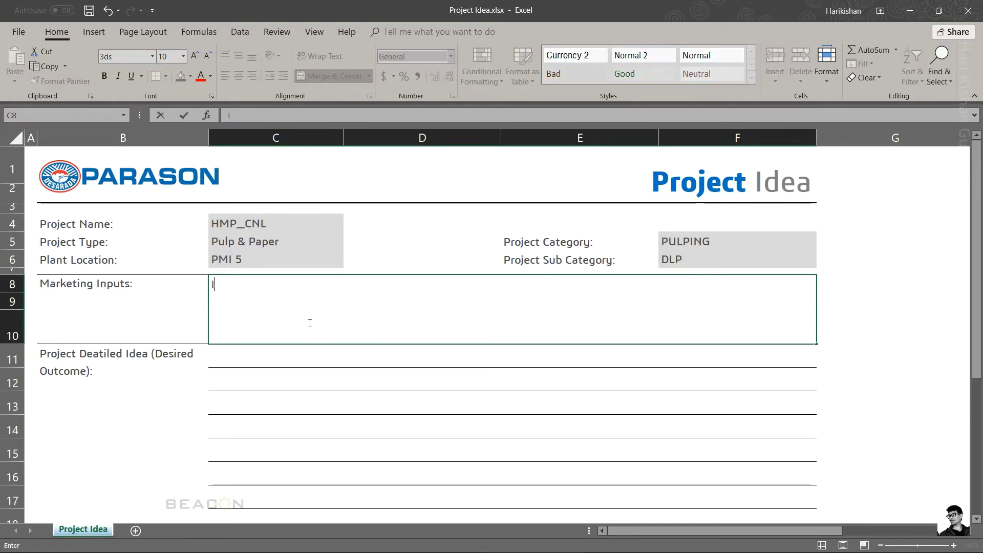
{"action": "type", "text": "ncreate the Production rate for Project "}
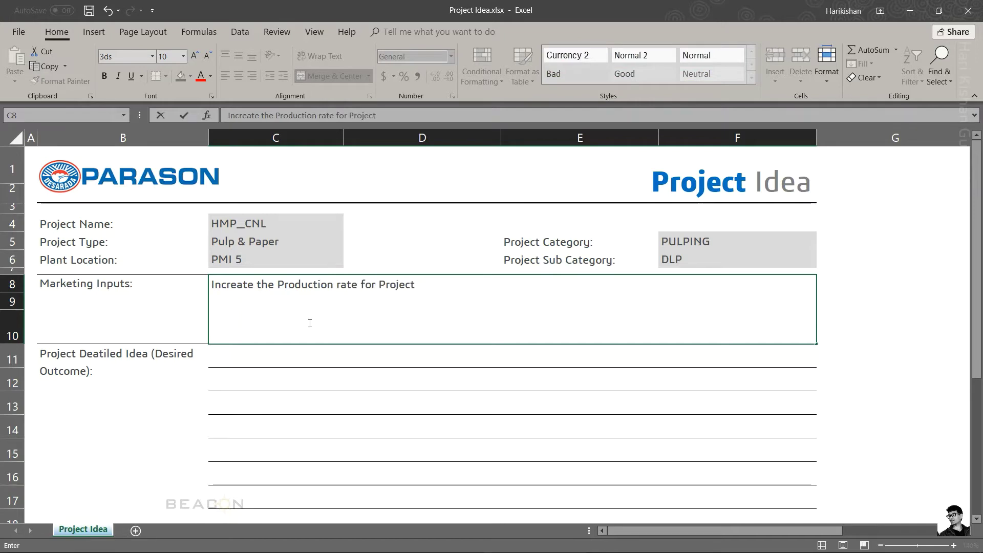
{"action": "type", "text": "."}
{"action": "key", "text": "Return"}
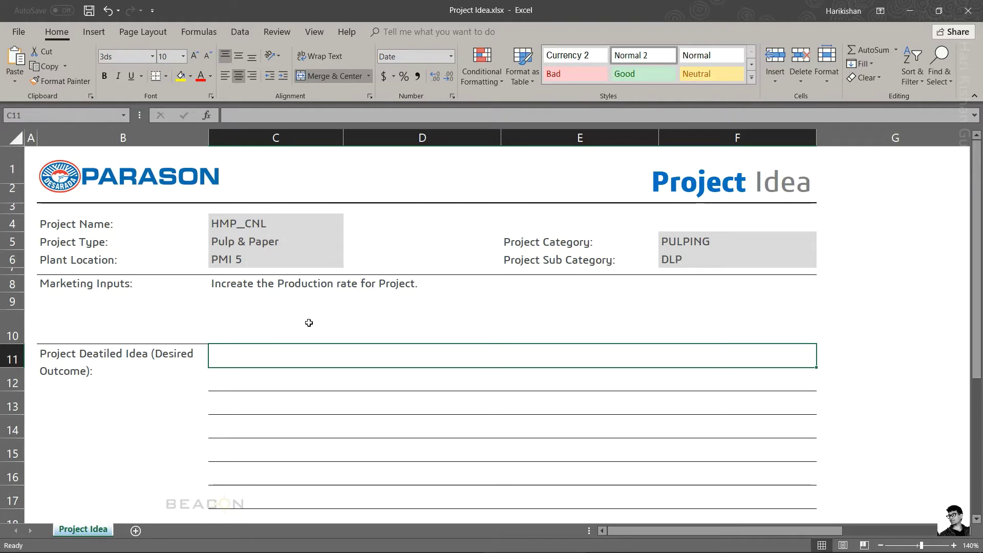
{"action": "type", "text": "Increate in "}
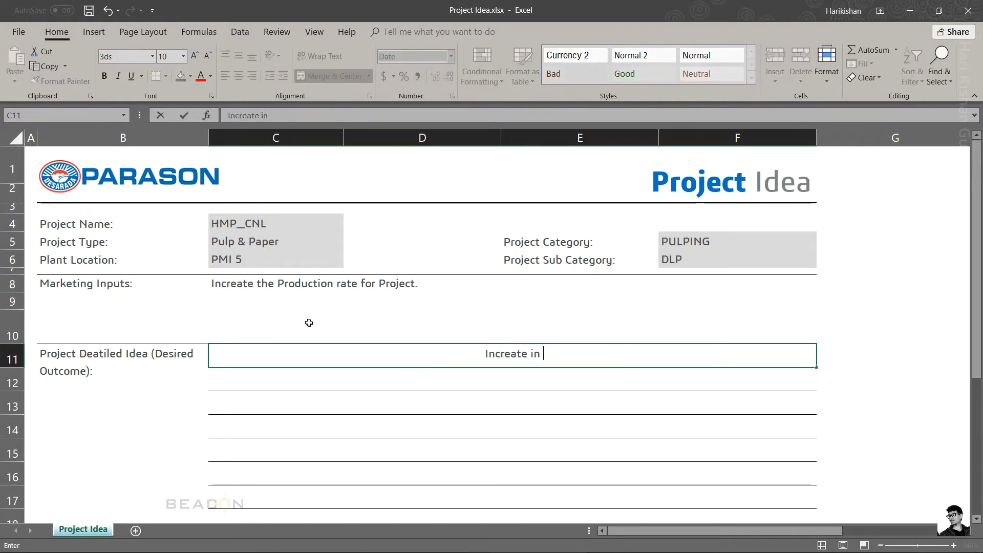
{"action": "type", "text": "daily produc"}
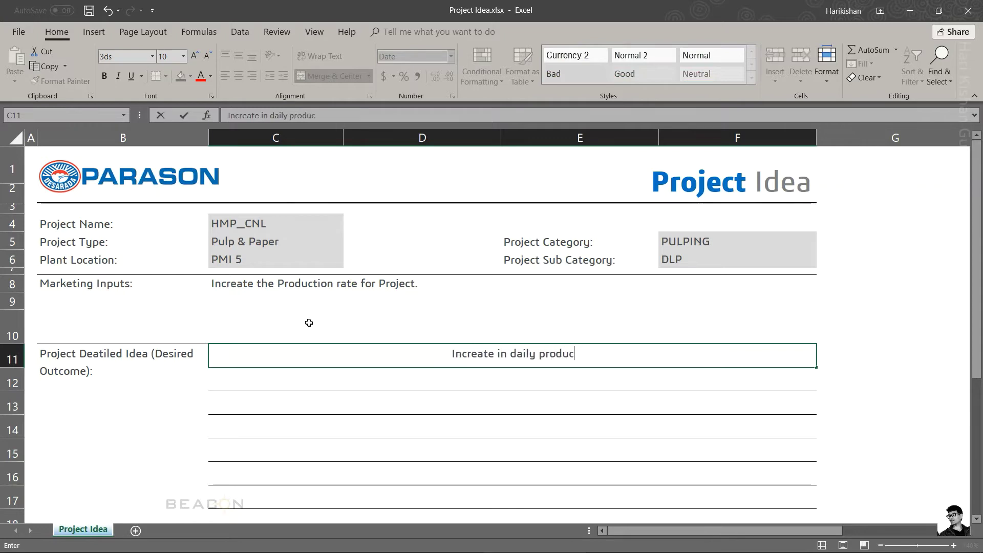
{"action": "type", "text": "tion rate by "}
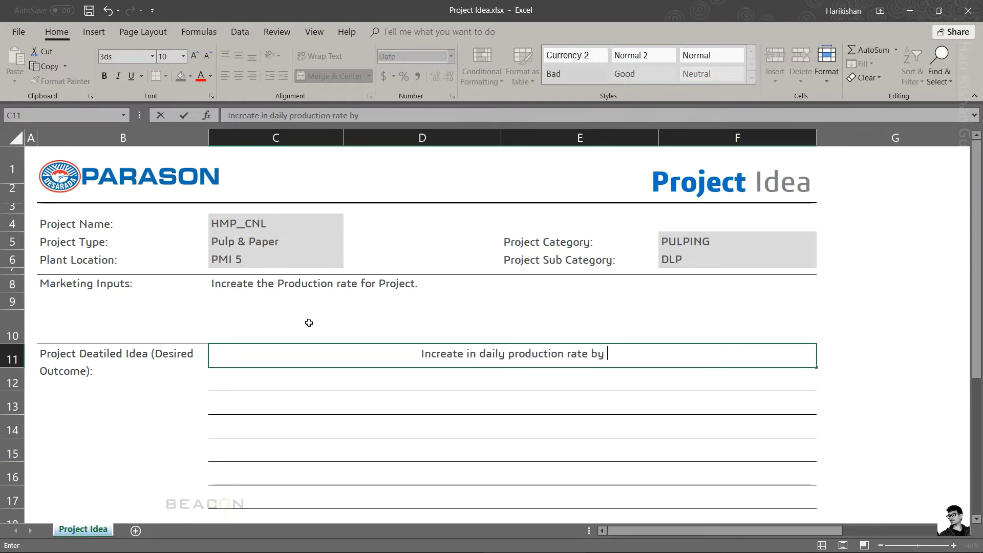
{"action": "type", "text": "15%"}
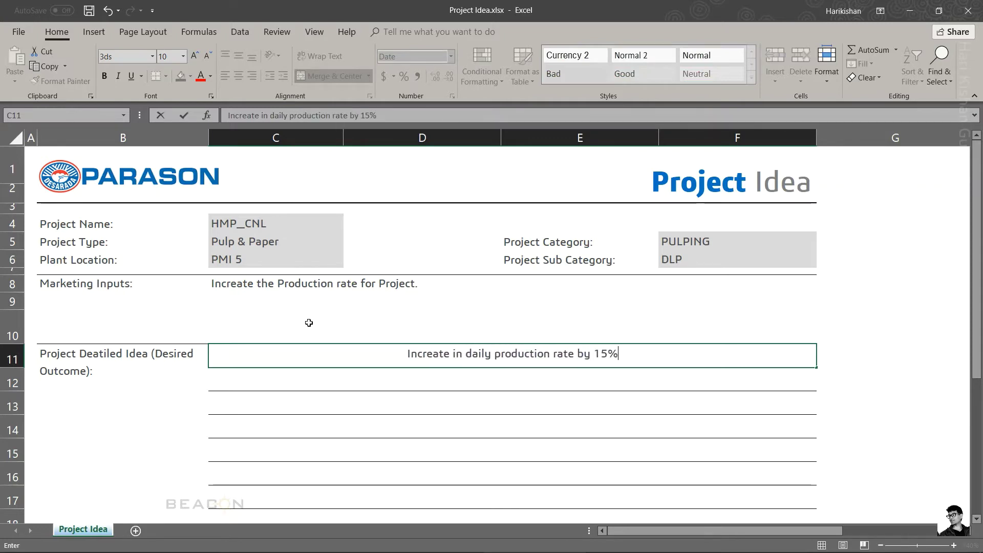
{"action": "key", "text": "Return"}
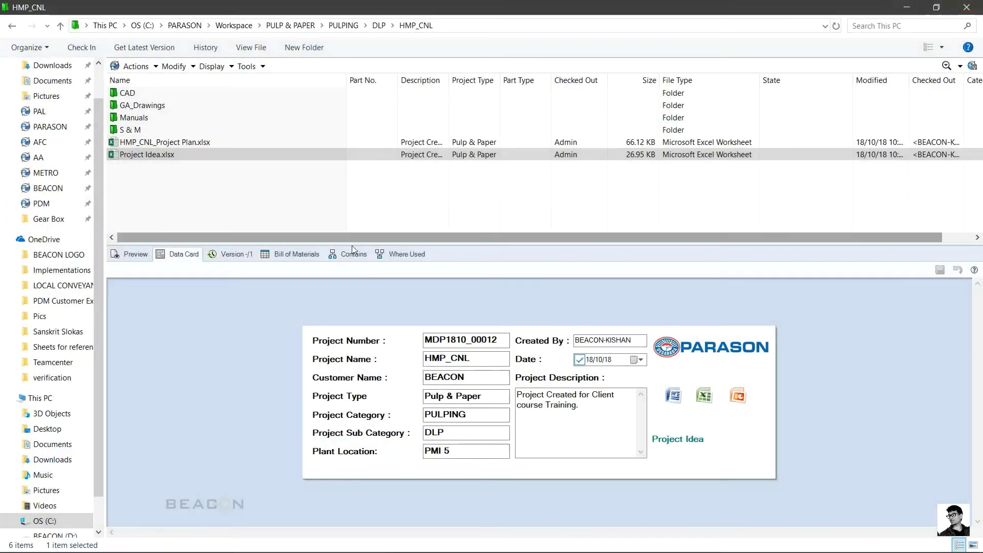
Step: Create Project Idea2.xlsx from the Project Idea template, accepting the suggested name
{"action": "right_click", "coordinate": [361, 203]}
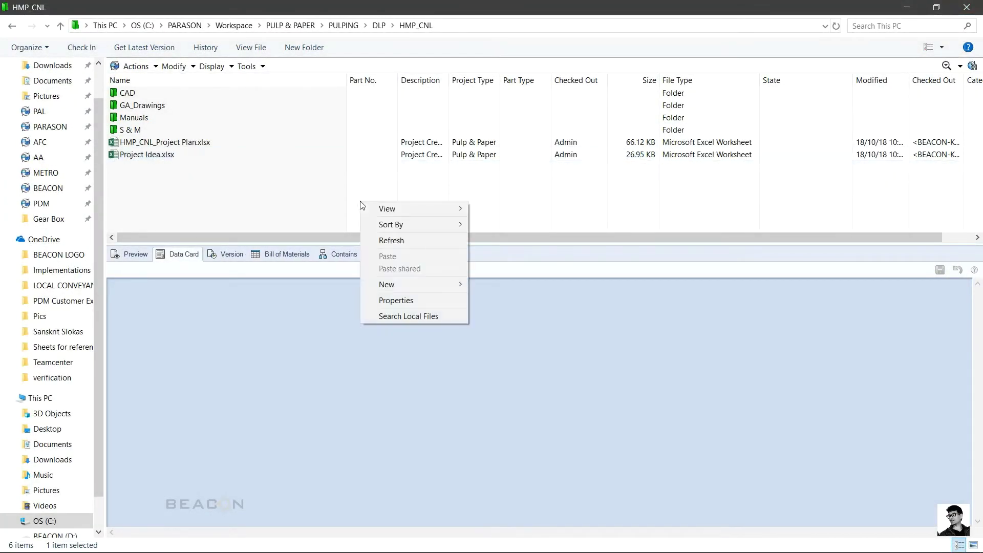
{"action": "mouse_move", "coordinate": [405, 283]}
{"action": "left_click", "coordinate": [493, 321]}
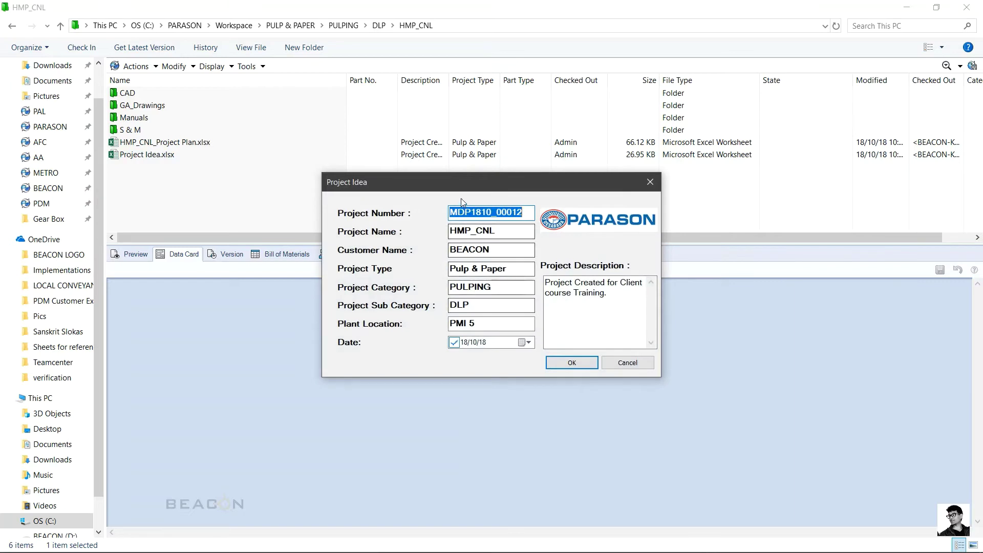
{"action": "left_click", "coordinate": [560, 365]}
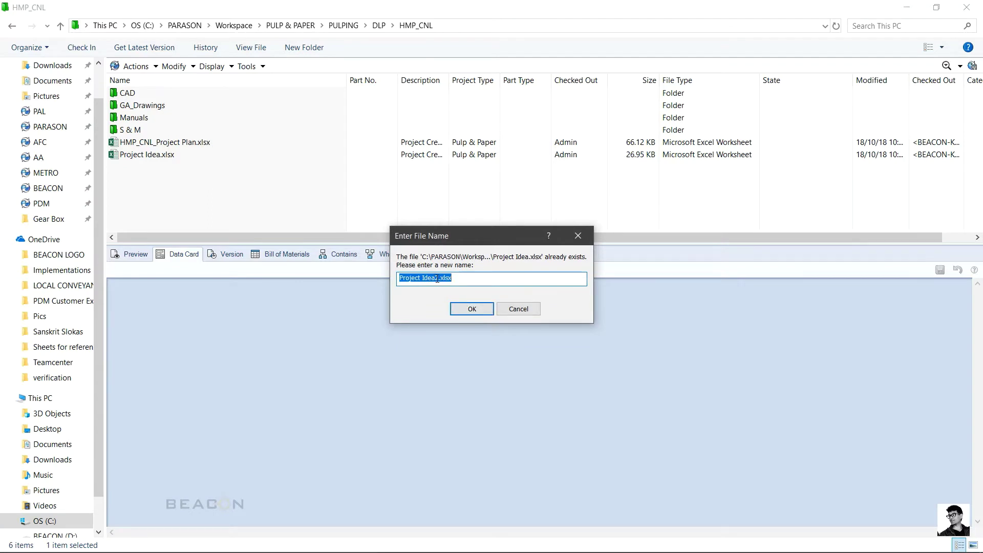
{"action": "left_click", "coordinate": [472, 309]}
Step: Create Project Idea3.xlsx from the Project Idea template the same way
{"action": "right_click", "coordinate": [338, 198]}
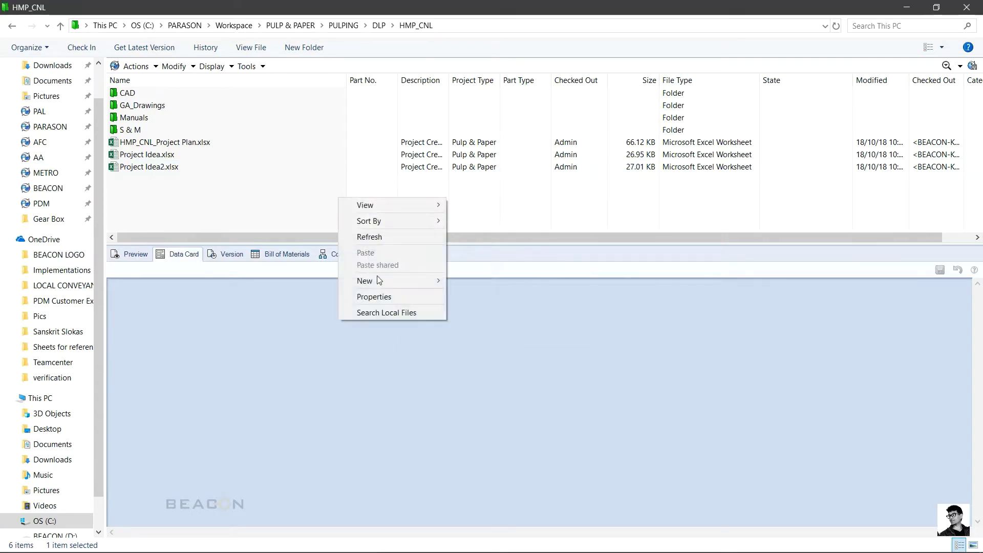
{"action": "mouse_move", "coordinate": [382, 287]}
{"action": "left_click", "coordinate": [510, 312]}
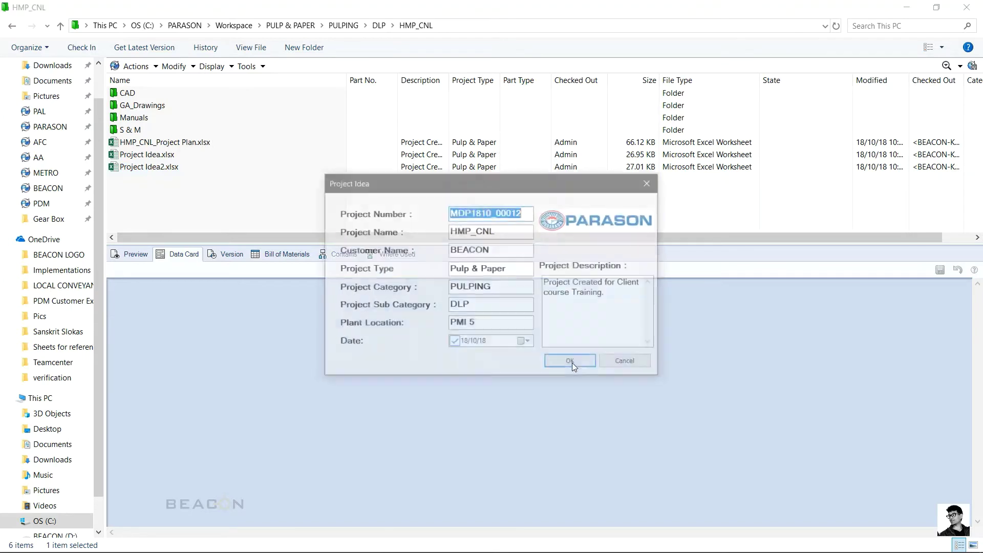
{"action": "left_click", "coordinate": [572, 363]}
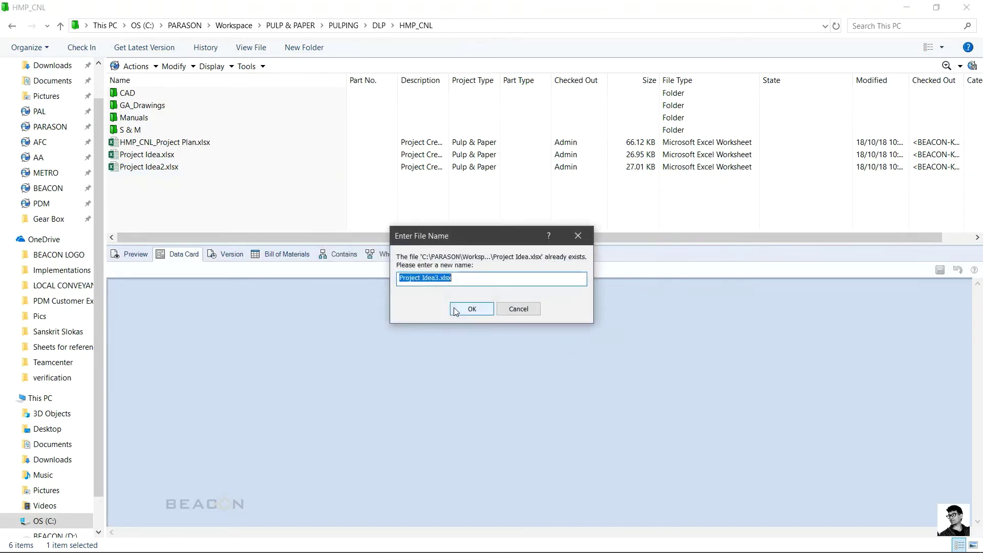
{"action": "left_click", "coordinate": [471, 307]}
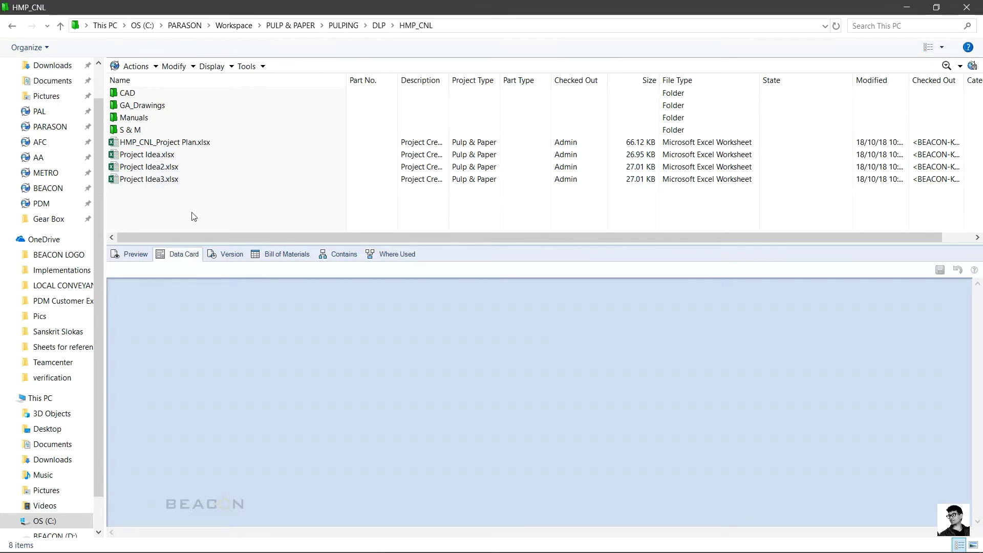
Step: Check in the three selected Project Idea workbooks
{"action": "left_click_drag", "start_coordinate": [194, 216], "coordinate": [149, 148]}
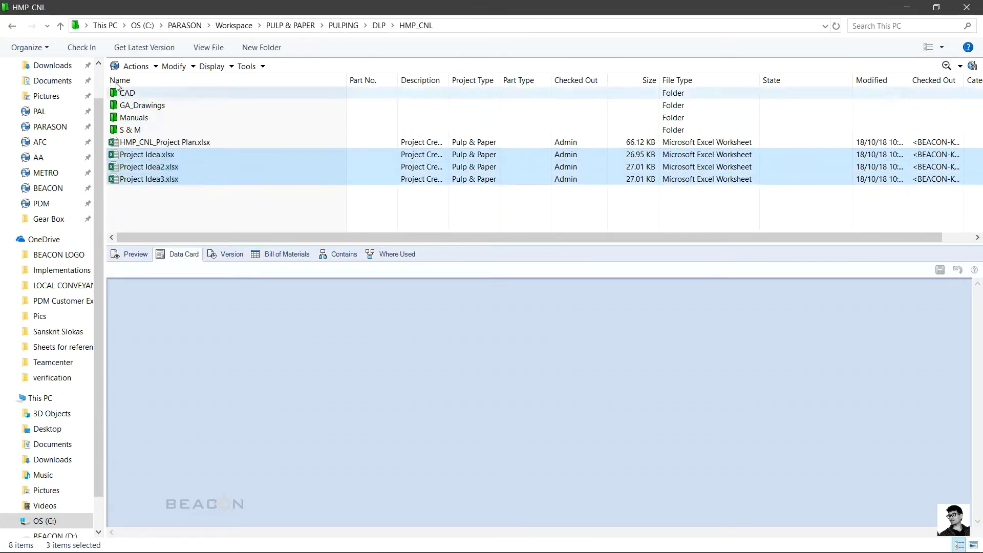
{"action": "left_click", "coordinate": [92, 53]}
{"action": "left_click", "coordinate": [468, 371]}
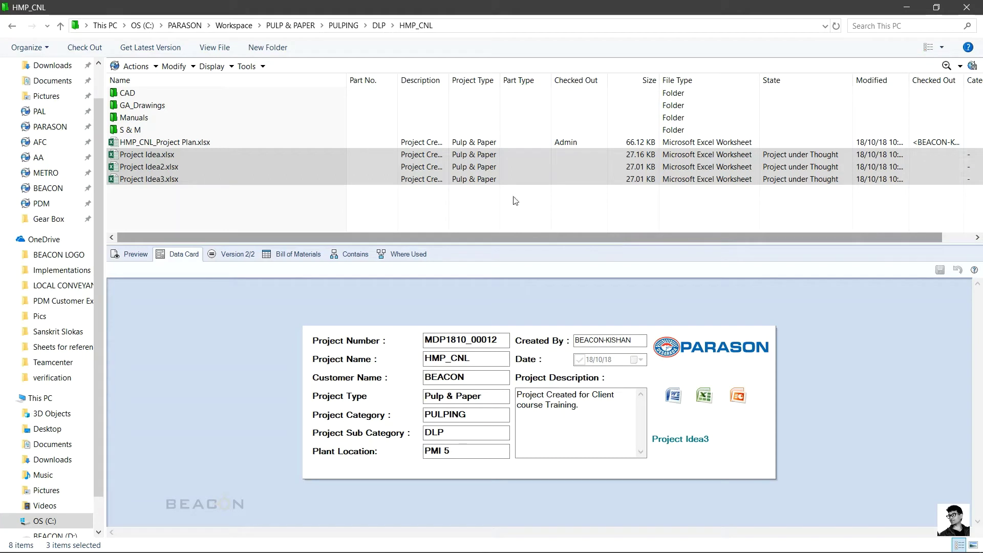
Step: Select Project Idea2.xlsx and Project Idea3.xlsx to view their data cards
{"action": "left_click", "coordinate": [289, 201]}
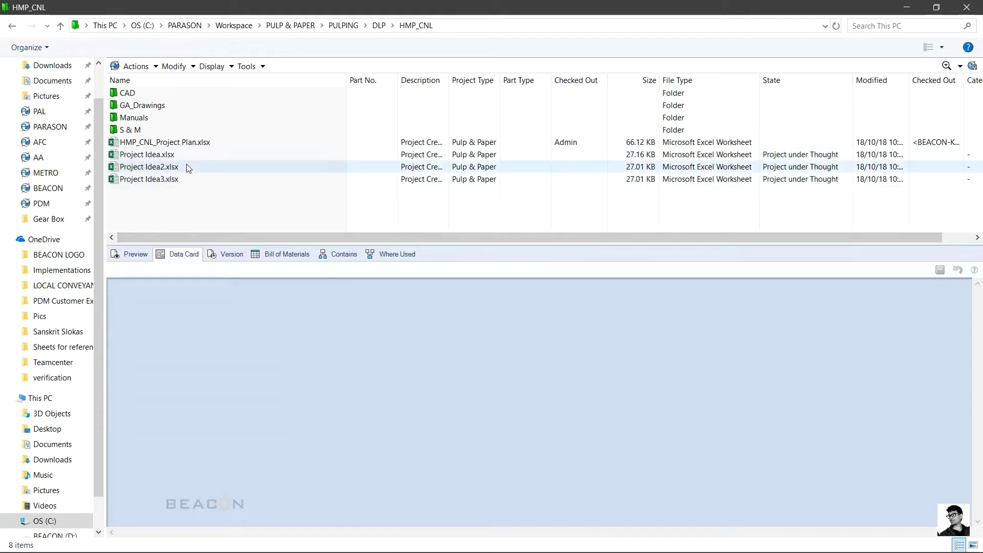
{"action": "left_click", "coordinate": [187, 165]}
{"action": "left_click", "coordinate": [180, 179]}
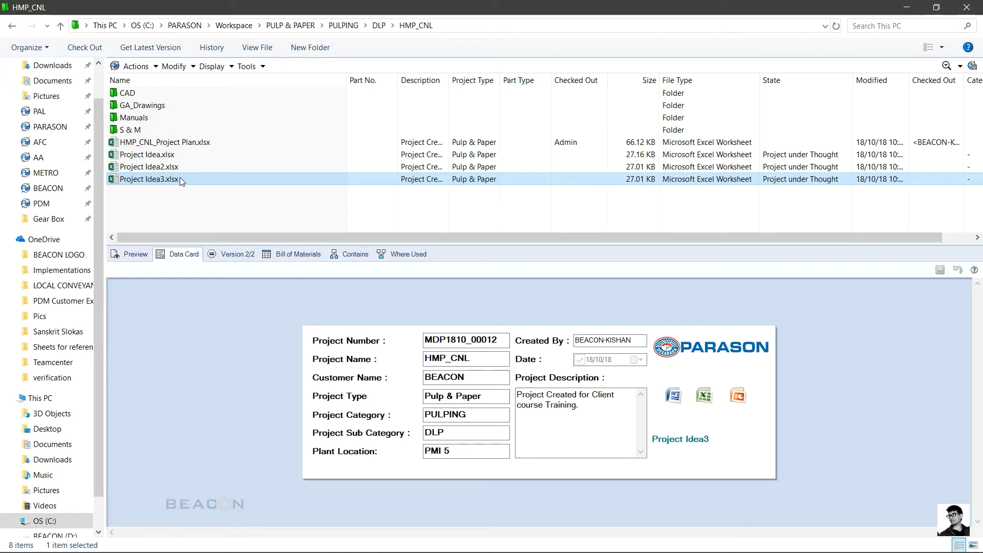
Step: Check HMP_CNL_Project Plan.xlsx in and back out again, then select Project Idea3.xlsx
{"action": "left_click", "coordinate": [180, 145]}
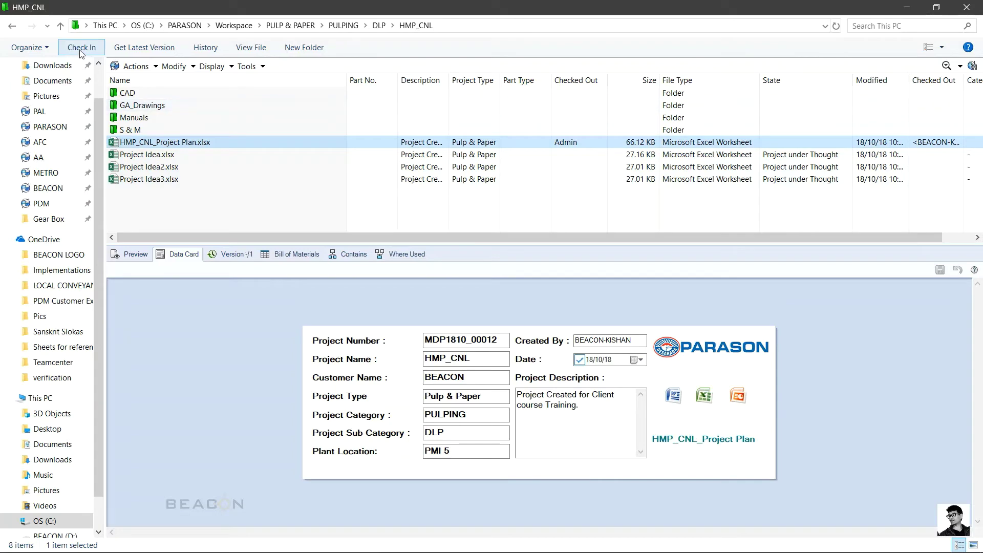
{"action": "left_click", "coordinate": [81, 51]}
{"action": "left_click", "coordinate": [468, 374]}
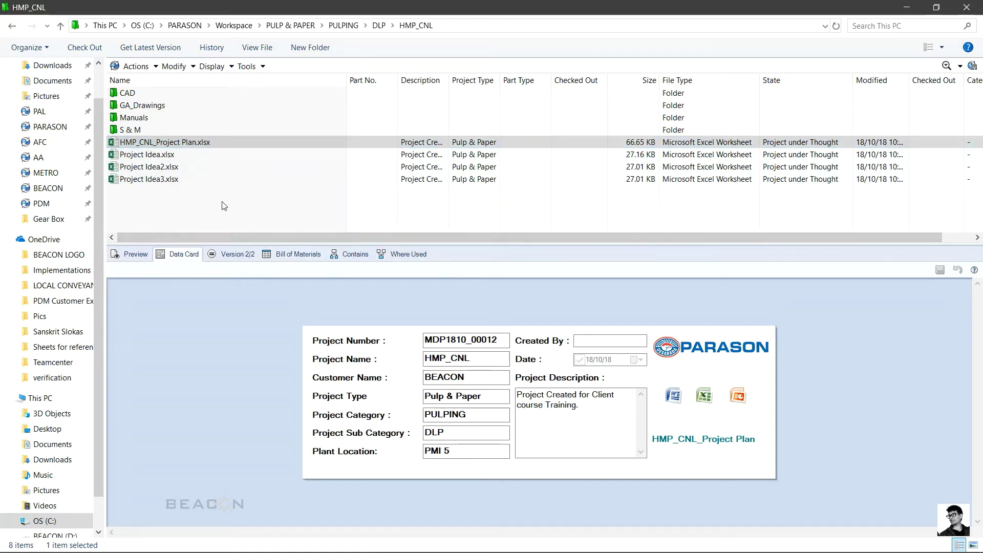
{"action": "left_click", "coordinate": [85, 47]}
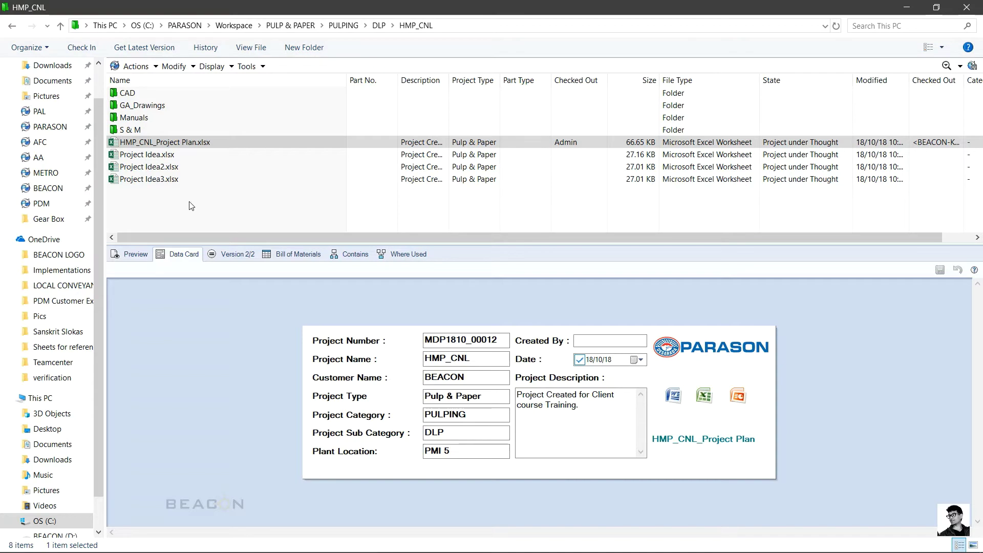
{"action": "left_click", "coordinate": [161, 180]}
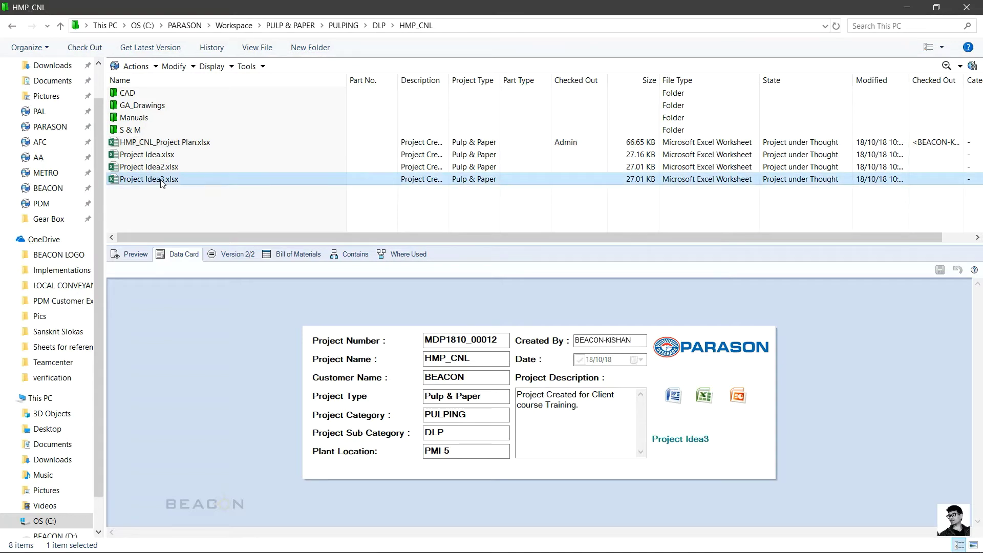
Step: Copy Project Idea3.xlsx and paste it as a reference into HMP_CNL_Project Plan.xlsx
{"action": "right_click", "coordinate": [161, 180]}
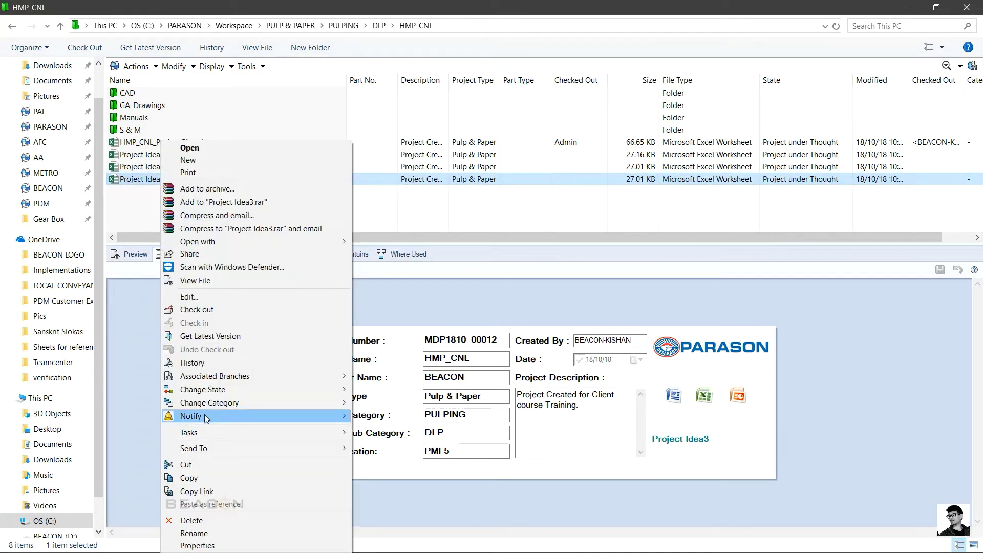
{"action": "left_click", "coordinate": [216, 479]}
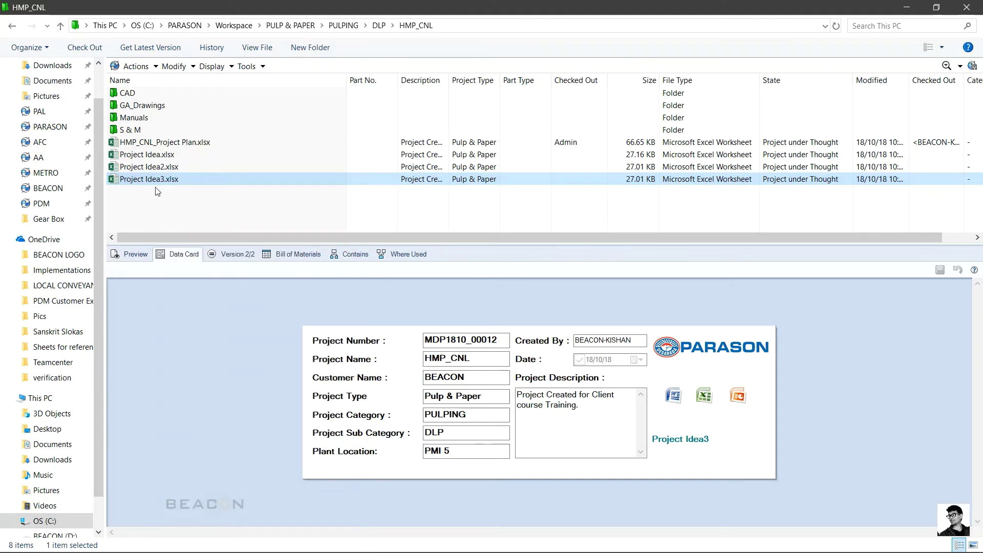
{"action": "left_click", "coordinate": [155, 142]}
{"action": "right_click", "coordinate": [155, 141]}
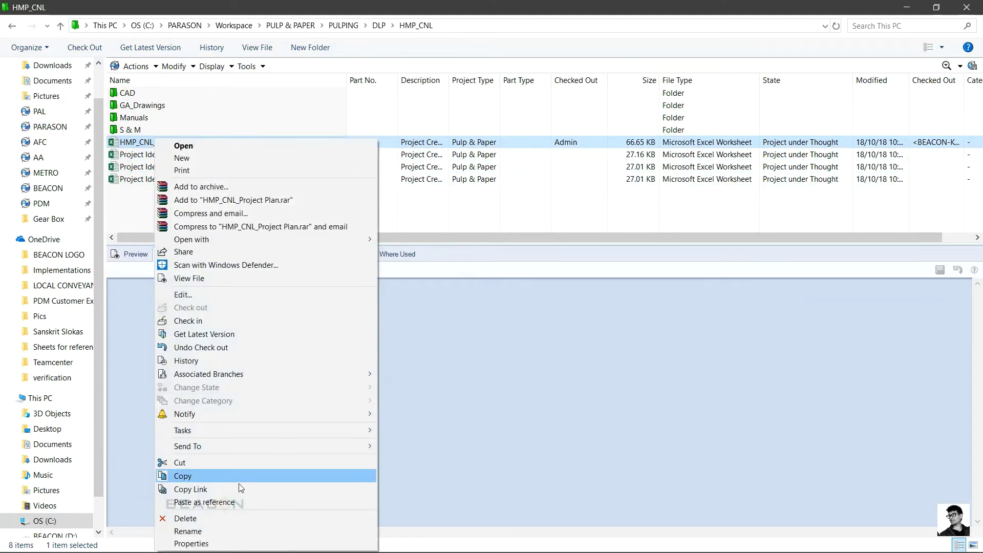
{"action": "left_click", "coordinate": [235, 502]}
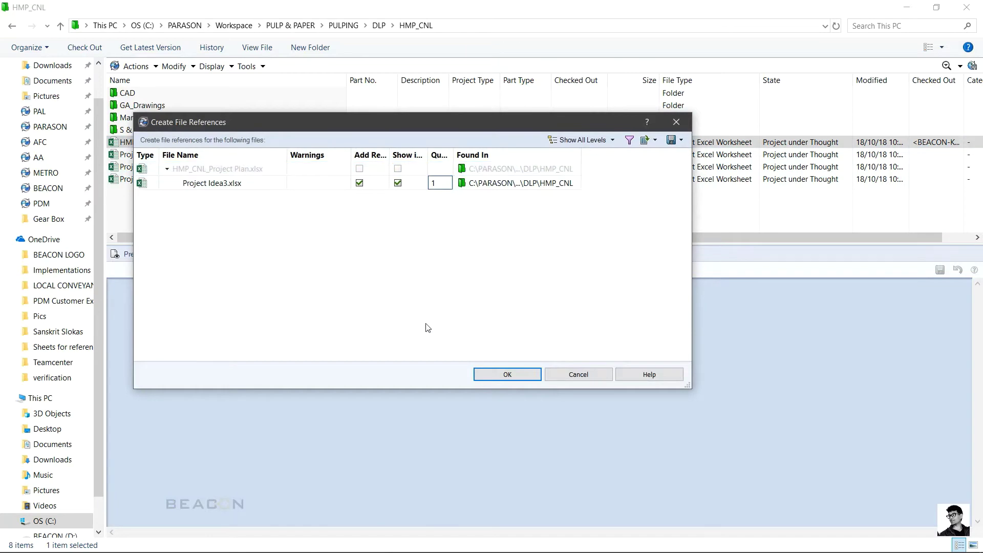
{"action": "left_click", "coordinate": [508, 373]}
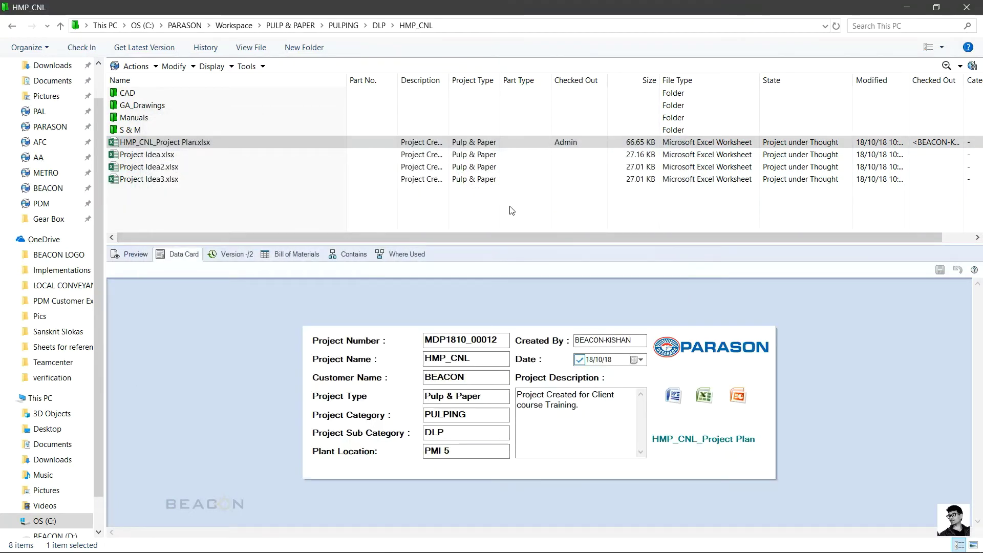
{"action": "left_click", "coordinate": [80, 47]}
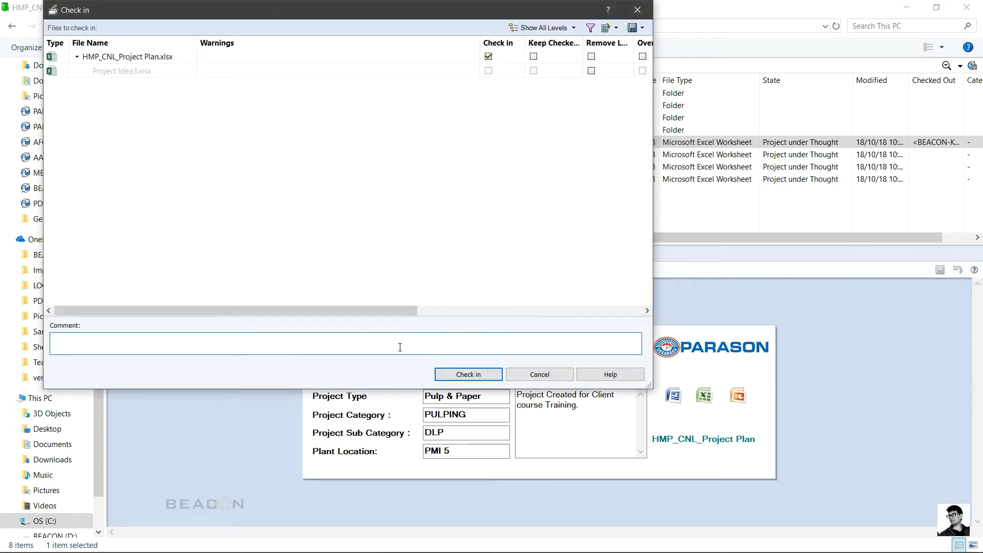
Step: Check in the project plan with the comment 'Idea selected for this project'
{"action": "type", "text": "Idea selected for this project"}
{"action": "left_click", "coordinate": [448, 374]}
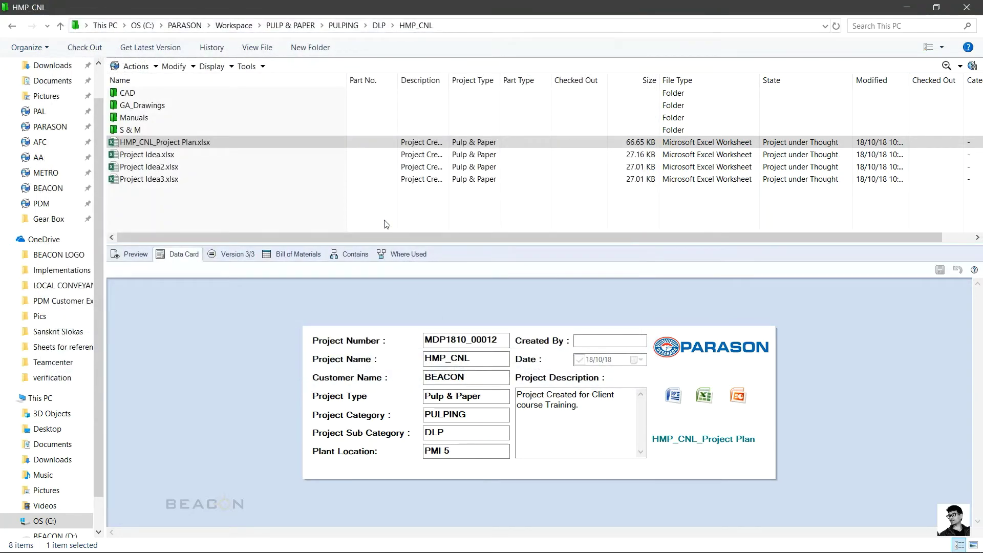
{"action": "left_click", "coordinate": [220, 51]}
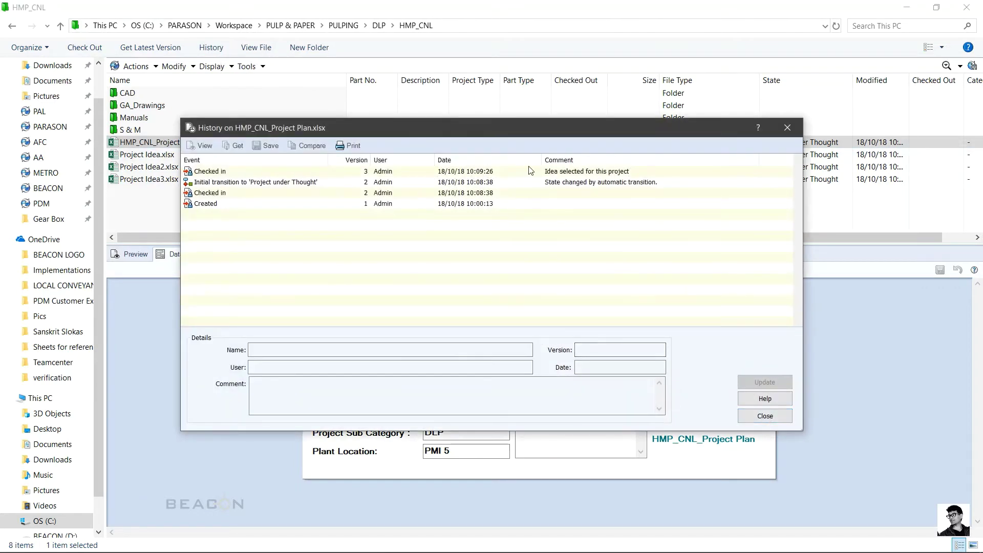
{"action": "left_click", "coordinate": [394, 174]}
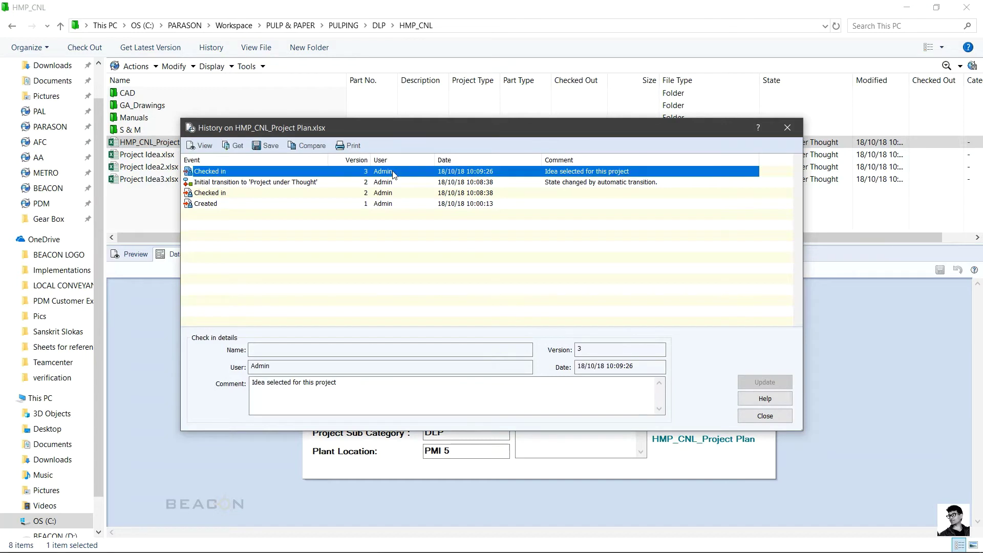
{"action": "left_click", "coordinate": [389, 205]}
{"action": "mouse_move", "coordinate": [388, 205]}
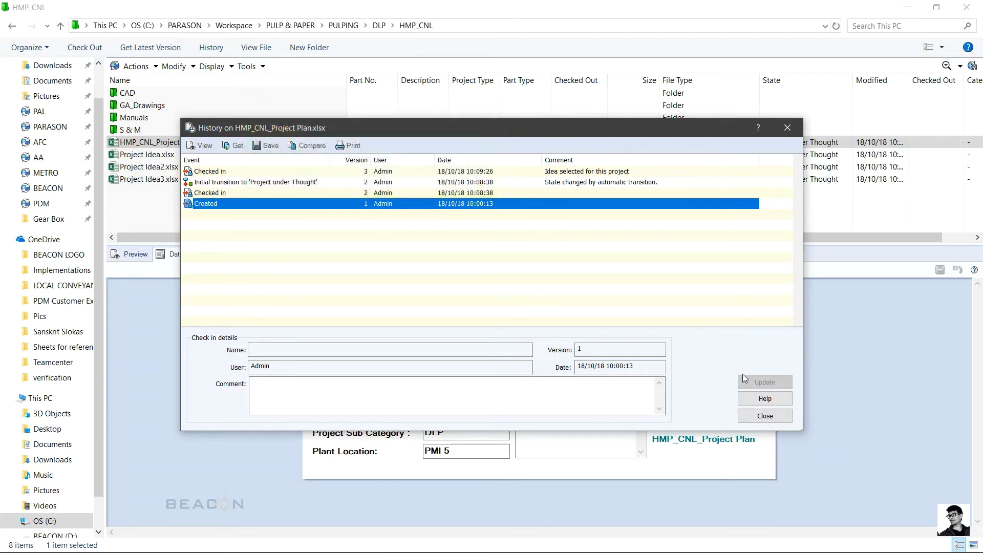
{"action": "left_click", "coordinate": [765, 415]}
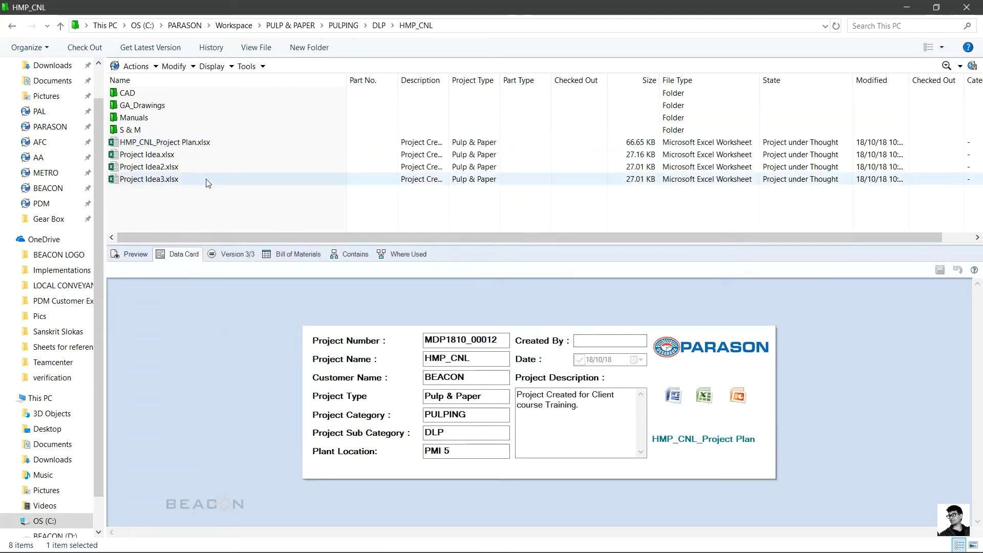
{"action": "left_click", "coordinate": [179, 145]}
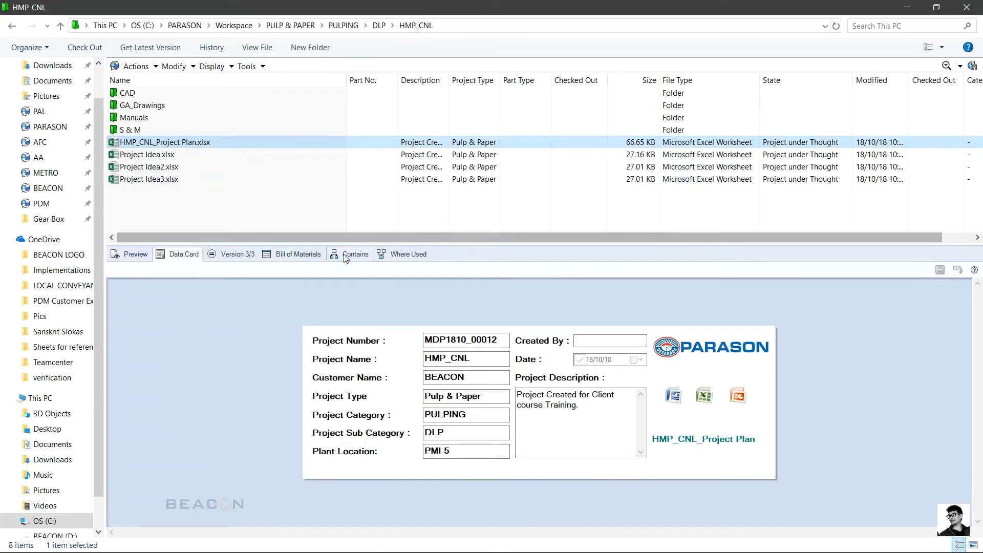
Step: Show the project plan's Contains tab and select the Project Idea3.xlsx row
{"action": "left_click", "coordinate": [349, 254]}
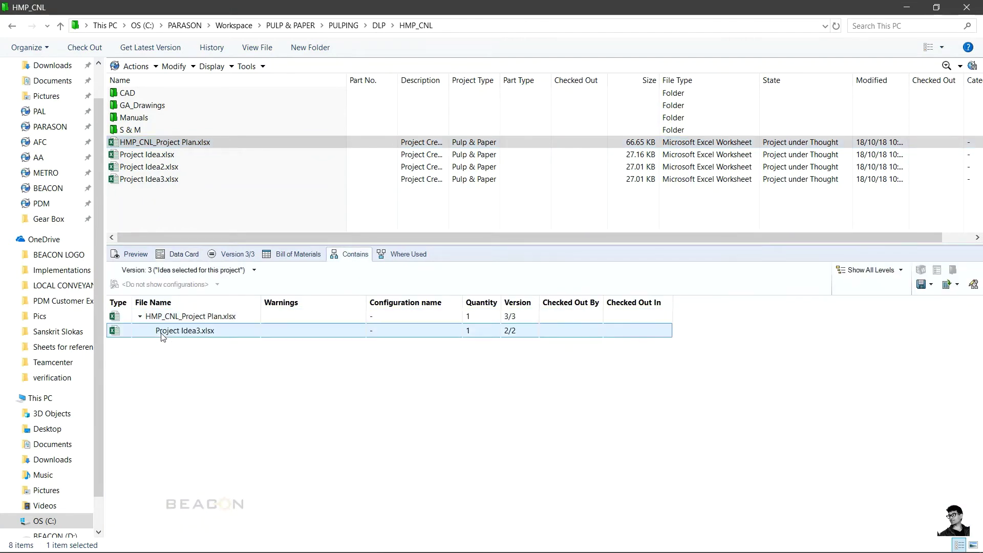
{"action": "left_click", "coordinate": [215, 333]}
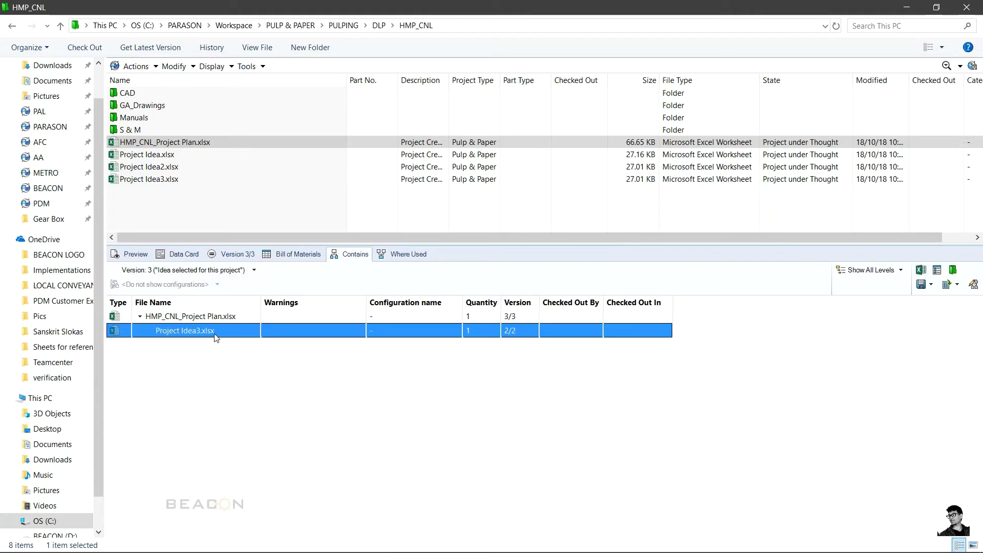
{"action": "right_click", "coordinate": [186, 145]}
{"action": "mouse_move", "coordinate": [284, 394]}
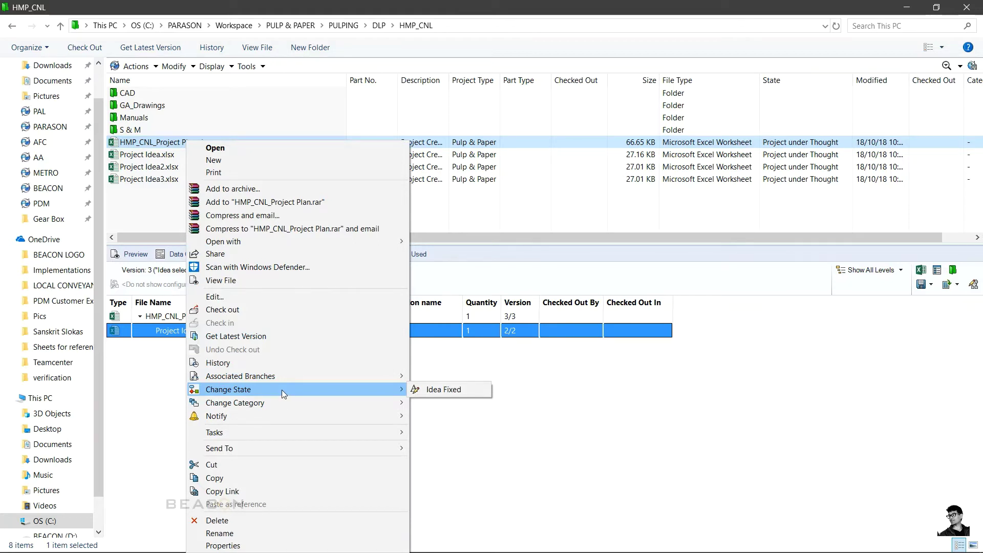
Step: Move the project plan to Idea Fixed with the comment 'Idea 3 selected and fixed.'
{"action": "left_click", "coordinate": [454, 388]}
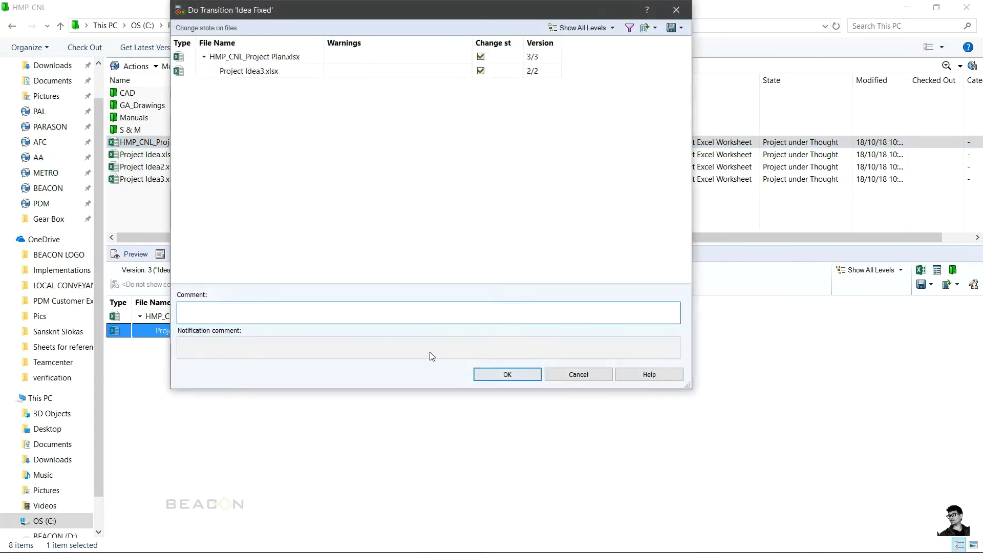
{"action": "type", "text": "Idea 3 selected and fixed."}
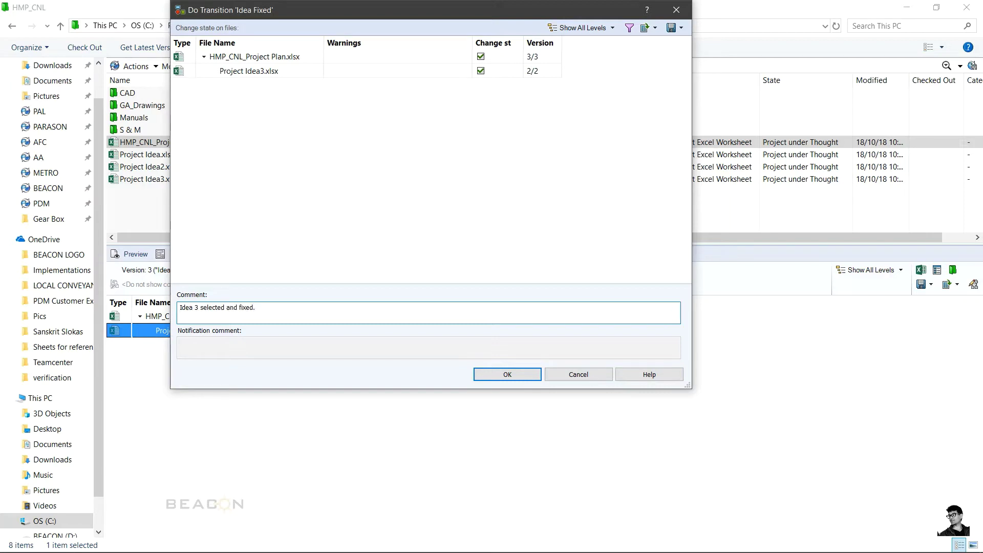
{"action": "left_click", "coordinate": [495, 376]}
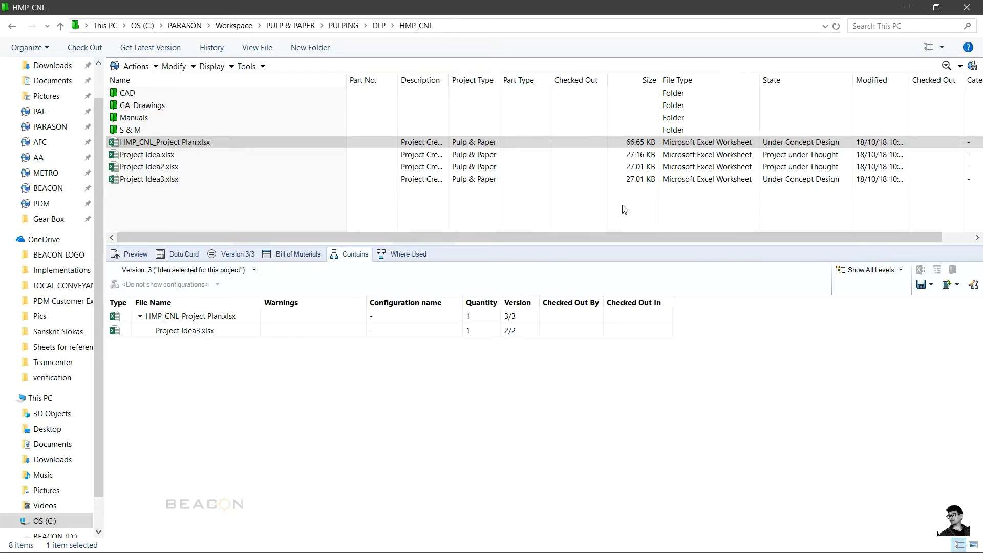
Step: Open the CAD folder and log off the PARASON vault
{"action": "double_click", "coordinate": [176, 98]}
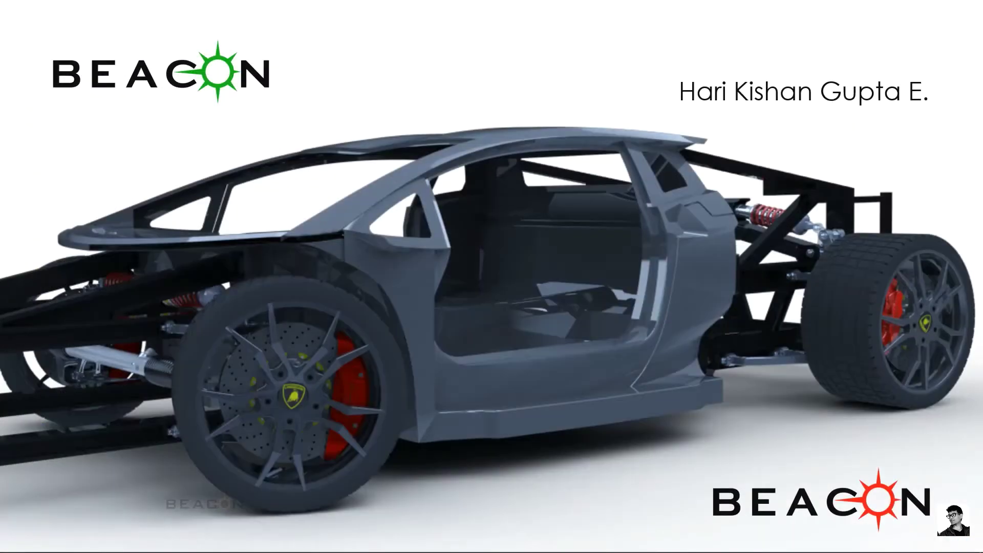
{"action": "right_click", "coordinate": [833, 551]}
{"action": "mouse_move", "coordinate": [848, 460]}
{"action": "left_click", "coordinate": [784, 458]}
Step: Log back in to the PARASON vault with the password and open File Explorer
{"action": "right_click", "coordinate": [834, 544]}
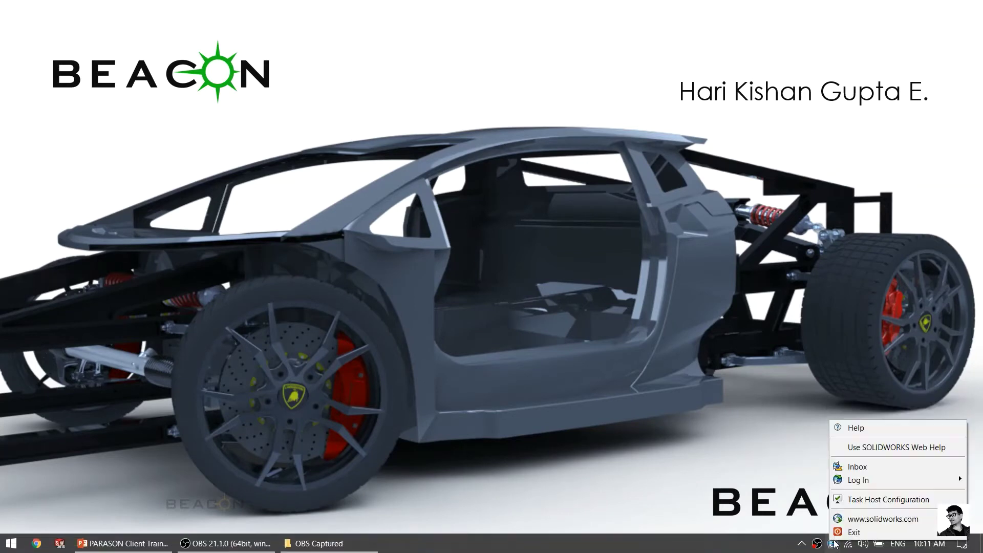
{"action": "mouse_move", "coordinate": [858, 480]}
{"action": "left_click", "coordinate": [822, 467]}
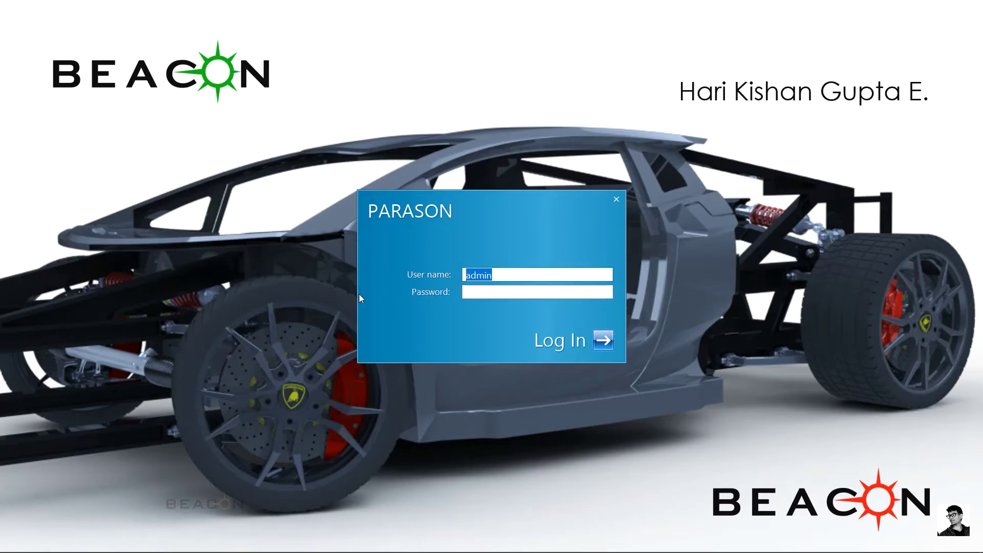
{"action": "key", "text": "Tab"}
{"action": "key", "text": "Return"}
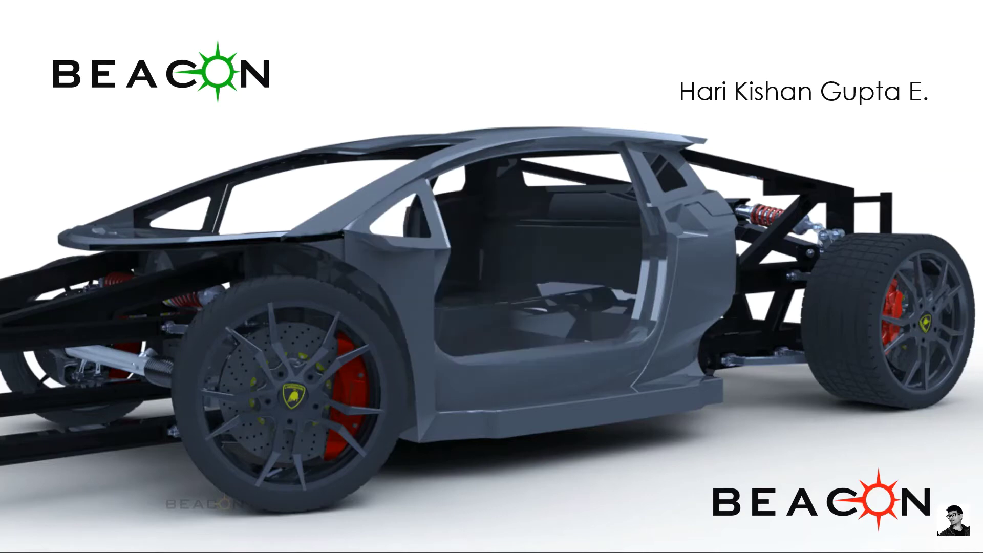
{"action": "left_click", "coordinate": [11, 543]}
{"action": "left_click", "coordinate": [6, 463]}
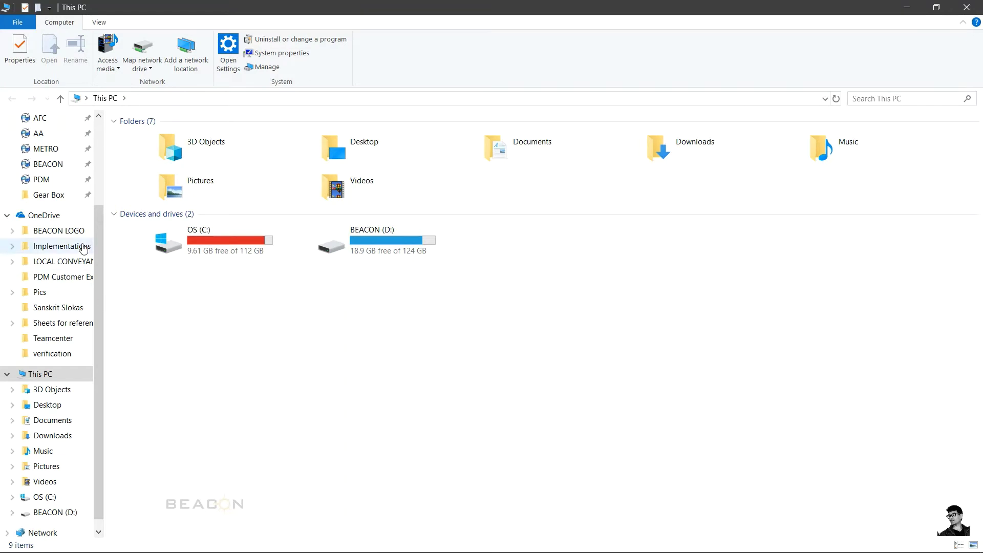
Step: Navigate PARASON > Workspace > PULP & PAPER > PULPING > DLP > HMP_CNL > CAD
{"action": "scroll", "coordinate": [57, 205], "scroll_direction": "up", "scroll_amount": 2}
{"action": "left_click", "coordinate": [61, 189]}
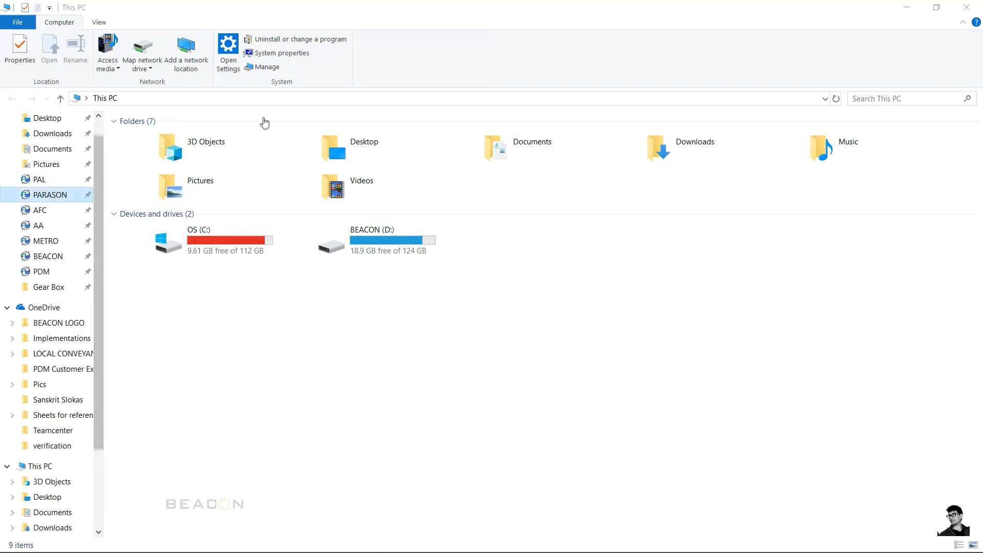
{"action": "key", "text": "Down"}
{"action": "key", "text": "Down"}
{"action": "key", "text": "Down"}
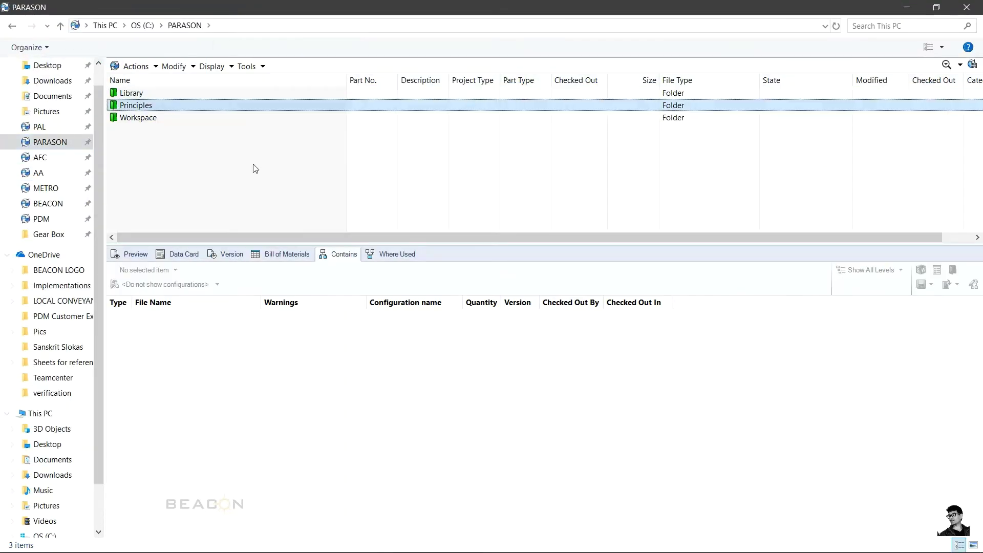
{"action": "key", "text": "Return"}
{"action": "key", "text": "Down"}
{"action": "key", "text": "Down"}
{"action": "key", "text": "Down"}
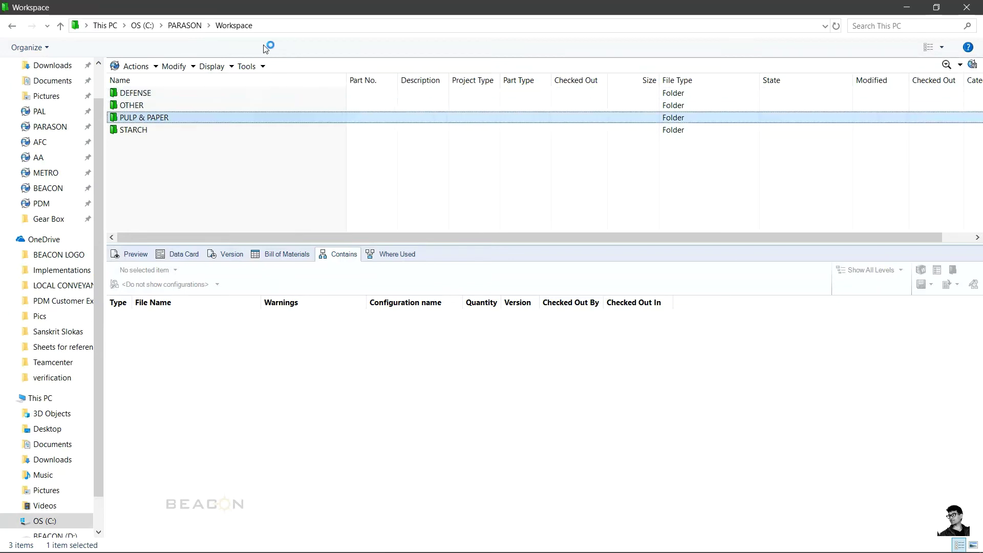
{"action": "key", "text": "Return"}
{"action": "key", "text": "Down"}
{"action": "key", "text": "Down"}
{"action": "key", "text": "Down"}
{"action": "key", "text": "Down"}
{"action": "key", "text": "Down"}
{"action": "key", "text": "Down"}
{"action": "key", "text": "Down"}
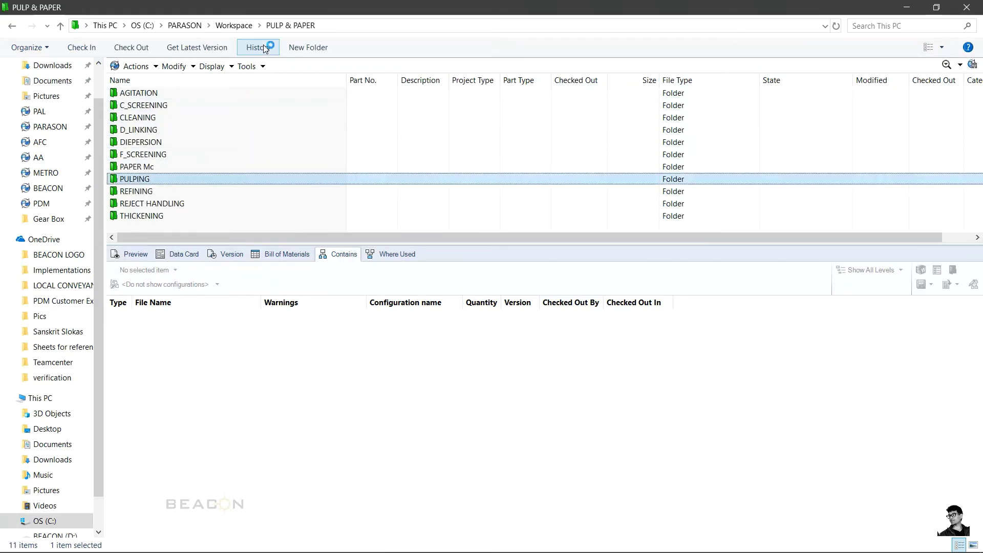
{"action": "key", "text": "Return"}
{"action": "key", "text": "Down"}
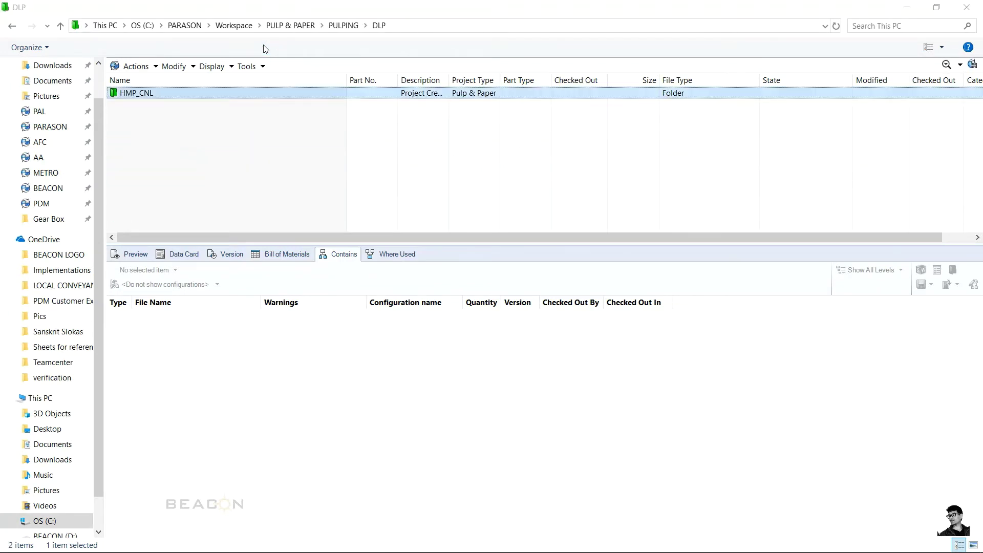
{"action": "key", "text": "Return"}
{"action": "key", "text": "Down"}
{"action": "key", "text": "Return"}
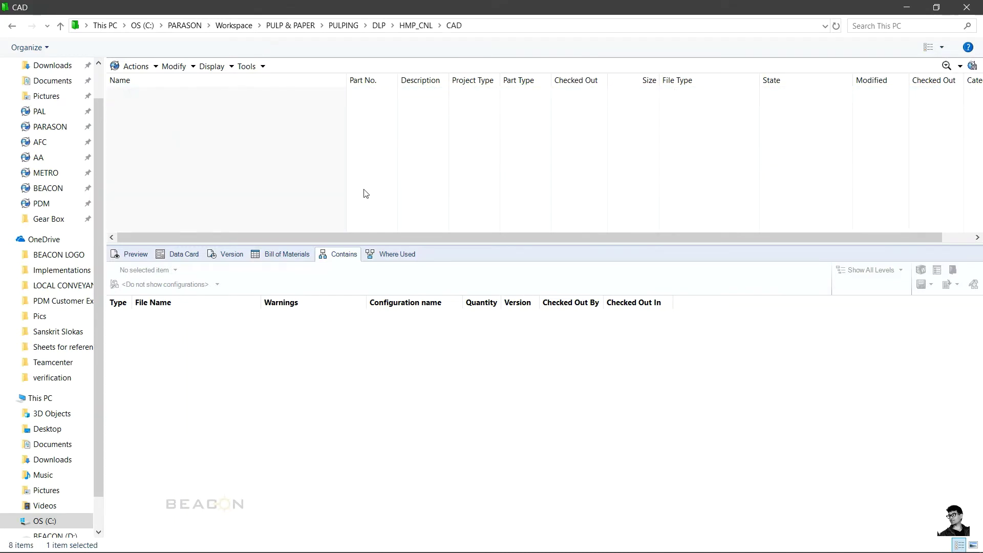
Step: Start a new SOLIDWORKS part in the CAD folder
{"action": "right_click", "coordinate": [364, 191]}
{"action": "mouse_move", "coordinate": [425, 272]}
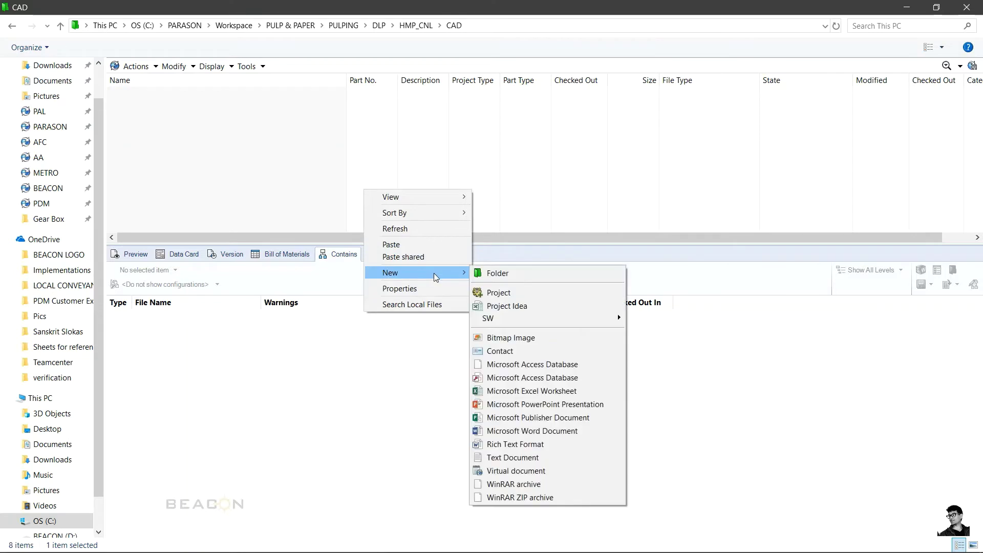
{"action": "mouse_move", "coordinate": [491, 321]}
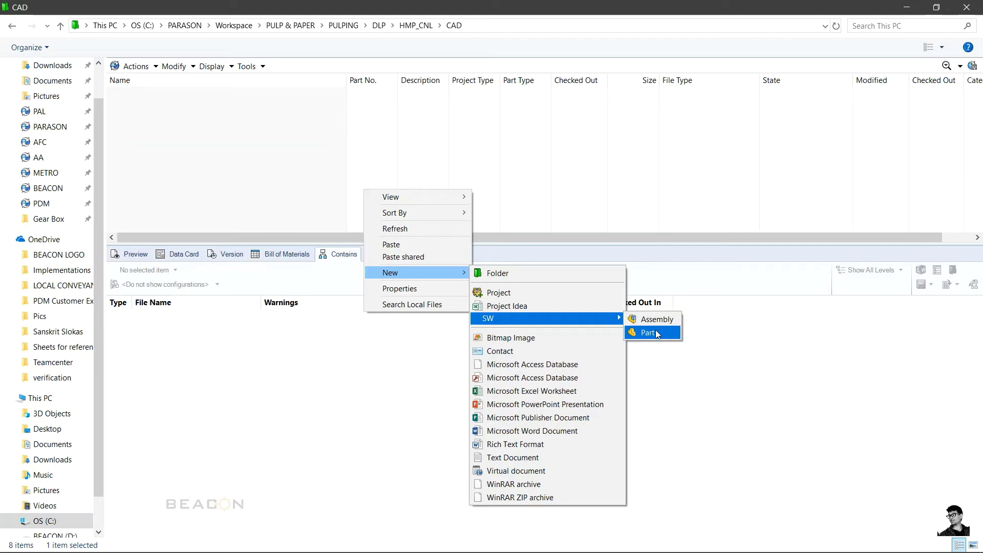
{"action": "left_click", "coordinate": [656, 333]}
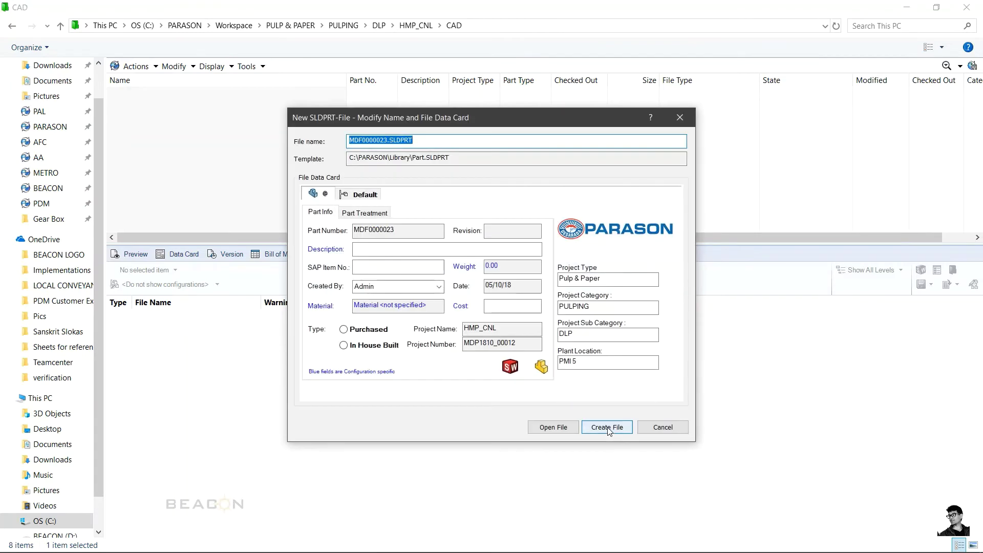
Step: Create MDF0000023.SLDPRT with the description 'Conceptual idea', leaving Created By unchanged
{"action": "left_click", "coordinate": [383, 250]}
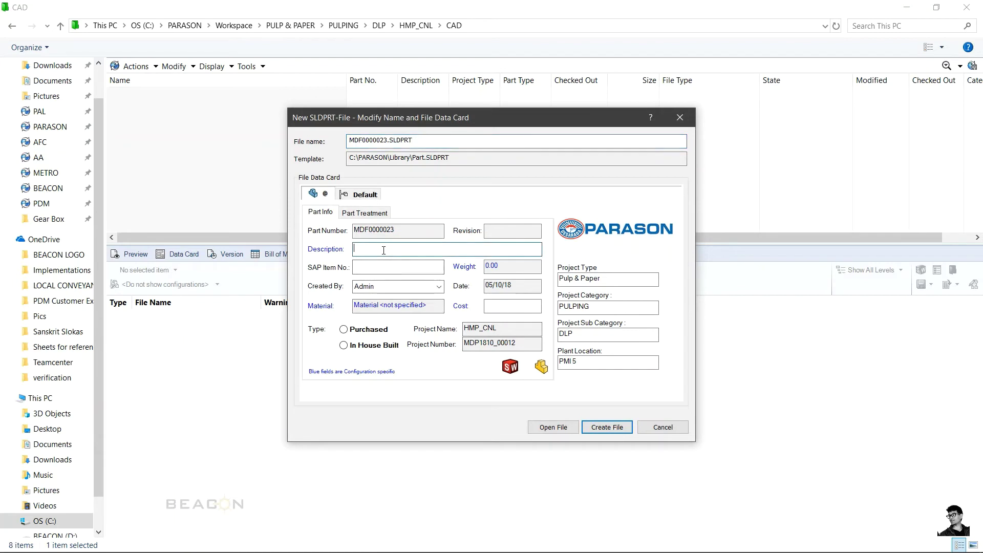
{"action": "type", "text": "Conceptual idea"}
{"action": "key", "text": "Tab"}
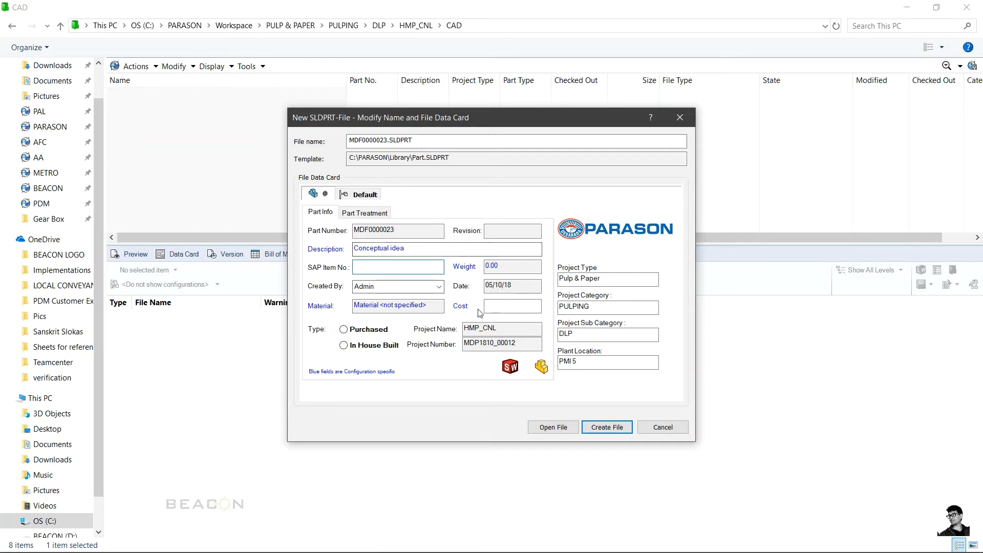
{"action": "left_click", "coordinate": [439, 286]}
{"action": "left_click", "coordinate": [440, 288]}
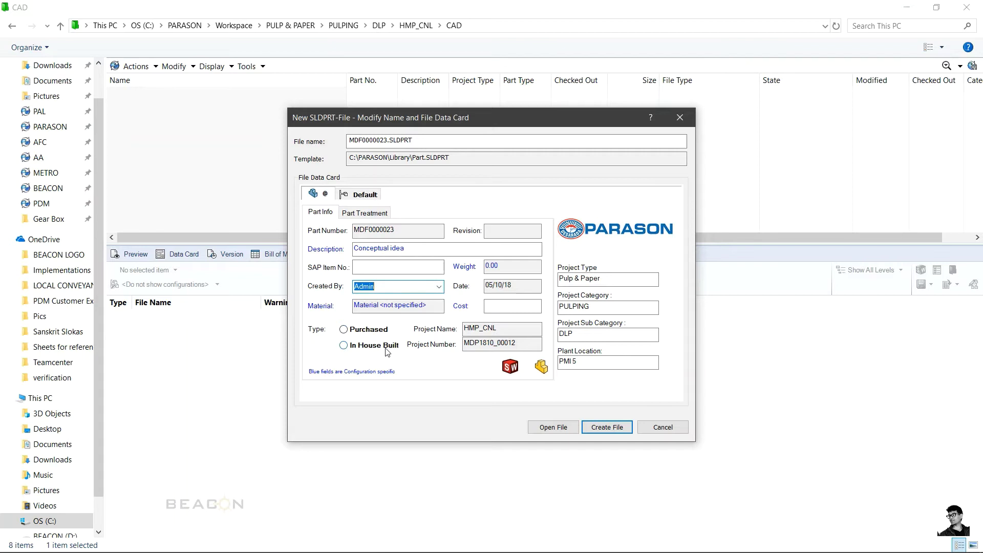
{"action": "left_click", "coordinate": [596, 428]}
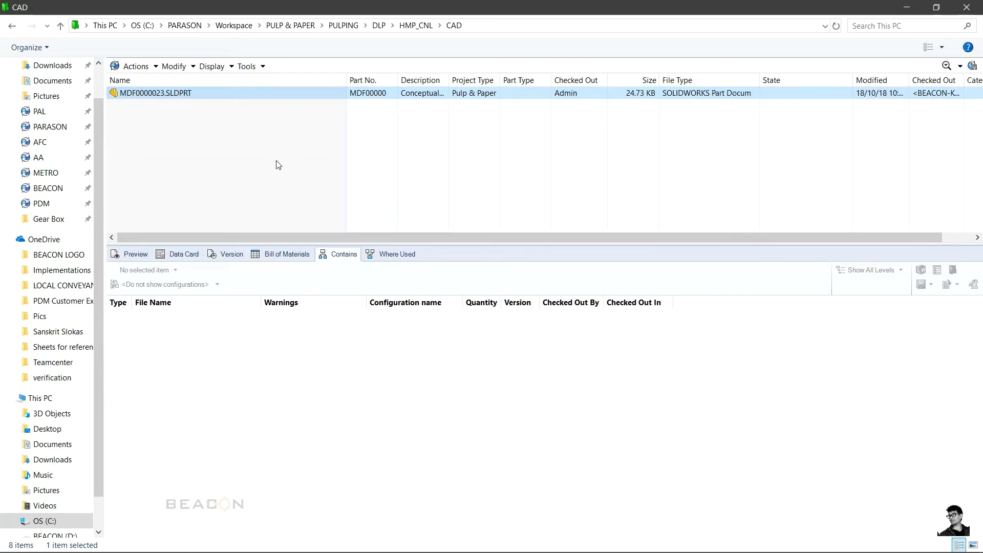
Step: Show the Data Card tab and load the card for MDF0000023.SLDPRT
{"action": "left_click", "coordinate": [184, 254]}
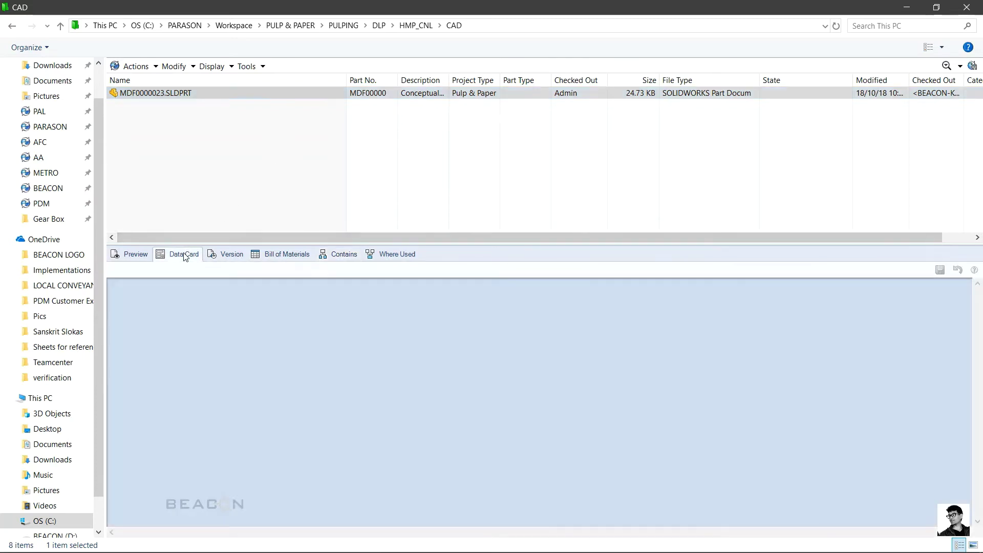
{"action": "left_click", "coordinate": [187, 196]}
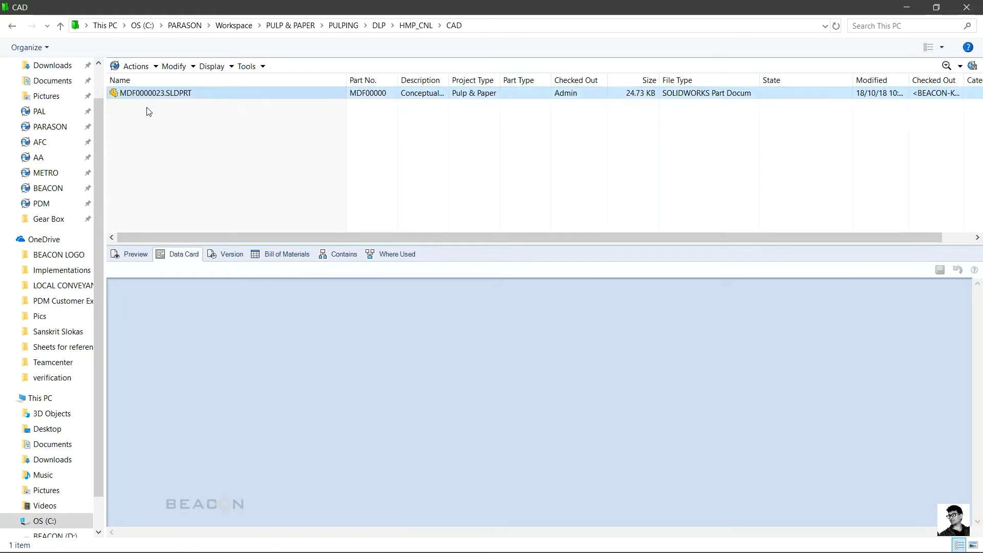
{"action": "left_click", "coordinate": [143, 98]}
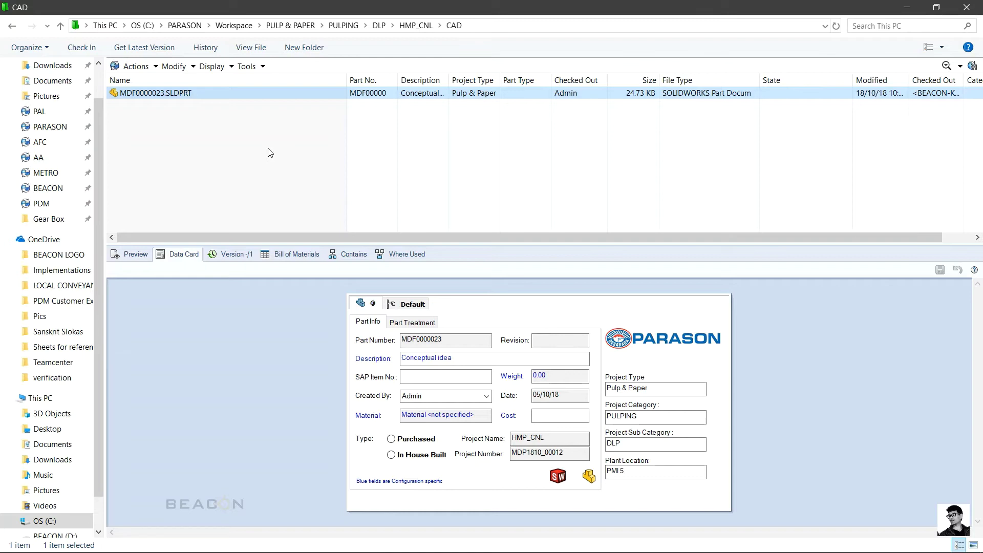
{"action": "right_click", "coordinate": [270, 153]}
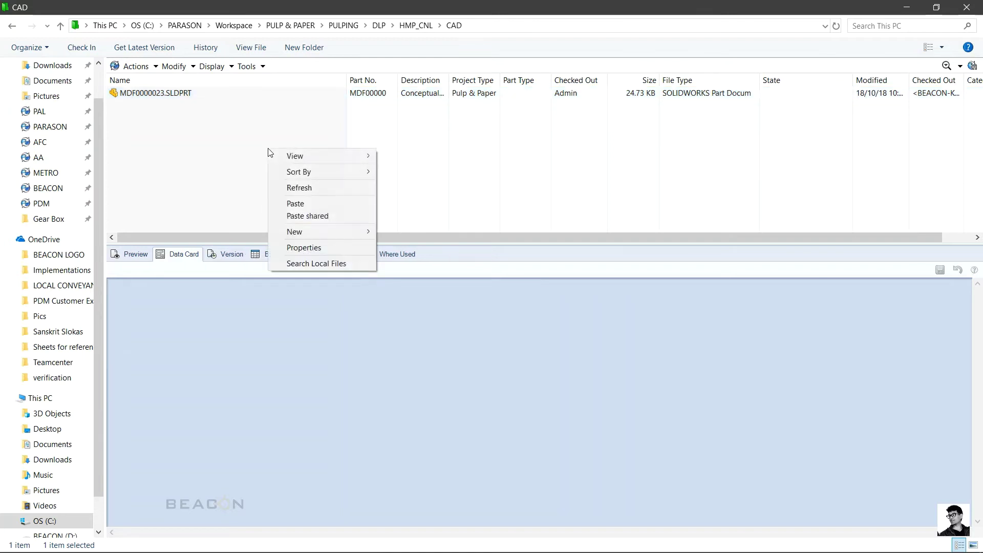
{"action": "mouse_move", "coordinate": [327, 233]}
{"action": "mouse_move", "coordinate": [473, 276]}
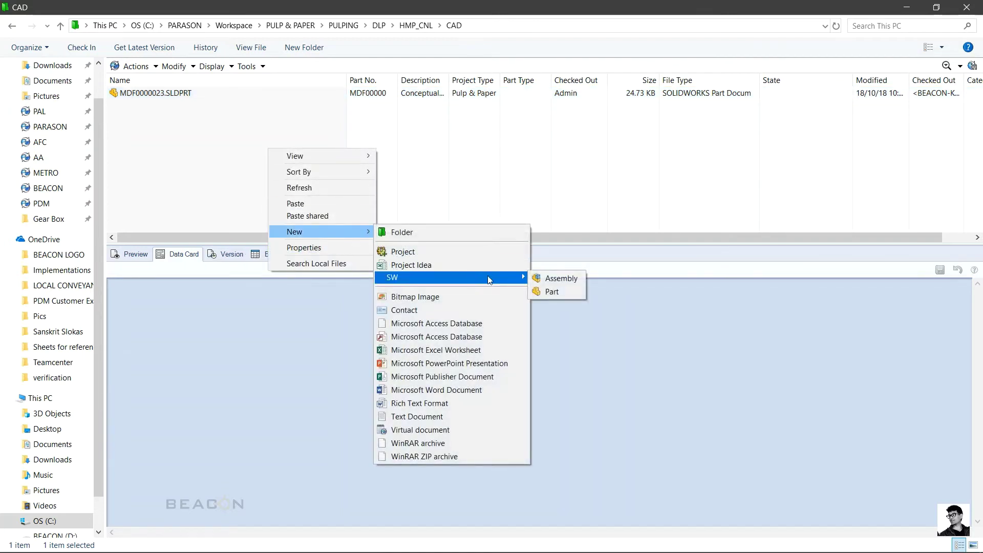
{"action": "left_click", "coordinate": [473, 185]}
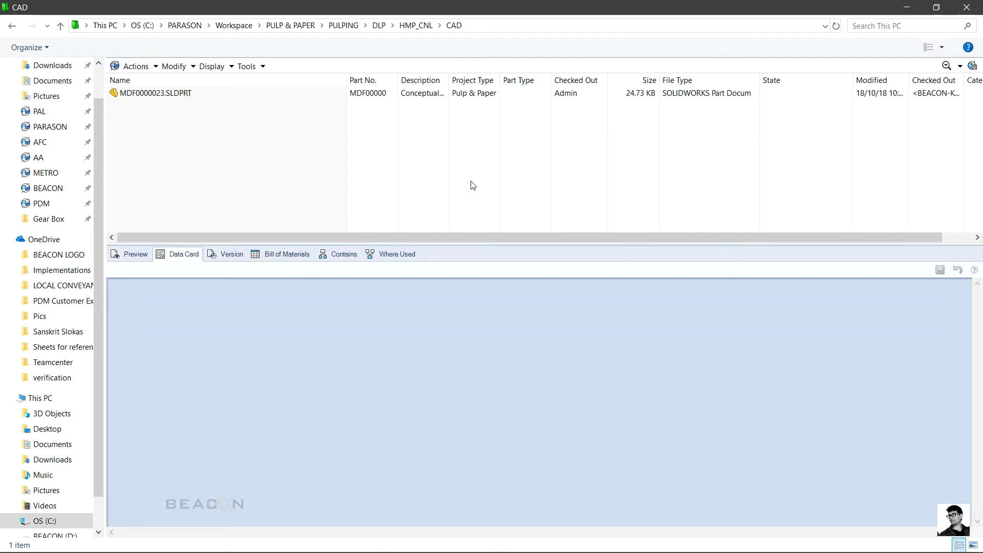
Step: Check in MDF0000023.SLDPRT, bringing it to version 2/2 Under Editing
{"action": "left_click", "coordinate": [164, 96]}
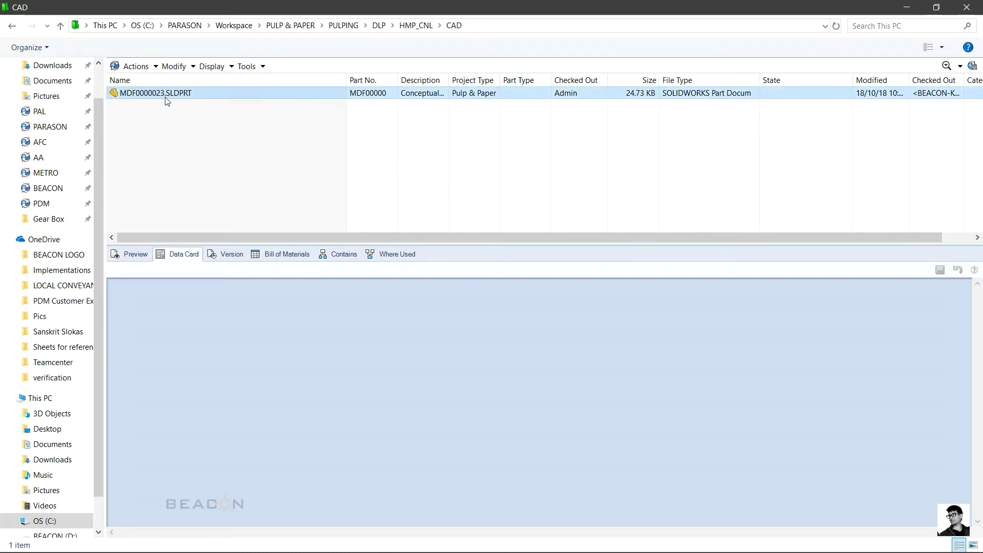
{"action": "right_click", "coordinate": [194, 156]}
{"action": "left_click", "coordinate": [161, 154]}
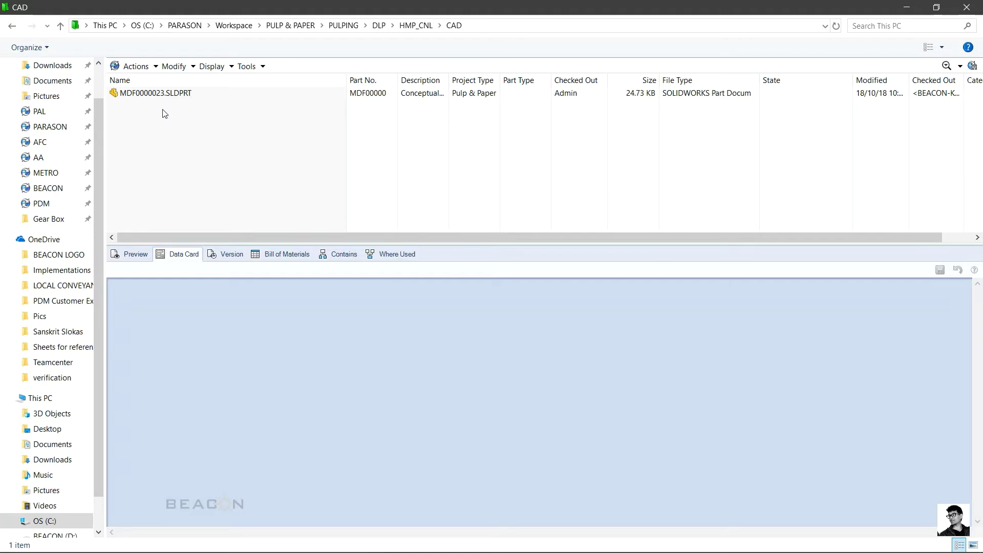
{"action": "left_click", "coordinate": [148, 93]}
{"action": "left_click", "coordinate": [80, 47]}
{"action": "left_click", "coordinate": [468, 374]}
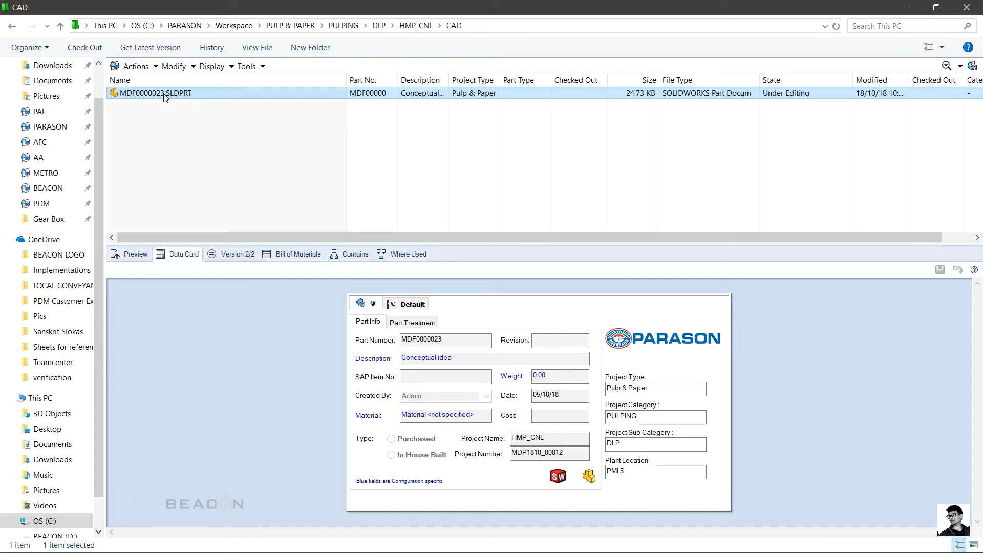
Step: Open a Notify > A Colleague message window for the MDF0000023.SLDPRT part file
{"action": "right_click", "coordinate": [165, 97]}
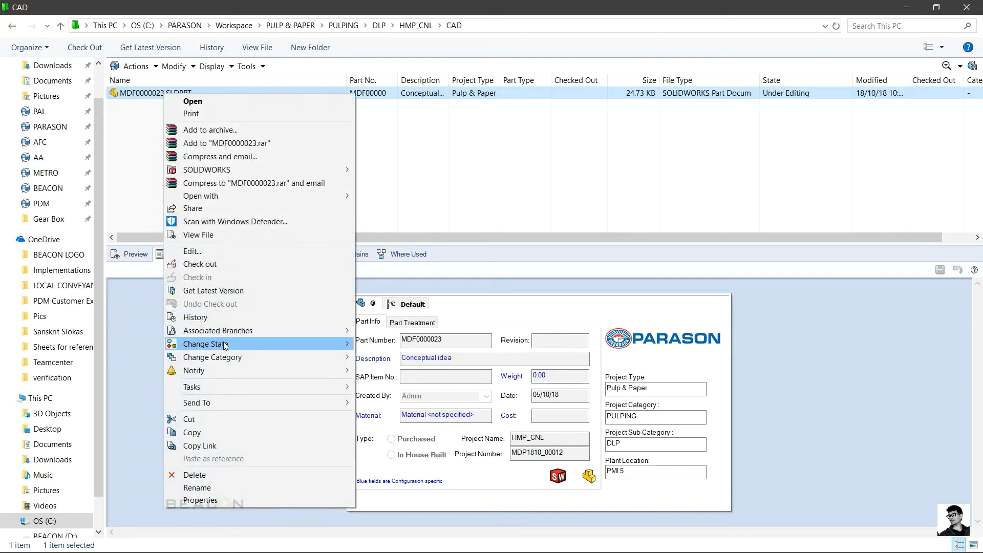
{"action": "mouse_move", "coordinate": [242, 346]}
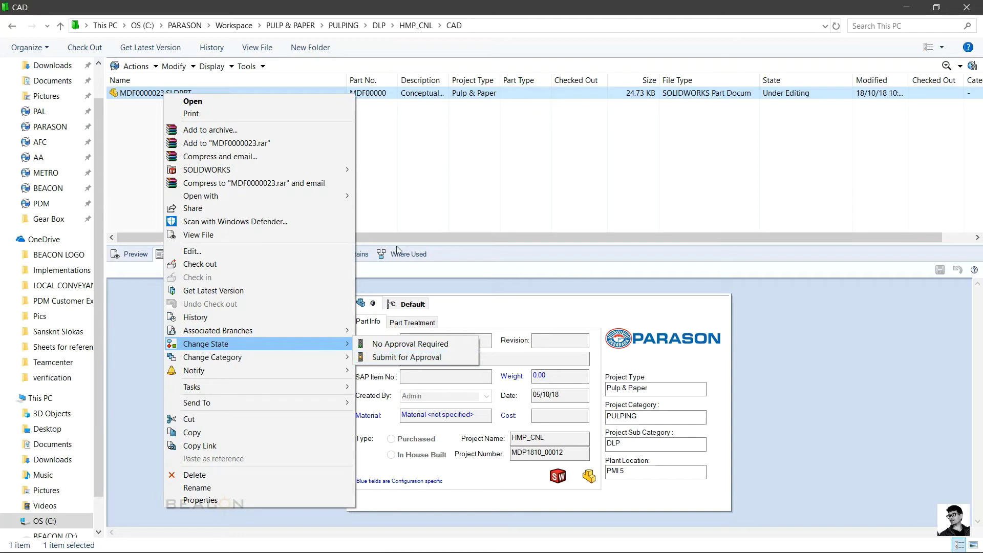
{"action": "left_click", "coordinate": [410, 187]}
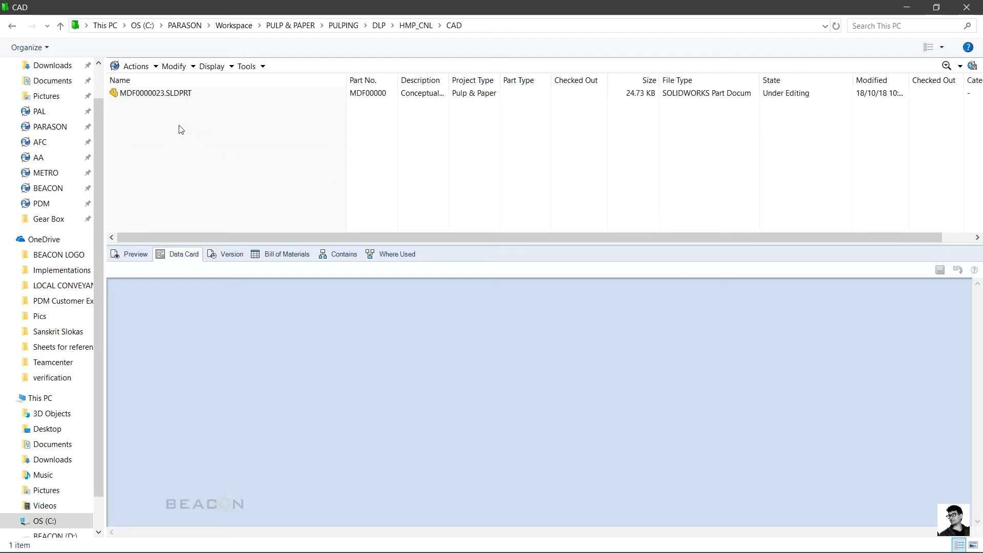
{"action": "right_click", "coordinate": [159, 93]}
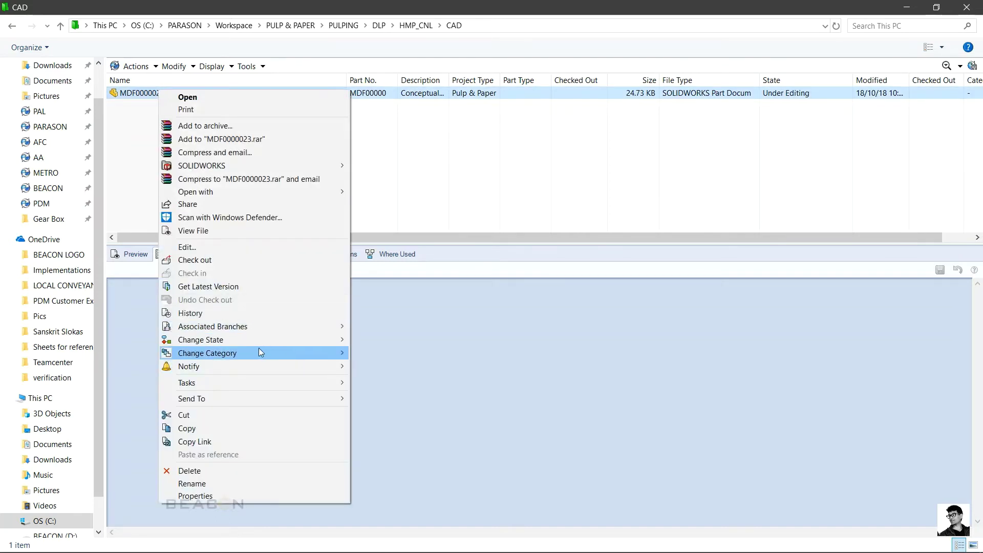
{"action": "mouse_move", "coordinate": [206, 368]}
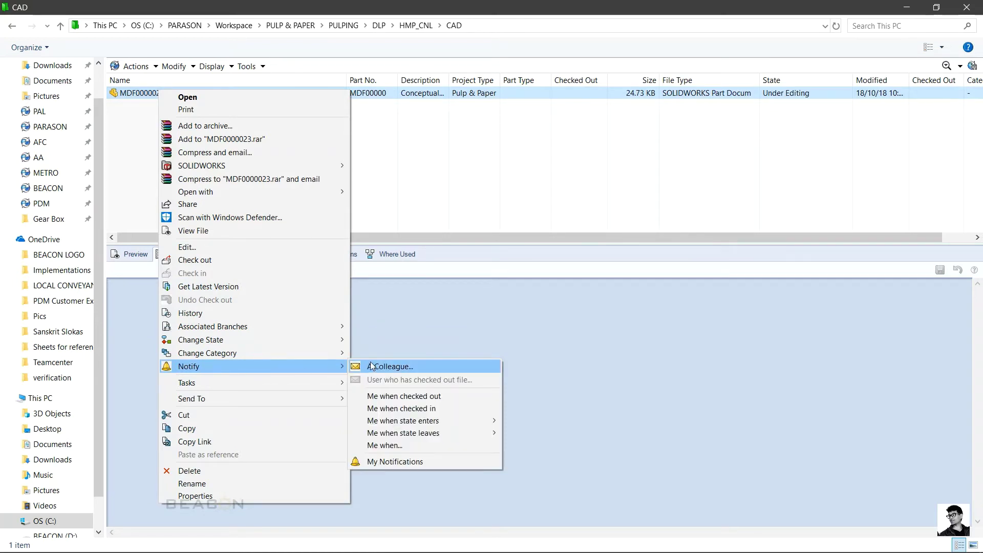
{"action": "left_click", "coordinate": [384, 367]}
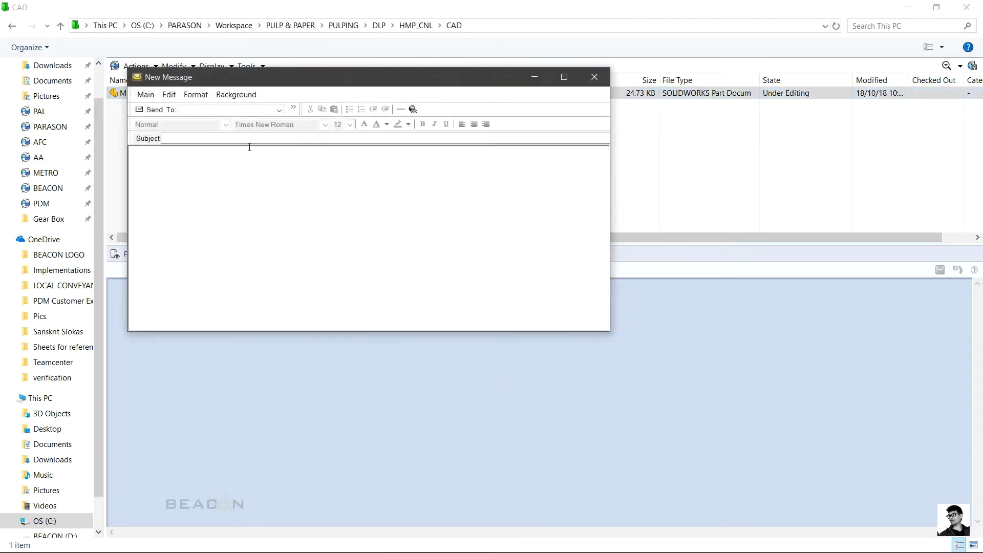
Step: Address the draft to the colleague with subject 'please check the design', then close it unsent
{"action": "left_click", "coordinate": [278, 110]}
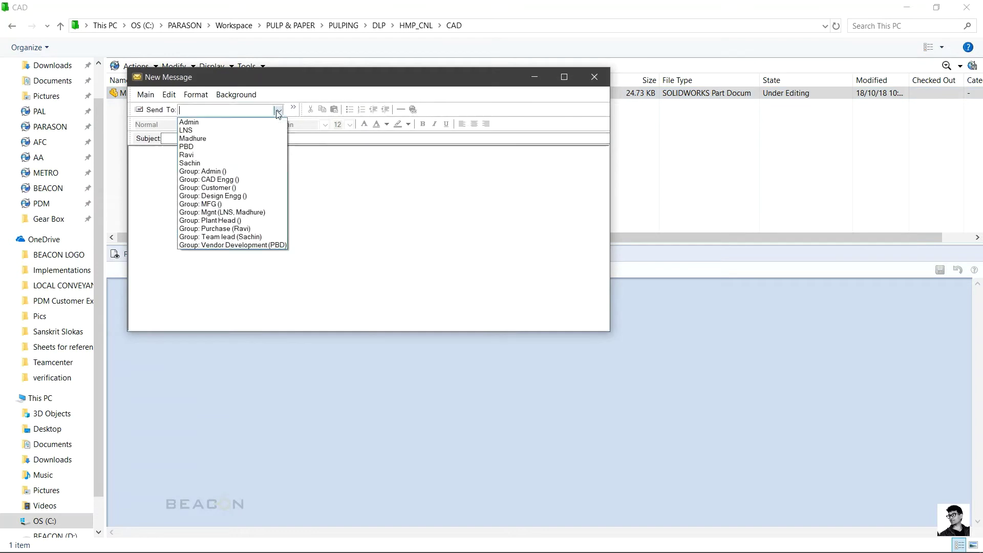
{"action": "left_click", "coordinate": [202, 163]}
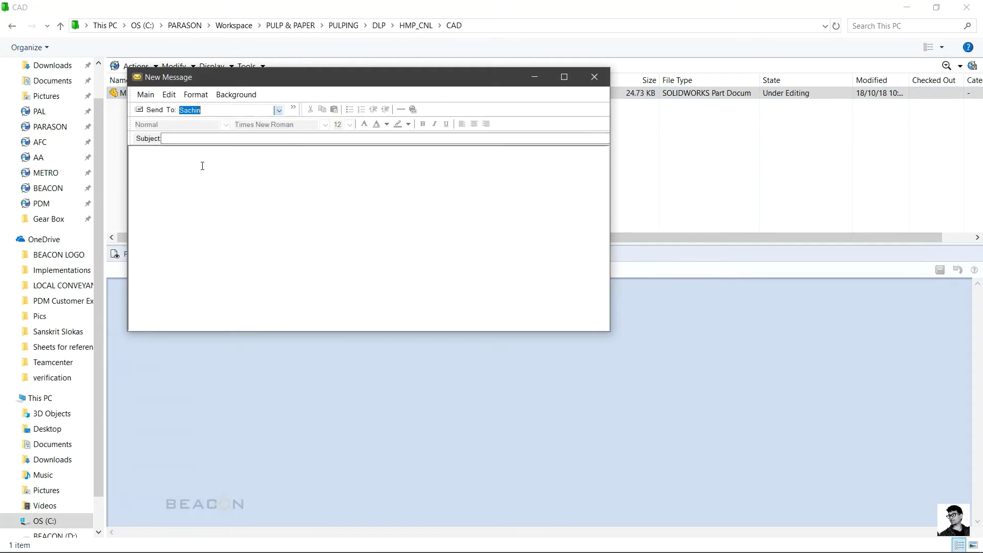
{"action": "left_click", "coordinate": [191, 139]}
{"action": "type", "text": "please check the design"}
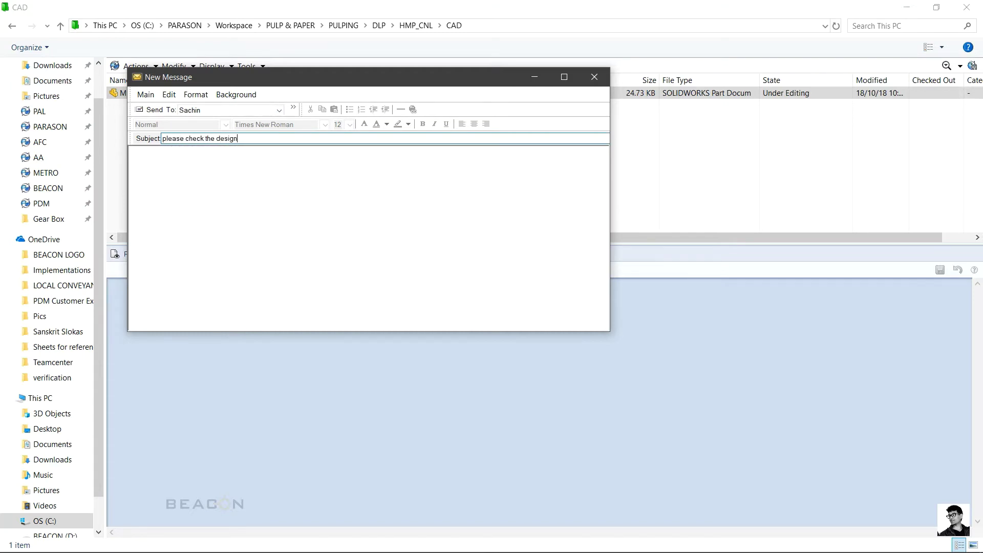
{"action": "left_click", "coordinate": [226, 160]}
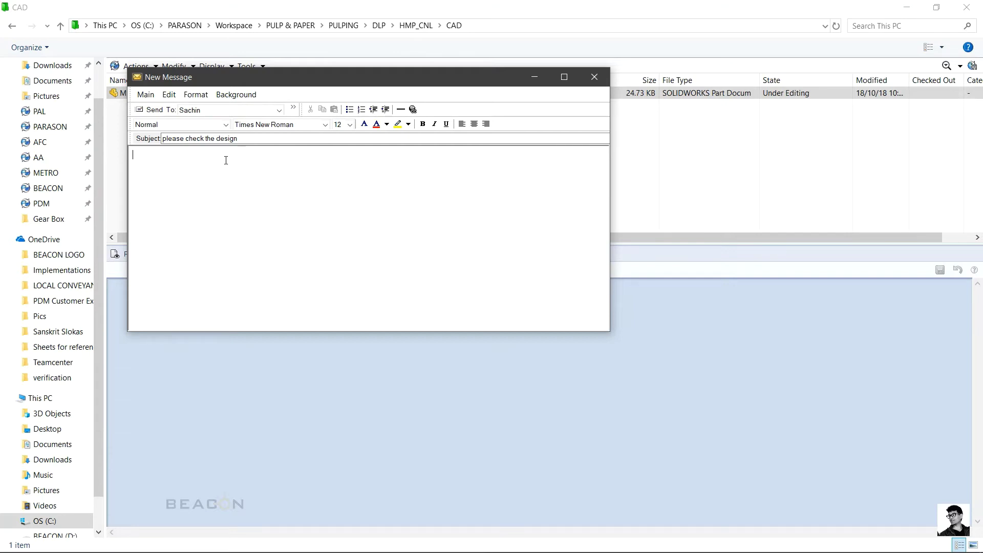
{"action": "left_click", "coordinate": [593, 78]}
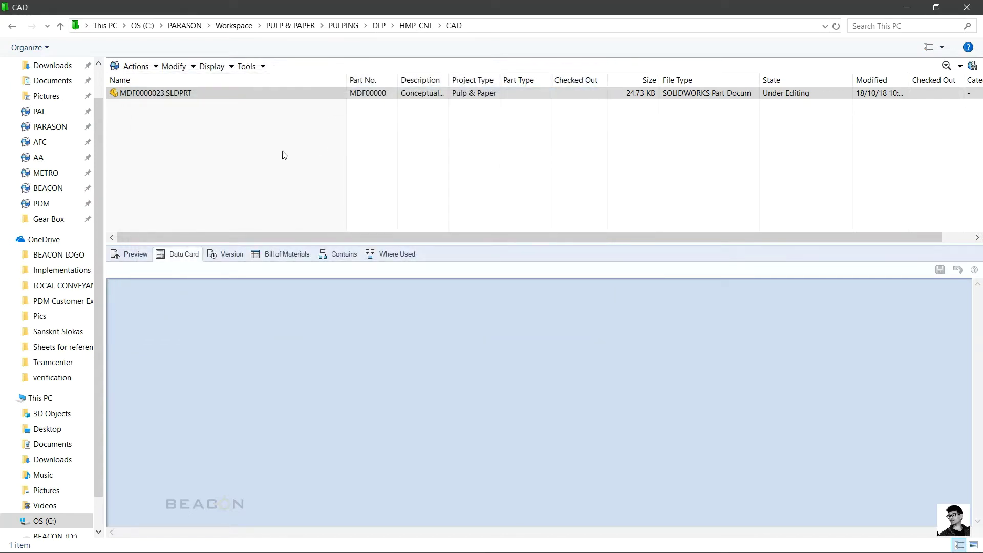
Step: Copy the MDF0000023.SLDPRT link and paste it into a new colleague notification's body
{"action": "right_click", "coordinate": [176, 93]}
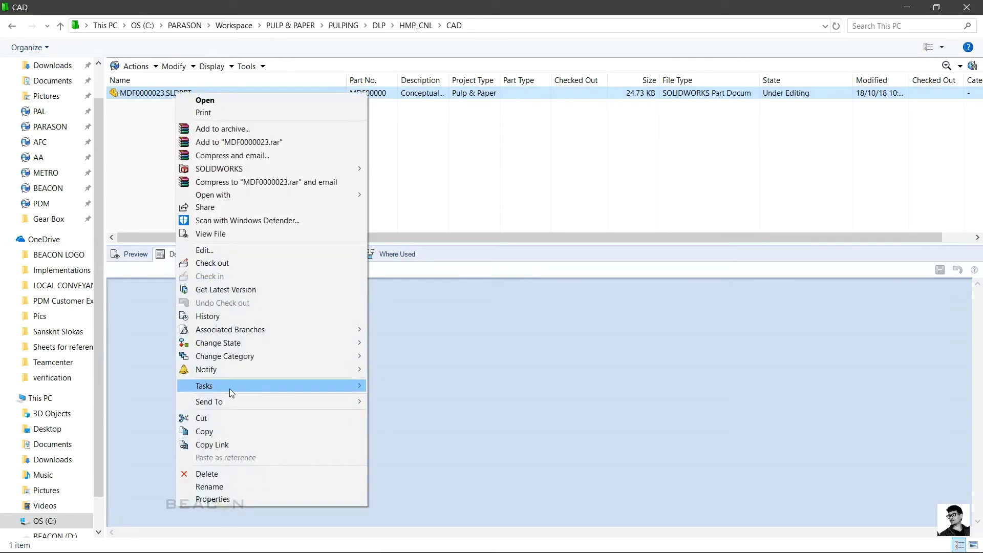
{"action": "left_click", "coordinate": [227, 445]}
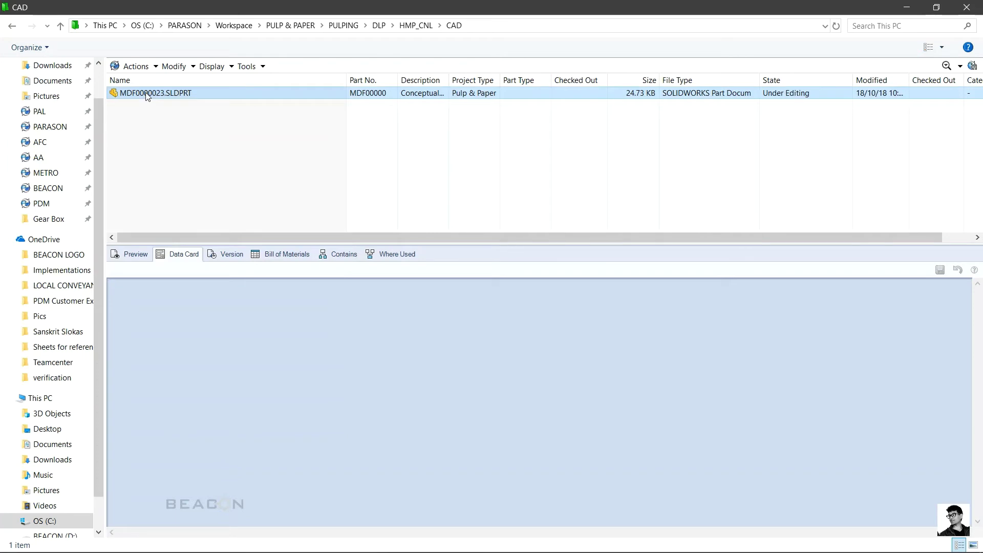
{"action": "right_click", "coordinate": [147, 96]}
{"action": "mouse_move", "coordinate": [204, 370]}
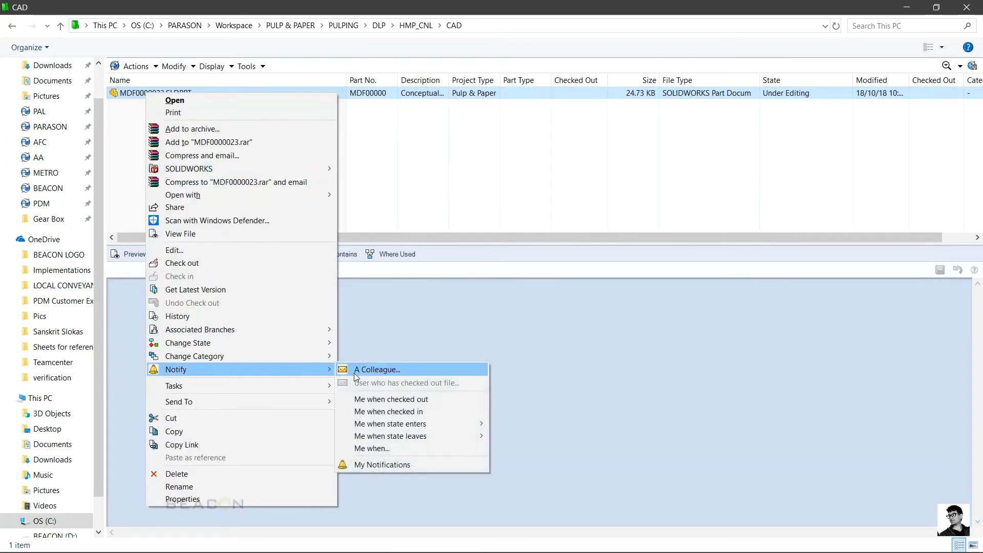
{"action": "left_click", "coordinate": [354, 370]}
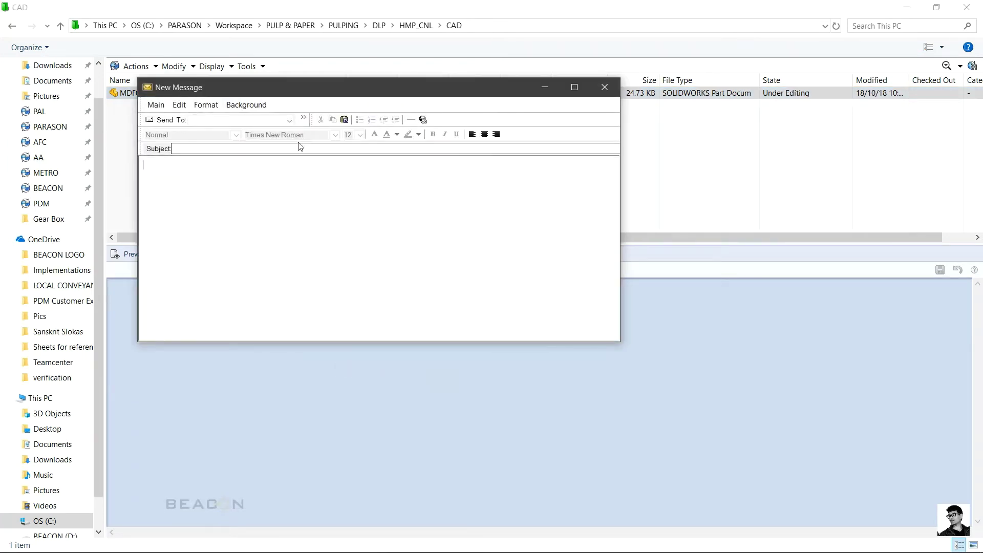
{"action": "left_click", "coordinate": [178, 177]}
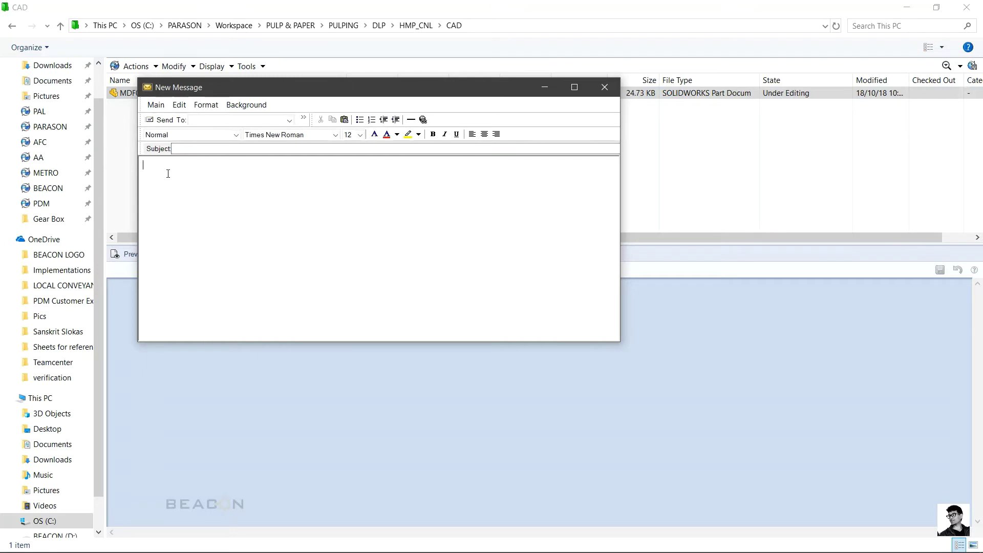
{"action": "left_click", "coordinate": [345, 120]}
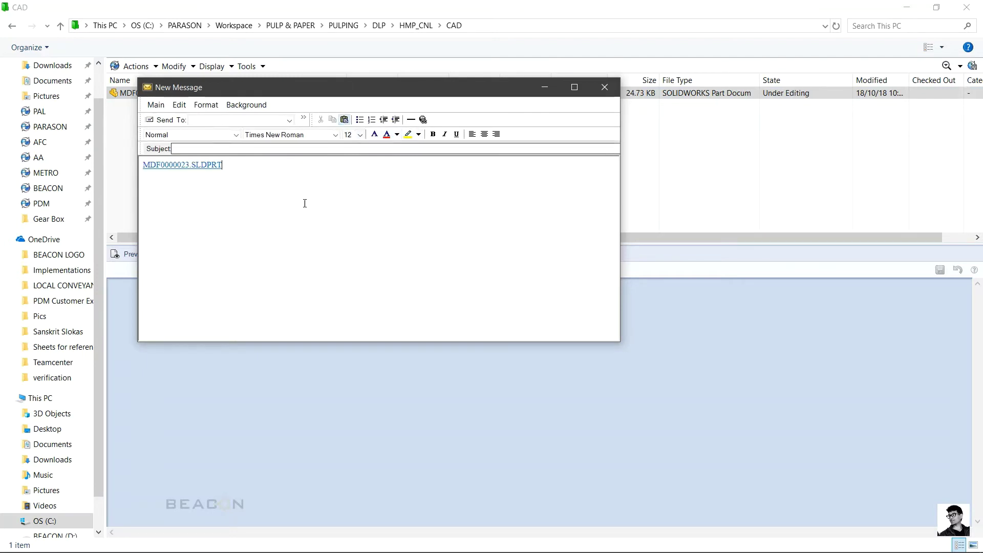
Step: Send it to the colleague, subject 'check the concept of the design', asking them to review the concept design
{"action": "left_click", "coordinate": [296, 121]}
{"action": "left_click", "coordinate": [218, 176]}
{"action": "left_click", "coordinate": [214, 149]}
{"action": "type", "text": "cj"}
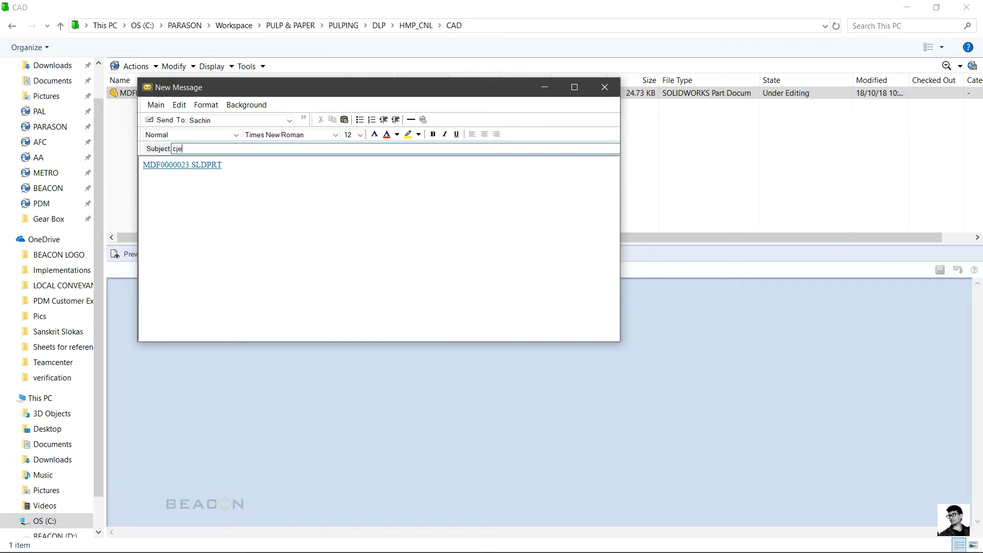
{"action": "key", "text": "BackSpace"}
{"action": "type", "text": "heck the concept of the design"}
{"action": "left_click", "coordinate": [229, 197]}
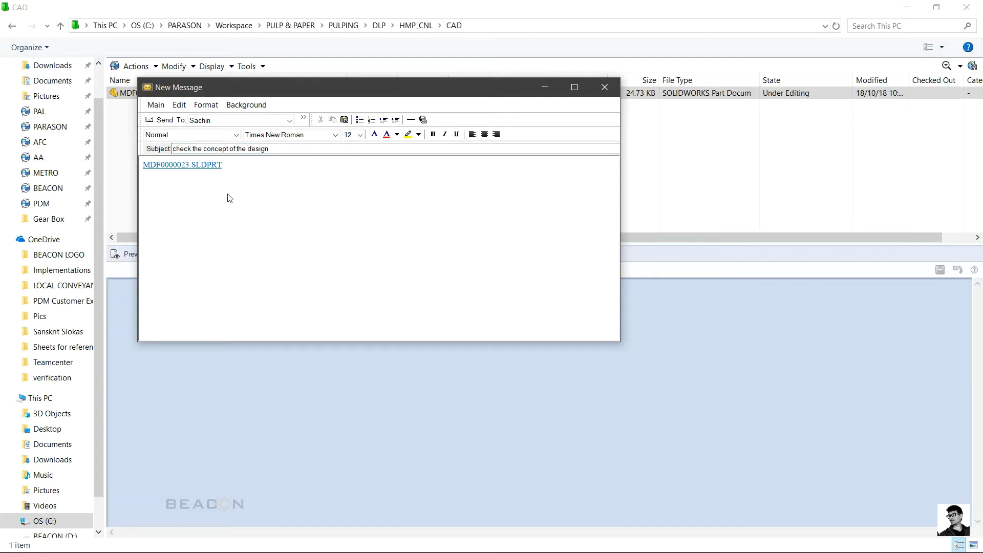
{"action": "type", "text": "please go thorugh the concept design and let m"}
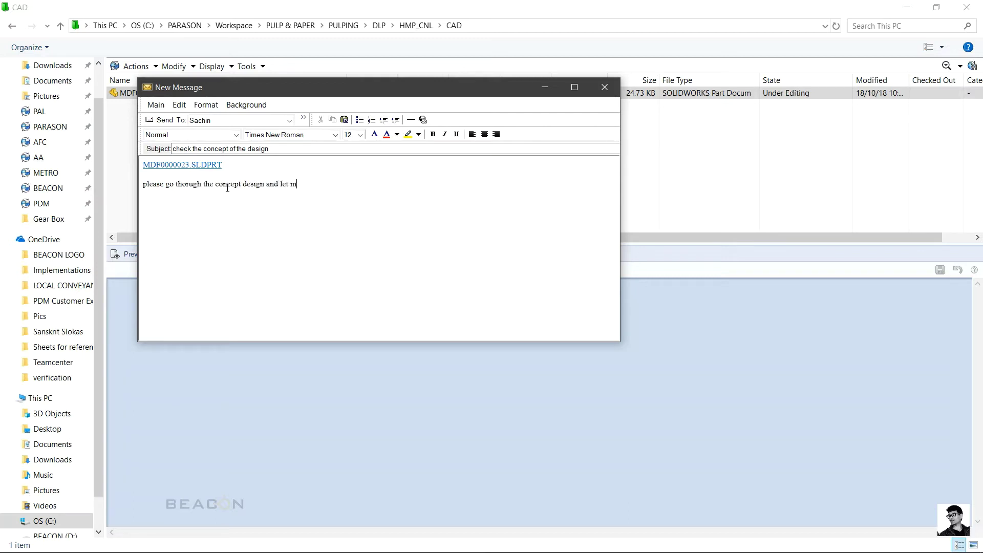
{"action": "type", "text": "e know if it suits for the job."}
{"action": "left_click", "coordinate": [152, 120]}
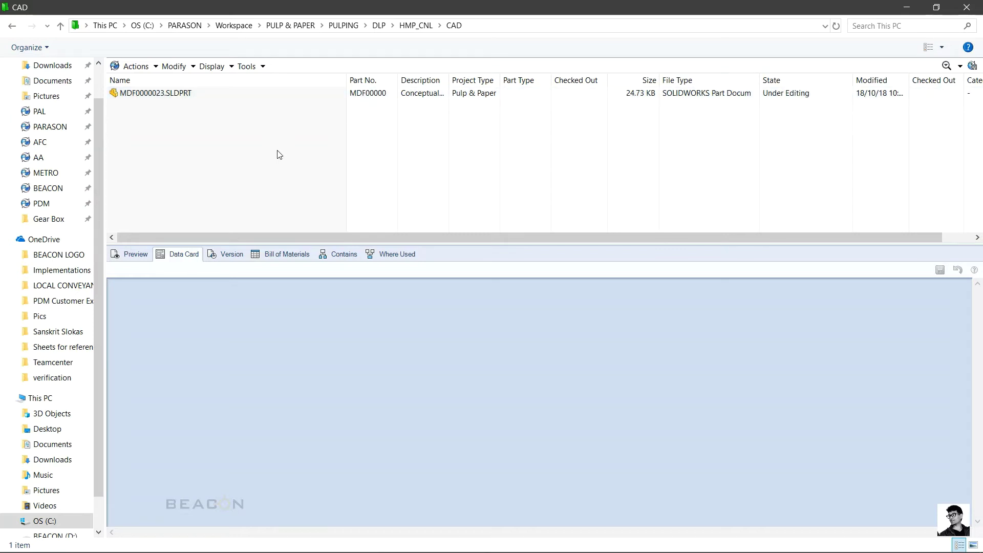
Step: Log off the PARASON vault as admin from the PDM tray icon
{"action": "left_click", "coordinate": [966, 7]}
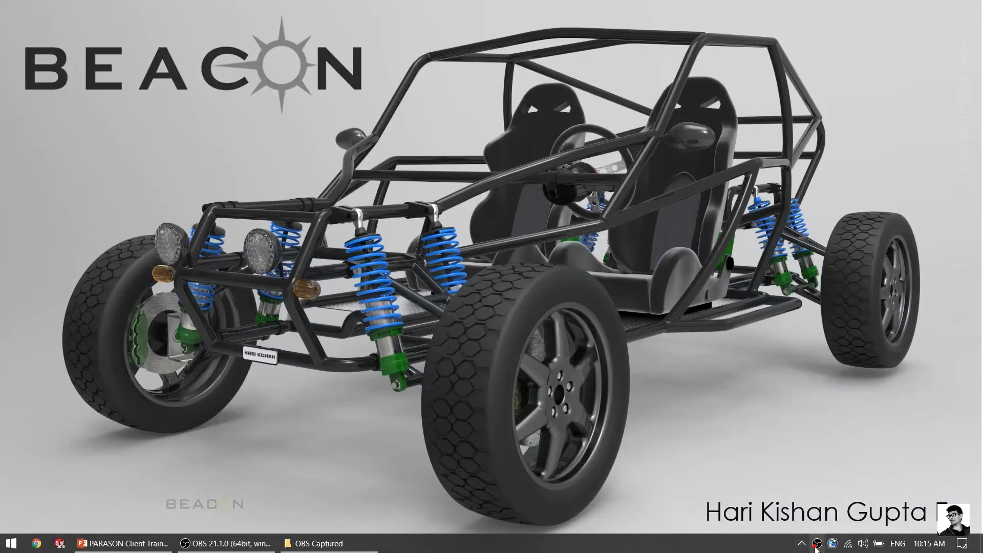
{"action": "right_click", "coordinate": [817, 544]}
{"action": "mouse_move", "coordinate": [860, 458]}
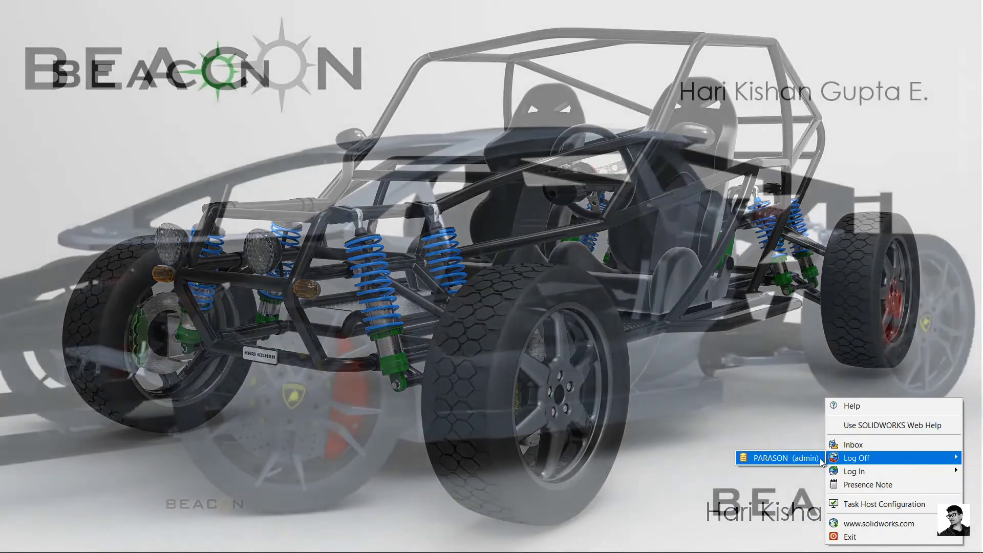
{"action": "left_click", "coordinate": [818, 459]}
Step: Log back into PARASON with the colleague's user name and password
{"action": "right_click", "coordinate": [831, 546]}
{"action": "mouse_move", "coordinate": [853, 484]}
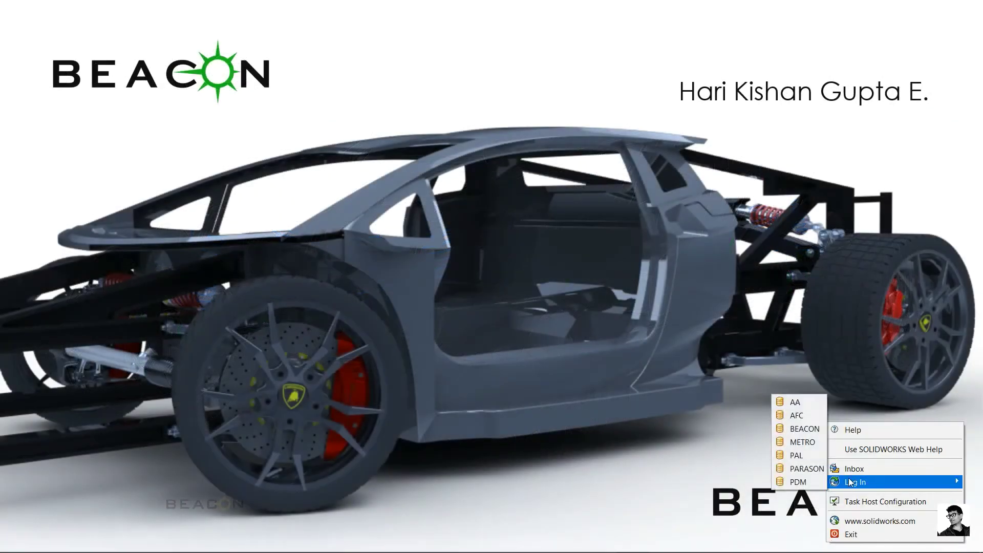
{"action": "left_click", "coordinate": [807, 469]}
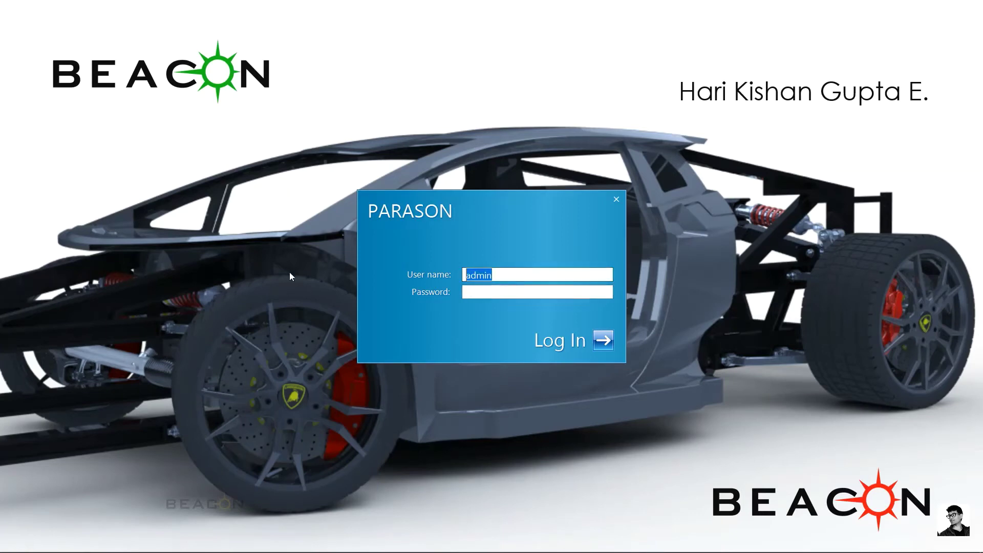
{"action": "type", "text": "sachin"}
{"action": "key", "text": "Tab"}
{"action": "type", "text": "••"}
{"action": "key", "text": "Return"}
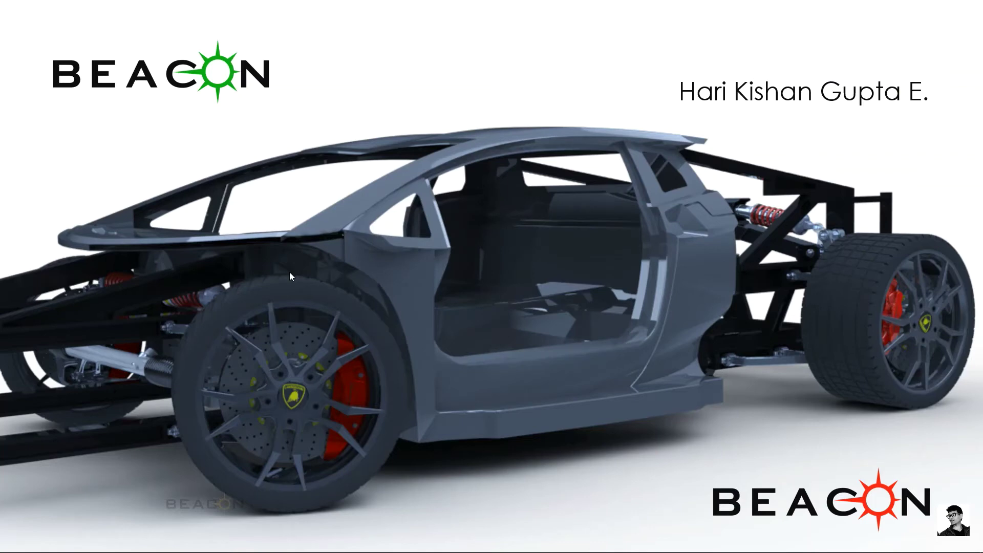
{"action": "mouse_move", "coordinate": [676, 543]}
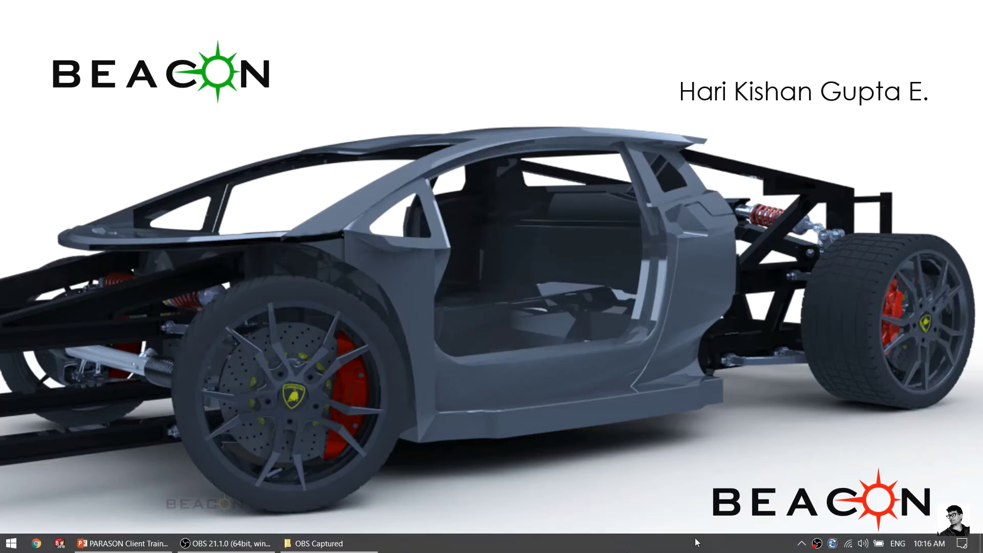
{"action": "right_click", "coordinate": [833, 544]}
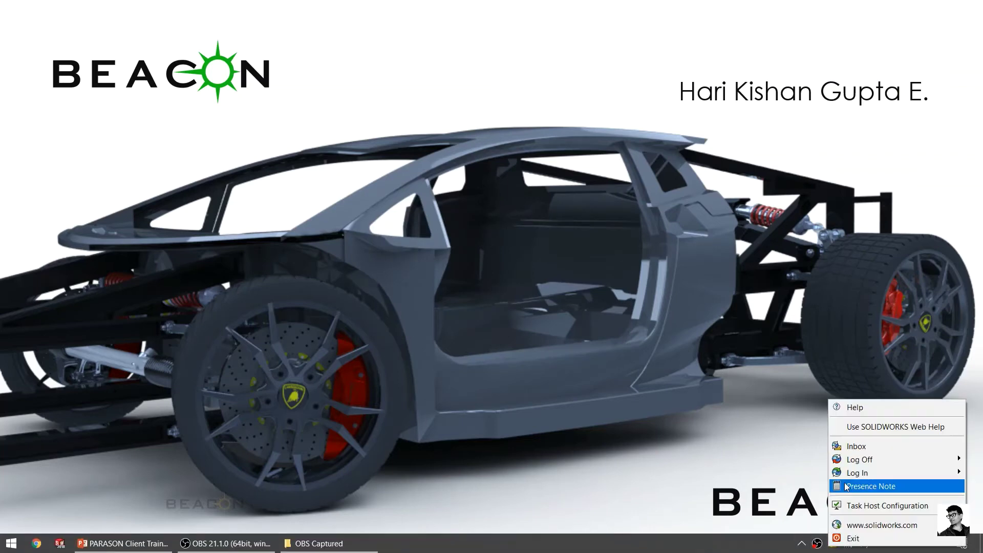
Step: Open the inbox message, follow its MDF0000023.SLDPRT link, and show the file's Preview values
{"action": "left_click", "coordinate": [845, 443]}
{"action": "left_click_drag", "start_coordinate": [171, 52], "coordinate": [354, 47]}
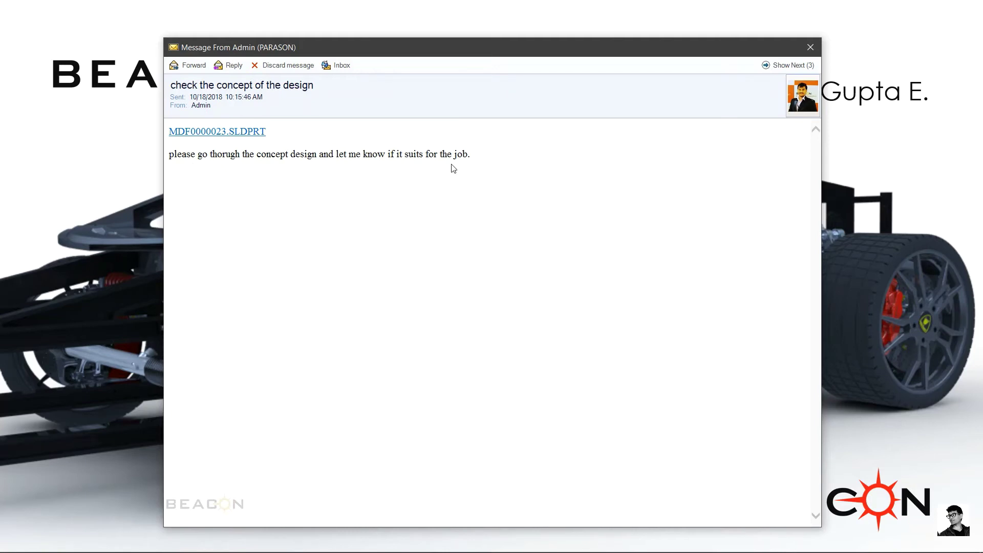
{"action": "left_click", "coordinate": [240, 133]}
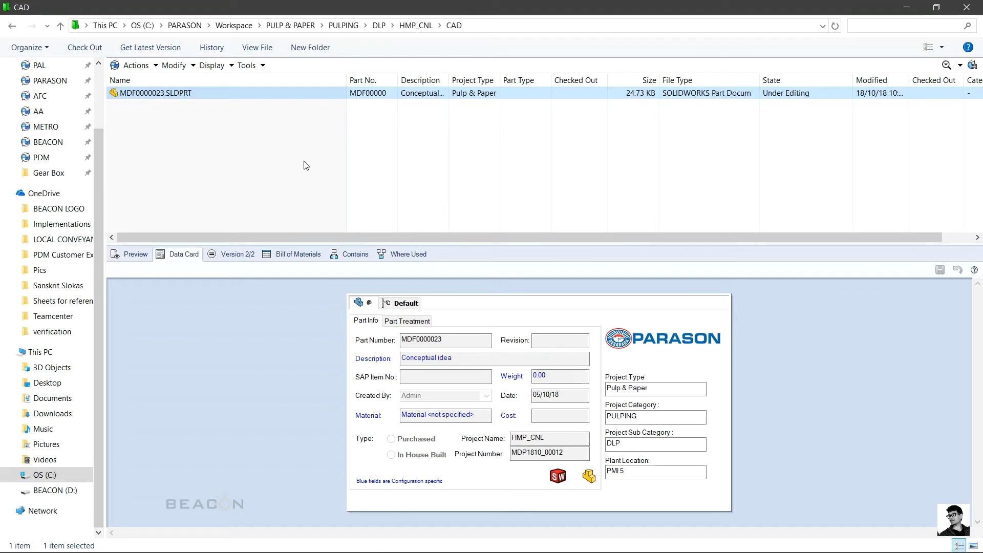
{"action": "left_click", "coordinate": [135, 254]}
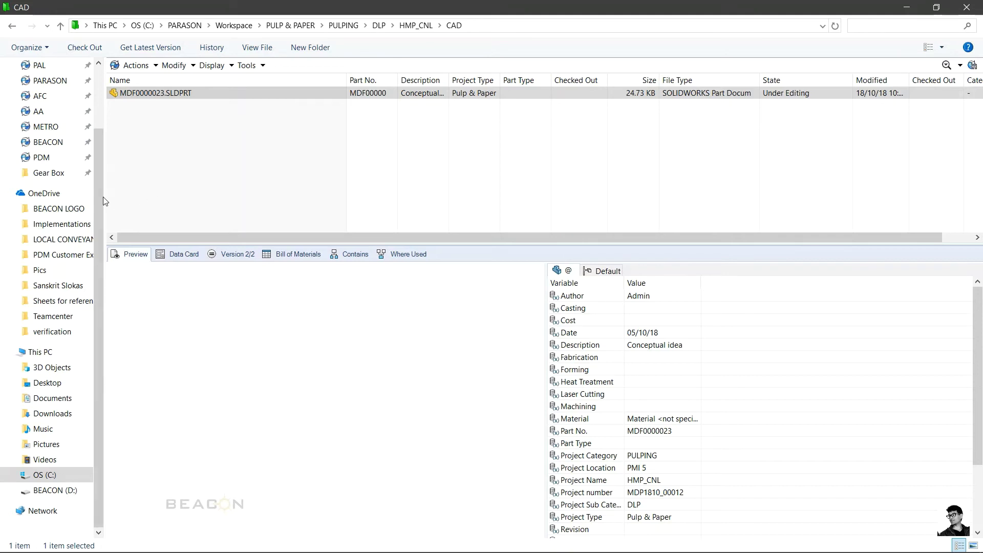
Step: Navigate from PULP & PAPER through REFINING and TDR into the TDR_17 CAD folder
{"action": "scroll", "coordinate": [103, 198], "scroll_direction": "up", "scroll_amount": 2}
{"action": "left_click", "coordinate": [197, 202]}
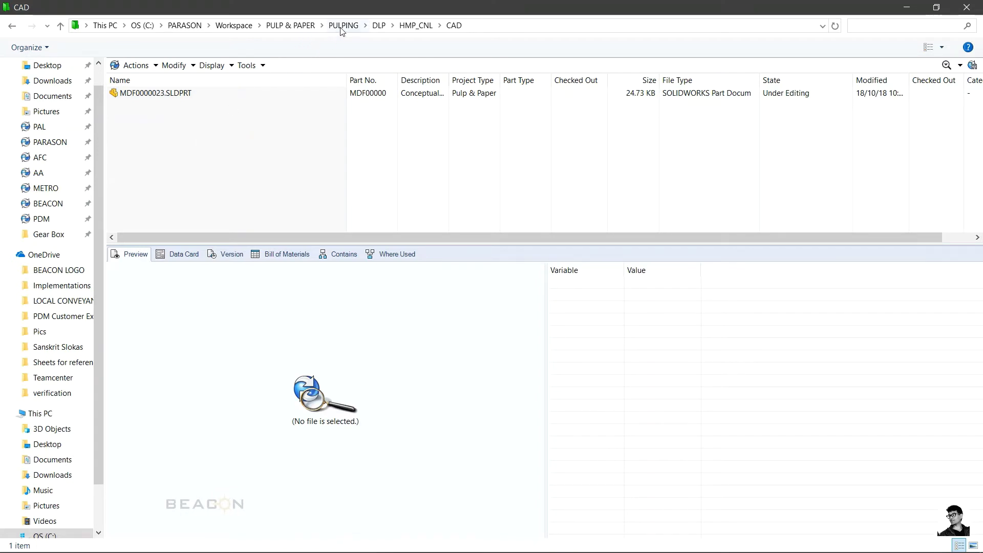
{"action": "left_click", "coordinate": [306, 26]}
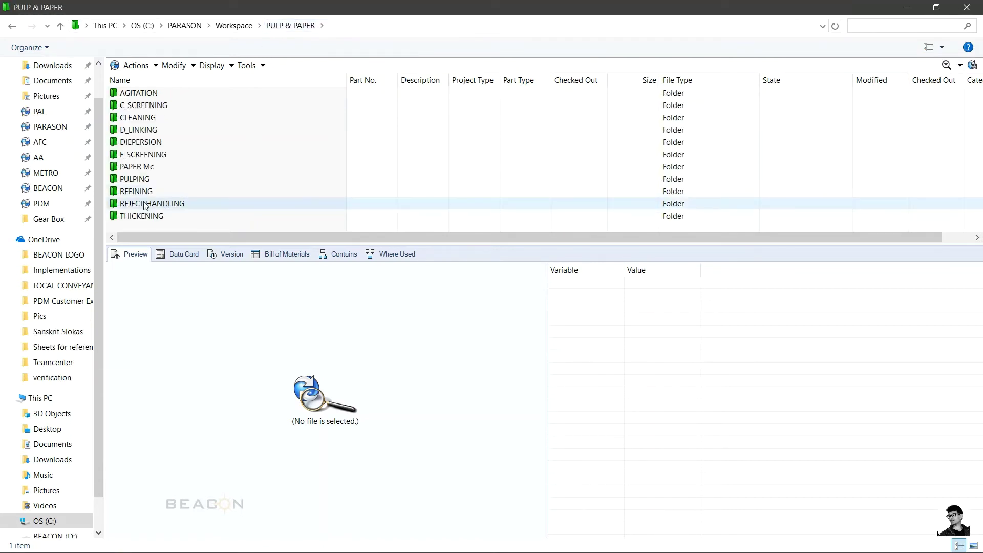
{"action": "left_click", "coordinate": [146, 192]}
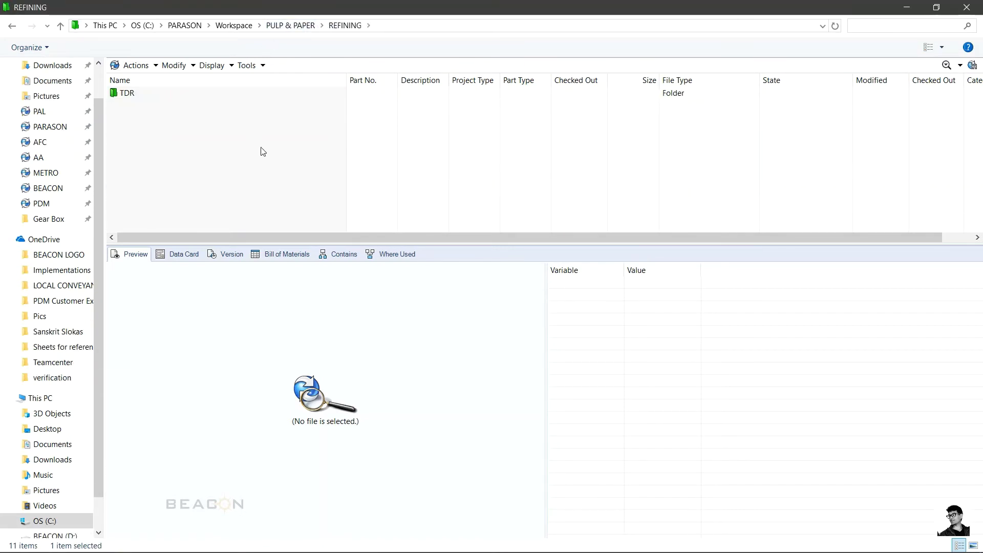
{"action": "key", "text": "Return"}
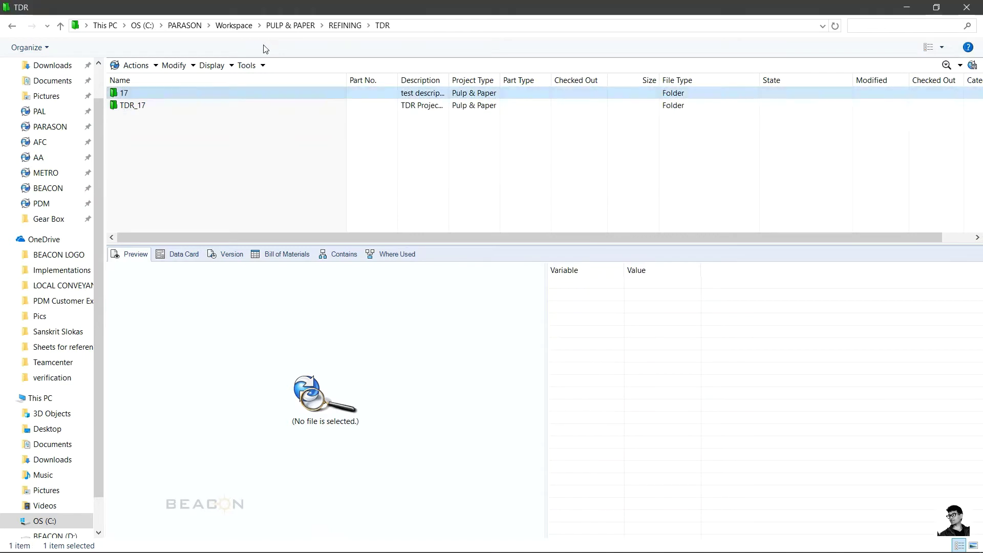
{"action": "key", "text": "Return"}
{"action": "key", "text": "Return"}
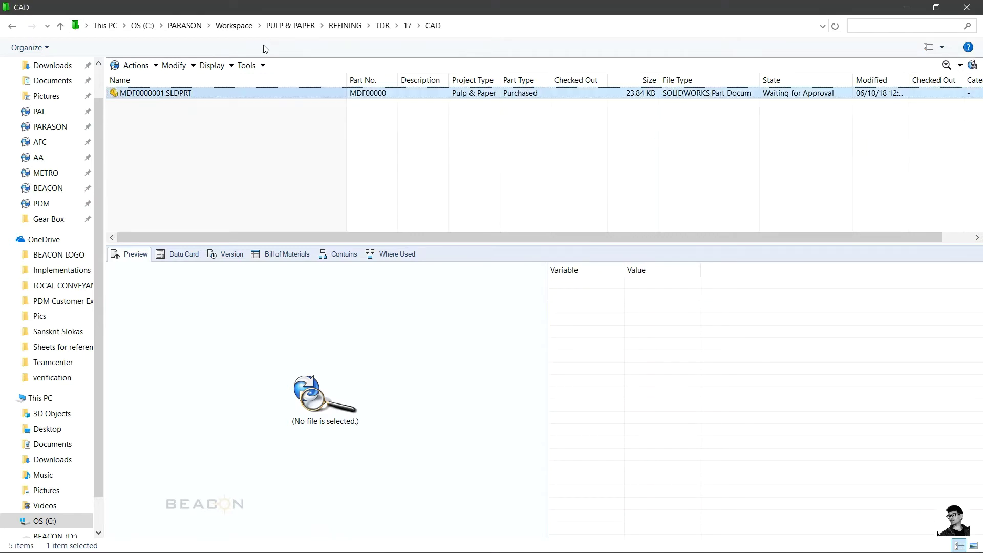
{"action": "key", "text": "BackSpace"}
{"action": "key", "text": "BackSpace"}
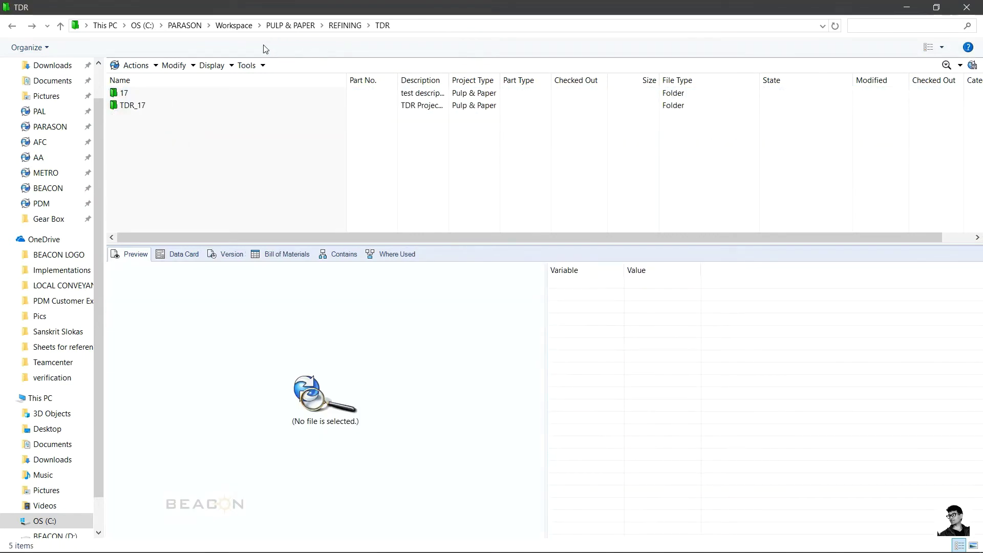
{"action": "key", "text": "Down"}
{"action": "key", "text": "Down"}
{"action": "key", "text": "Return"}
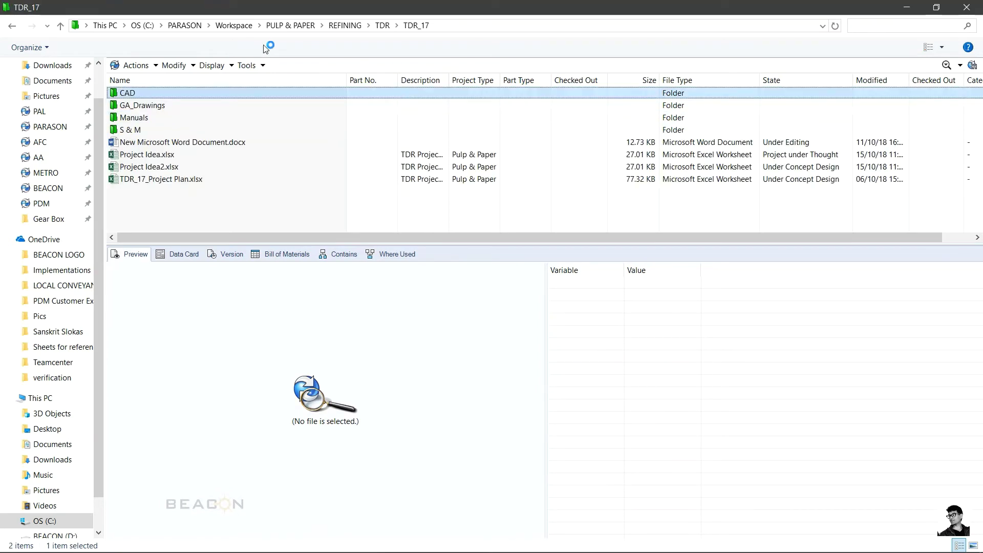
{"action": "key", "text": "Return"}
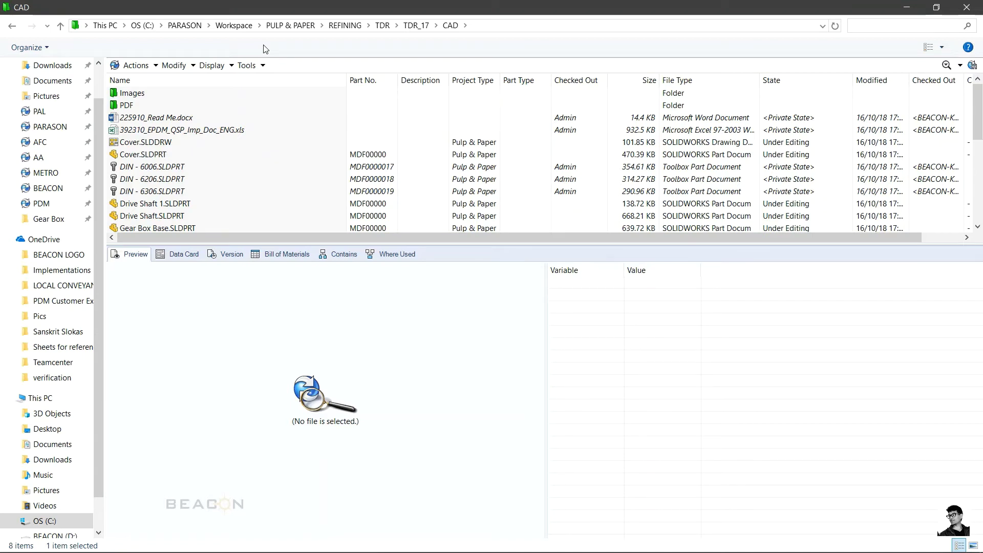
{"action": "left_click", "coordinate": [183, 205]}
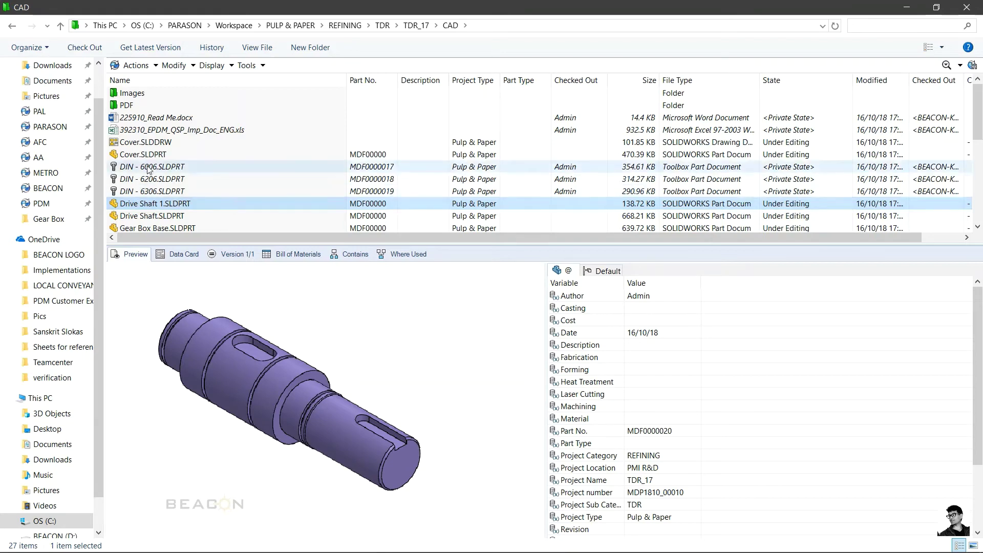
{"action": "left_click", "coordinate": [136, 132]}
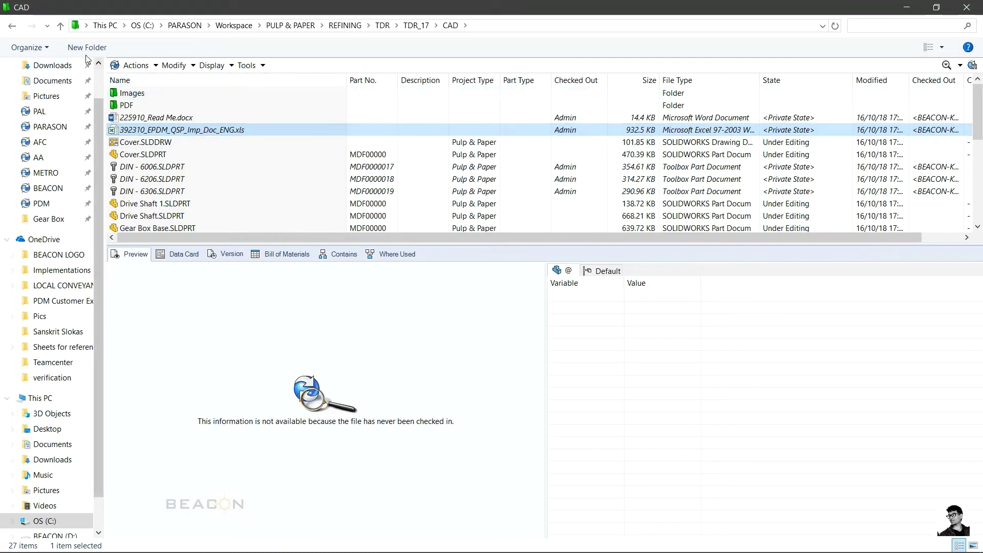
{"action": "left_click", "coordinate": [242, 155]}
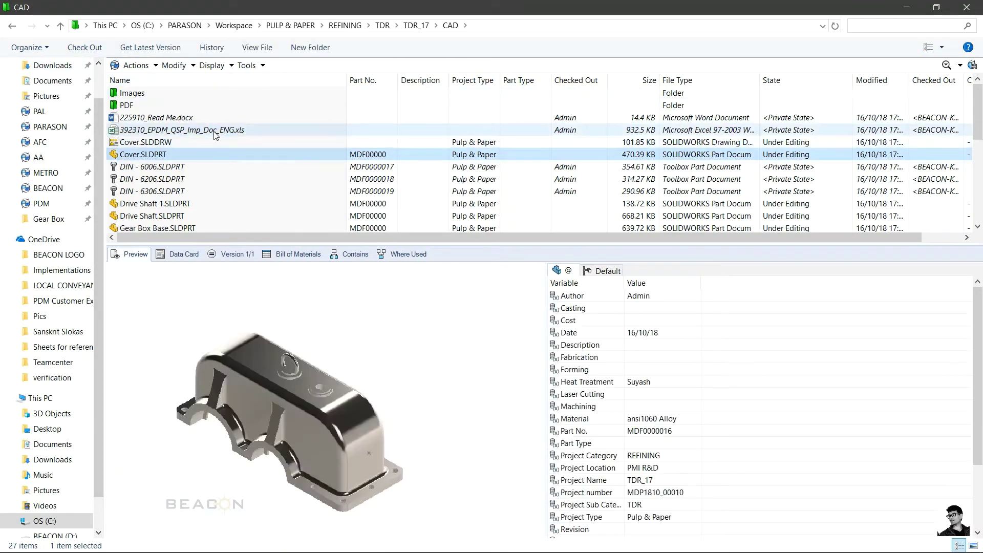
{"action": "left_click", "coordinate": [156, 118]}
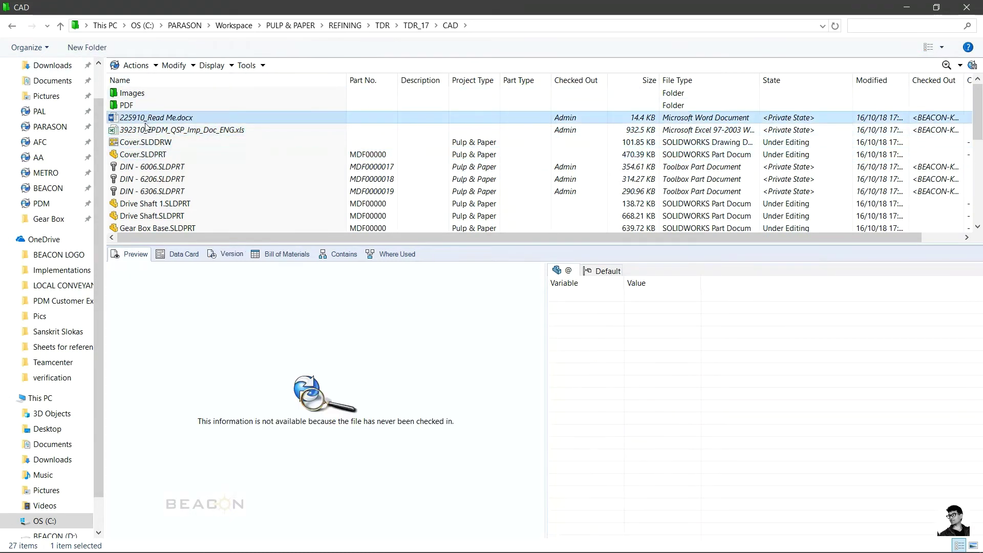
{"action": "left_click", "coordinate": [174, 179]}
{"action": "scroll", "coordinate": [184, 210], "scroll_direction": "down", "scroll_amount": 3}
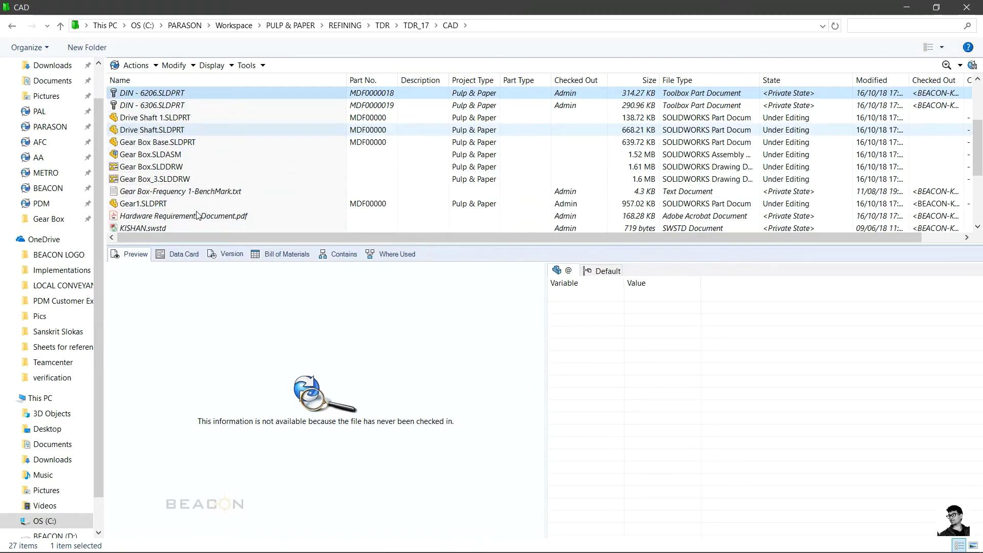
{"action": "left_click", "coordinate": [182, 196]}
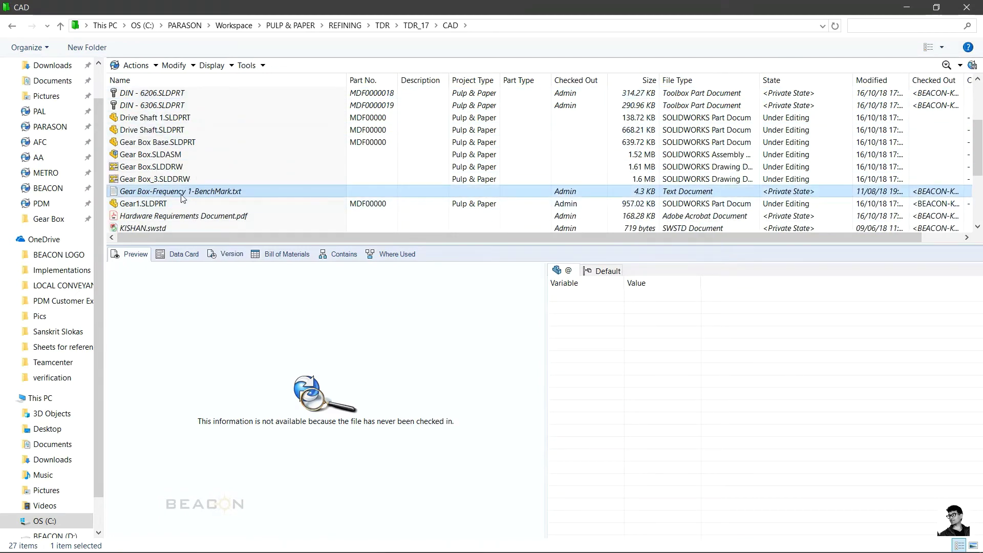
{"action": "left_click", "coordinate": [184, 215]}
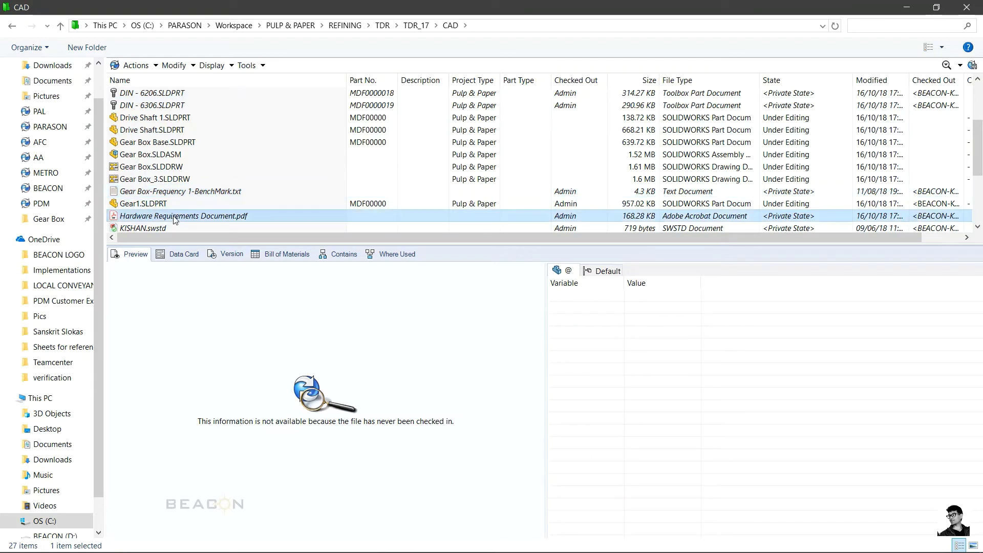
{"action": "left_click", "coordinate": [143, 204]}
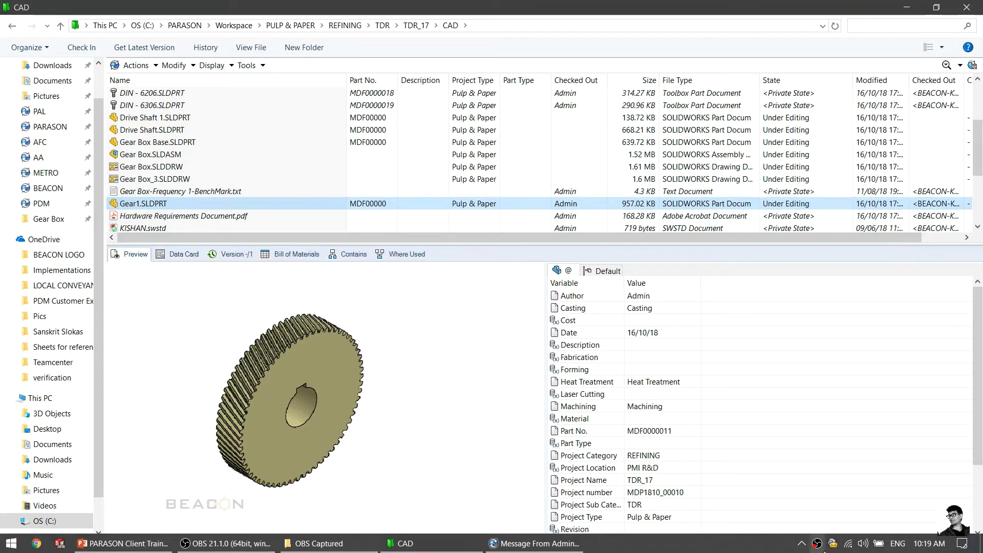
{"action": "left_click", "coordinate": [833, 546]}
{"action": "left_click", "coordinate": [810, 47]}
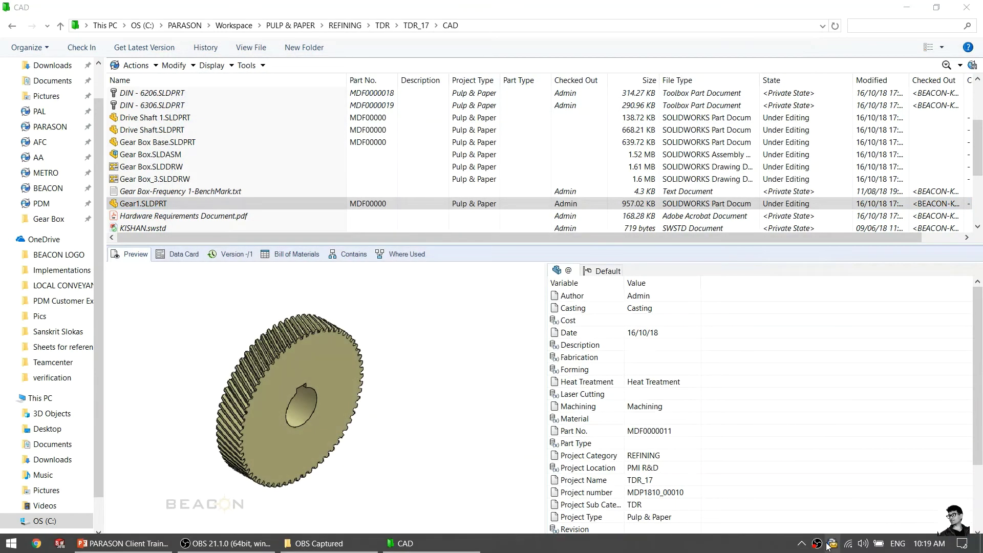
Step: Log off the PARASON vault from the PDM tray icon
{"action": "right_click", "coordinate": [832, 550]}
{"action": "mouse_move", "coordinate": [950, 455]}
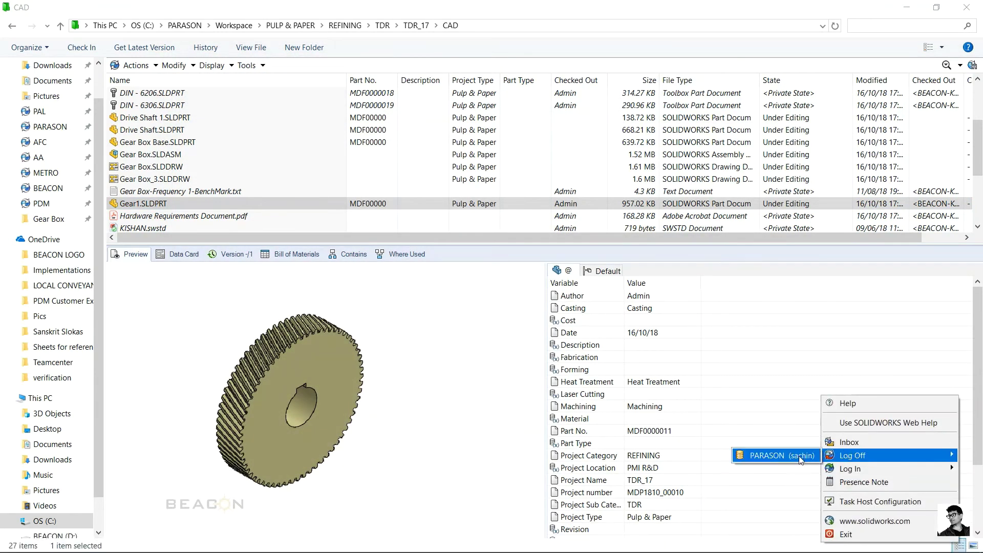
{"action": "left_click", "coordinate": [784, 457]}
Step: Log back into PARASON as admin and open the PDM Inbox maximized
{"action": "right_click", "coordinate": [833, 544]}
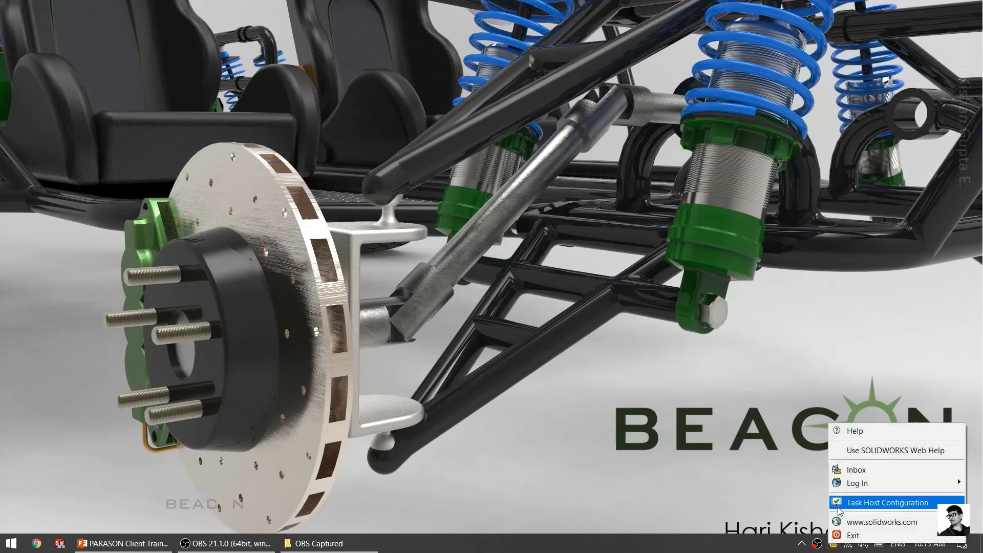
{"action": "mouse_move", "coordinate": [855, 483]}
{"action": "left_click", "coordinate": [804, 471]}
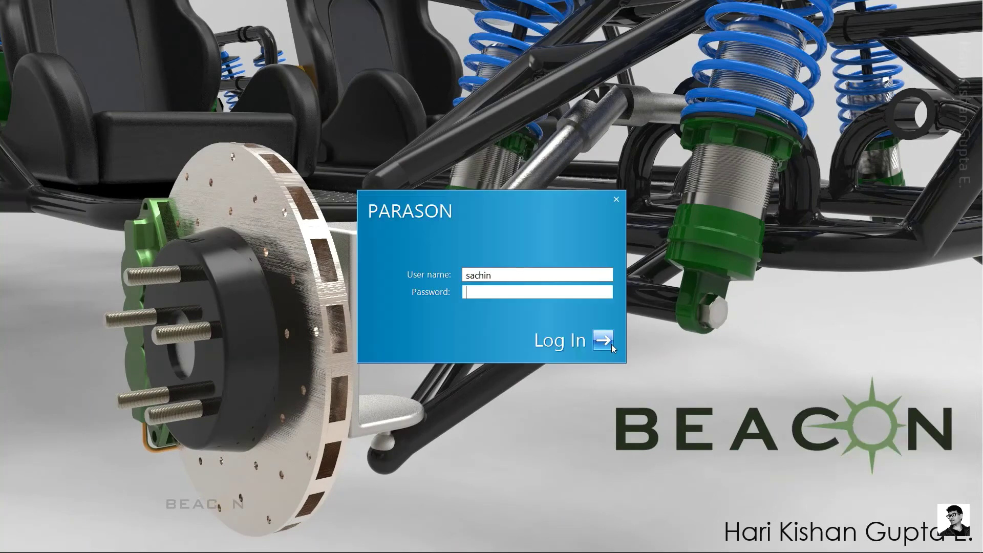
{"action": "key", "text": "shift+Tab"}
{"action": "type", "text": "admin"}
{"action": "key", "text": "Tab"}
{"action": "key", "text": "Return"}
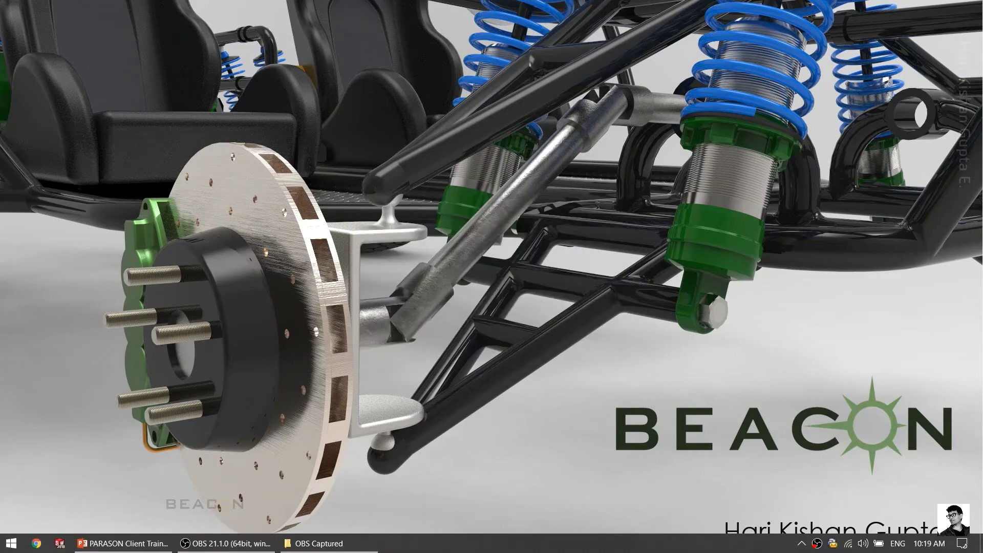
{"action": "double_click", "coordinate": [833, 544]}
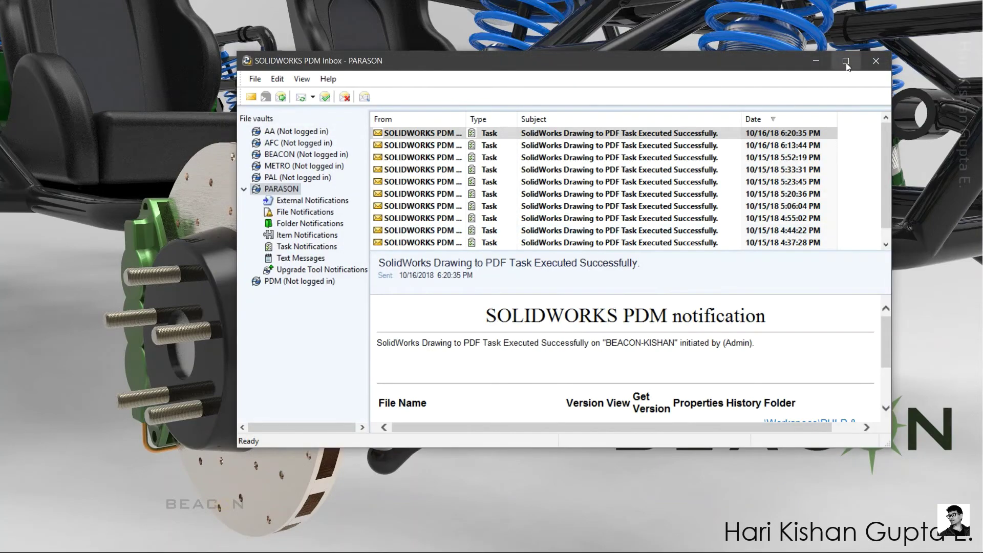
{"action": "left_click", "coordinate": [846, 61]}
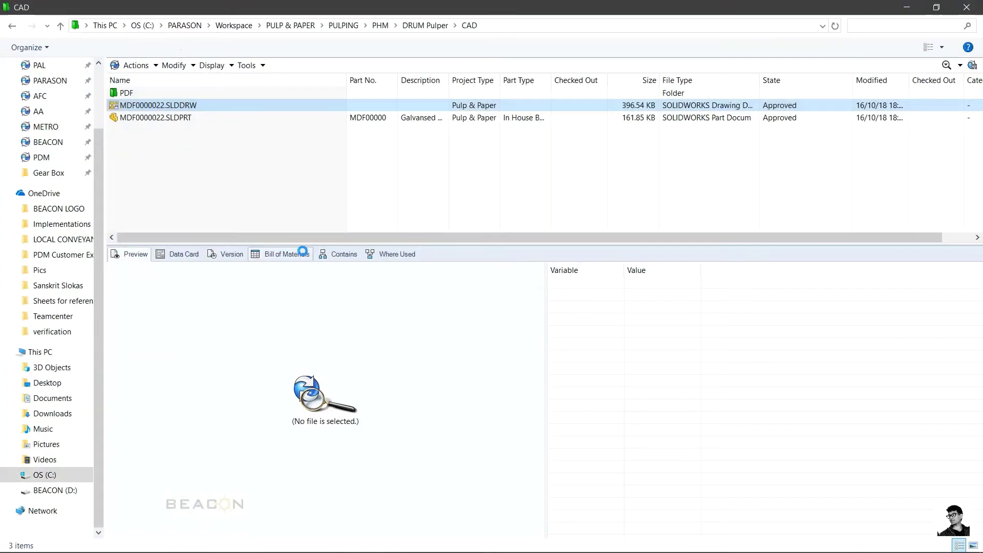
Step: Go back to PULP & PAPER and open REFINING > TDR > TDR_17 > CAD
{"action": "left_click", "coordinate": [307, 27]}
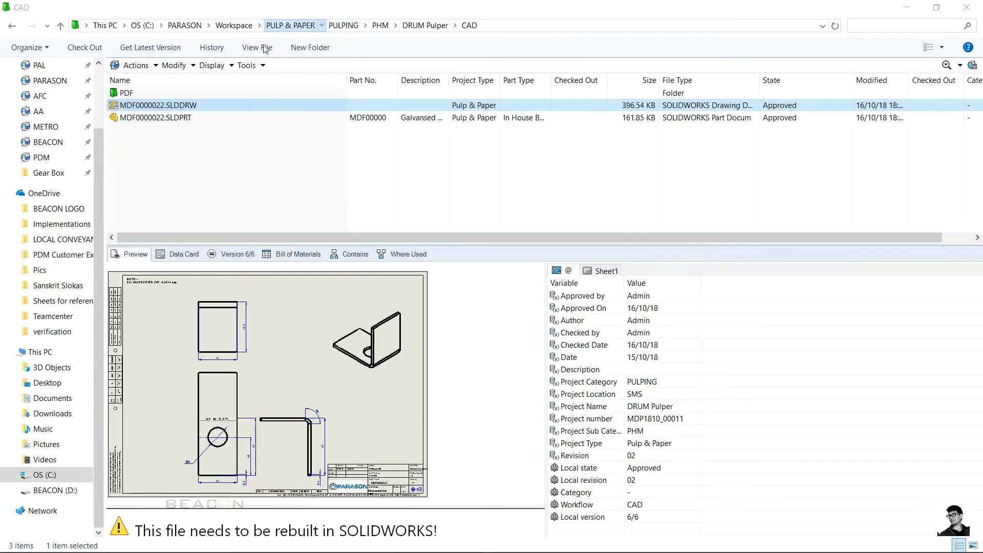
{"action": "double_click", "coordinate": [164, 194]}
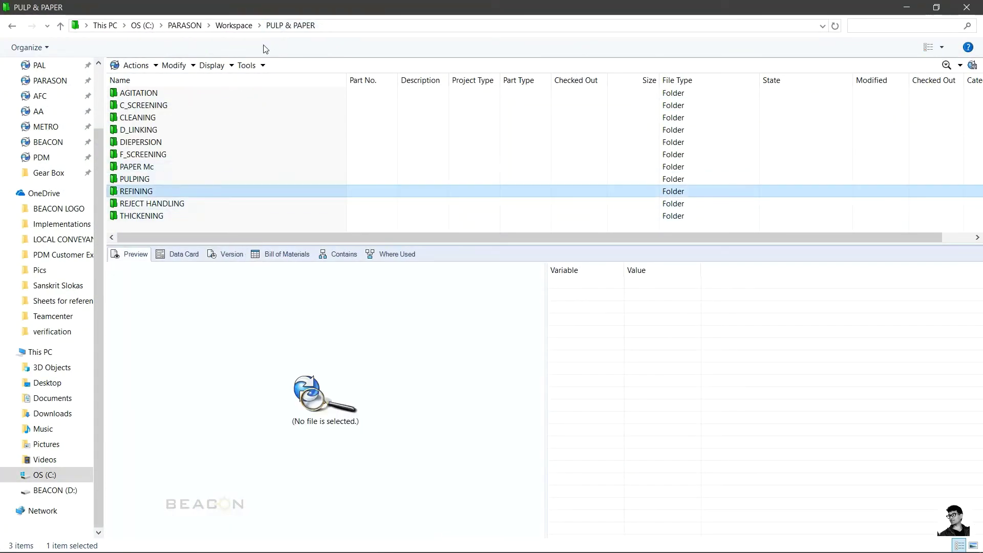
{"action": "left_click", "coordinate": [132, 95]}
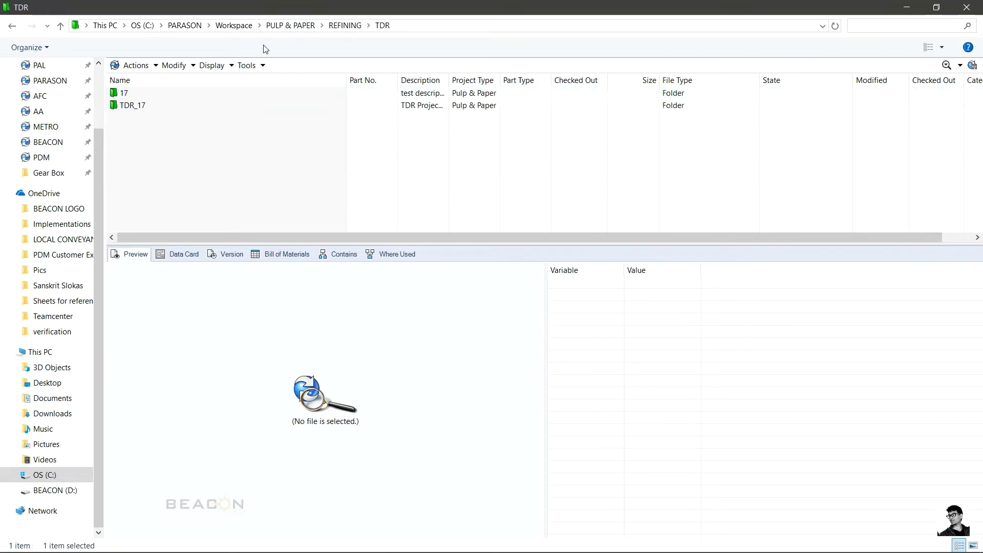
{"action": "key", "text": "Down"}
{"action": "key", "text": "Return"}
{"action": "key", "text": "Down"}
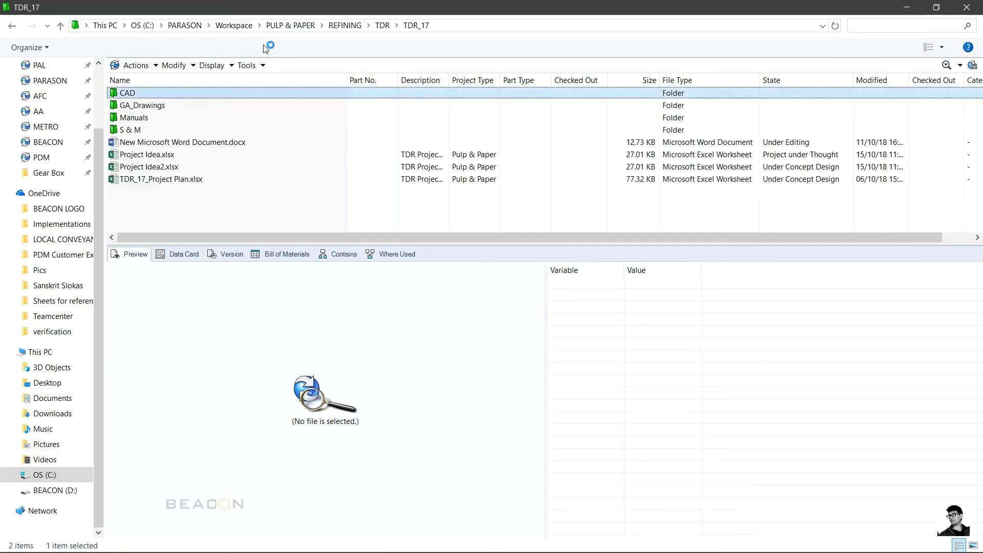
{"action": "key", "text": "Return"}
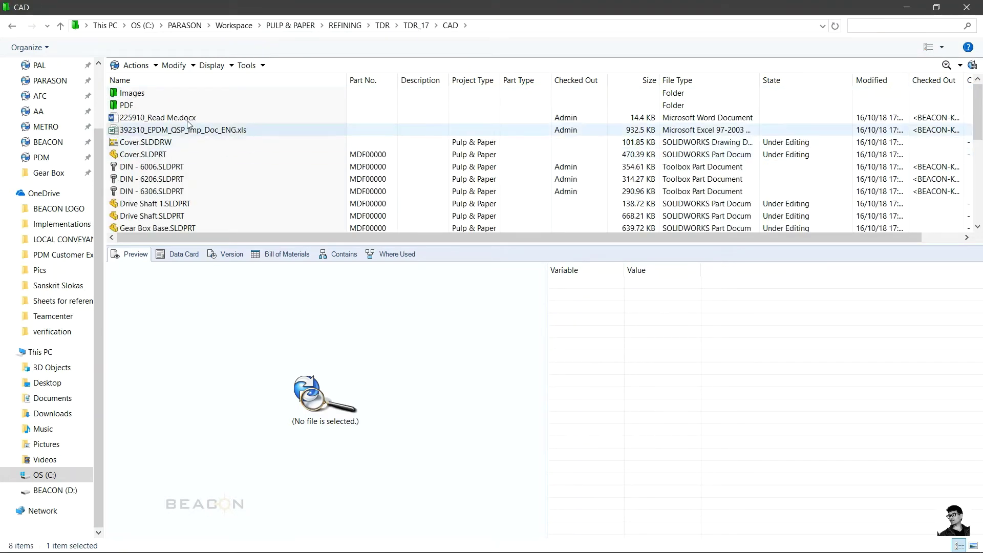
Step: Select all files in the CAD folder and check them into the vault
{"action": "left_click", "coordinate": [182, 119]}
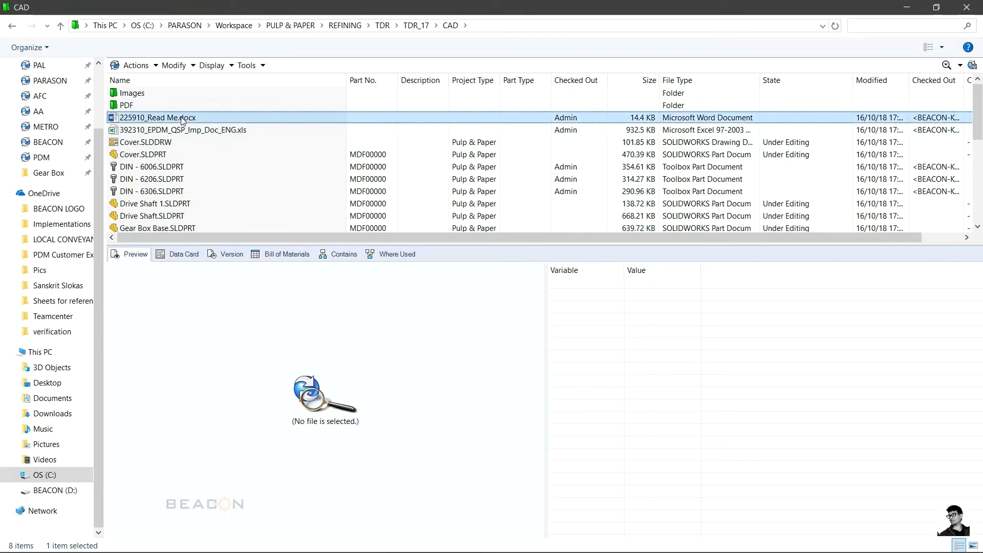
{"action": "key", "text": "ctrl+a"}
{"action": "left_click", "coordinate": [92, 48]}
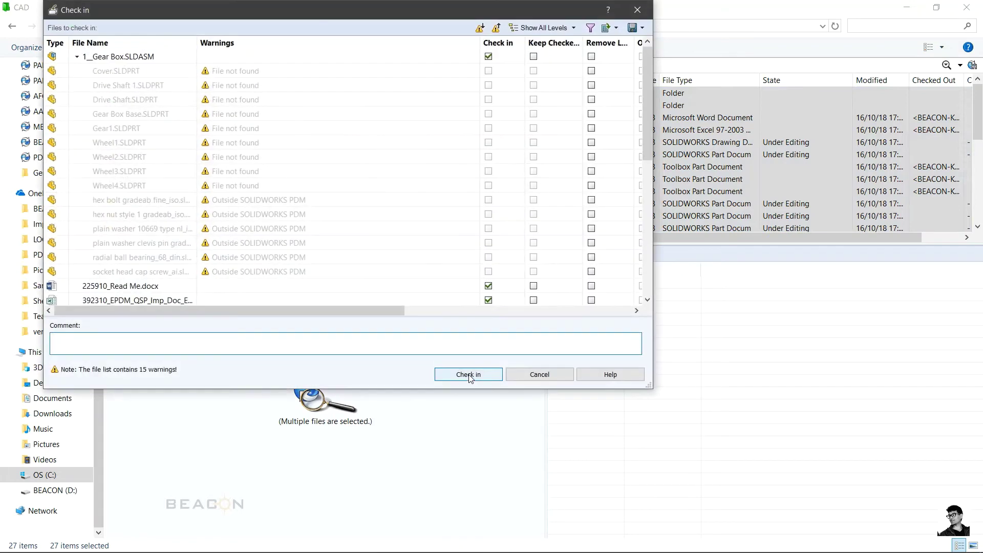
{"action": "left_click", "coordinate": [468, 373]}
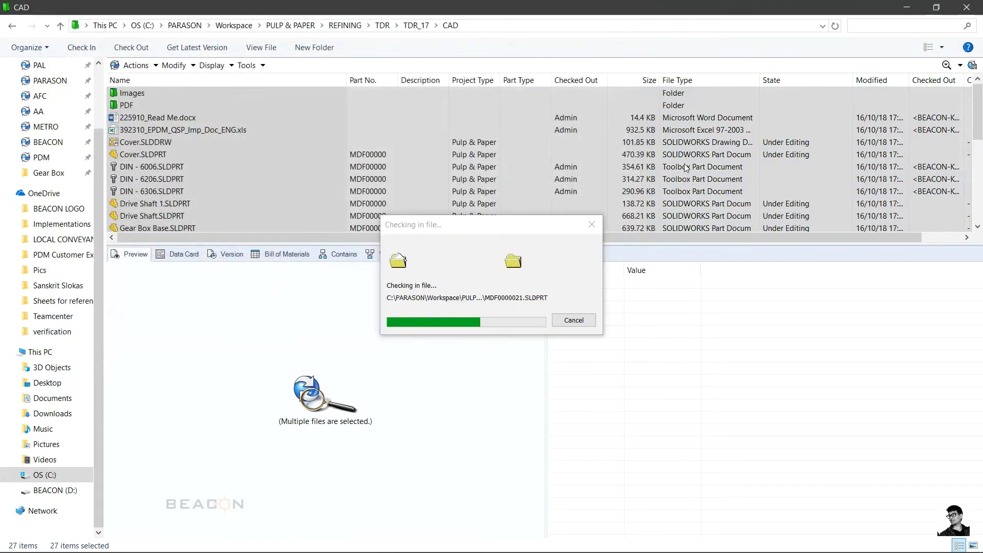
{"action": "left_click", "coordinate": [157, 118]}
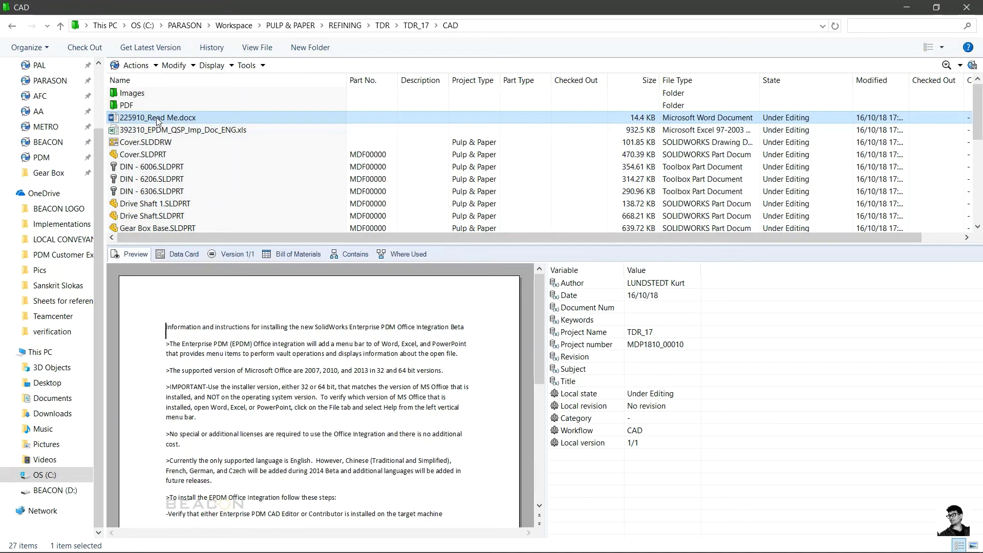
Step: Preview 392310_EPDM_QSP_Imp_Doc_ENG.xls, browsing its Servers, Users.Groups, File Types, Folder Structure and Root Permissions sheets
{"action": "left_click_drag", "start_coordinate": [538, 345], "coordinate": [527, 493]}
{"action": "left_click", "coordinate": [143, 132]}
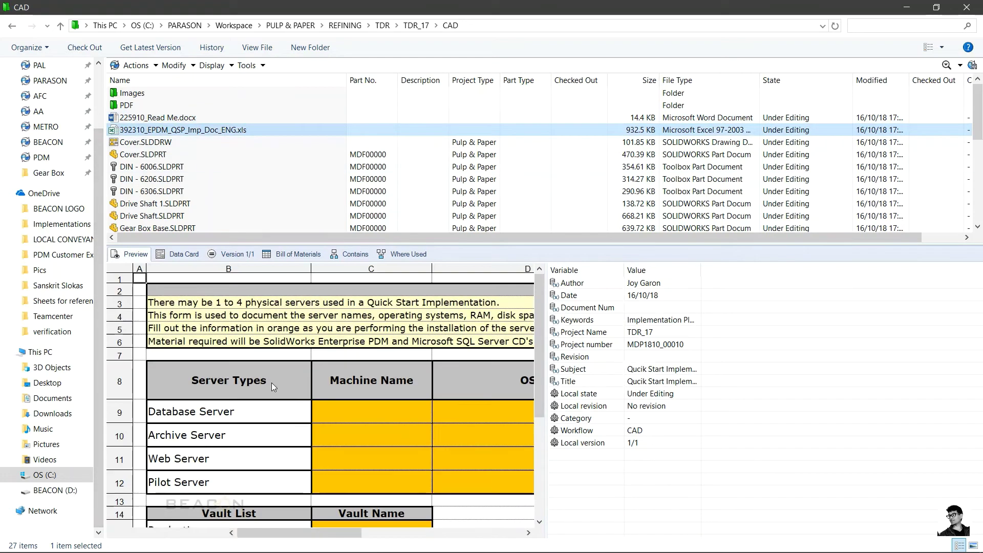
{"action": "mouse_move", "coordinate": [388, 533]}
{"action": "left_mouse_down"}
{"action": "mouse_move", "coordinate": [492, 532]}
{"action": "mouse_move", "coordinate": [383, 533]}
{"action": "left_mouse_up"}
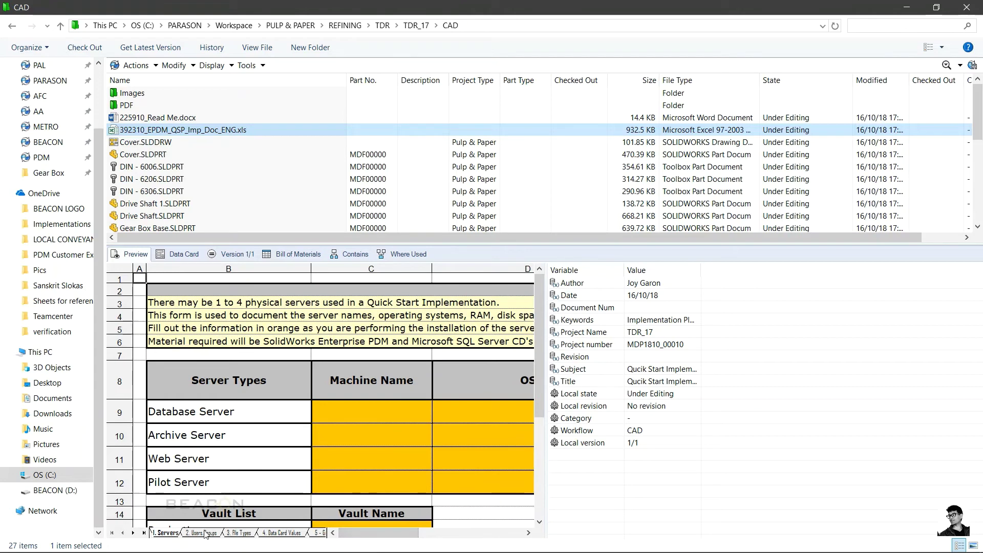
{"action": "left_click", "coordinate": [206, 533]}
{"action": "left_click", "coordinate": [235, 535]}
{"action": "left_click", "coordinate": [288, 535]}
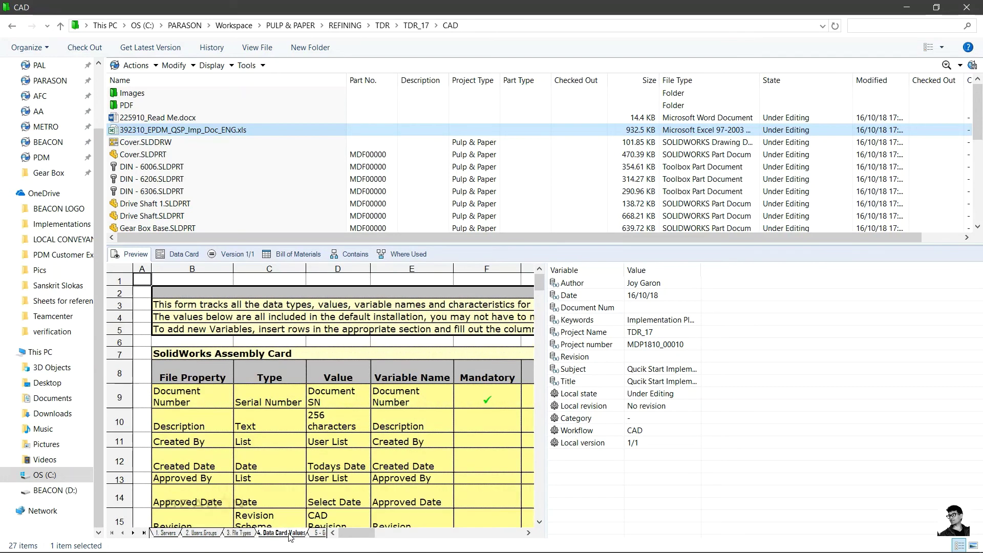
{"action": "left_click", "coordinate": [163, 535]}
{"action": "left_click", "coordinate": [134, 534]}
{"action": "left_click", "coordinate": [134, 534]}
{"action": "left_click", "coordinate": [135, 533]}
{"action": "left_click", "coordinate": [134, 534]}
{"action": "left_click", "coordinate": [134, 534]}
{"action": "left_click", "coordinate": [134, 533]}
{"action": "left_click", "coordinate": [134, 534]}
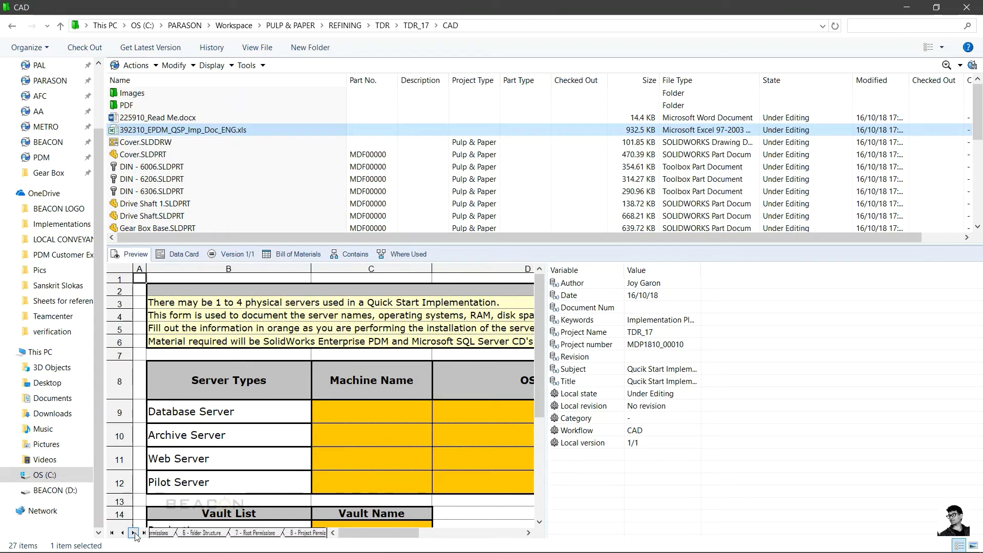
{"action": "left_click", "coordinate": [208, 534]}
{"action": "left_click", "coordinate": [253, 534]}
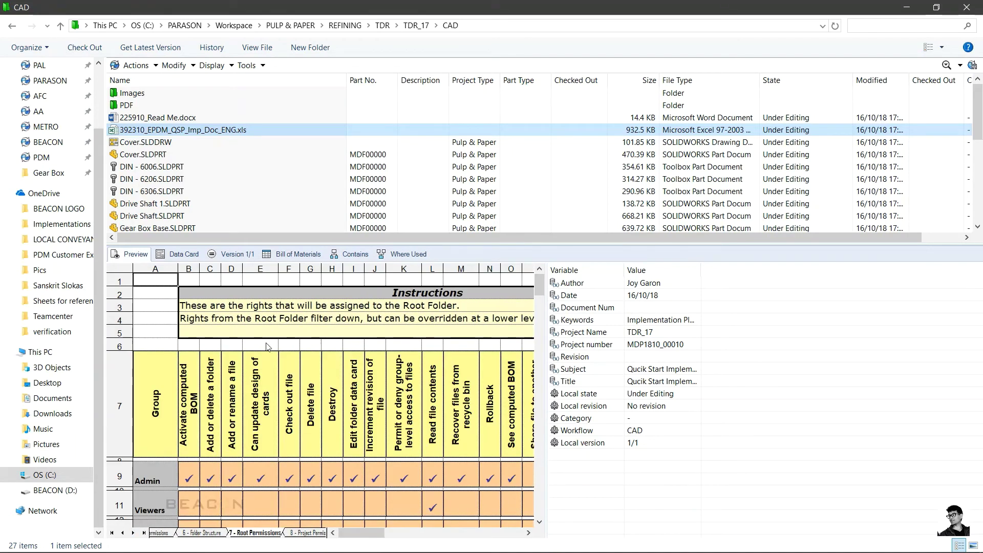
Step: Preview Cover.SLDDRW, Cover.SLDPRT, DIN - 6006, Drive Shaft 1, the benchmark txt and Hardware Requirements PDF
{"action": "left_click", "coordinate": [133, 143]}
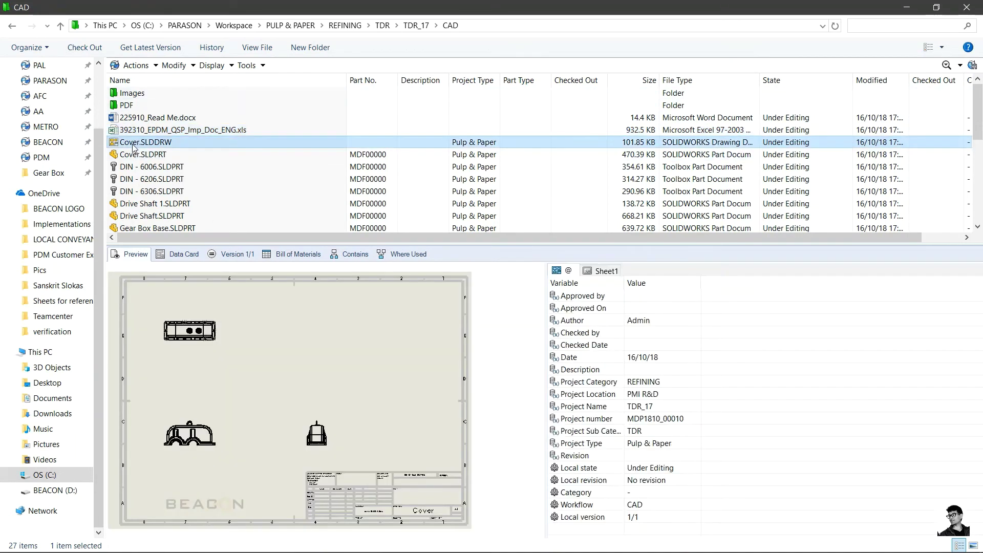
{"action": "left_click", "coordinate": [135, 155]}
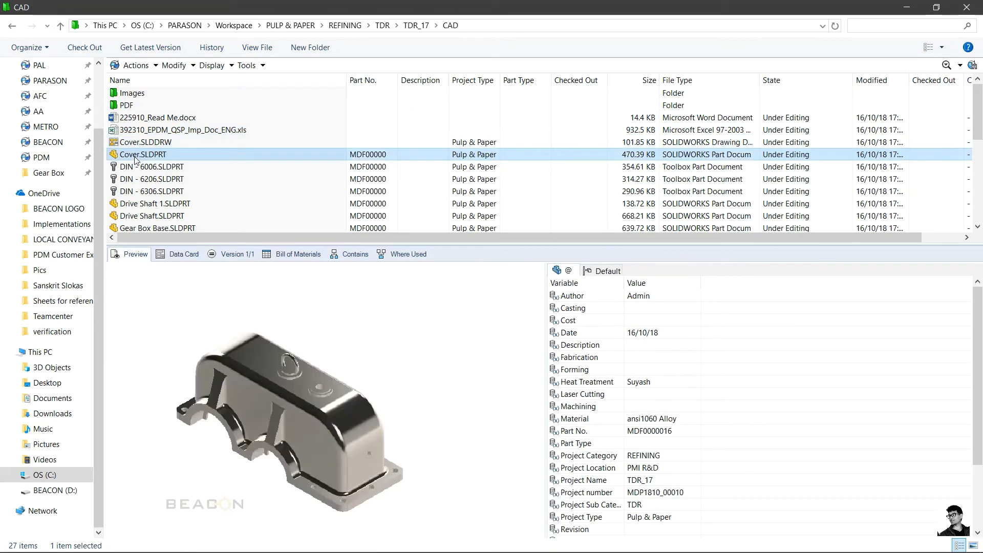
{"action": "left_click", "coordinate": [137, 168]}
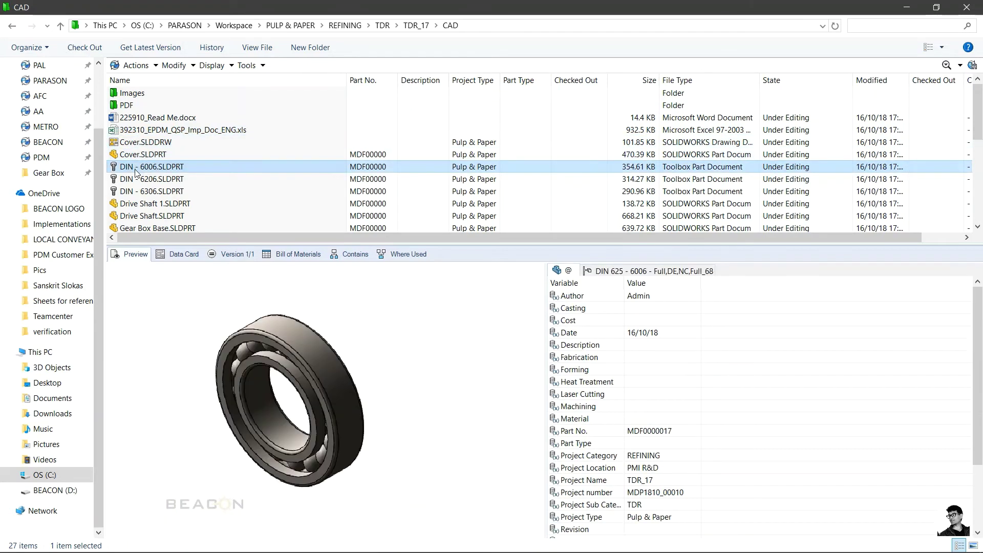
{"action": "left_click", "coordinate": [139, 205]}
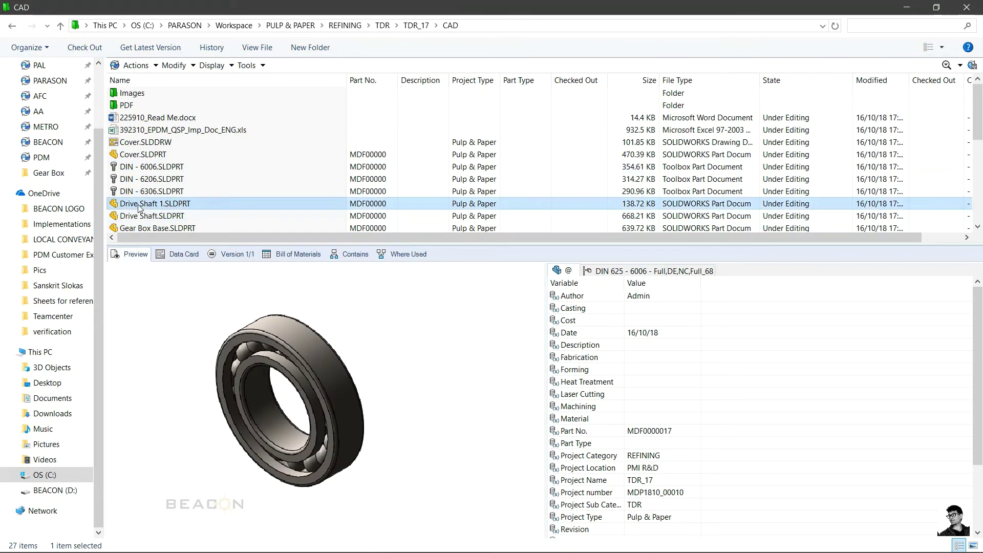
{"action": "scroll", "coordinate": [140, 207], "scroll_direction": "down", "scroll_amount": 3}
{"action": "left_click", "coordinate": [141, 158]}
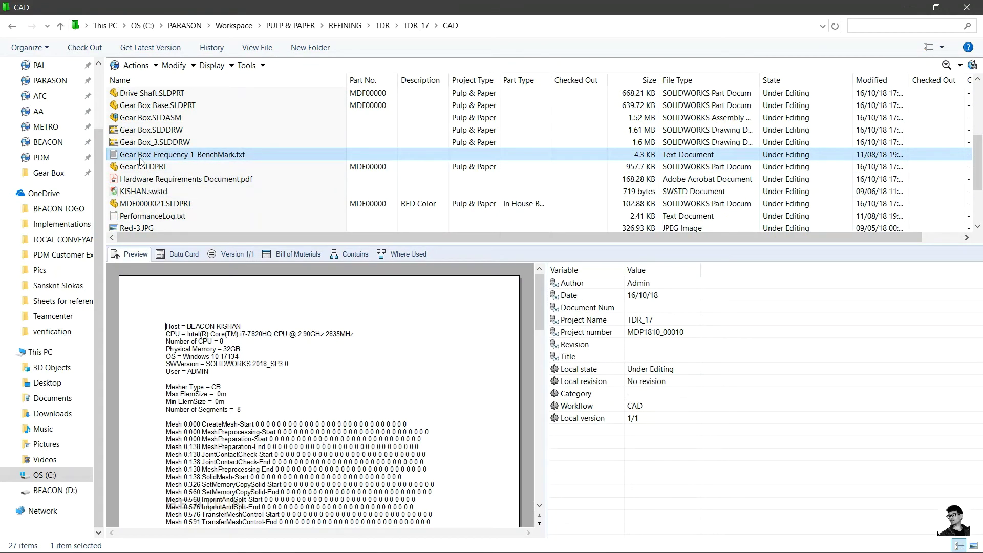
{"action": "left_click", "coordinate": [147, 180]}
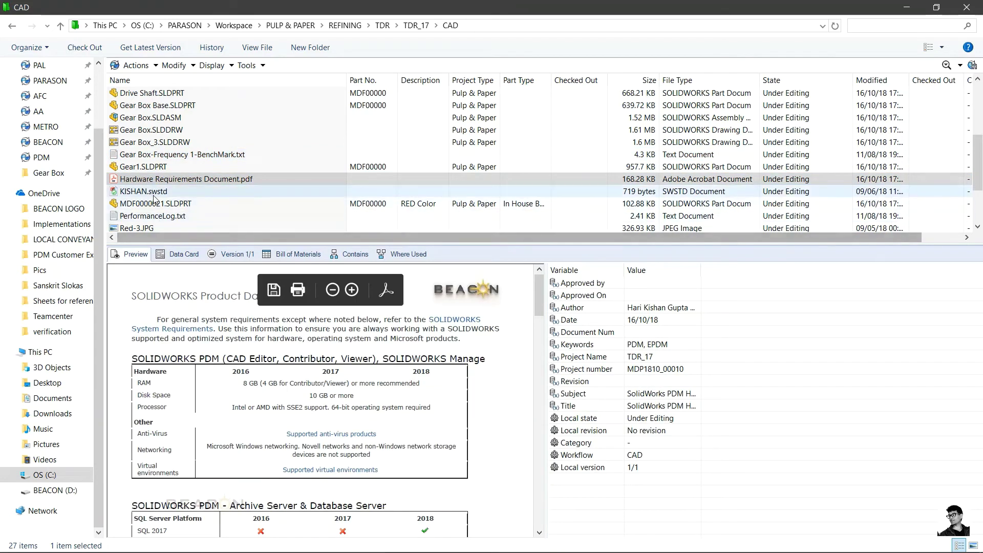
Step: Preview the Red-3.JPG image and zoom in on the gearbox
{"action": "left_click", "coordinate": [153, 226]}
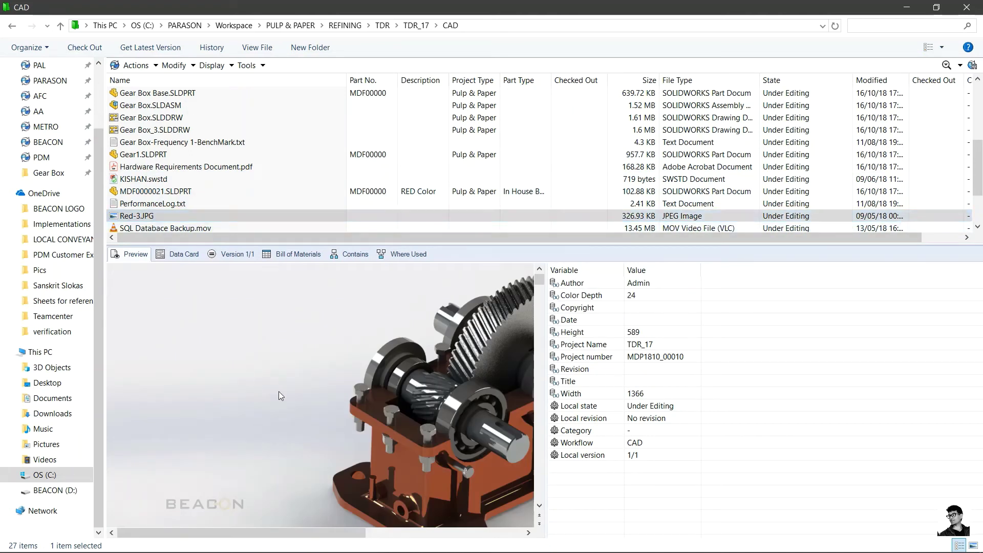
{"action": "right_click", "coordinate": [279, 391]}
{"action": "mouse_move", "coordinate": [290, 456]}
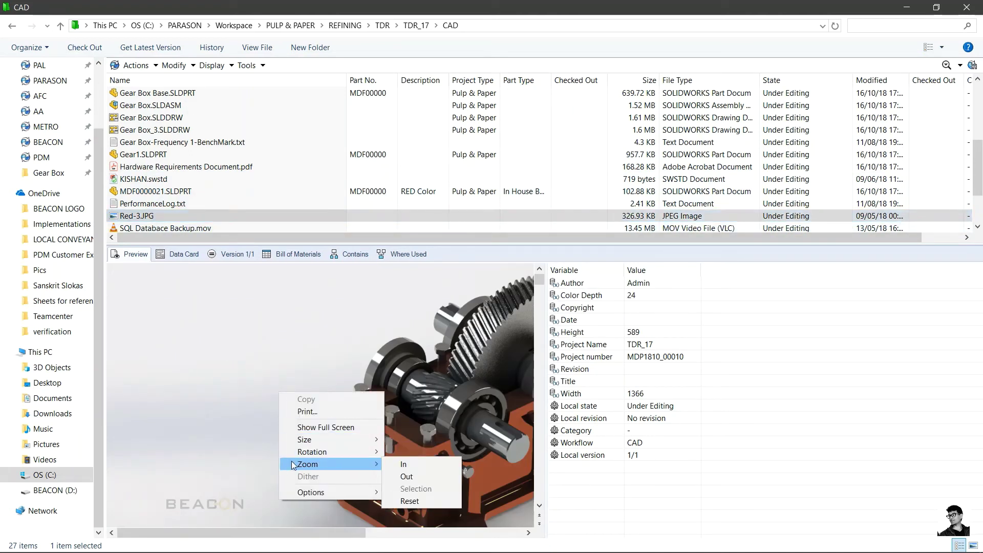
{"action": "left_click", "coordinate": [408, 465]}
{"action": "left_click_drag", "start_coordinate": [271, 361], "coordinate": [196, 357]}
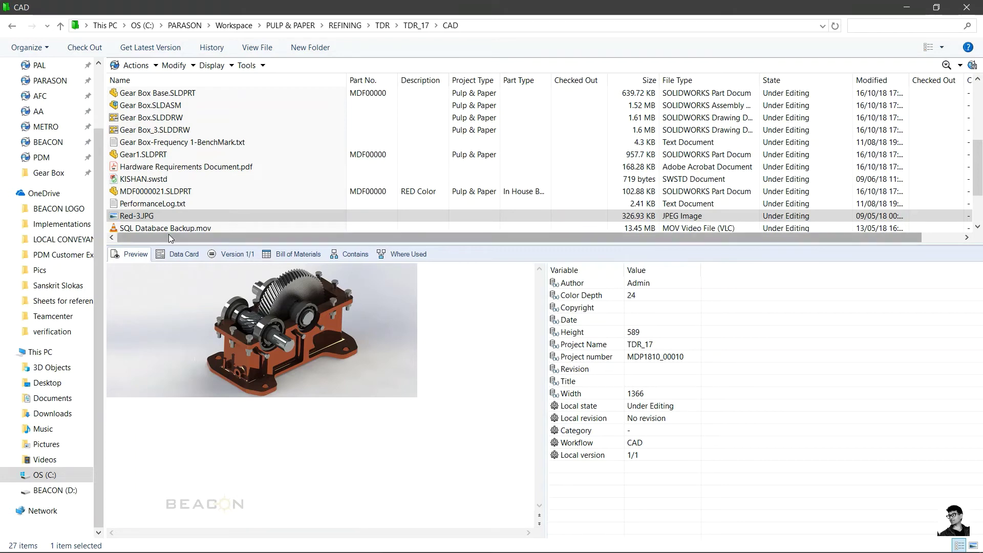
Step: Preview MDF0000021.SLDPRT and Gear Box.SLDDRW, ending on Drive Shaft 1.SLDPRT
{"action": "left_click", "coordinate": [157, 192]}
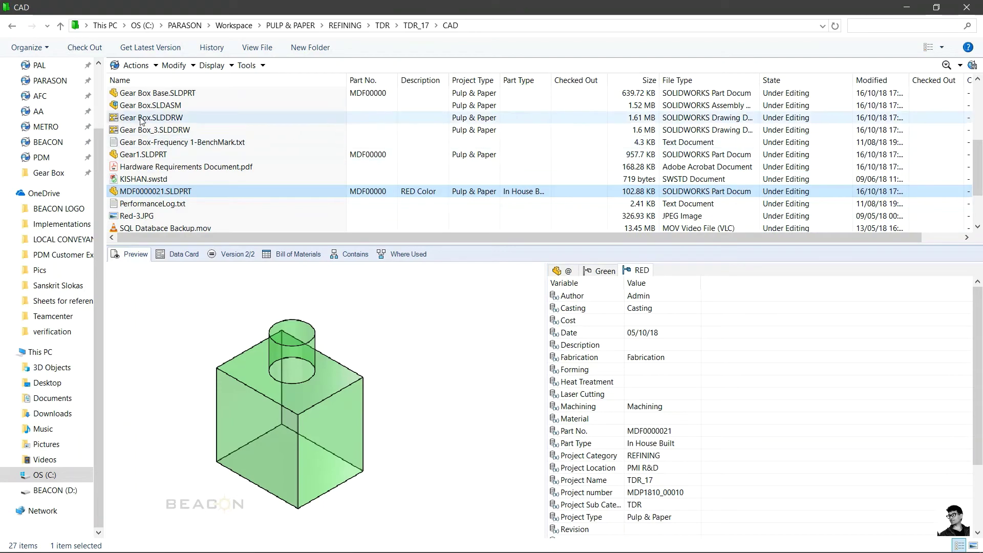
{"action": "left_click", "coordinate": [144, 117]}
{"action": "scroll", "coordinate": [143, 123], "scroll_direction": "up", "scroll_amount": 2}
{"action": "left_click", "coordinate": [141, 143]}
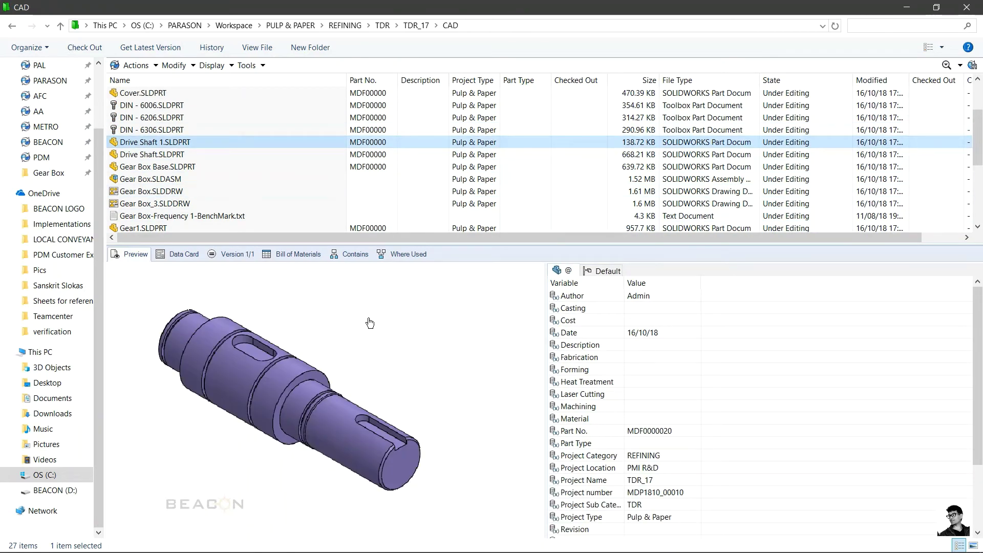
Step: Rotate, area-zoom, fit, zoom and pan the Drive Shaft 1 model in the preview
{"action": "left_click", "coordinate": [370, 323]}
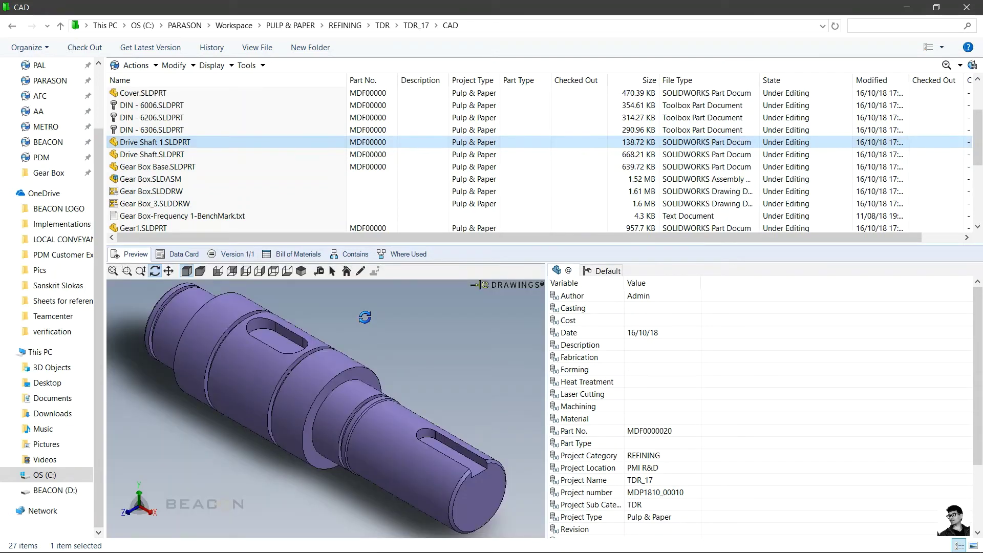
{"action": "mouse_move", "coordinate": [365, 317]}
{"action": "left_mouse_down"}
{"action": "mouse_move", "coordinate": [238, 317]}
{"action": "mouse_move", "coordinate": [181, 367]}
{"action": "mouse_move", "coordinate": [350, 325]}
{"action": "mouse_move", "coordinate": [352, 312]}
{"action": "left_mouse_up"}
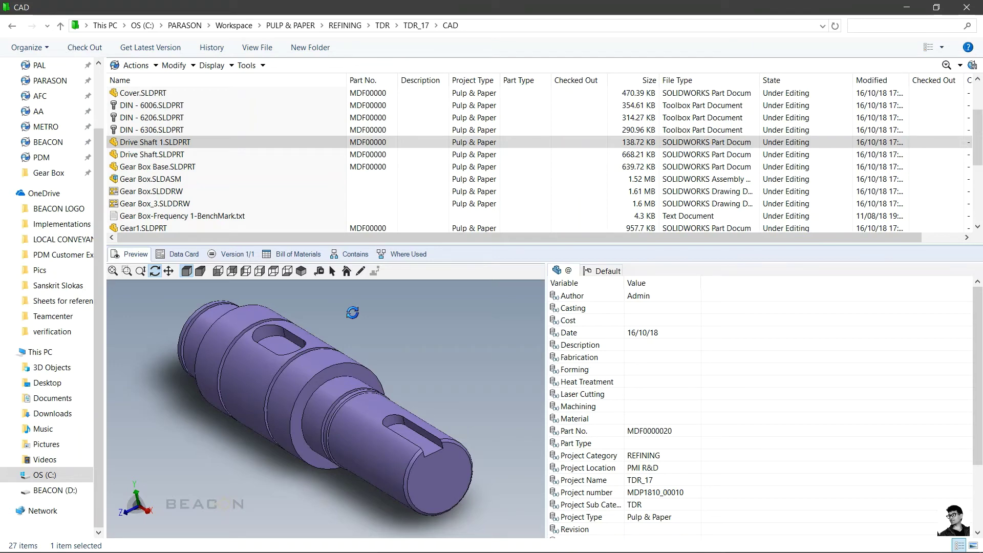
{"action": "left_click_drag", "start_coordinate": [352, 312], "coordinate": [360, 307]}
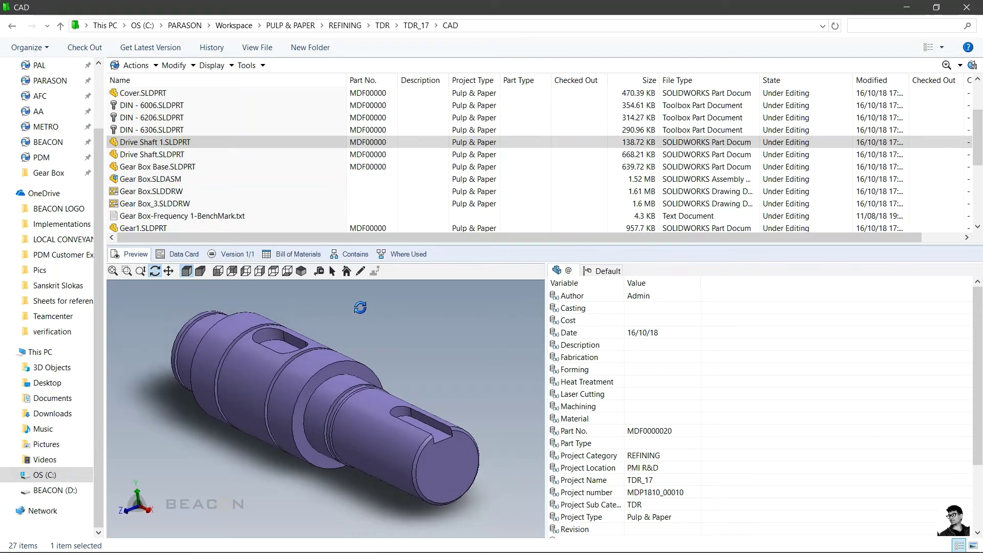
{"action": "left_click_drag", "start_coordinate": [360, 307], "coordinate": [215, 428]}
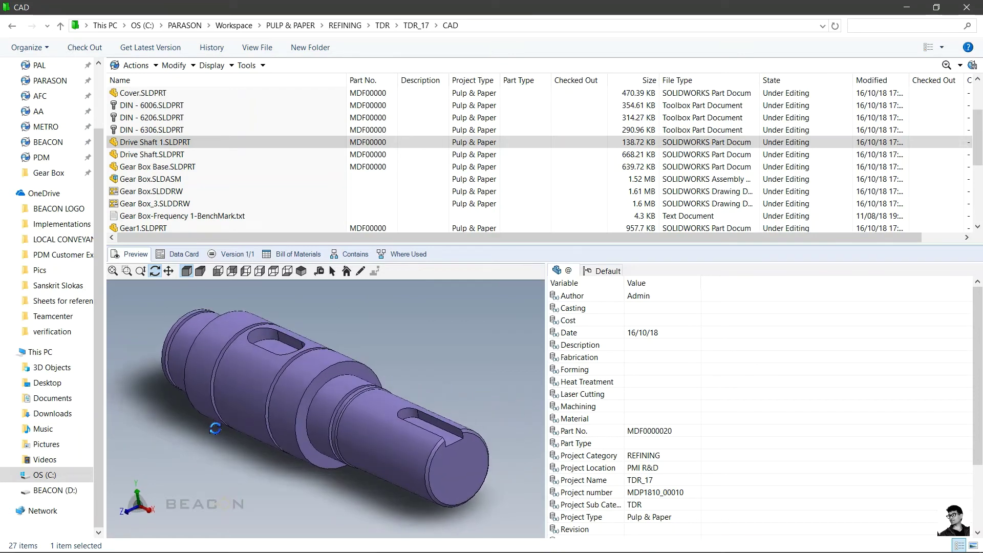
{"action": "left_click", "coordinate": [127, 271]}
{"action": "left_click_drag", "start_coordinate": [148, 307], "coordinate": [375, 378]}
{"action": "left_click", "coordinate": [113, 271]}
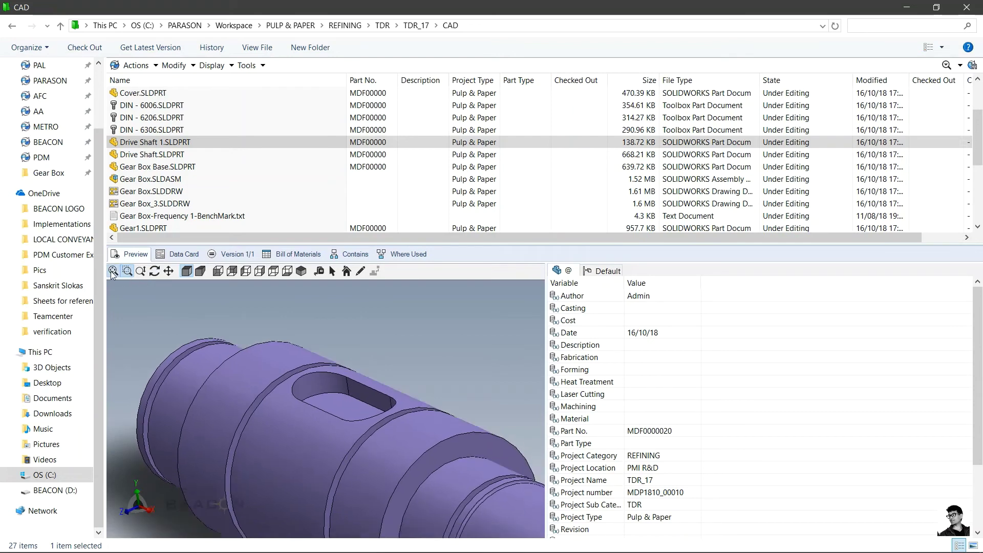
{"action": "left_click", "coordinate": [140, 271]}
{"action": "left_click_drag", "start_coordinate": [336, 346], "coordinate": [308, 293]}
{"action": "left_click", "coordinate": [155, 271]}
{"action": "left_click_drag", "start_coordinate": [277, 333], "coordinate": [240, 444]}
{"action": "left_click", "coordinate": [169, 271]}
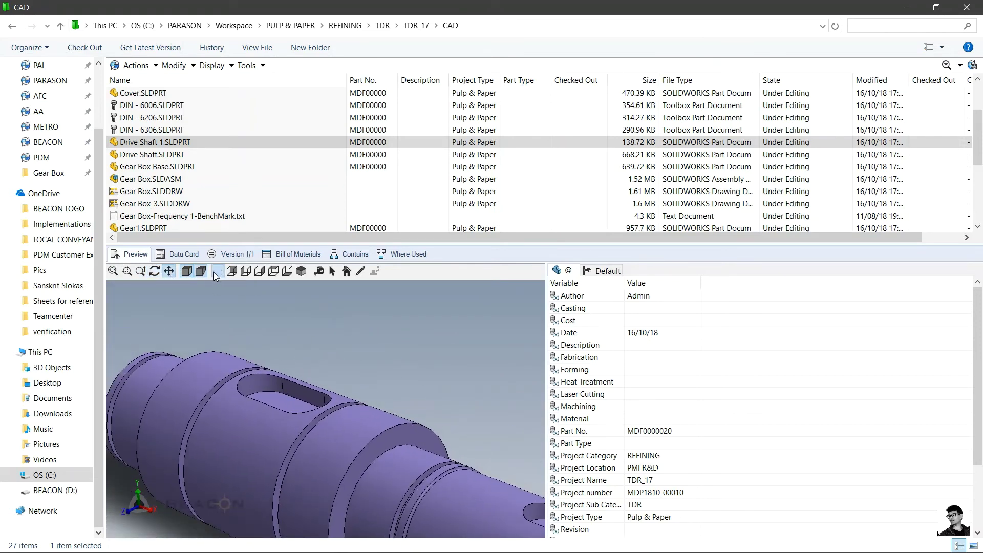
Step: Cycle the shaft through side, left, right, top, bottom and isometric standard views
{"action": "left_click", "coordinate": [219, 271]}
{"action": "left_click", "coordinate": [232, 271]}
{"action": "left_click", "coordinate": [246, 273]}
{"action": "left_click", "coordinate": [260, 272]}
{"action": "left_click", "coordinate": [274, 273]}
{"action": "left_click", "coordinate": [289, 272]}
{"action": "left_click", "coordinate": [306, 272]}
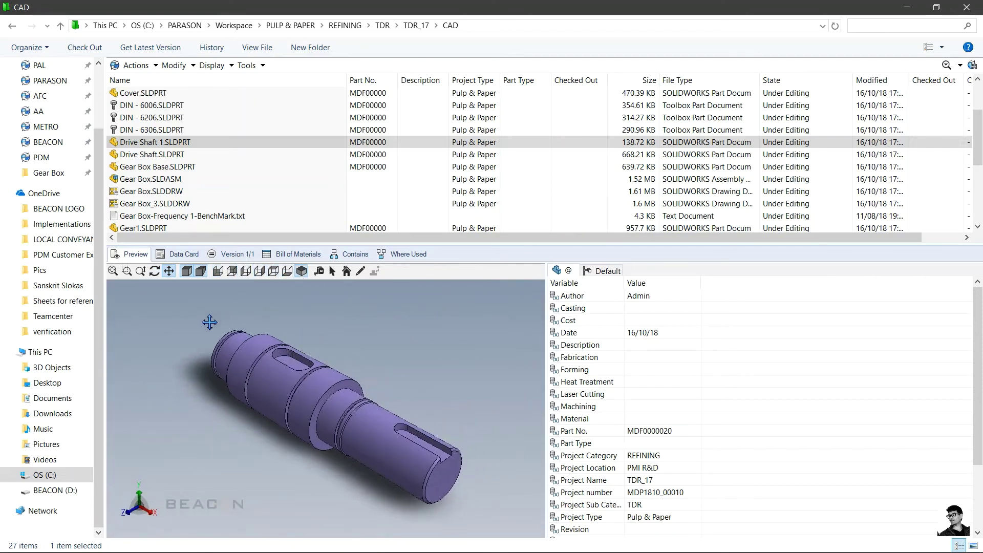
Step: Zoom into the shaft slot, measure its edge at 14mm, then preview Gear Box.SLDDRW
{"action": "left_click", "coordinate": [127, 270]}
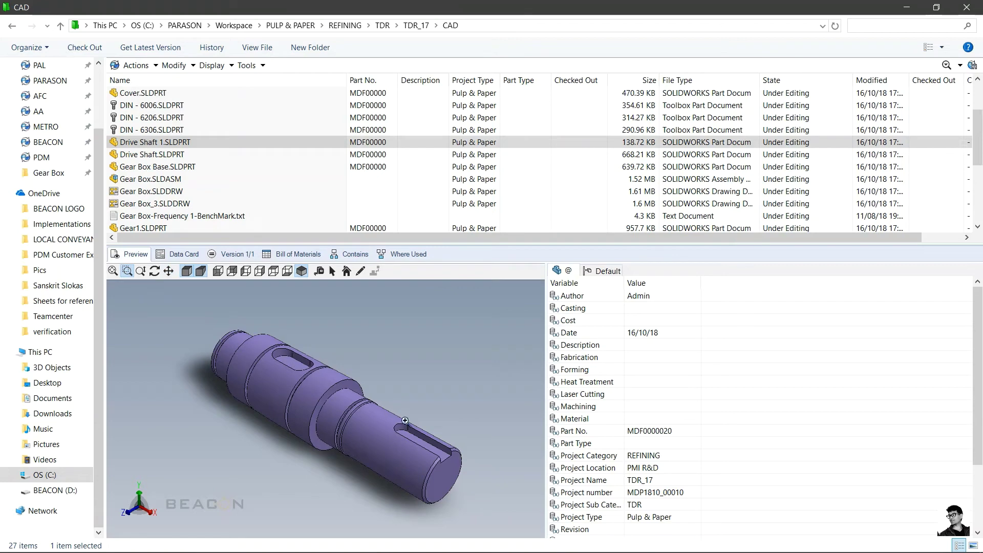
{"action": "left_click_drag", "start_coordinate": [263, 327], "coordinate": [323, 368]}
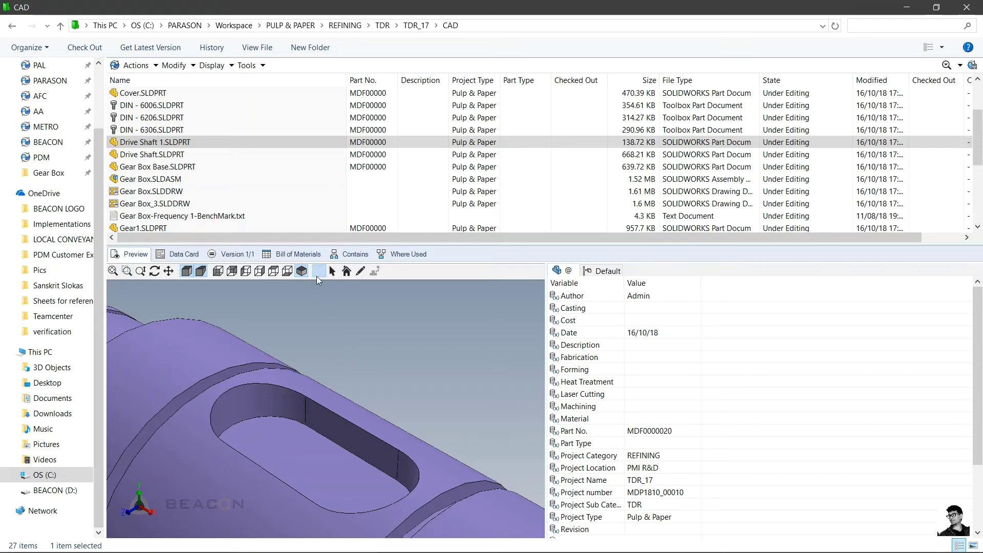
{"action": "left_click", "coordinate": [319, 271]}
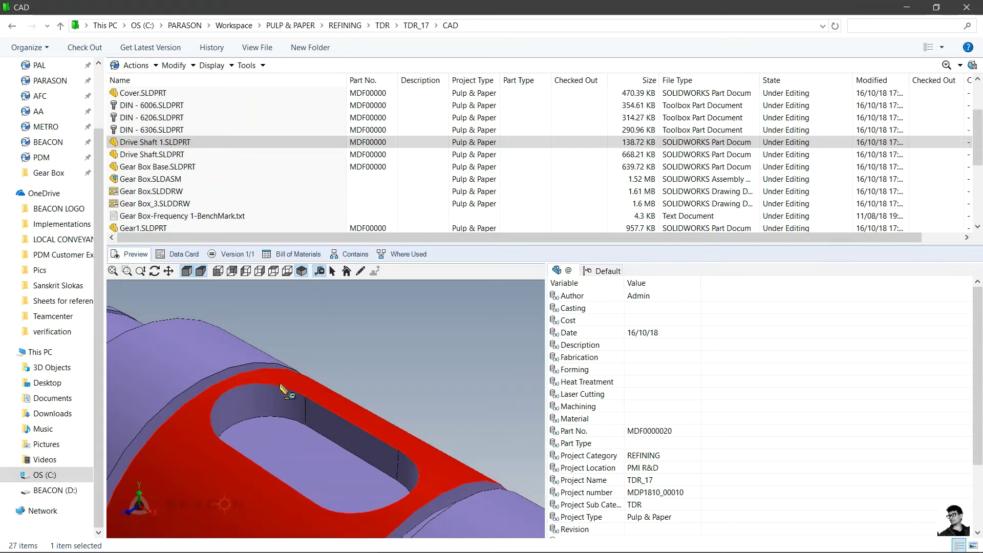
{"action": "left_click", "coordinate": [319, 407]}
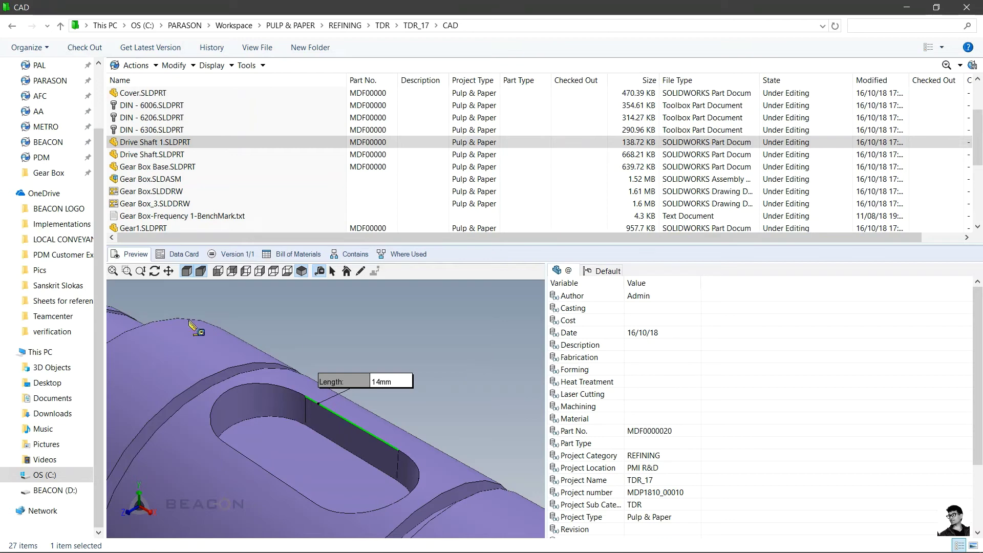
{"action": "left_click", "coordinate": [146, 192]}
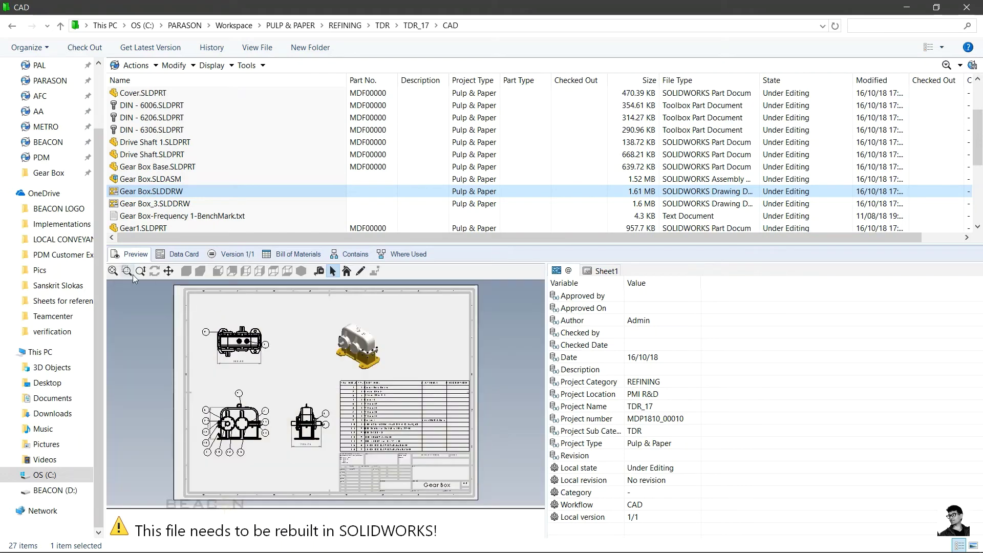
Step: Zoom to the drawing's top-right lug, measure its 15mm hole, then show Sheet1 properties
{"action": "left_click", "coordinate": [127, 271]}
{"action": "left_click_drag", "start_coordinate": [259, 346], "coordinate": [220, 321]}
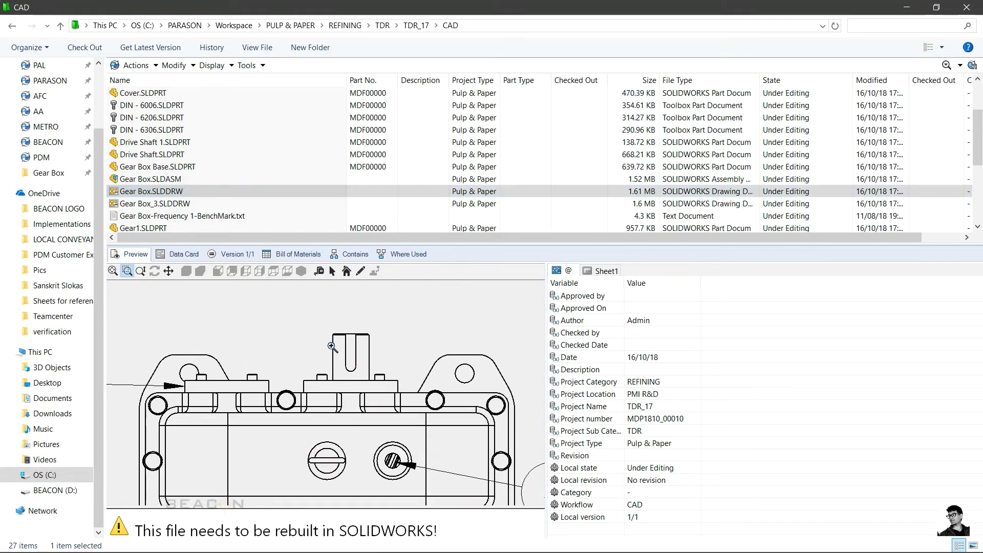
{"action": "mouse_move", "coordinate": [425, 342]}
{"action": "left_mouse_down"}
{"action": "mouse_move", "coordinate": [509, 400]}
{"action": "mouse_move", "coordinate": [528, 429]}
{"action": "left_mouse_up"}
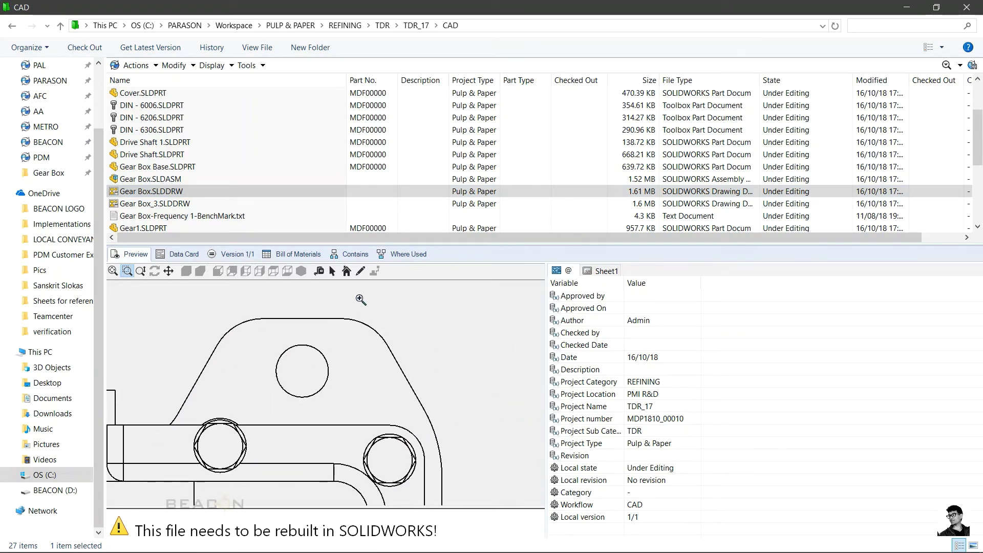
{"action": "left_click", "coordinate": [319, 271]}
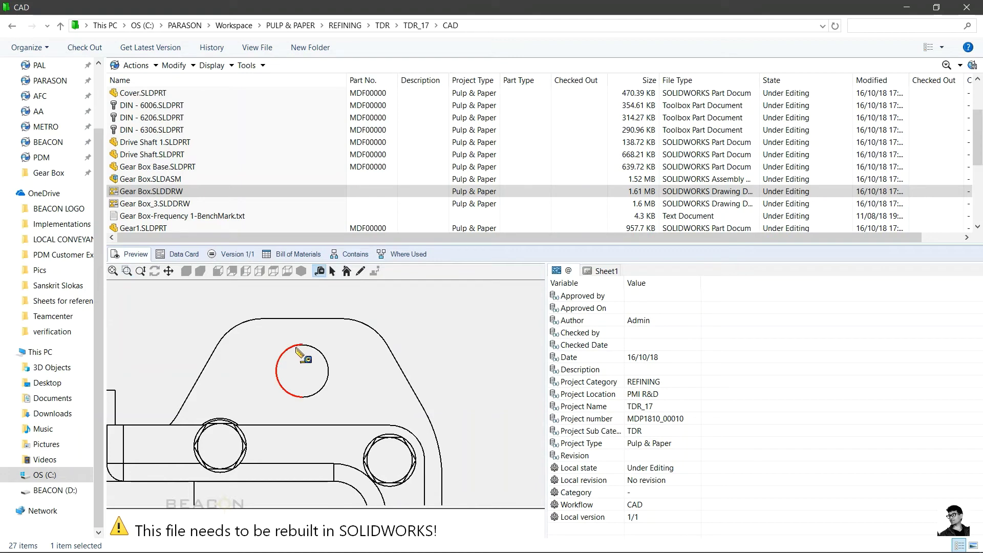
{"action": "left_click", "coordinate": [299, 346]}
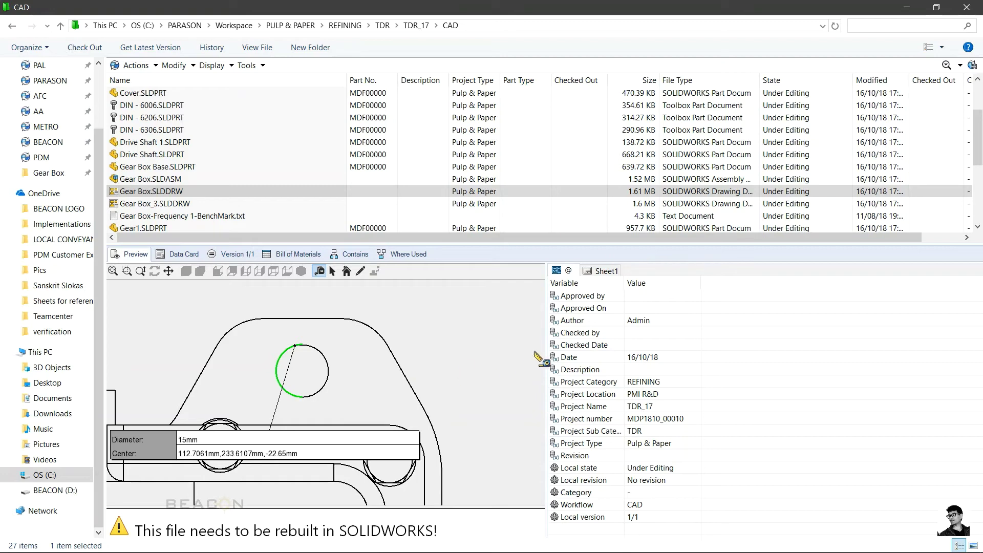
{"action": "left_click", "coordinate": [599, 271]}
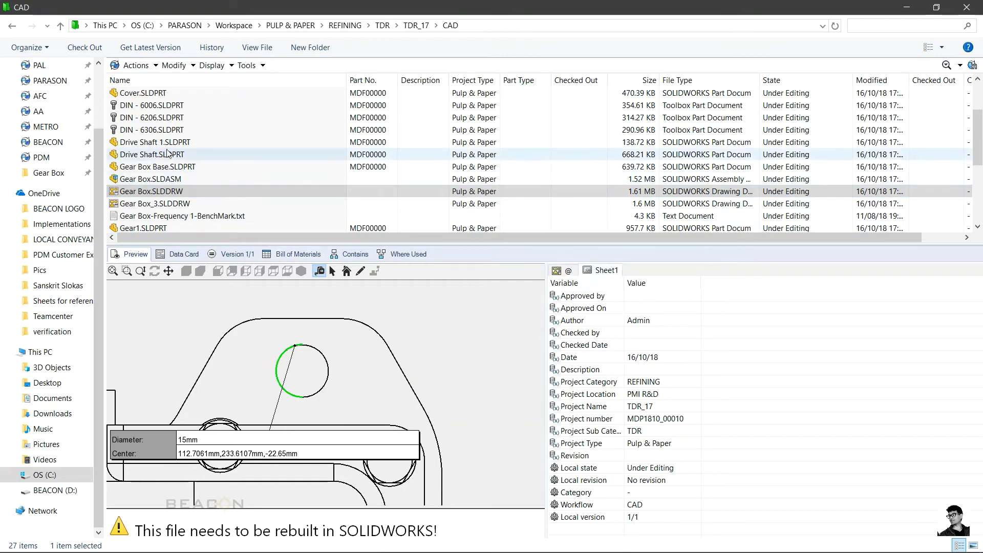
Step: Preview DIN - 6306, DIN - 6006, Cover, Drive Shaft, Drive Shaft 1, Gear Box and Gear1 in turn
{"action": "left_click", "coordinate": [149, 130]}
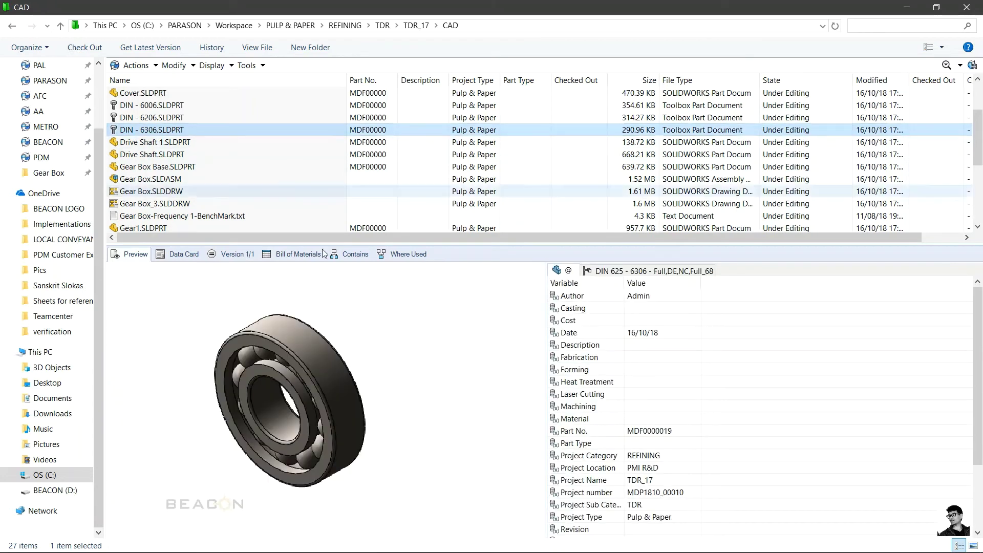
{"action": "left_click", "coordinate": [163, 106]}
{"action": "left_click", "coordinate": [152, 93]}
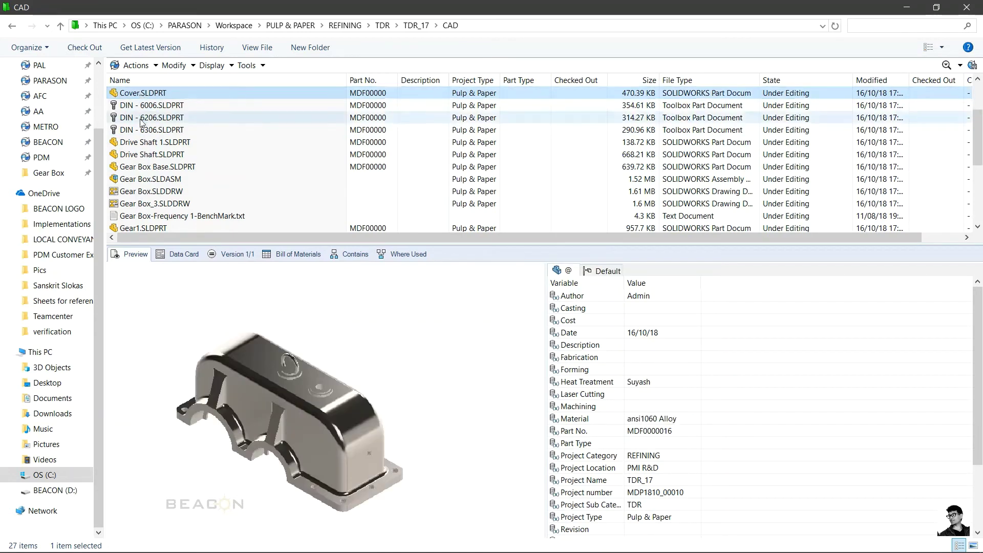
{"action": "left_click", "coordinate": [140, 156]}
{"action": "left_click", "coordinate": [135, 142]}
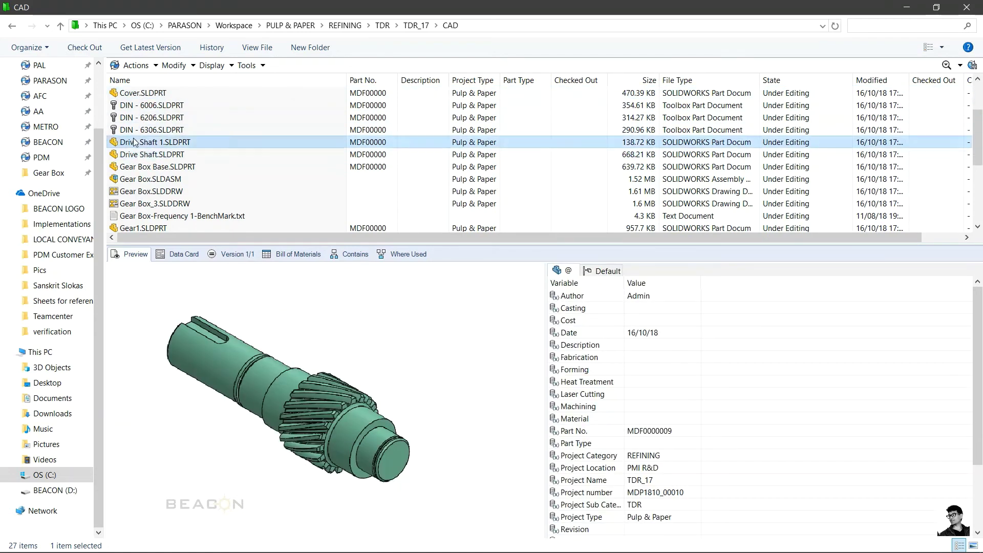
{"action": "left_click", "coordinate": [148, 182]}
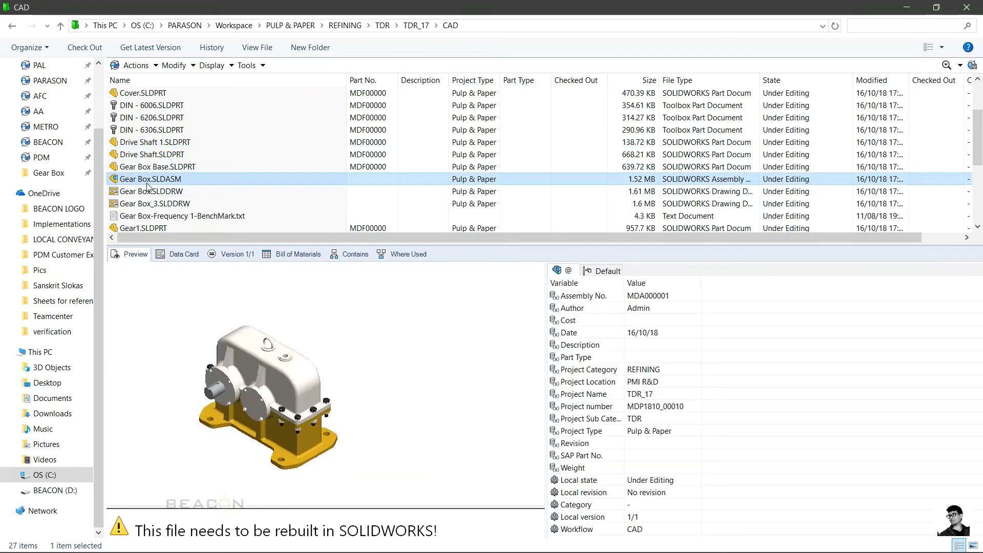
{"action": "scroll", "coordinate": [146, 180], "scroll_direction": "down", "scroll_amount": 2}
{"action": "left_click", "coordinate": [140, 168]}
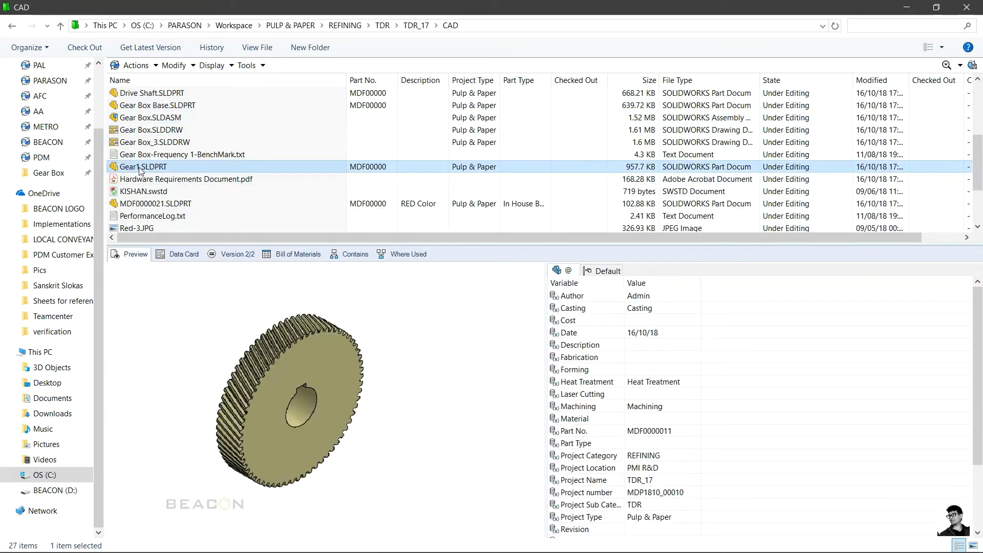
Step: Compare MDF0000021.SLDPRT's Green and RED configuration properties, ending on the file-level tab
{"action": "left_click", "coordinate": [150, 204]}
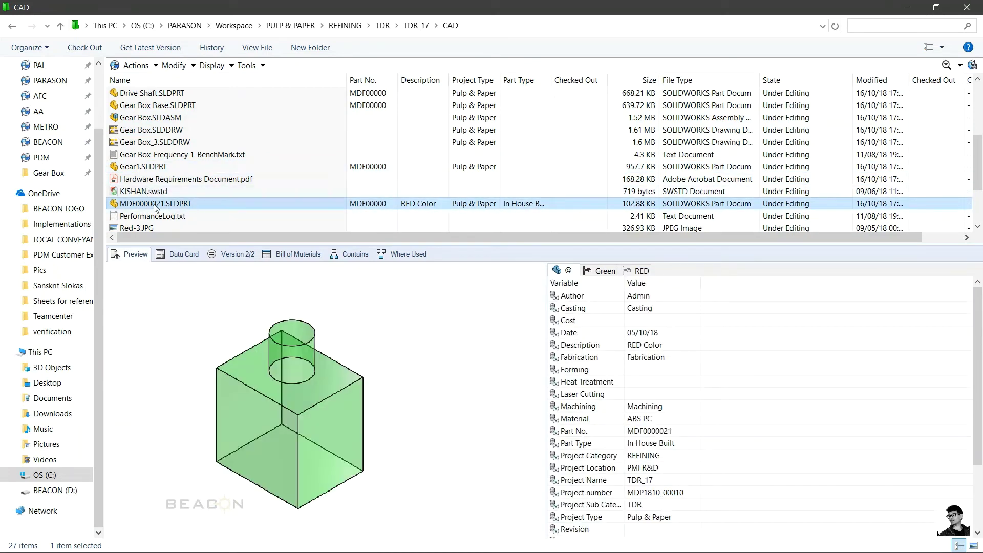
{"action": "left_click", "coordinate": [601, 271]}
{"action": "left_click", "coordinate": [641, 272]}
{"action": "left_click", "coordinate": [613, 271]}
{"action": "left_click", "coordinate": [638, 272]}
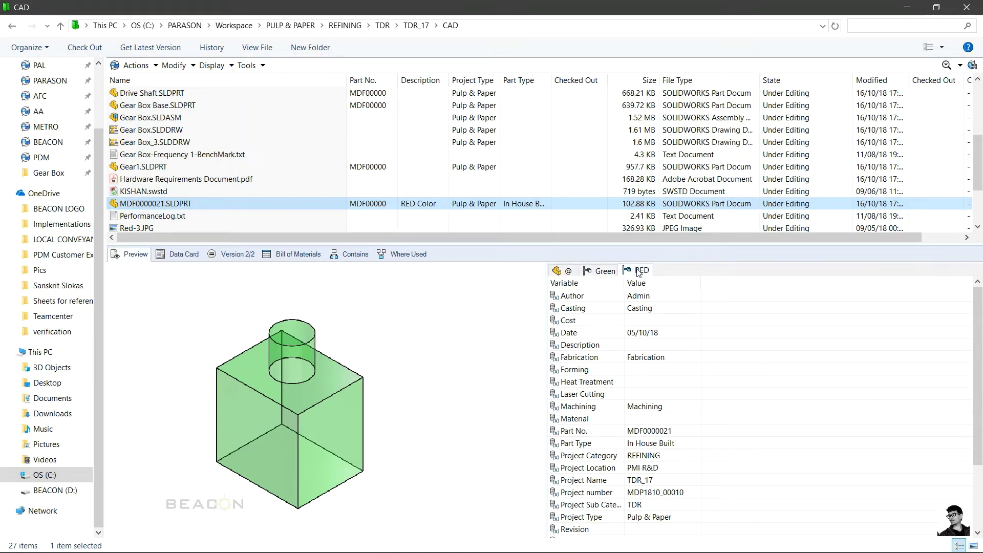
{"action": "left_click", "coordinate": [609, 272]}
{"action": "left_click", "coordinate": [574, 272]}
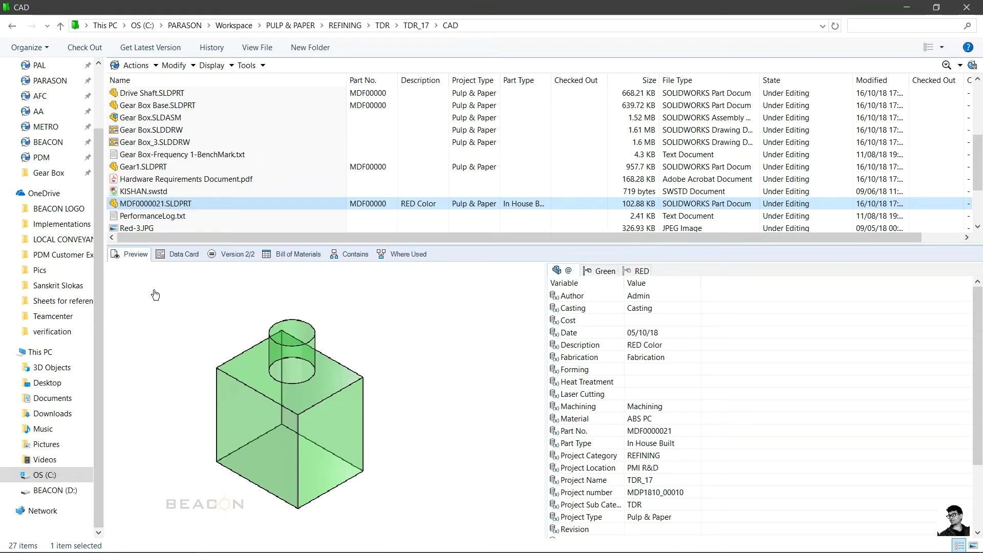
Step: View MDF0000021's Part Treatment and Part Info data card, then Gear Box.SLDDRW's bill of materials
{"action": "left_click", "coordinate": [170, 254]}
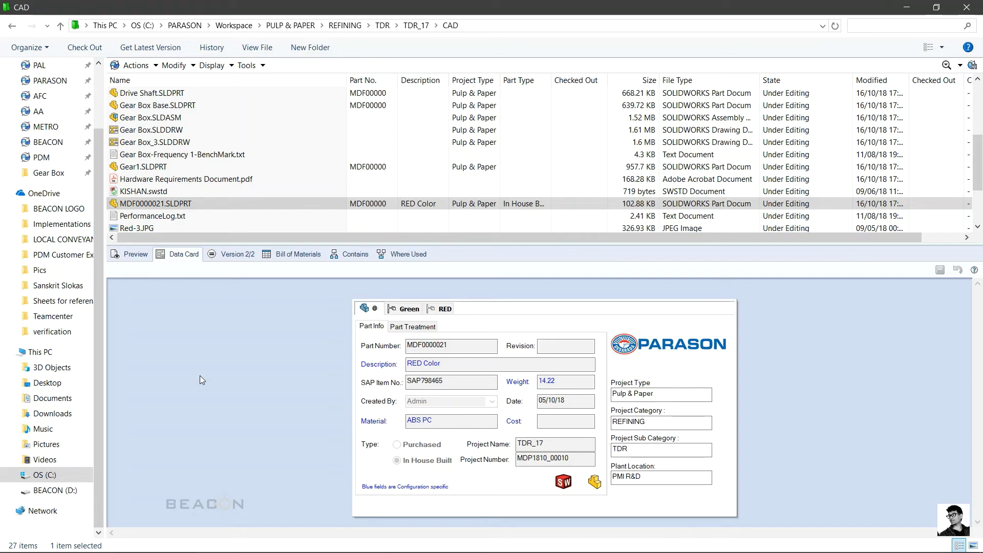
{"action": "left_click", "coordinate": [405, 328]}
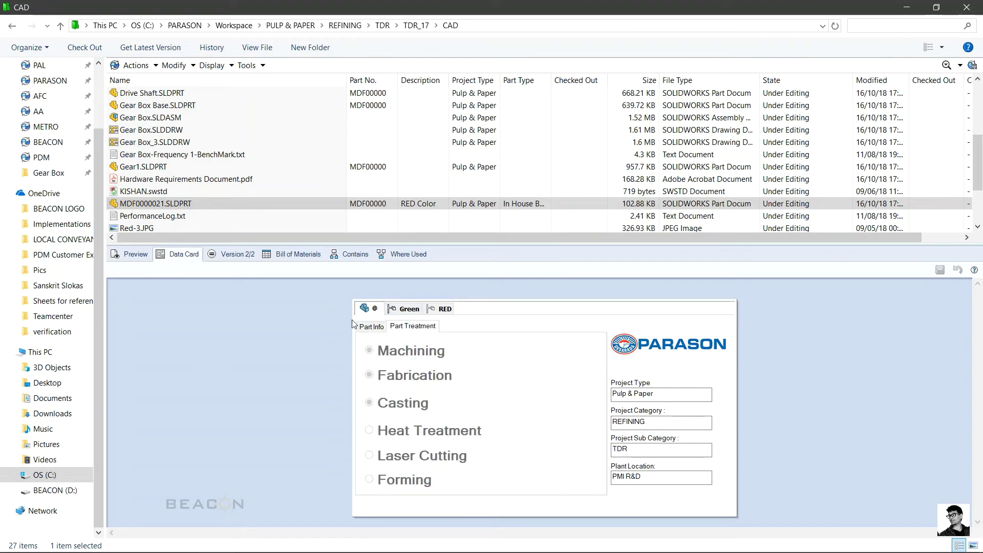
{"action": "left_click", "coordinate": [373, 329]}
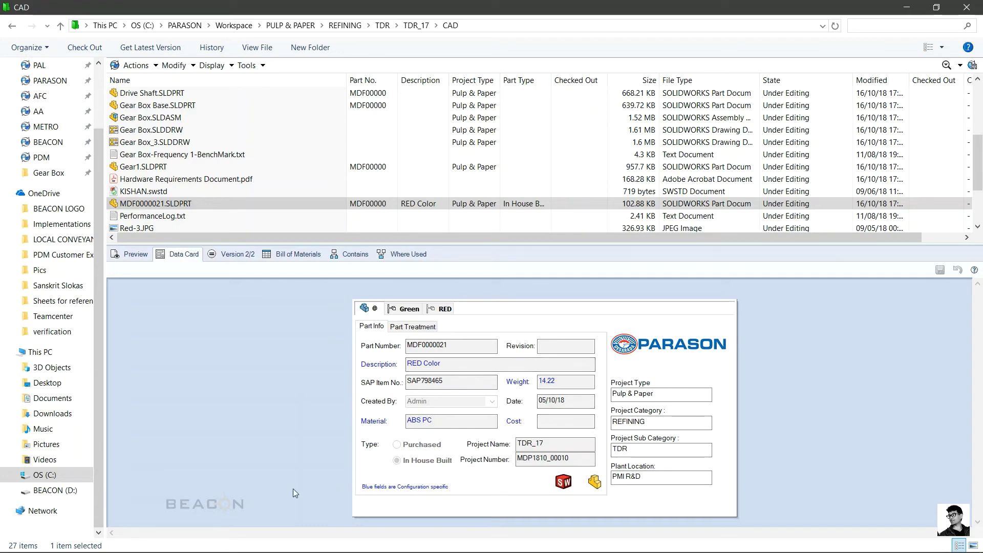
{"action": "left_click", "coordinate": [174, 131]}
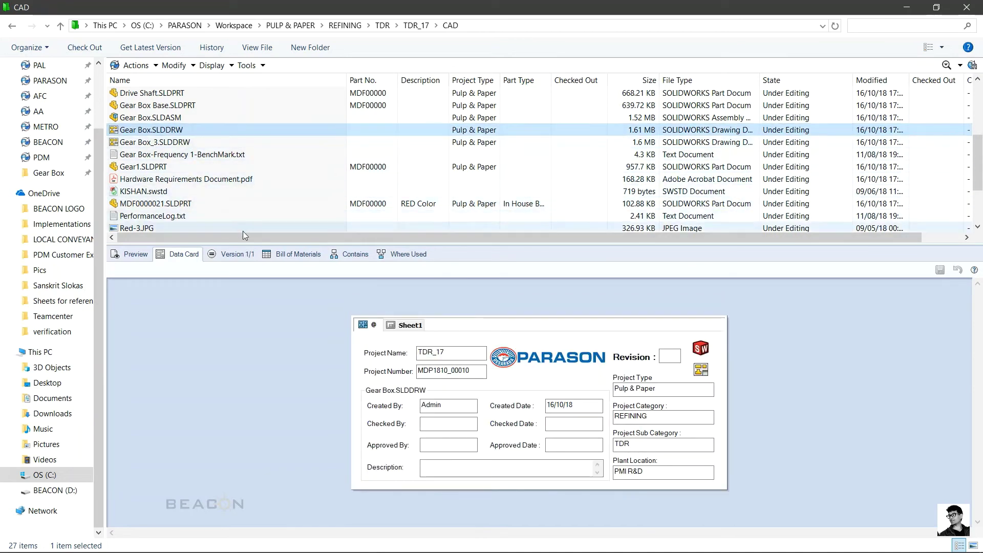
{"action": "left_click", "coordinate": [289, 255]}
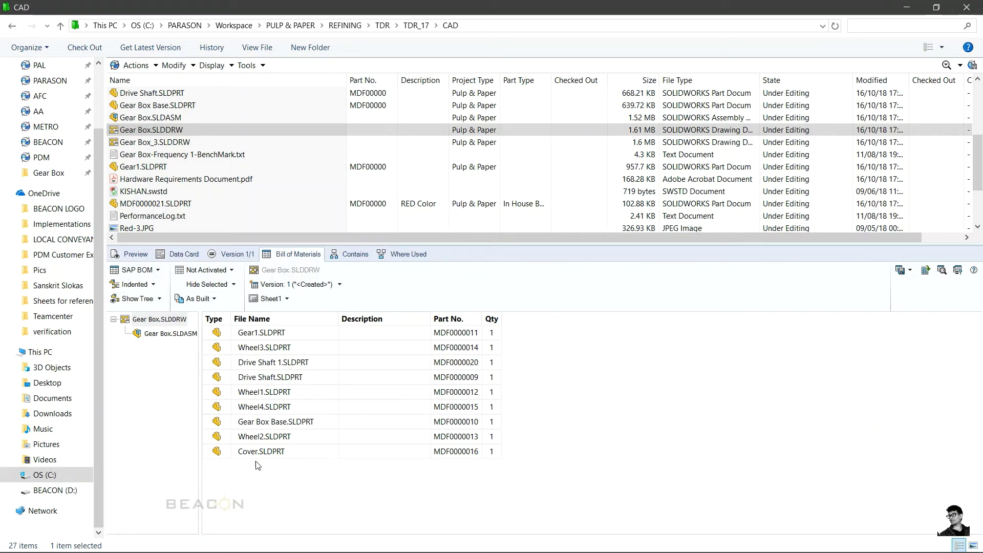
Step: Switch the drawing's BOM between CAD BOM, Purchase BOM and SAP BOM, ending on CAD BOM
{"action": "left_click", "coordinate": [159, 270]}
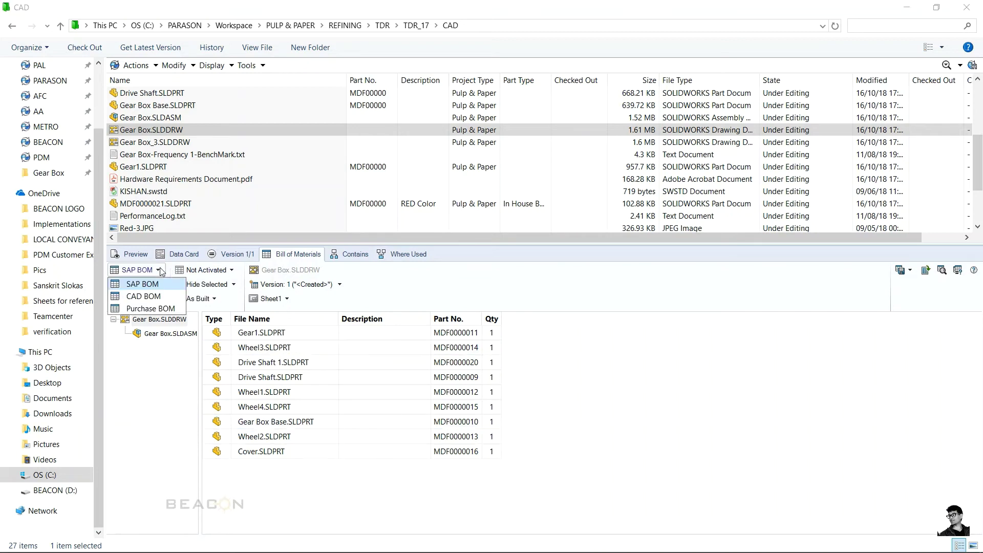
{"action": "left_click", "coordinate": [154, 296]}
{"action": "left_click", "coordinate": [156, 270]}
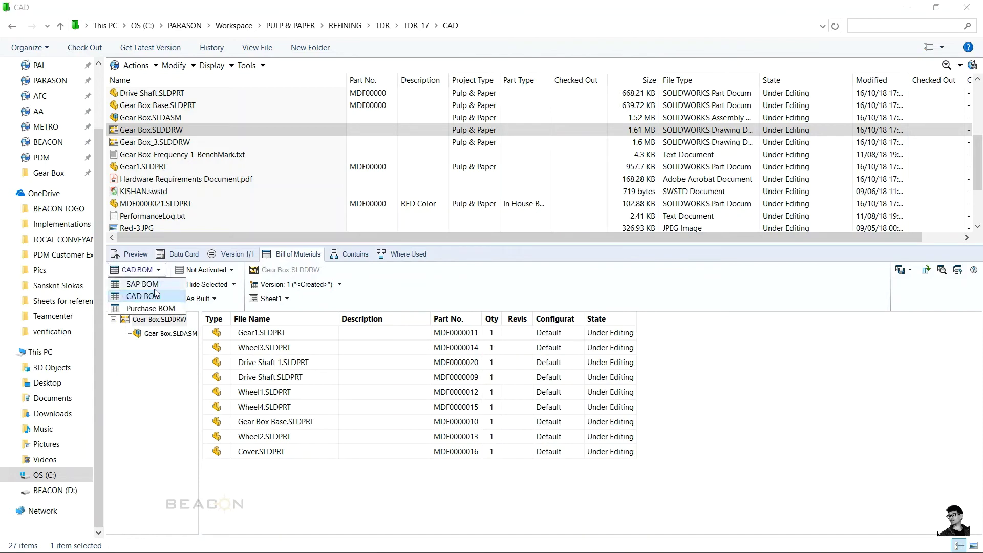
{"action": "left_click", "coordinate": [153, 308]}
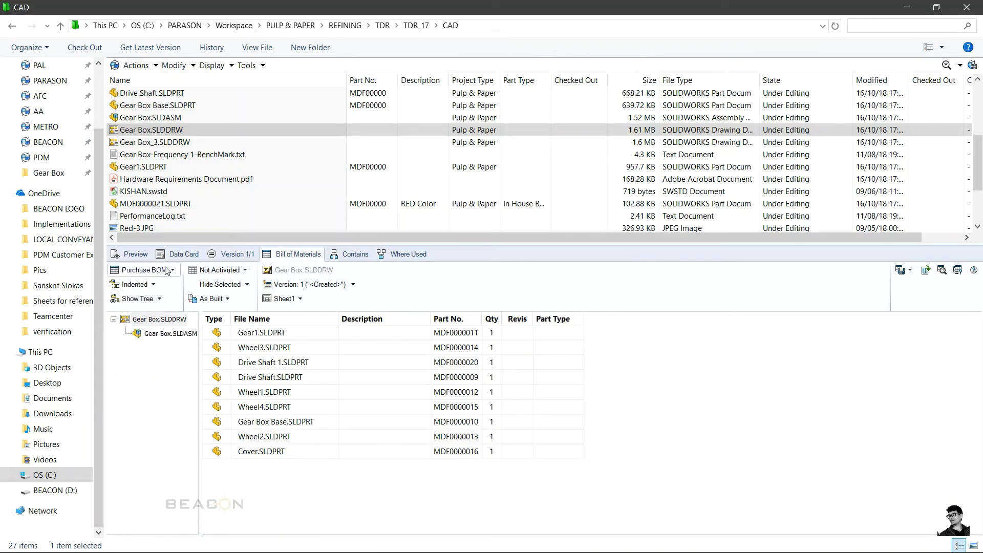
{"action": "left_click", "coordinate": [167, 270]}
{"action": "left_click", "coordinate": [154, 296]}
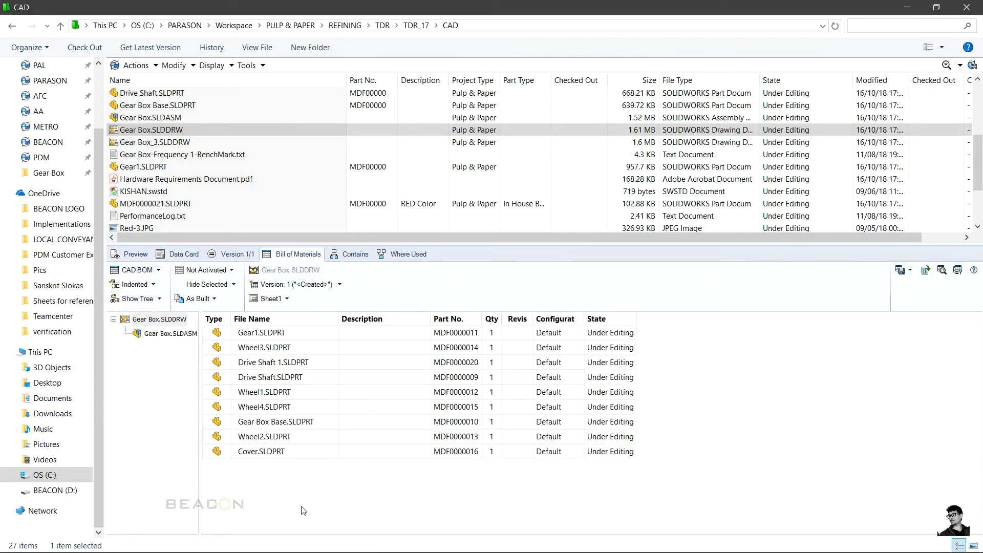
{"action": "left_click", "coordinate": [154, 271]}
{"action": "left_click", "coordinate": [160, 309]}
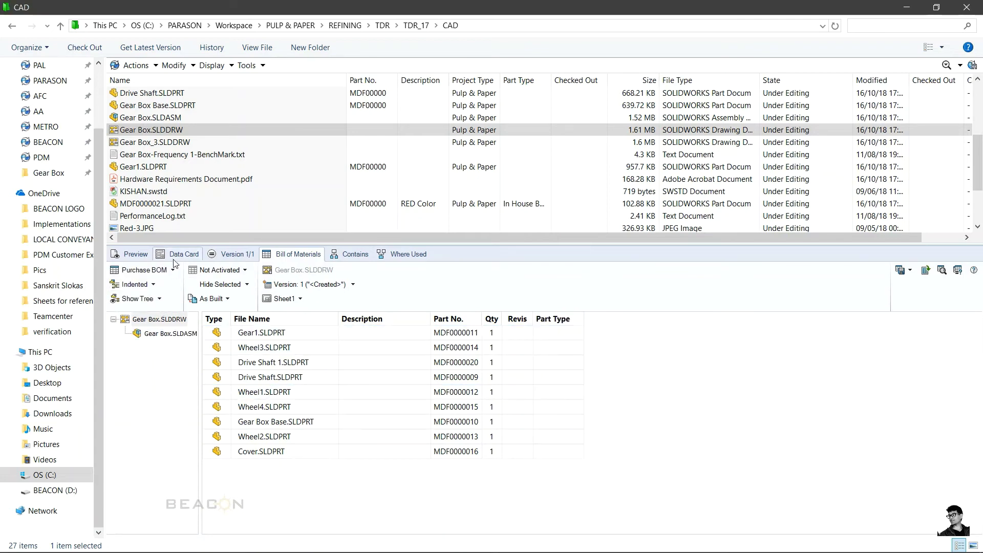
{"action": "left_click", "coordinate": [154, 271]}
{"action": "left_click", "coordinate": [154, 284]}
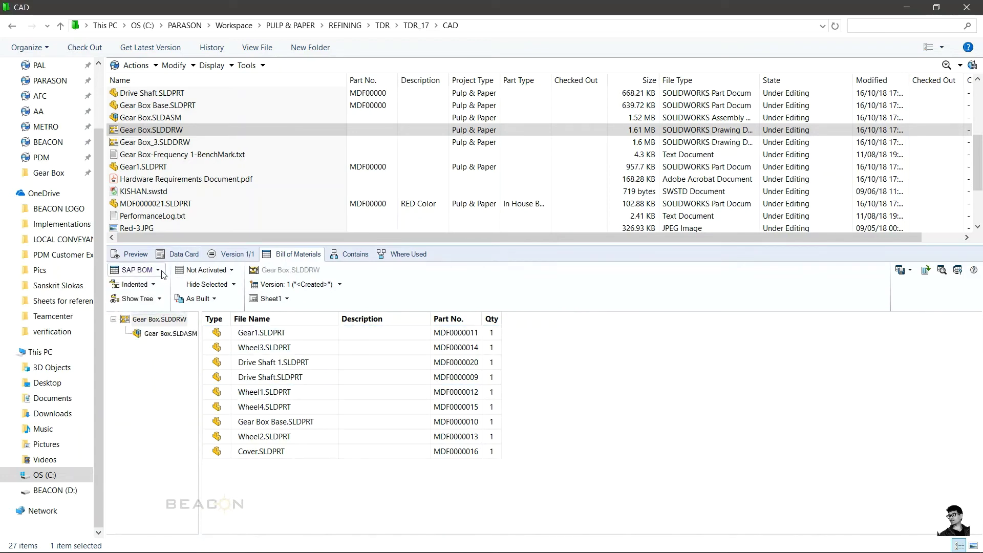
{"action": "left_click", "coordinate": [158, 271]}
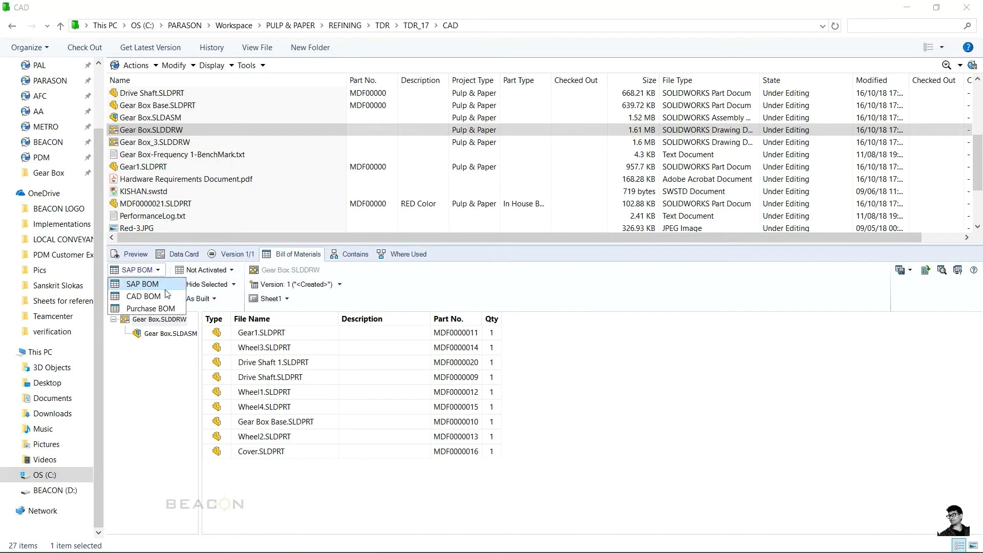
{"action": "left_click", "coordinate": [166, 296]}
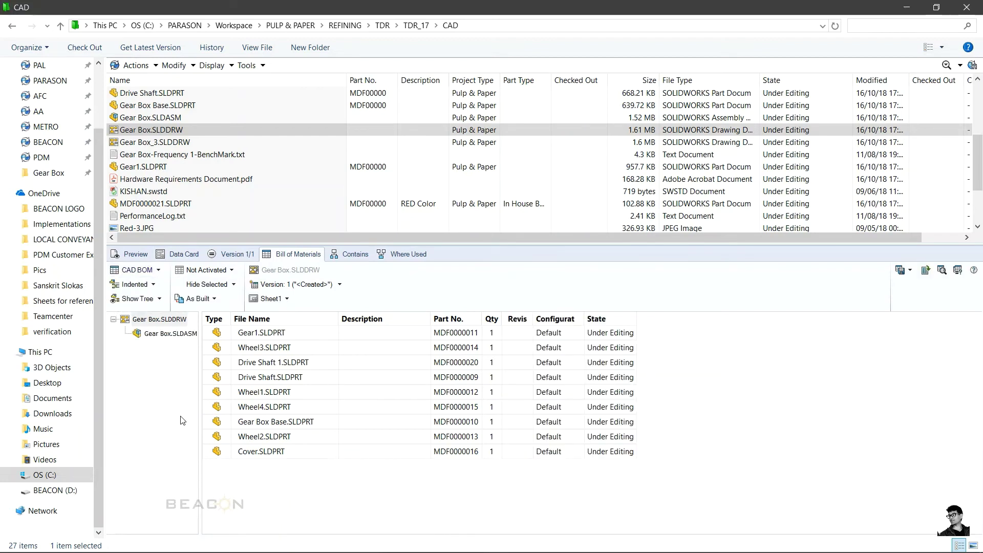
Step: Show Gear Box.SLDASM's CAD BOM with the assembly as top row, using the @ configuration
{"action": "left_click", "coordinate": [163, 119]}
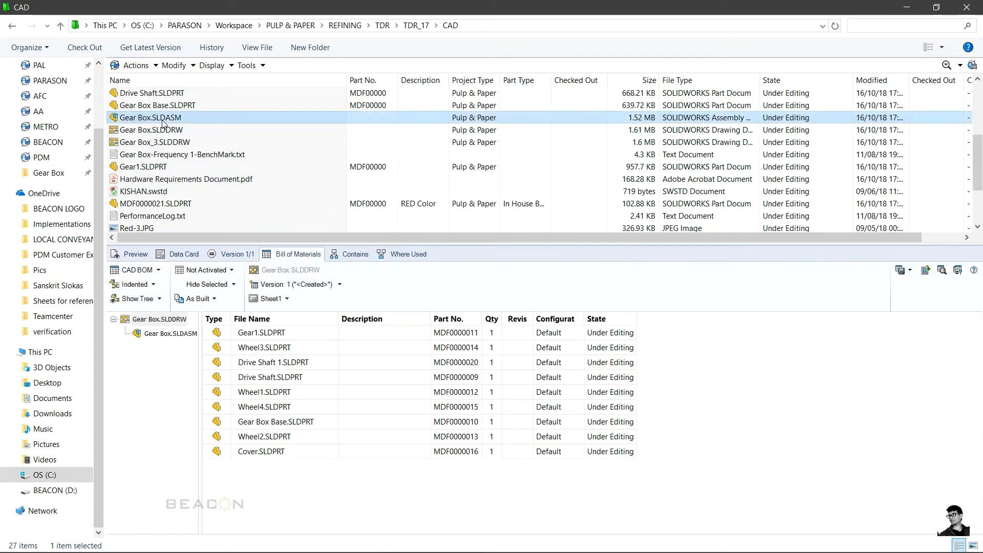
{"action": "left_click", "coordinate": [159, 270]}
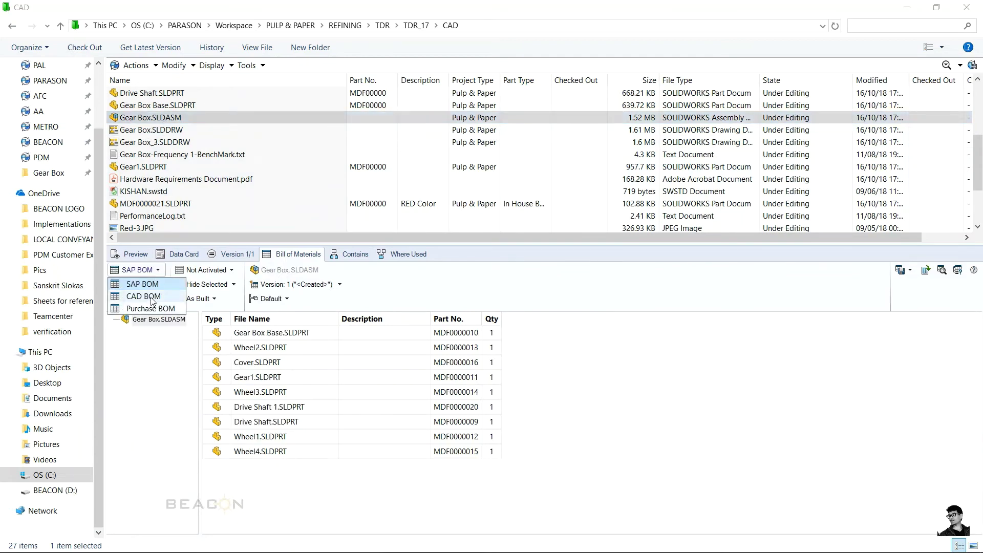
{"action": "left_click", "coordinate": [148, 296]}
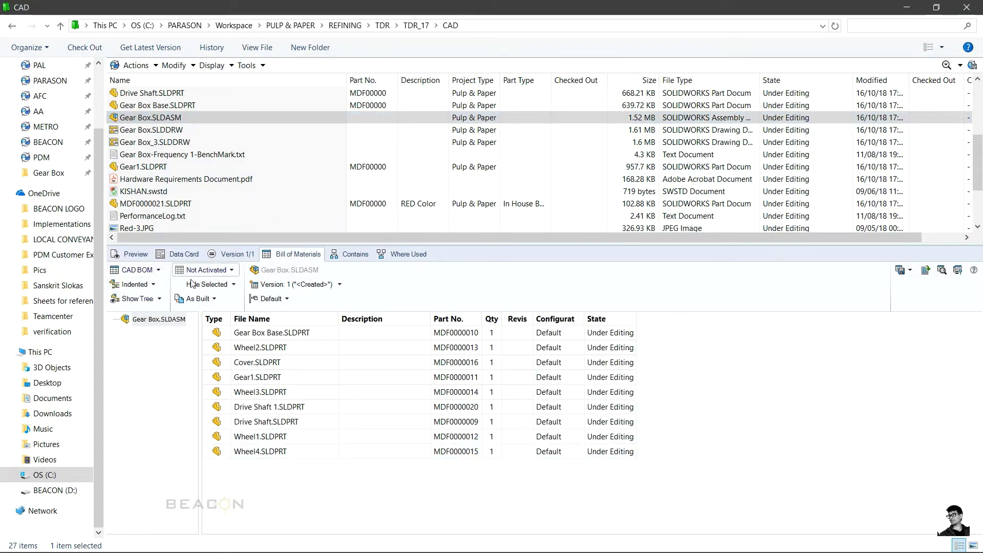
{"action": "left_click", "coordinate": [234, 284]}
{"action": "left_click", "coordinate": [206, 294]}
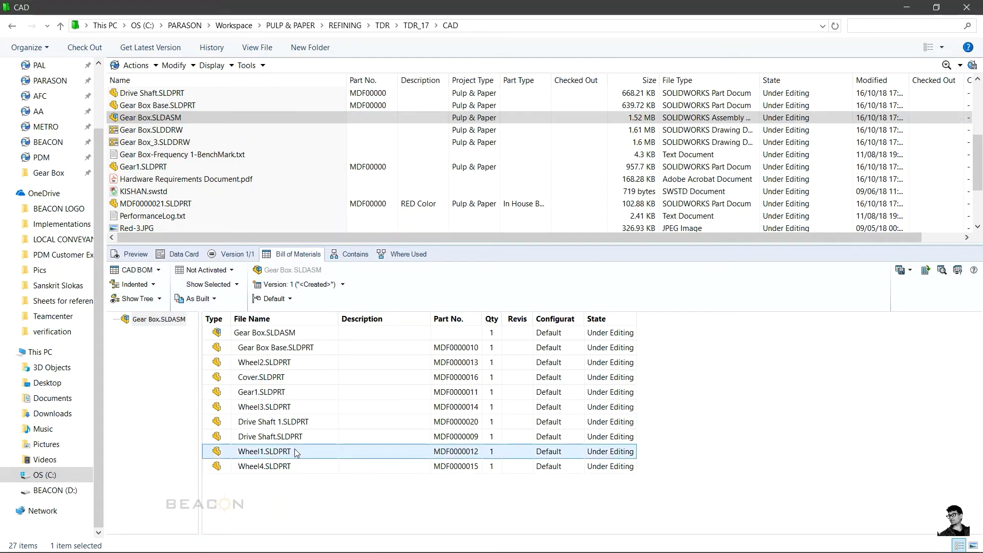
{"action": "left_click", "coordinate": [152, 285]}
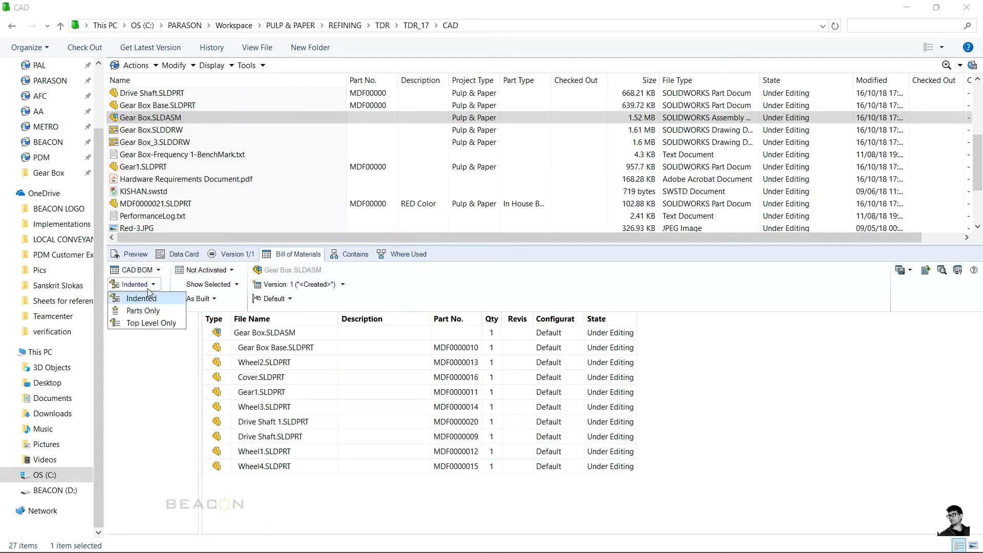
{"action": "left_click", "coordinate": [152, 391]}
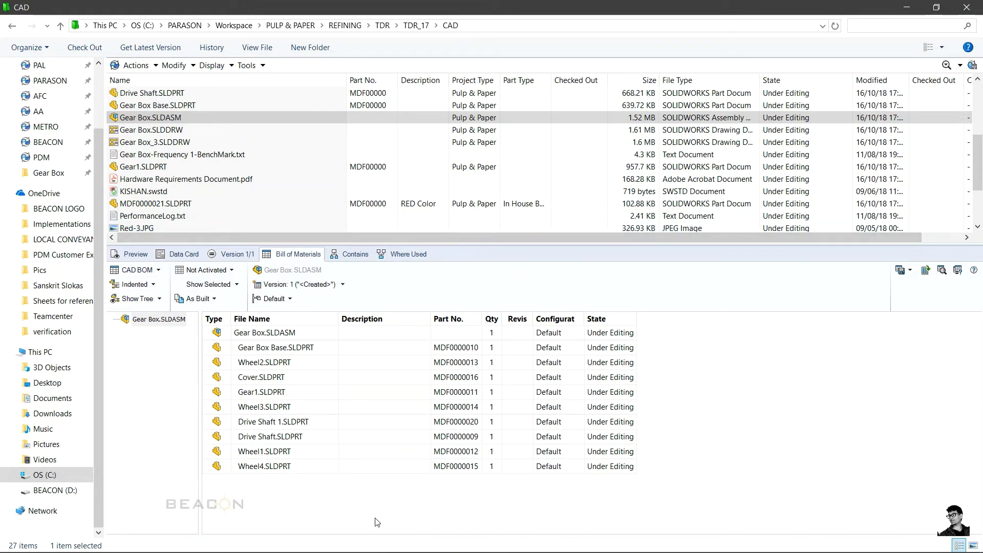
{"action": "left_click", "coordinate": [290, 301]}
{"action": "left_click", "coordinate": [280, 326]}
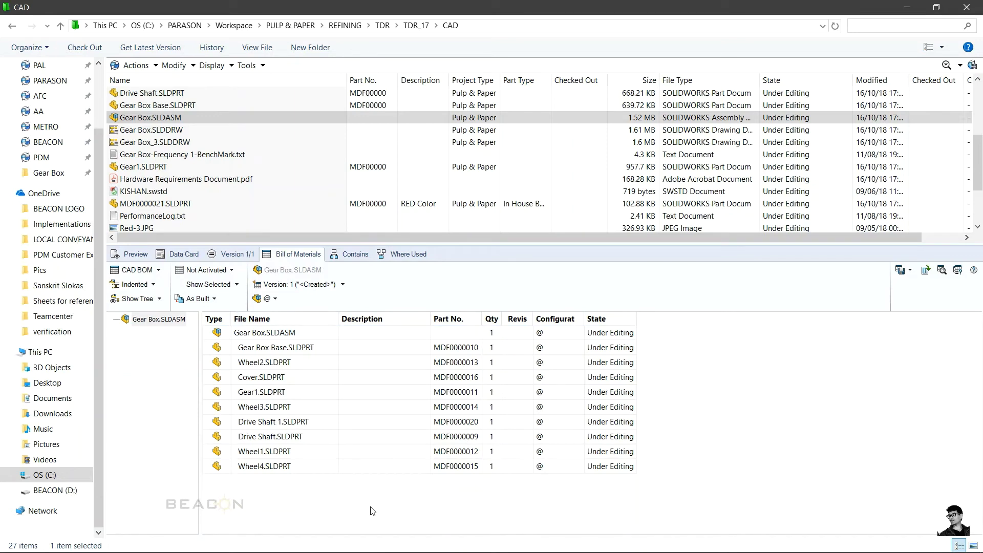
{"action": "left_click", "coordinate": [174, 143]}
Step: Check Gear Box_3.SLDDRW's Contains and Where Used references, then where Gear Box Base.SLDPRT and the Hardware Requirements PDF are used
{"action": "left_click", "coordinate": [350, 254]}
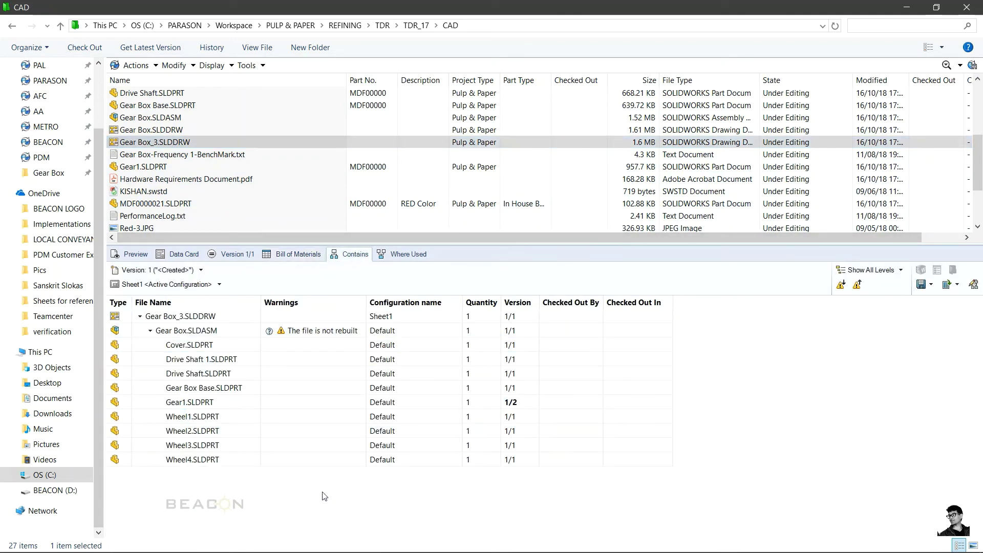
{"action": "left_click", "coordinate": [402, 254]}
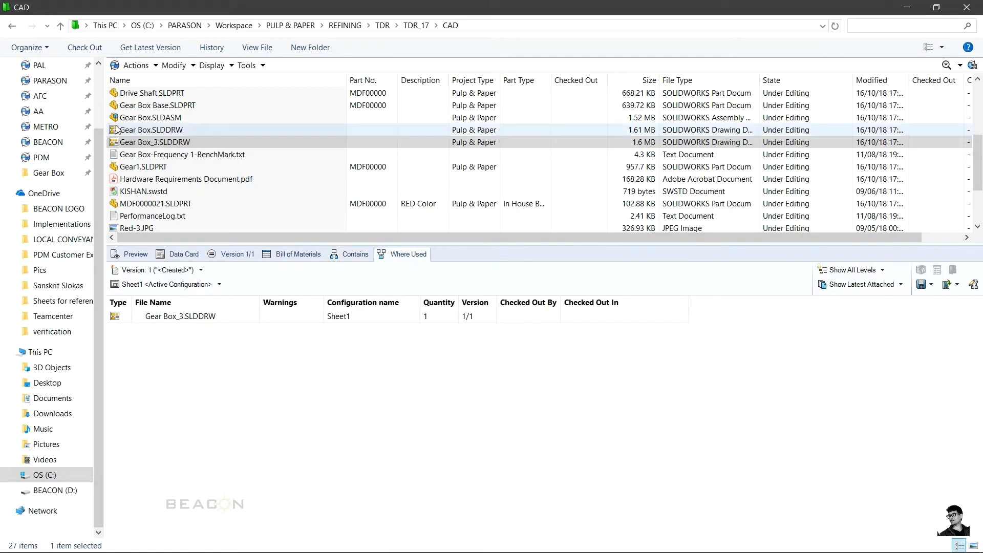
{"action": "left_click", "coordinate": [151, 105]}
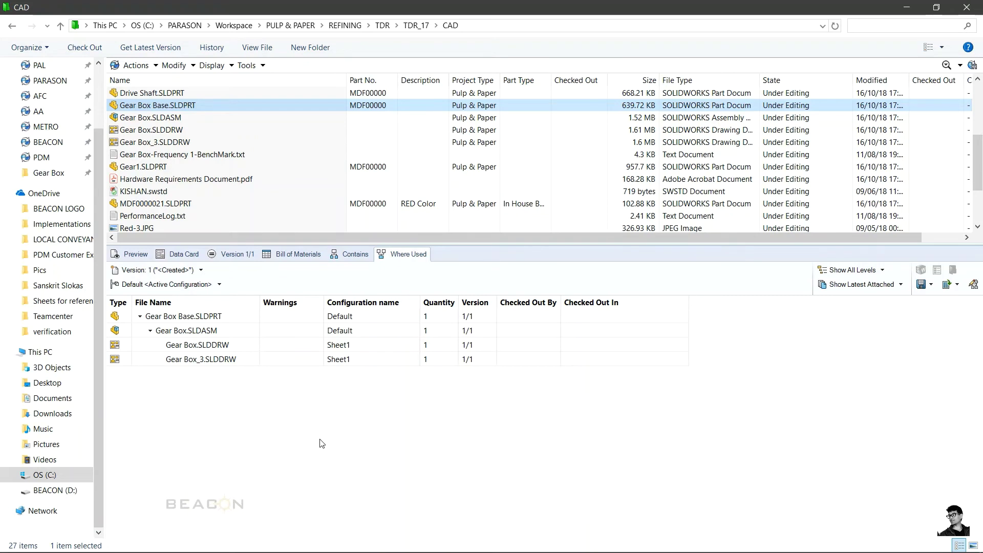
{"action": "left_click", "coordinate": [593, 180]}
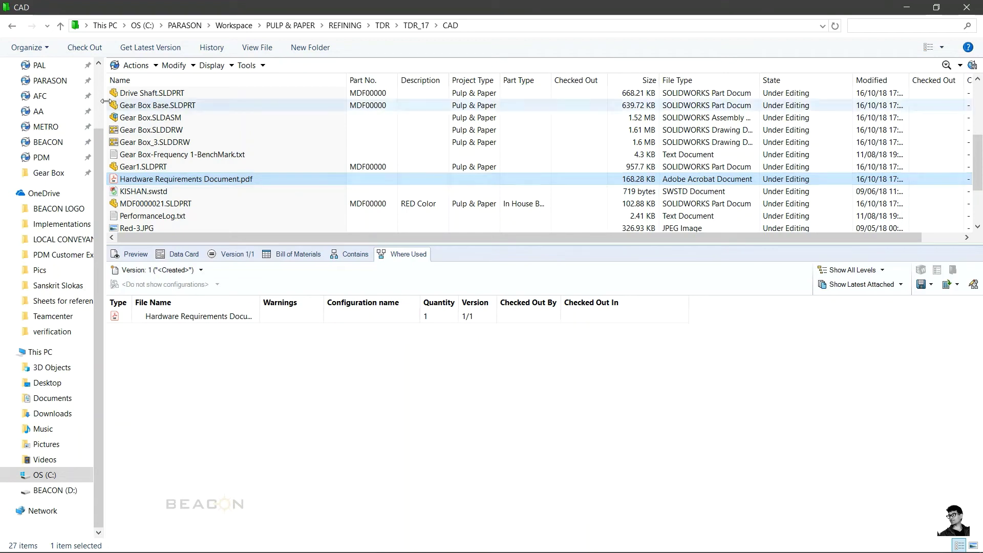
{"action": "left_click", "coordinate": [125, 105]}
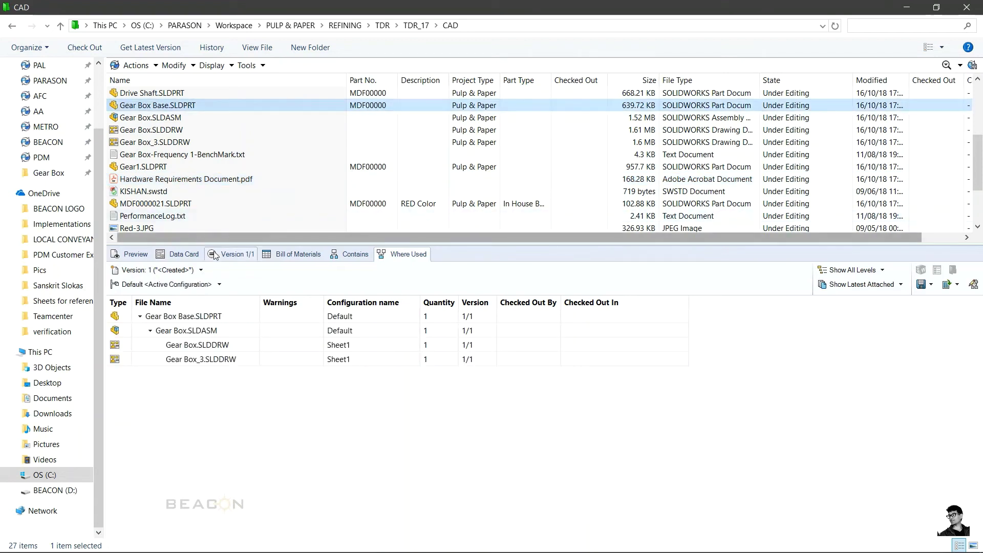
Step: View the data cards of MDF0000021.SLDPRT and Cover.SLDDRW, then go back to the Workspace folder
{"action": "left_click", "coordinate": [192, 259]}
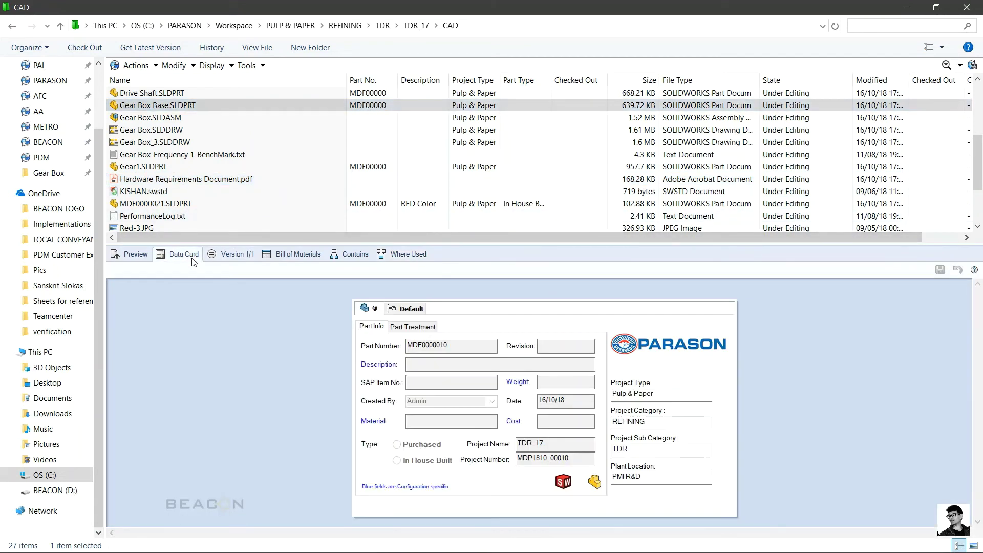
{"action": "left_click", "coordinate": [230, 204]}
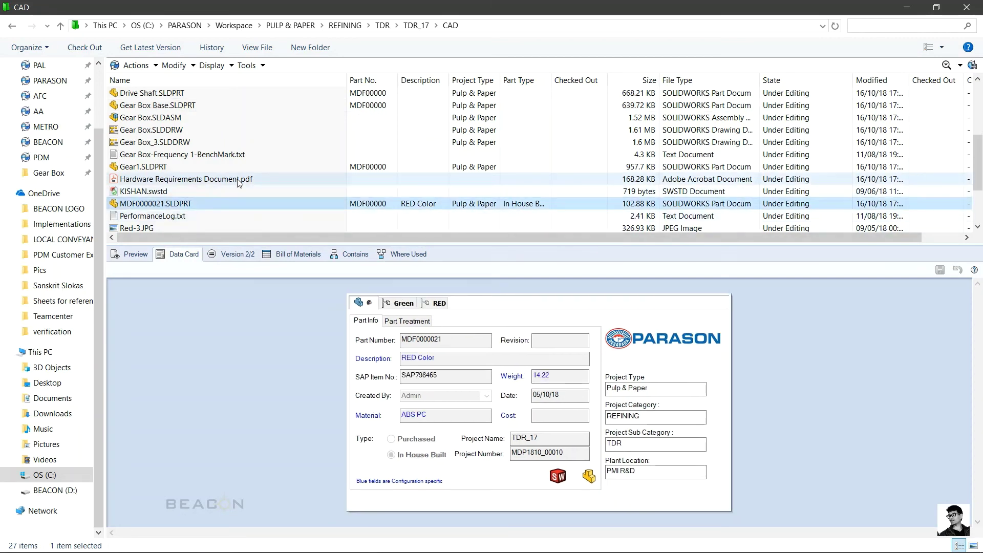
{"action": "scroll", "coordinate": [246, 135], "scroll_direction": "up", "scroll_amount": 4}
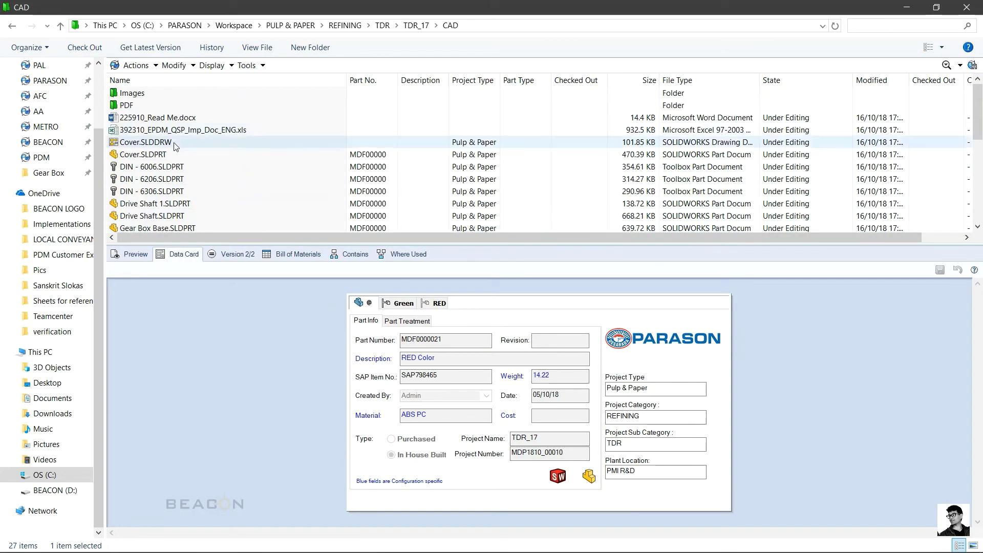
{"action": "left_click", "coordinate": [174, 143]}
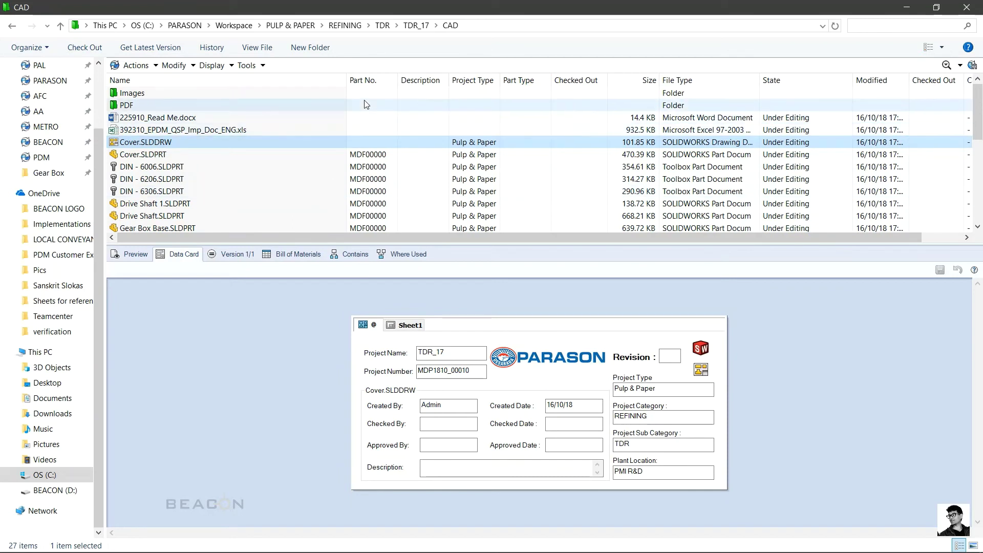
{"action": "left_click", "coordinate": [234, 25]}
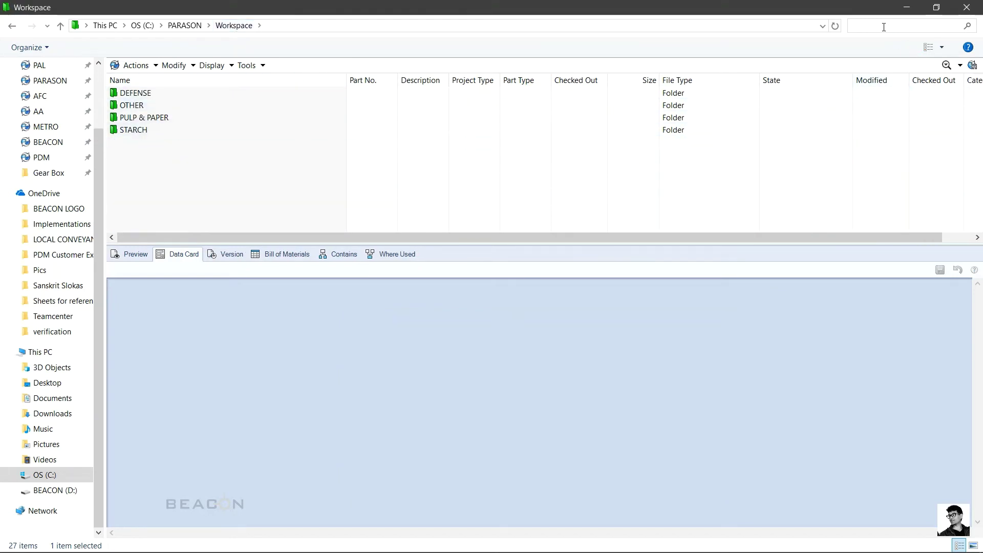
Step: Bring up the vault search form and enlarge it to show all fields
{"action": "left_click", "coordinate": [946, 65]}
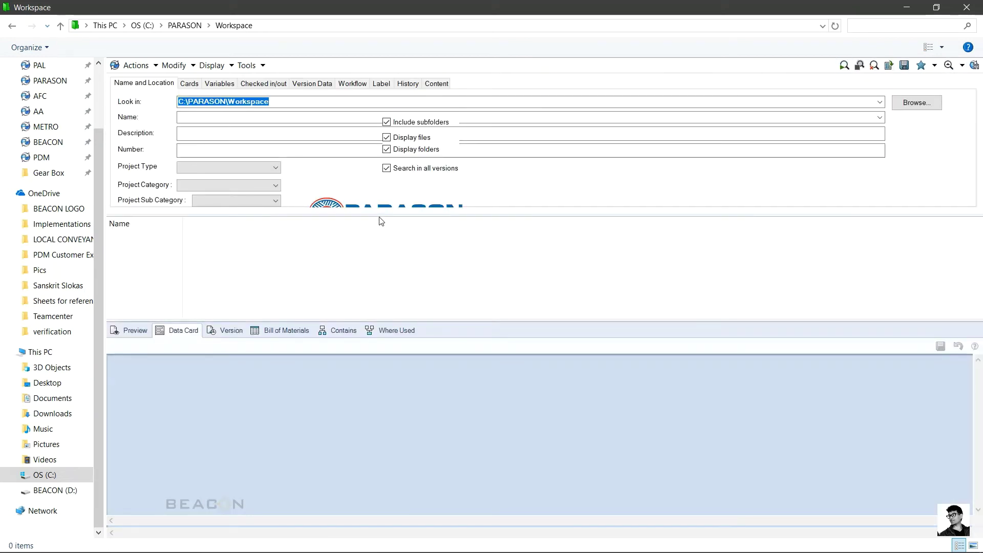
{"action": "left_click_drag", "start_coordinate": [378, 215], "coordinate": [388, 276]}
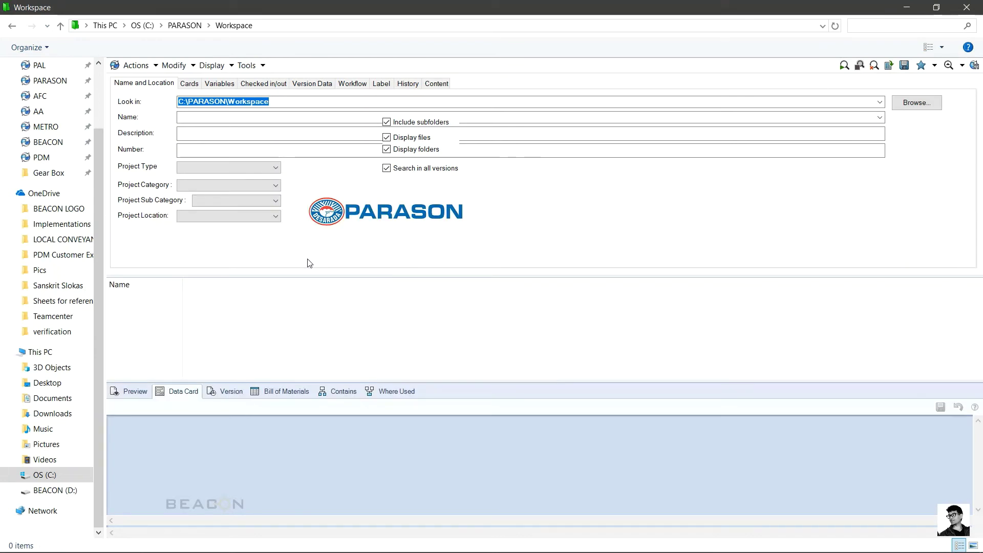
{"action": "left_click", "coordinate": [212, 133]}
{"action": "left_click", "coordinate": [215, 150]}
Step: Search for Project Type PULP & PAPER, Category REFINING, Sub Category PAT, then clear the criteria
{"action": "left_click", "coordinate": [226, 168]}
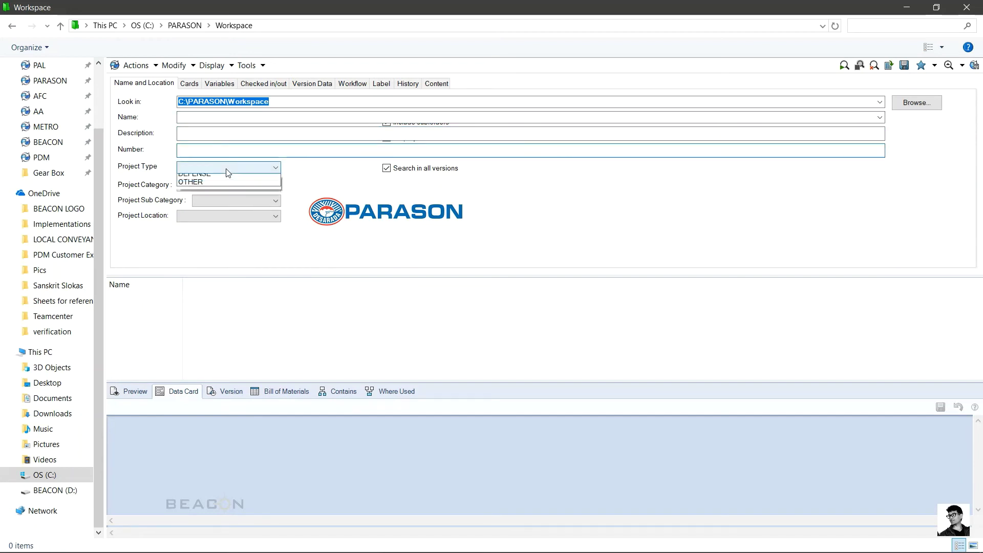
{"action": "left_click", "coordinate": [226, 178]}
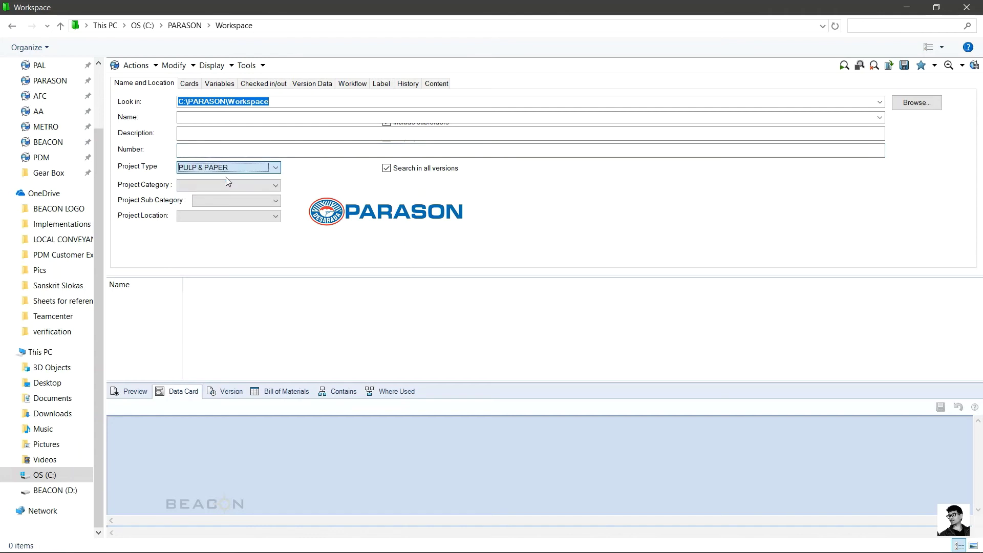
{"action": "left_click", "coordinate": [228, 185]}
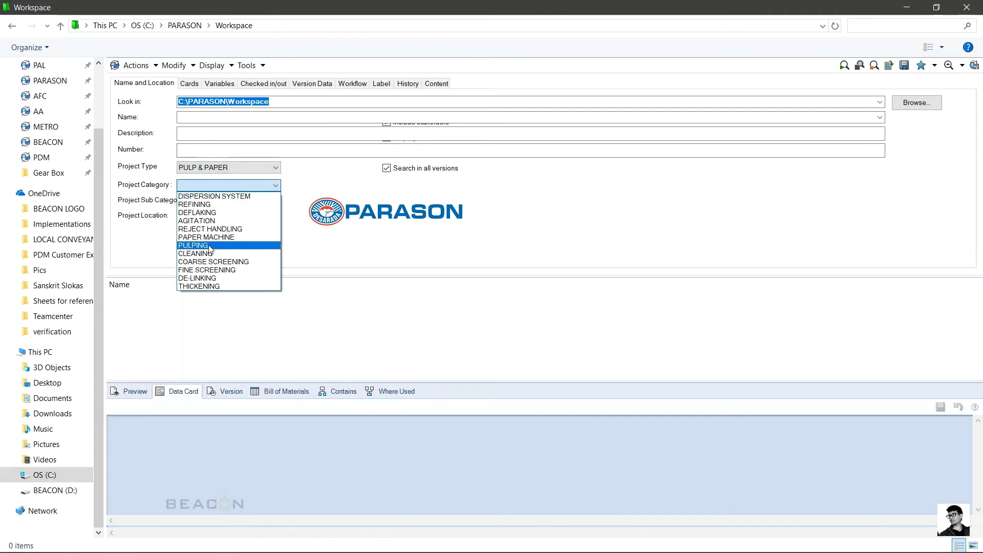
{"action": "left_click", "coordinate": [202, 205]}
{"action": "left_click", "coordinate": [214, 202]}
{"action": "left_click", "coordinate": [220, 211]}
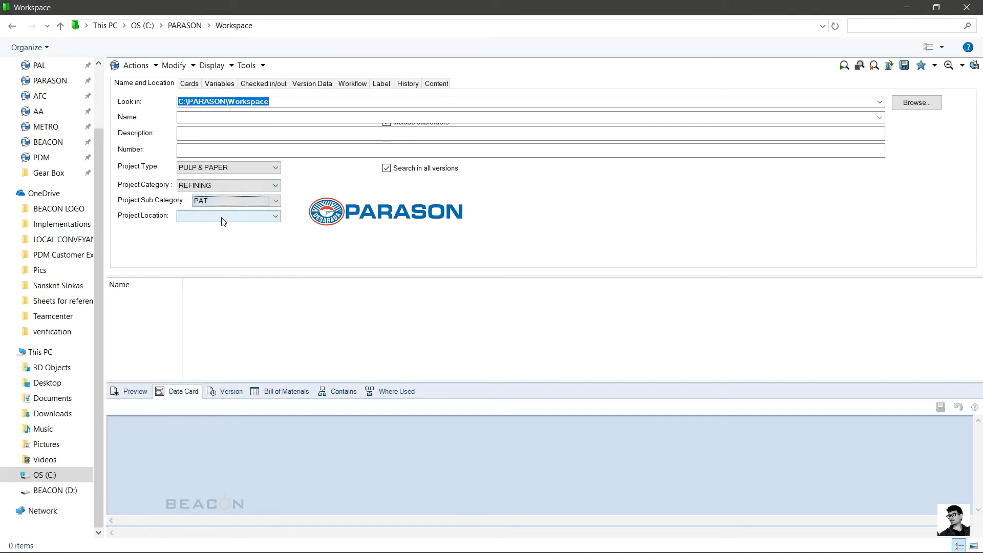
{"action": "left_click", "coordinate": [221, 216]}
{"action": "left_click", "coordinate": [149, 241]}
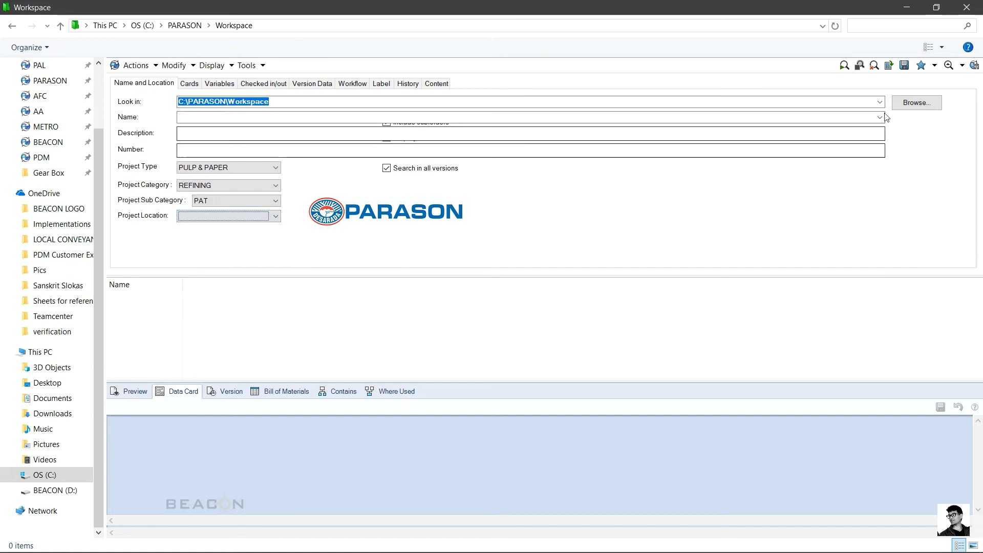
{"action": "left_click", "coordinate": [844, 67]}
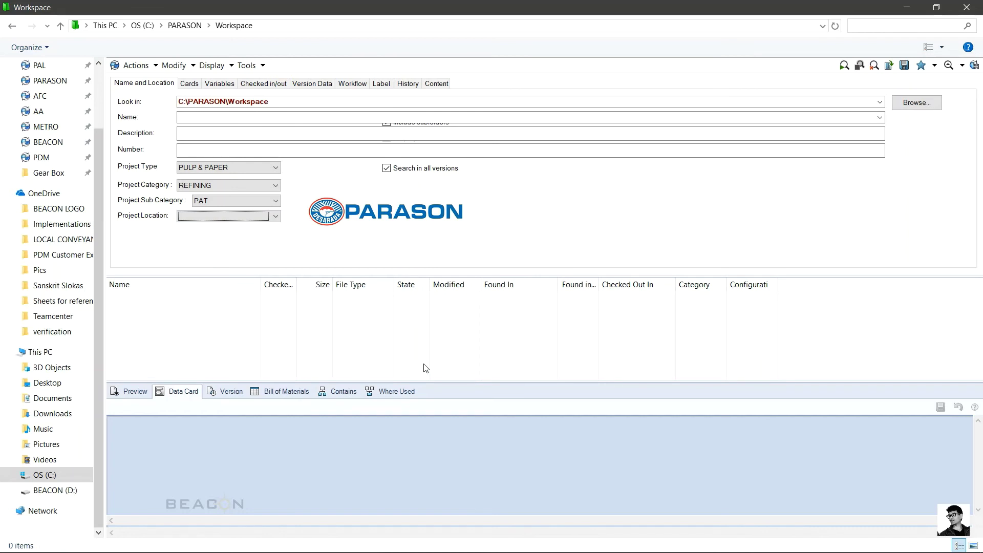
{"action": "left_click", "coordinate": [875, 65]}
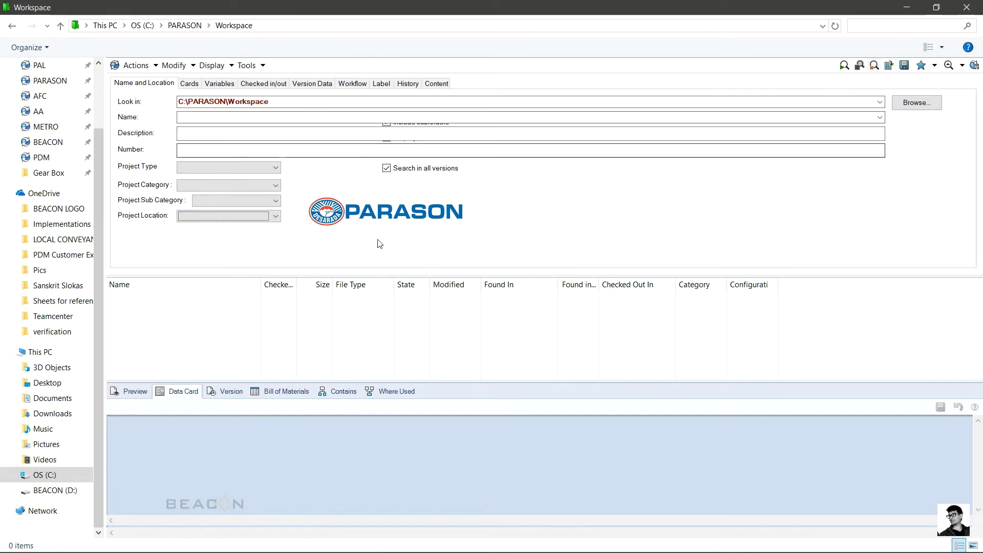
Step: Switch the search to the SOLIDWORKS Part Card fields and enlarge the card area
{"action": "left_click", "coordinate": [197, 85]}
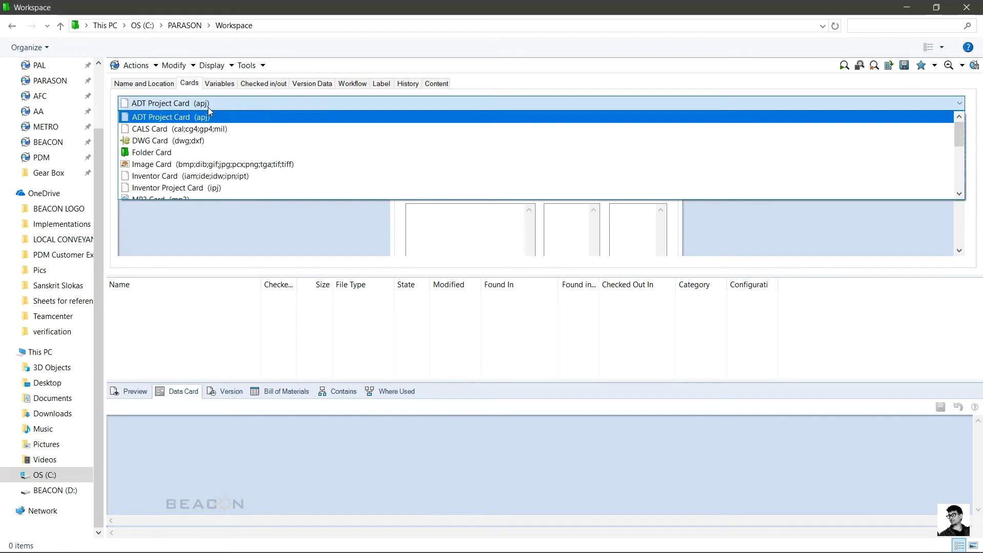
{"action": "scroll", "coordinate": [229, 153], "scroll_direction": "down", "scroll_amount": 3}
{"action": "left_click", "coordinate": [228, 153]}
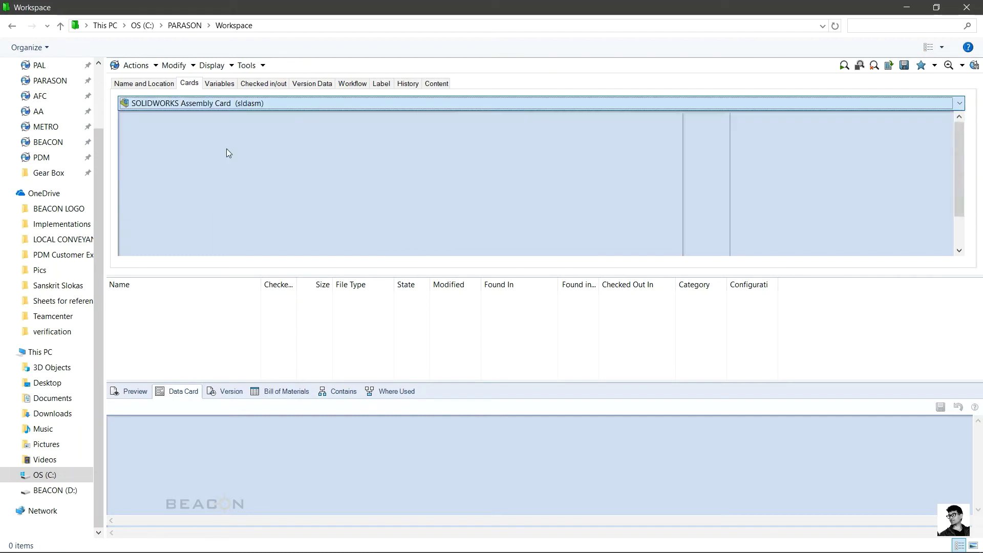
{"action": "scroll", "coordinate": [226, 149], "scroll_direction": "down", "scroll_amount": 1}
{"action": "left_click", "coordinate": [210, 105]}
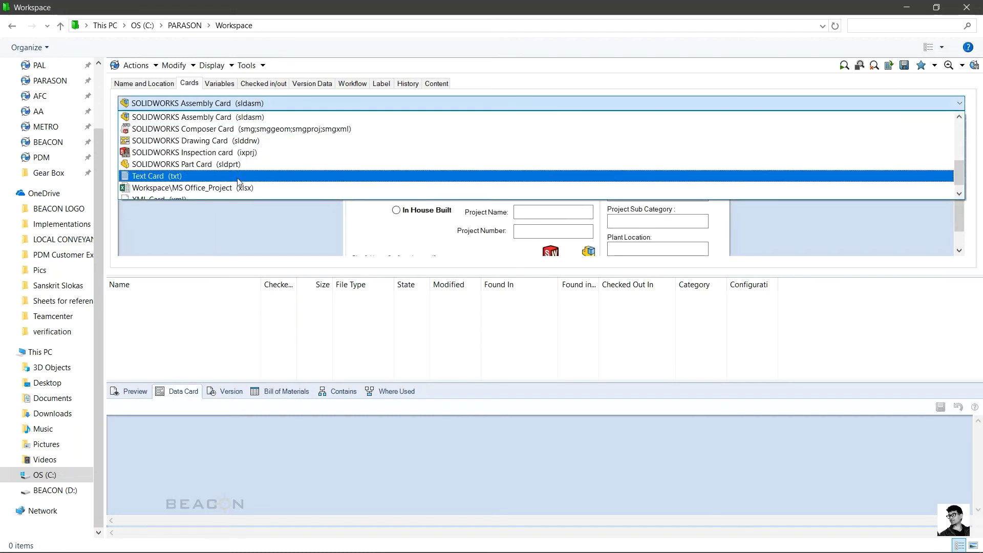
{"action": "left_click", "coordinate": [223, 163]}
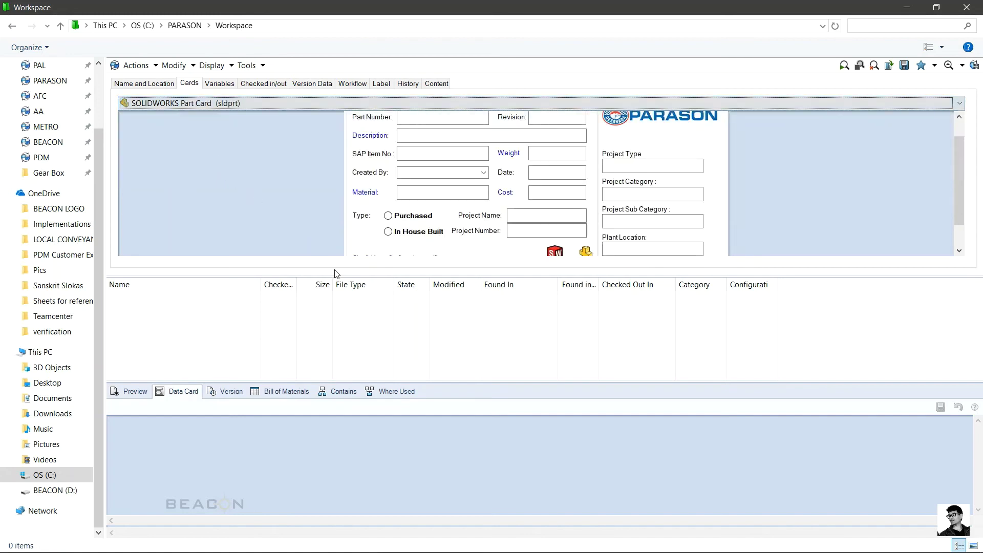
{"action": "left_click_drag", "start_coordinate": [335, 274], "coordinate": [344, 333]}
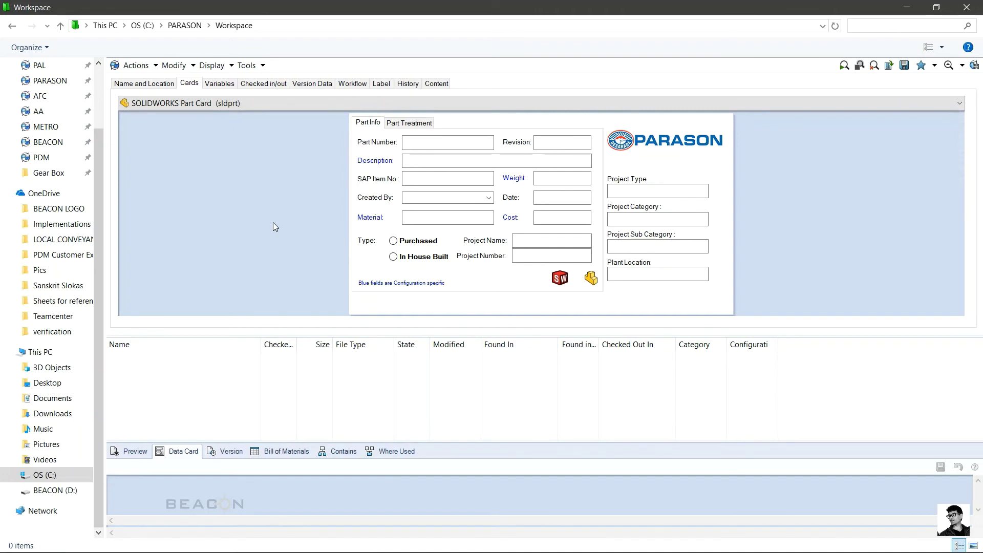
Step: Search for parts created by the administrator and enlarge the results list
{"action": "left_click", "coordinate": [487, 200]}
{"action": "scroll", "coordinate": [428, 215], "scroll_direction": "up", "scroll_amount": 1}
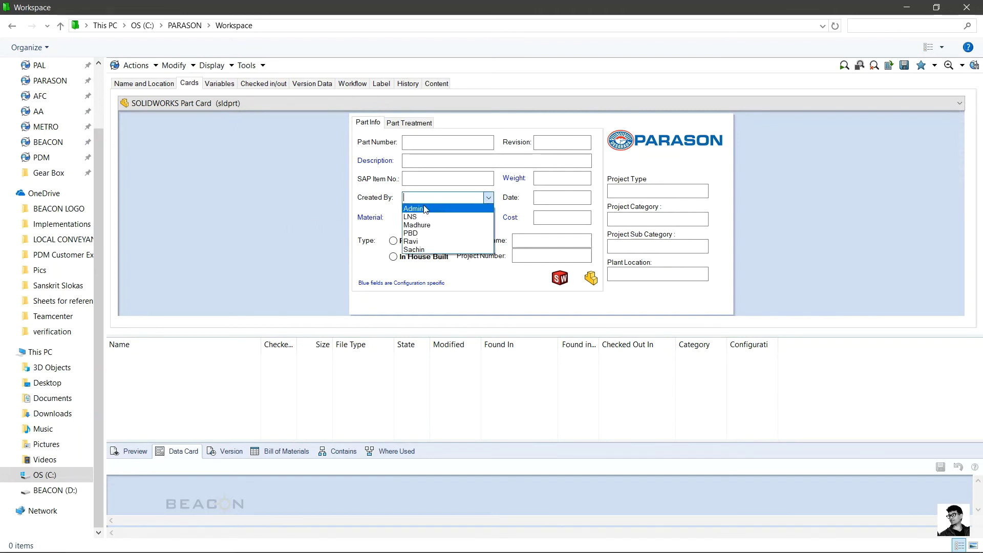
{"action": "left_click", "coordinate": [416, 207]}
{"action": "left_click", "coordinate": [842, 70]}
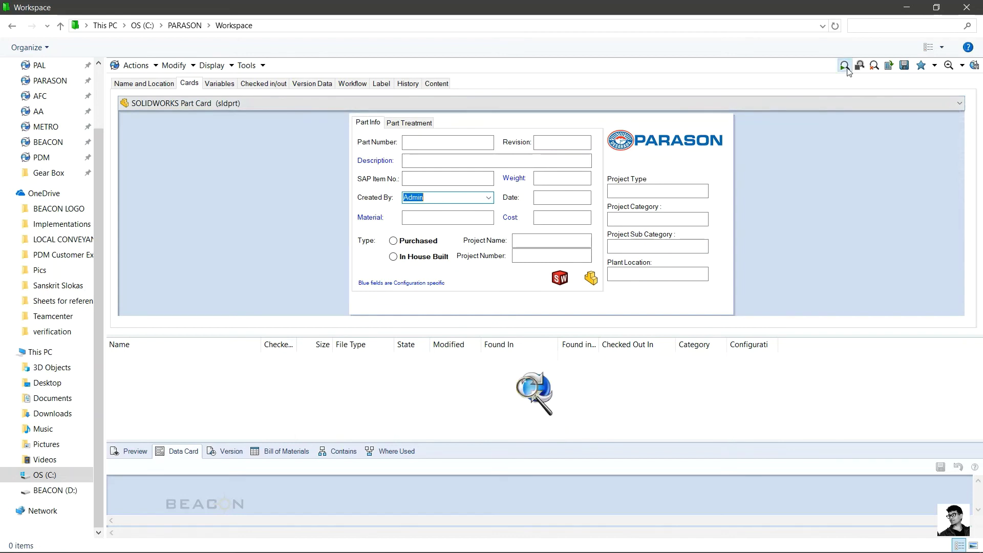
{"action": "left_click_drag", "start_coordinate": [444, 450], "coordinate": [444, 514]}
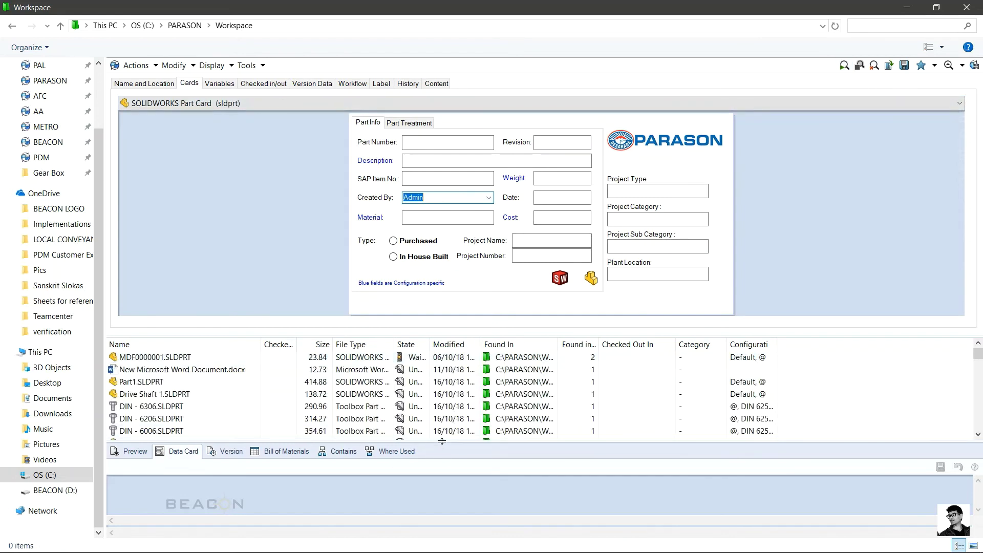
Step: Search for Material 'abs' and select the found MDF0000021 part
{"action": "left_click", "coordinate": [429, 218]}
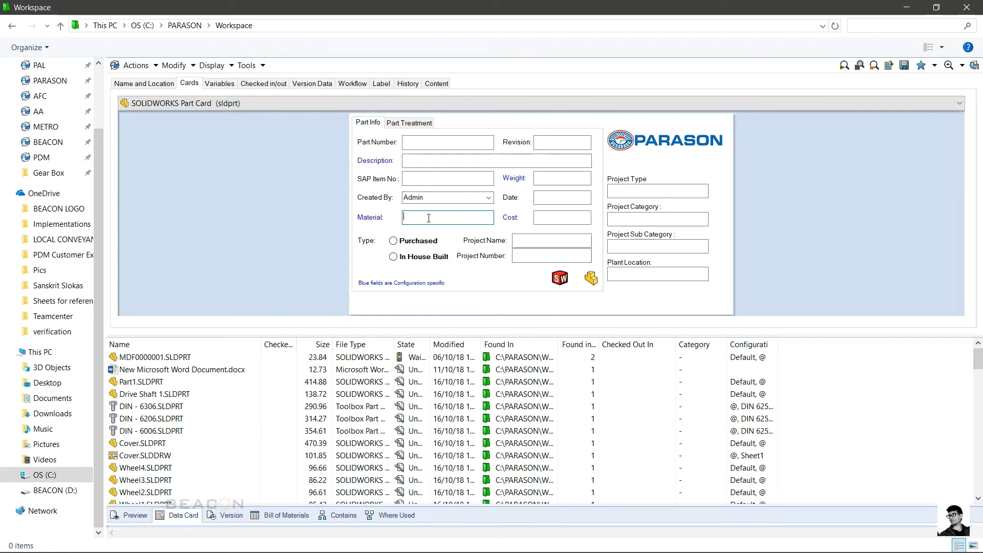
{"action": "type", "text": "abs"}
{"action": "left_click", "coordinate": [844, 65]}
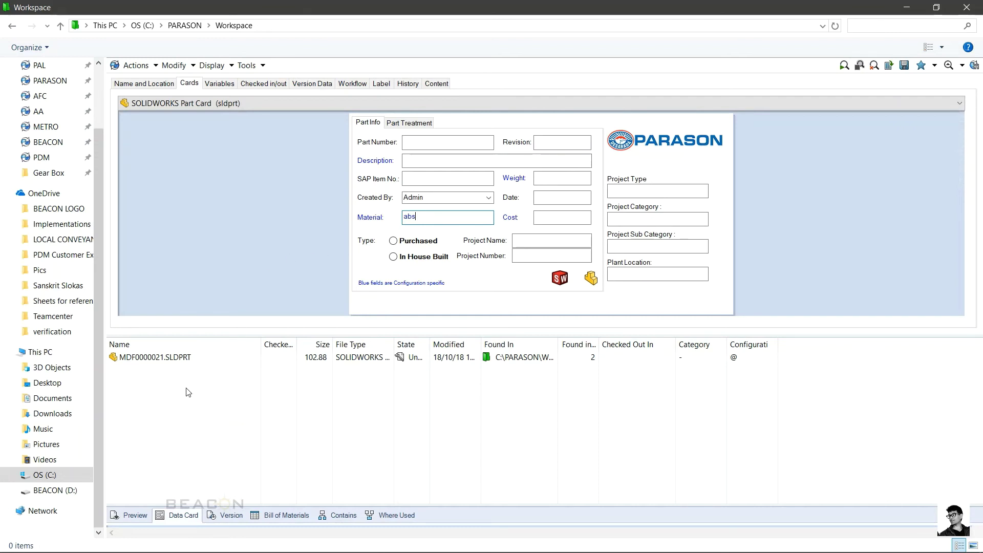
{"action": "left_click", "coordinate": [152, 362]}
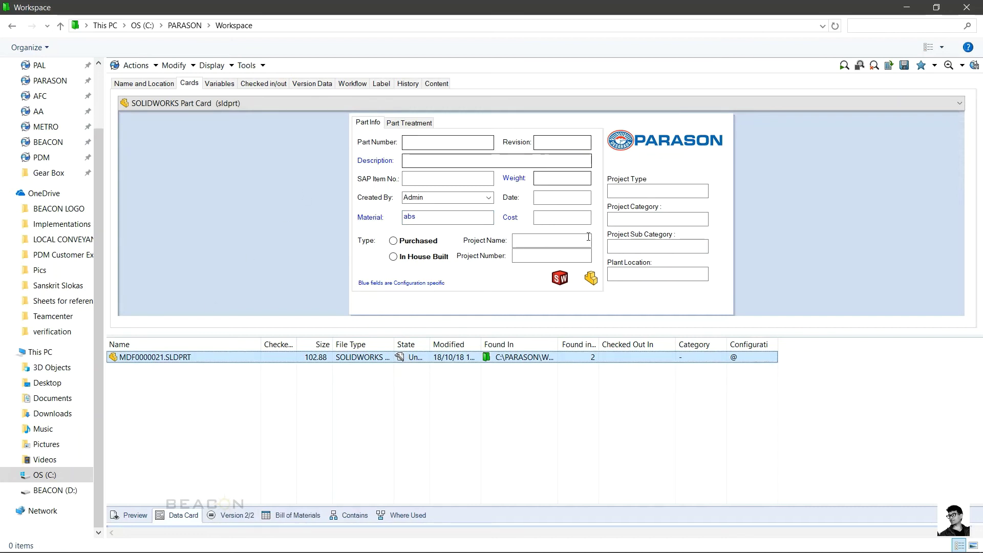
Step: Review the card and each search tab's options, then close the search to return to folders
{"action": "left_click", "coordinate": [408, 124]}
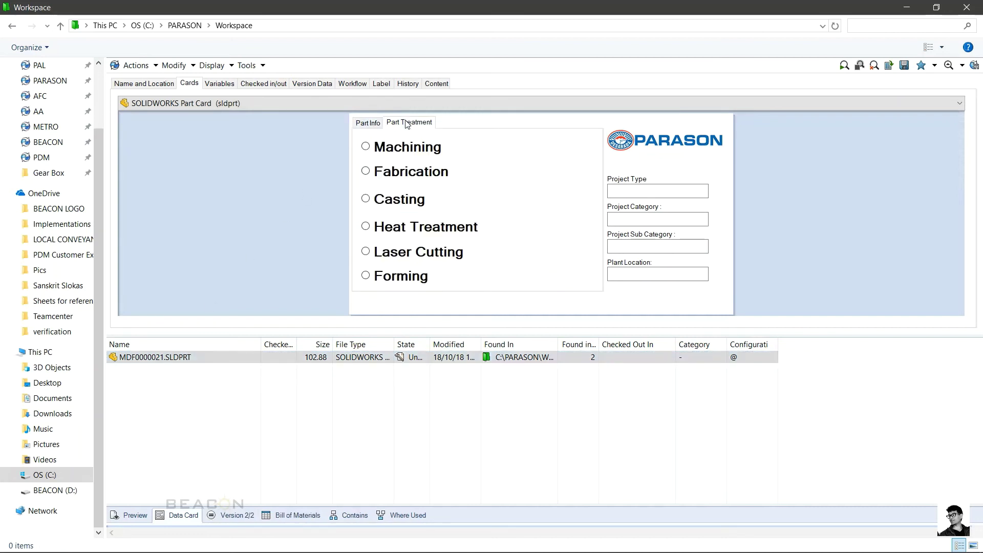
{"action": "left_click", "coordinate": [366, 123]}
{"action": "left_click", "coordinate": [263, 84]}
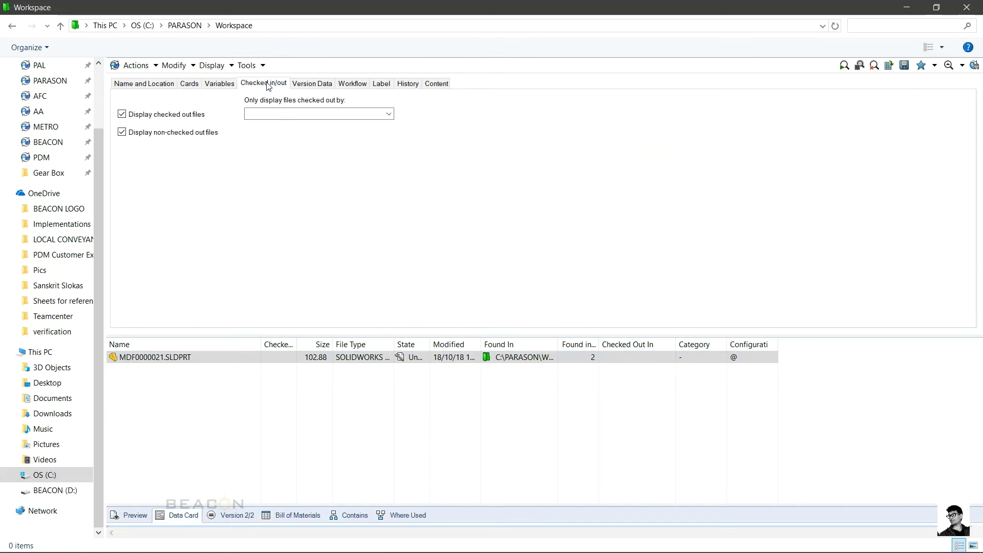
{"action": "left_click", "coordinate": [219, 85]}
{"action": "left_click", "coordinate": [309, 86]}
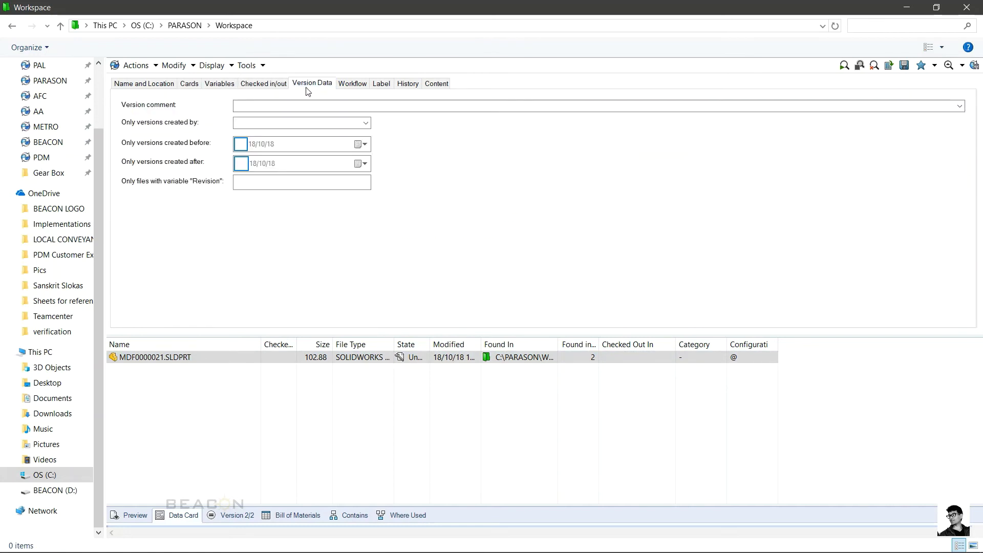
{"action": "left_click", "coordinate": [367, 85]}
{"action": "left_click", "coordinate": [381, 85]}
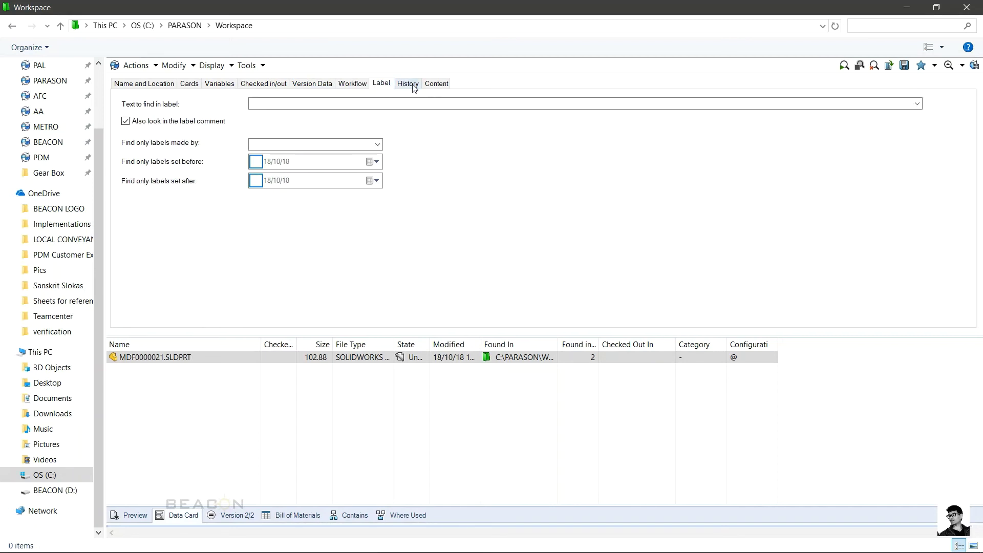
{"action": "left_click", "coordinate": [408, 84]}
{"action": "left_click", "coordinate": [436, 84]}
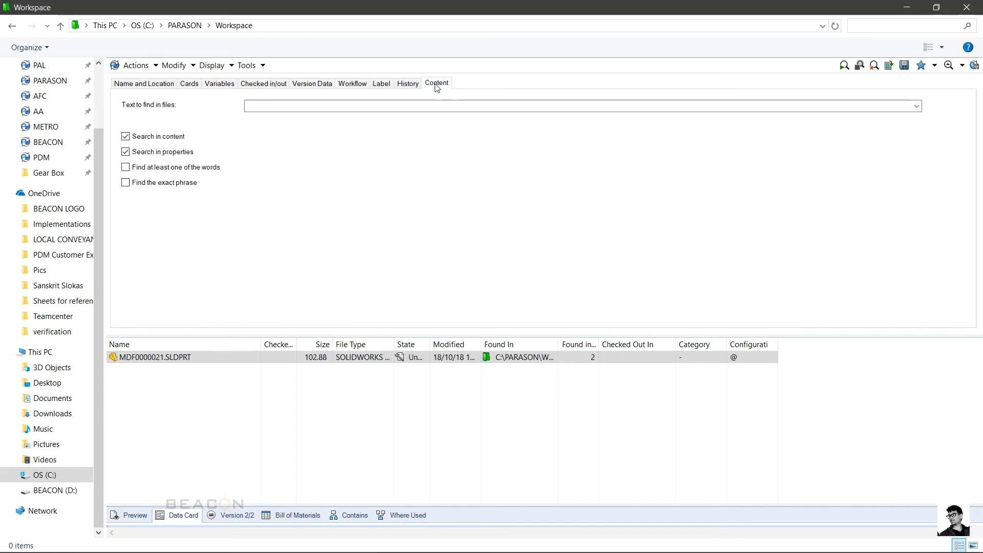
{"action": "left_click", "coordinate": [145, 82]}
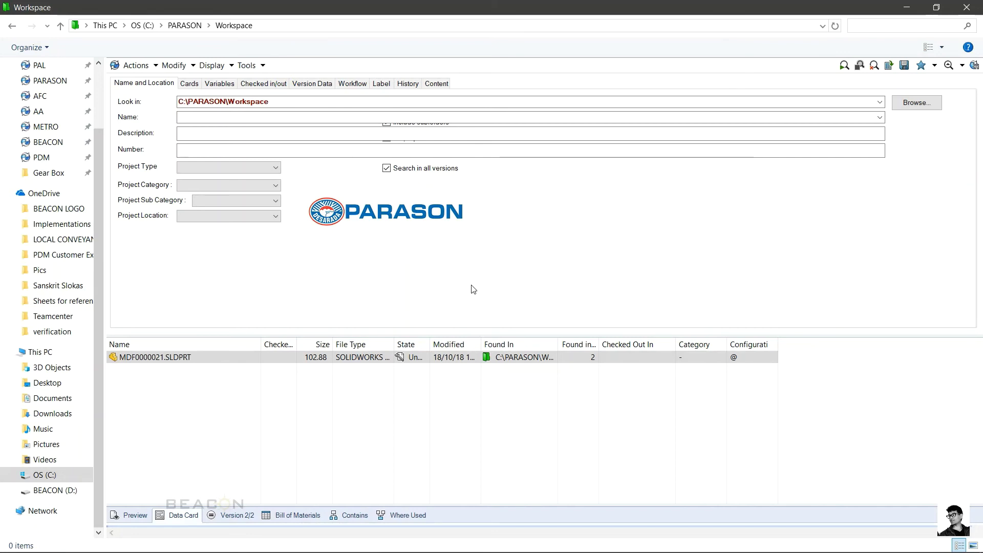
{"action": "left_click", "coordinate": [950, 66]}
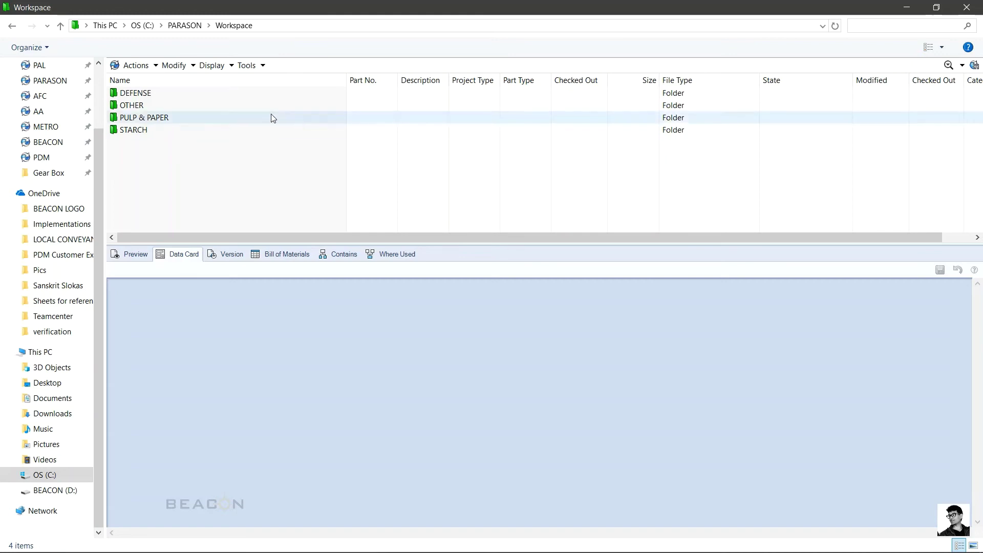
Step: Launch PDM Administration maximized and open the PARASON vault's Project workflow from Workflows
{"action": "left_click", "coordinate": [247, 66]}
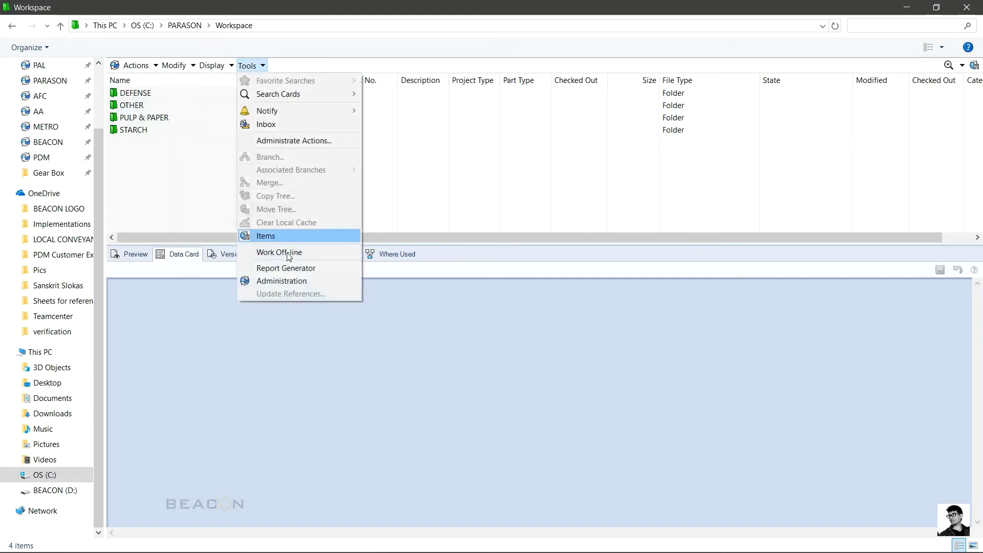
{"action": "left_click", "coordinate": [281, 281]}
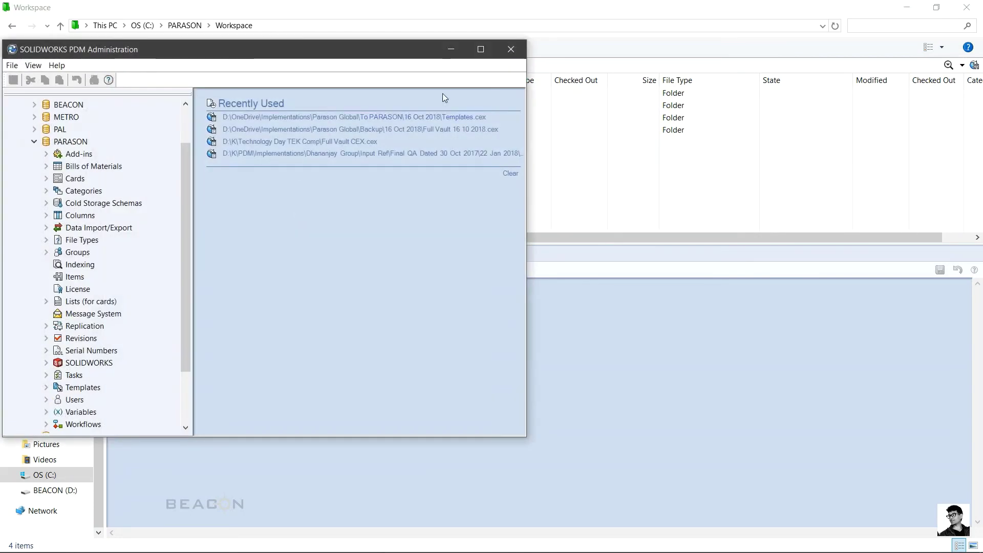
{"action": "left_click", "coordinate": [480, 49]}
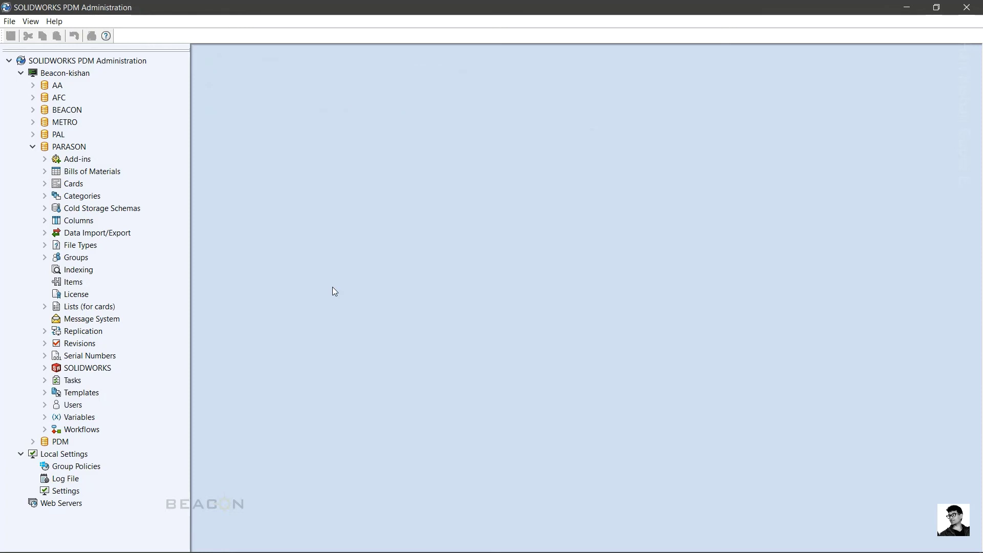
{"action": "left_click", "coordinate": [45, 430]}
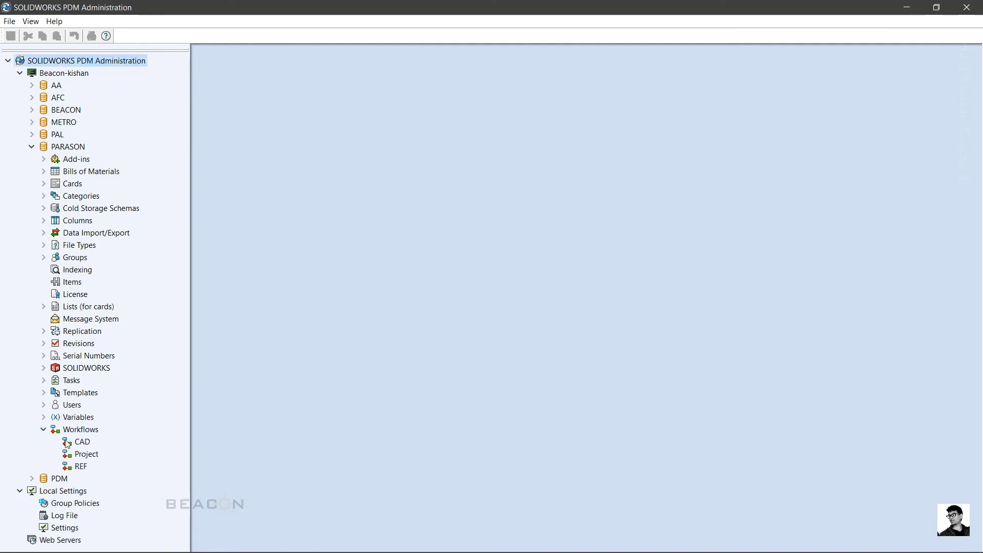
{"action": "left_click", "coordinate": [86, 455]}
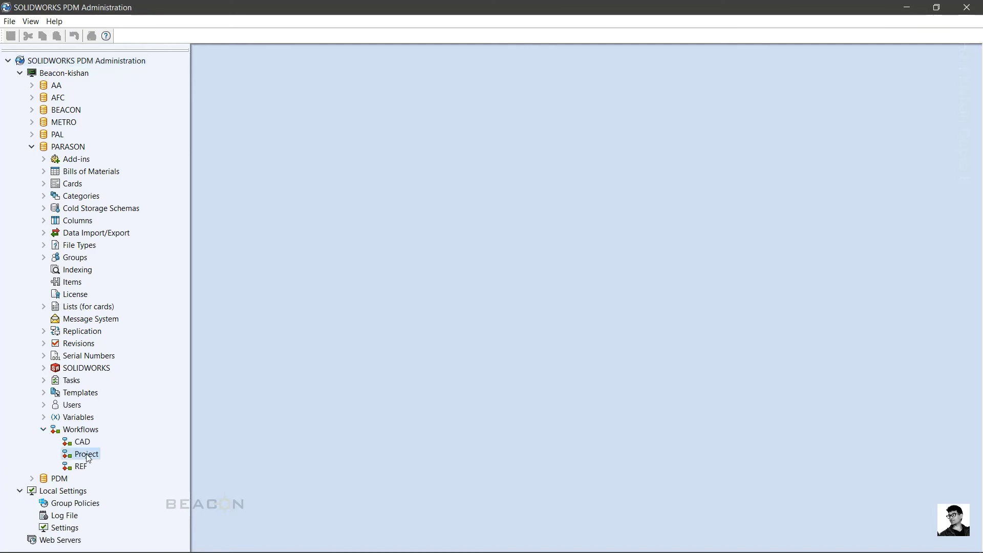
{"action": "double_click", "coordinate": [86, 455]}
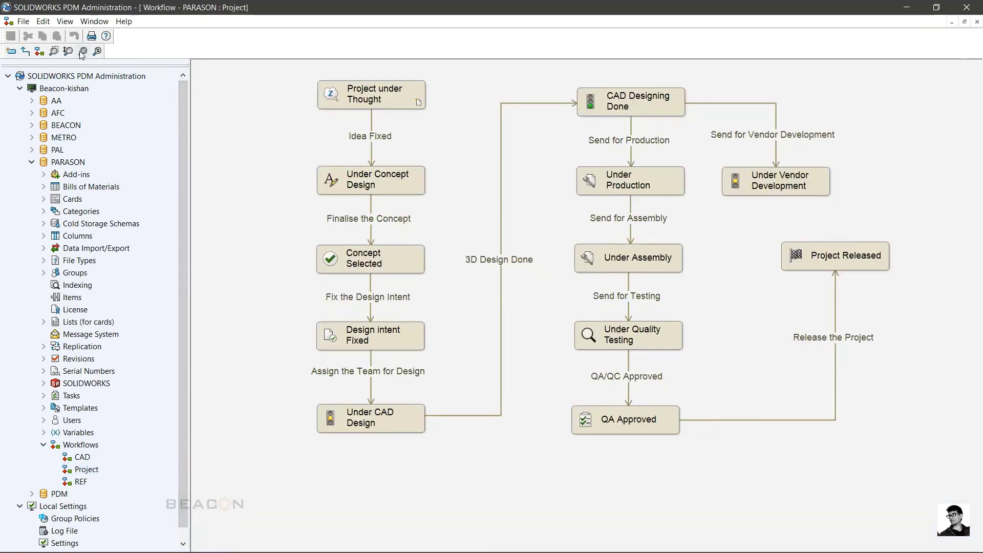
Step: Zoom in on the Project and CAD workflow diagrams, then switch back to the Workspace vault view
{"action": "left_click", "coordinate": [82, 51]}
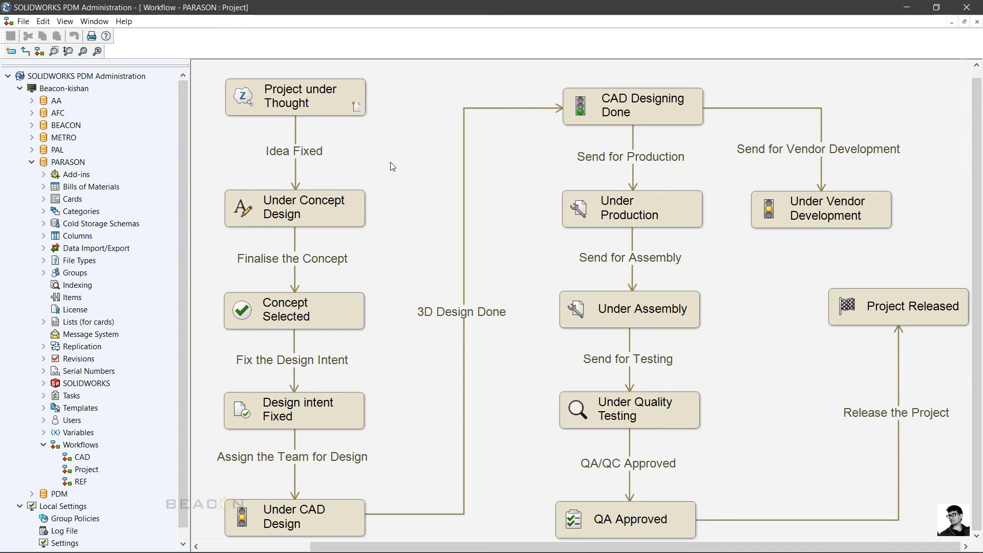
{"action": "left_click", "coordinate": [327, 109]}
{"action": "double_click", "coordinate": [82, 457]}
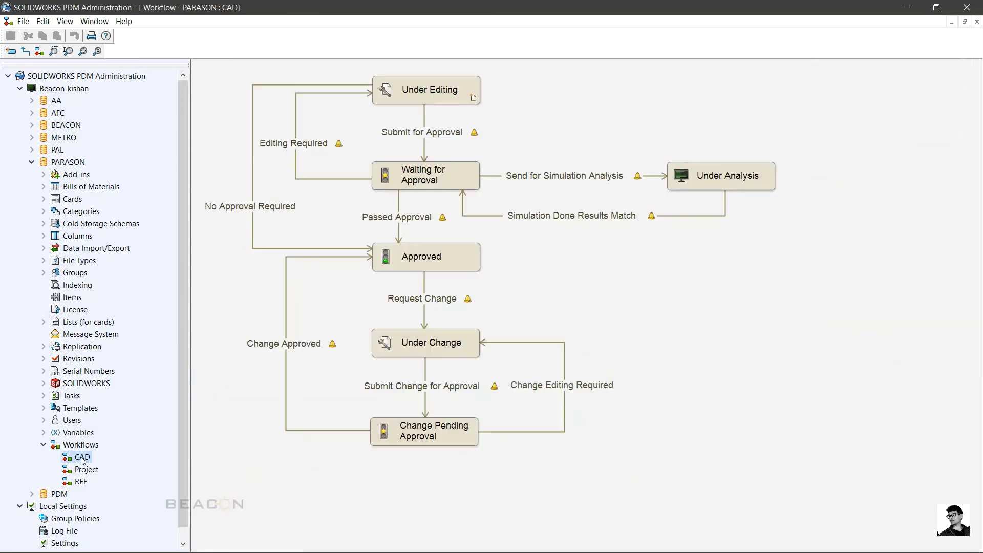
{"action": "left_click", "coordinate": [82, 51]}
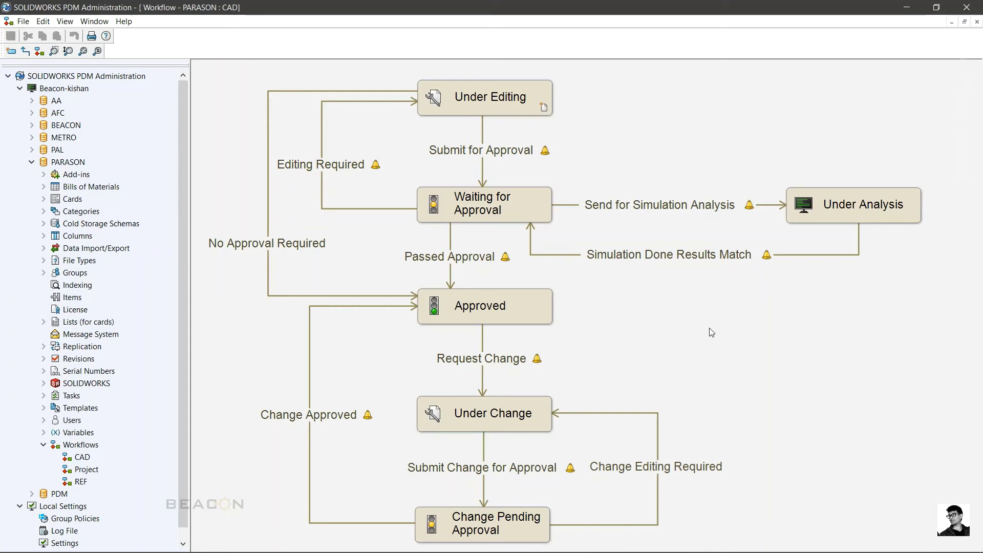
{"action": "left_click", "coordinate": [416, 545]}
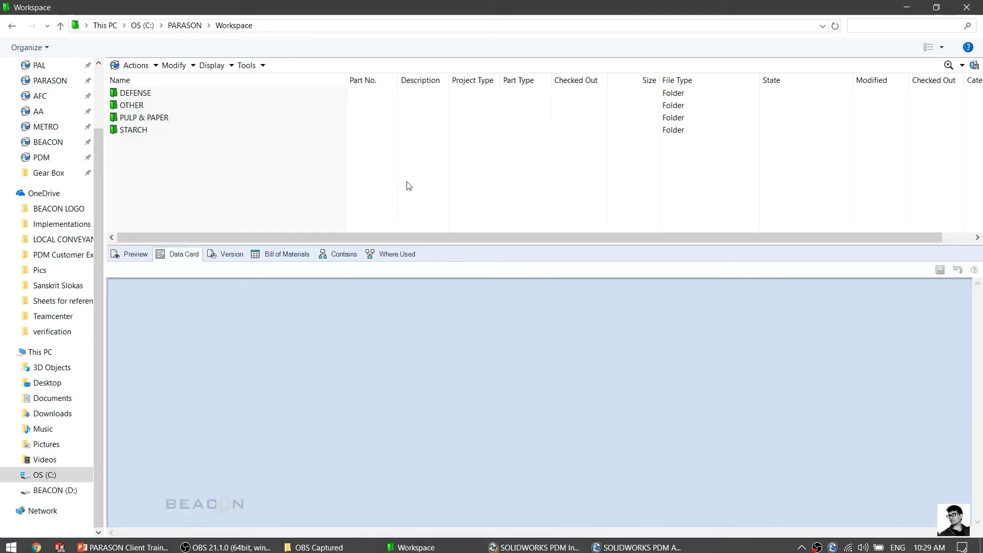
Step: Navigate by keyboard through PULP & PAPER > PULPING > DLP into the HMP_CNL project folder
{"action": "key", "text": "Down"}
{"action": "key", "text": "Down"}
{"action": "key", "text": "Down"}
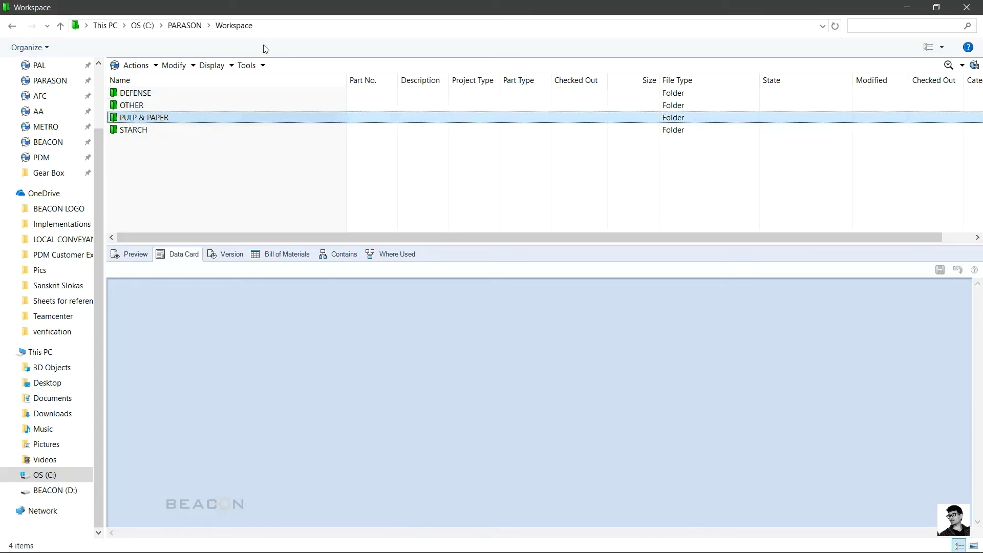
{"action": "key", "text": "Return"}
{"action": "key", "text": "Down"}
{"action": "key", "text": "Down"}
{"action": "key", "text": "Down"}
{"action": "key", "text": "Down"}
{"action": "key", "text": "Down"}
{"action": "key", "text": "Down"}
{"action": "key", "text": "Down"}
{"action": "key", "text": "Down"}
{"action": "key", "text": "Down"}
{"action": "key", "text": "Down"}
{"action": "key", "text": "Down"}
{"action": "key", "text": "Up"}
{"action": "key", "text": "Up"}
{"action": "key", "text": "Up"}
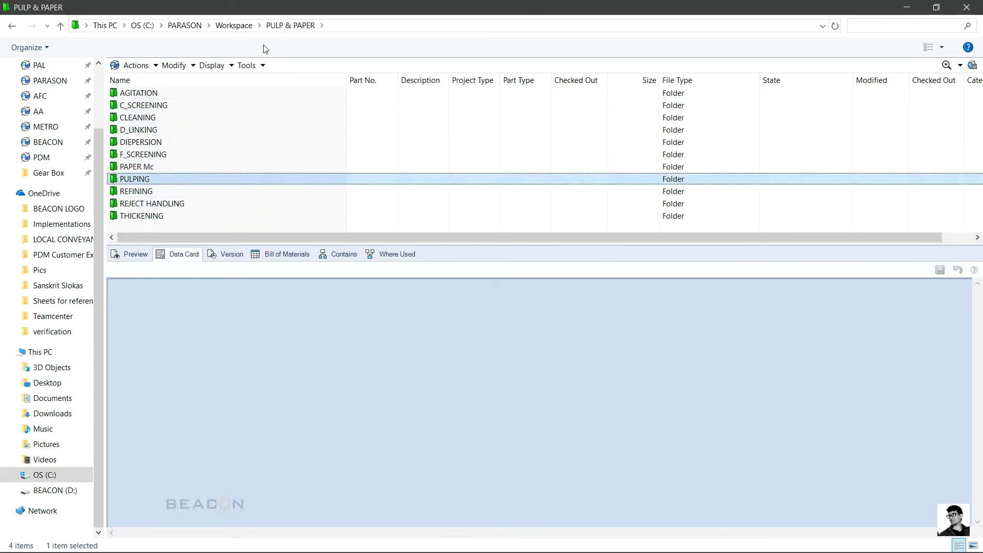
{"action": "key", "text": "Return"}
{"action": "key", "text": "Return"}
{"action": "key", "text": "Return"}
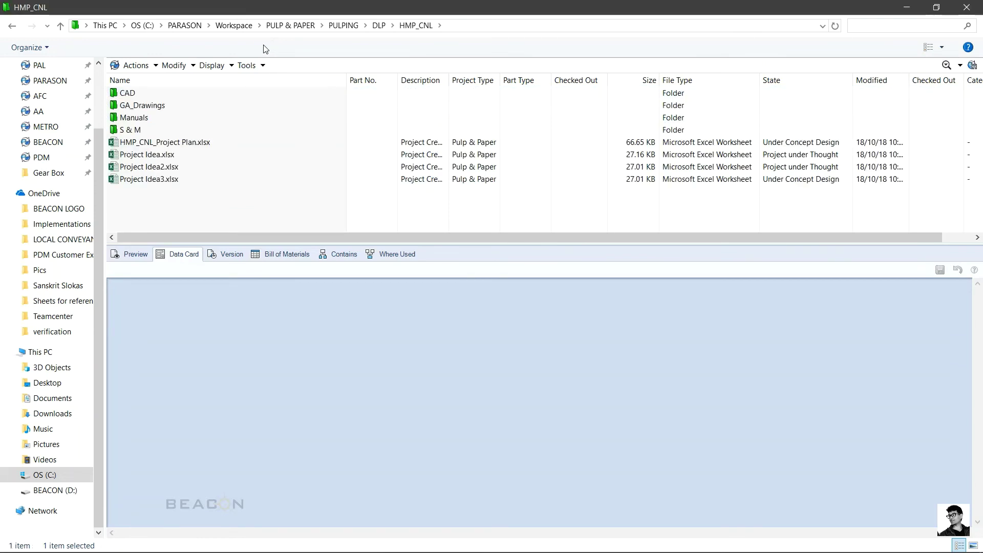
{"action": "key", "text": "Return"}
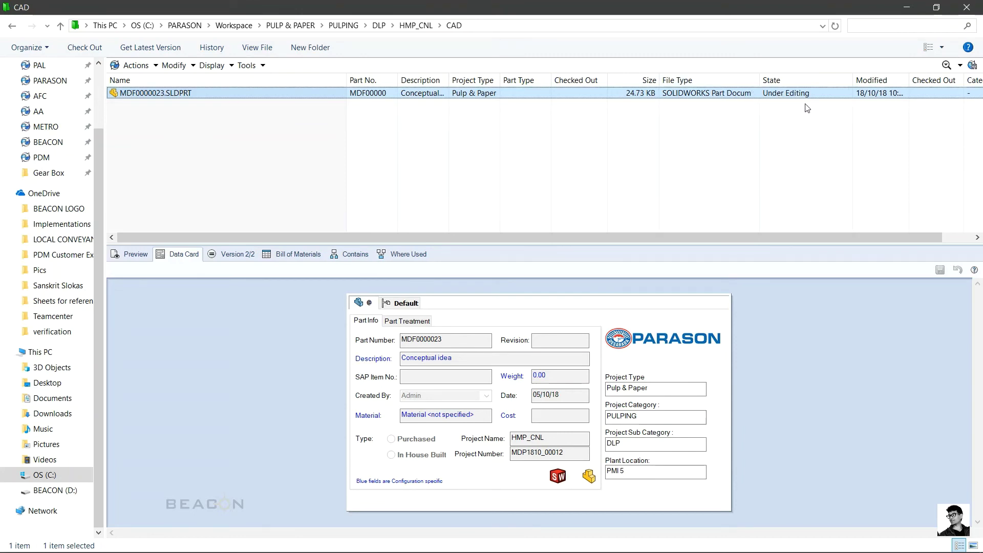
Step: Highlight the CAD workflow's Under Editing and Waiting for Approval states, then return to the CAD folder
{"action": "left_click", "coordinate": [607, 542]}
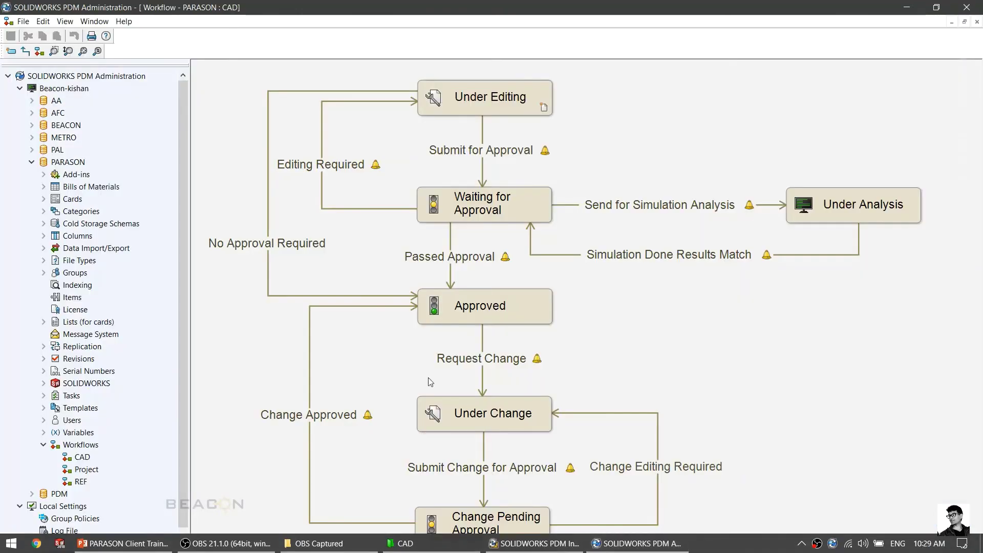
{"action": "left_click", "coordinate": [511, 106]}
{"action": "left_click", "coordinate": [613, 125]}
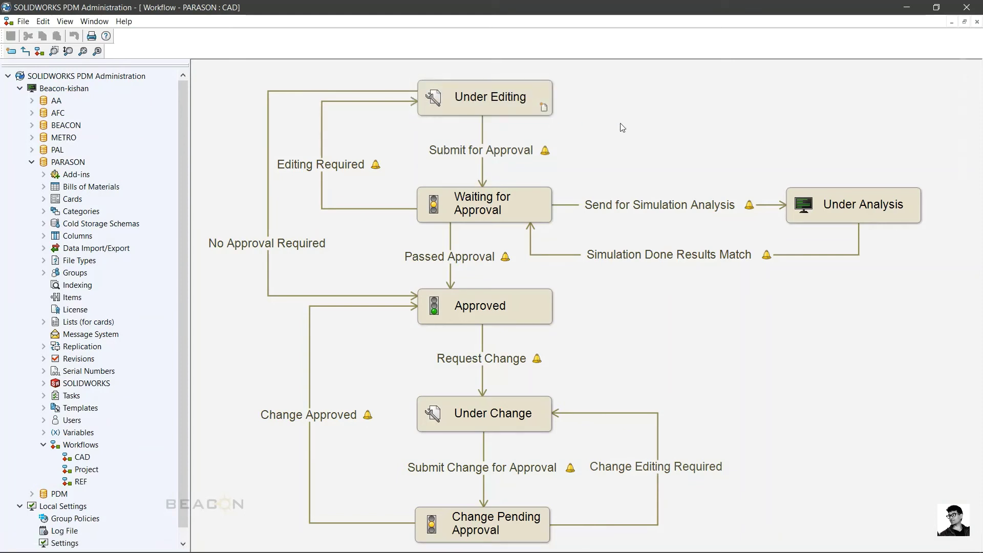
{"action": "left_click", "coordinate": [520, 112]}
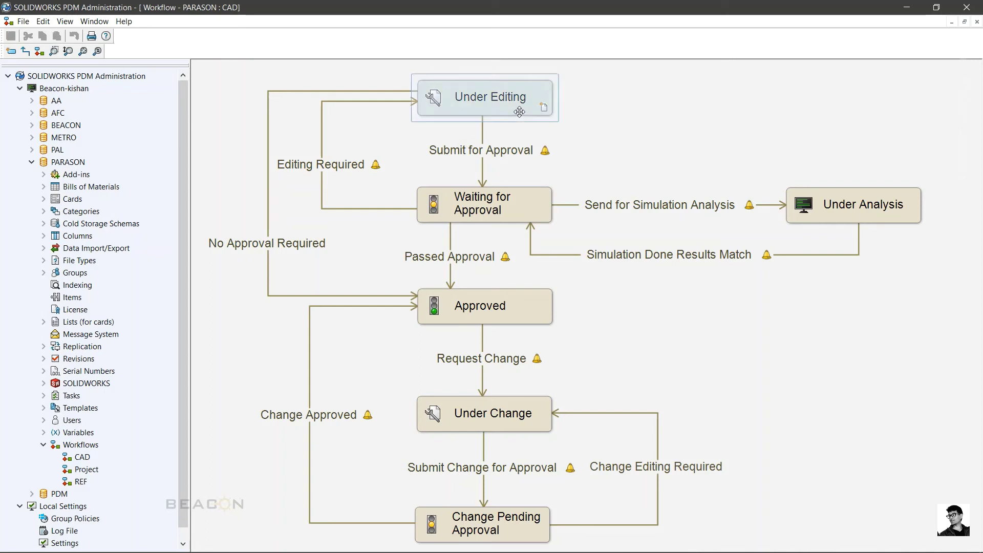
{"action": "left_click", "coordinate": [383, 123]}
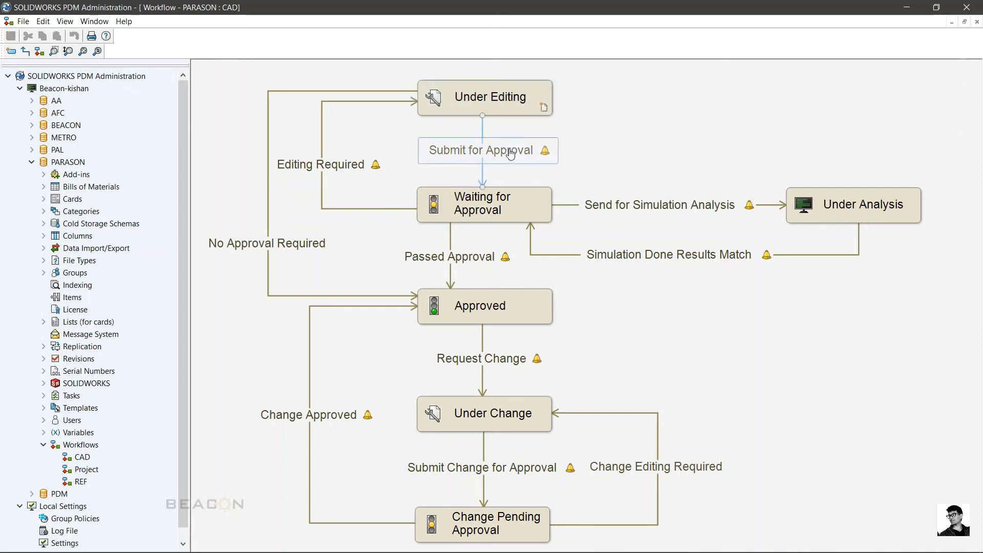
{"action": "left_click", "coordinate": [477, 216]}
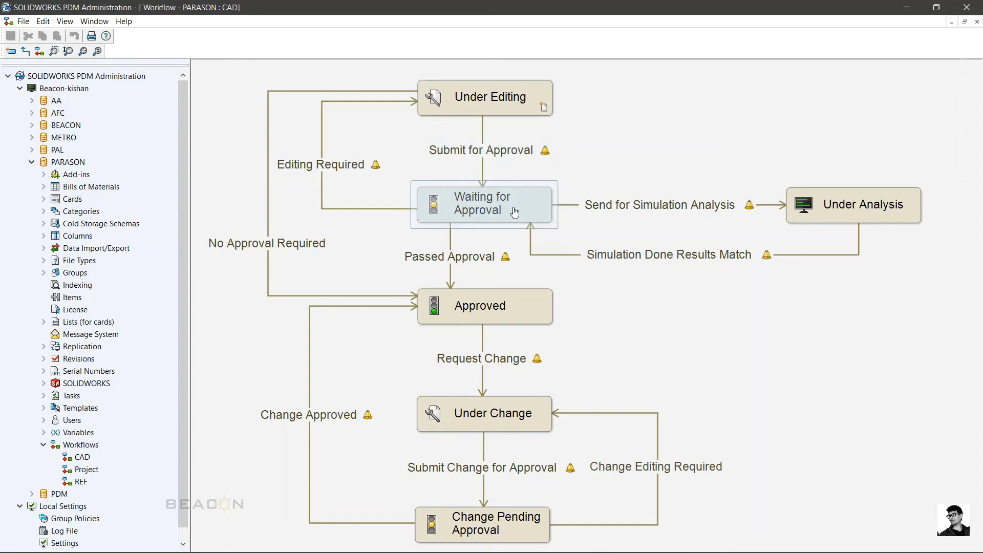
{"action": "mouse_move", "coordinate": [346, 545]}
{"action": "left_click", "coordinate": [461, 549]}
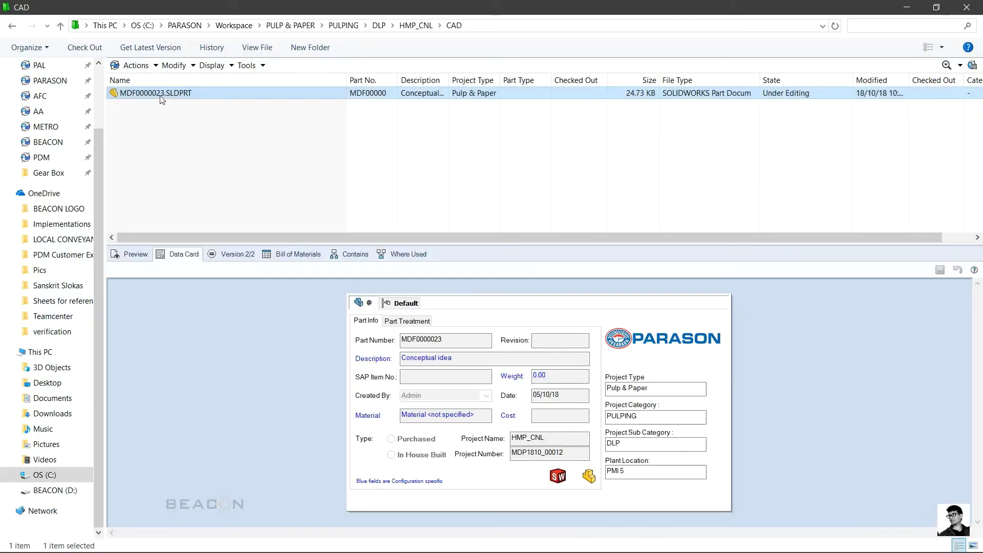
Step: Submit MDF0000023.SLDPRT for approval with a design-check comment and notification 'approval required.'
{"action": "right_click", "coordinate": [161, 96]}
{"action": "mouse_move", "coordinate": [207, 347]}
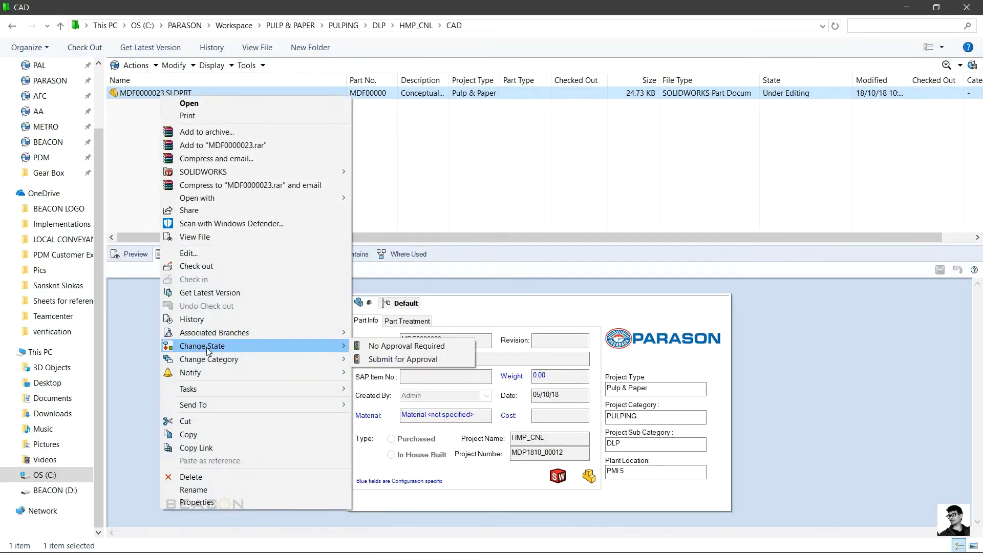
{"action": "left_click", "coordinate": [377, 359]}
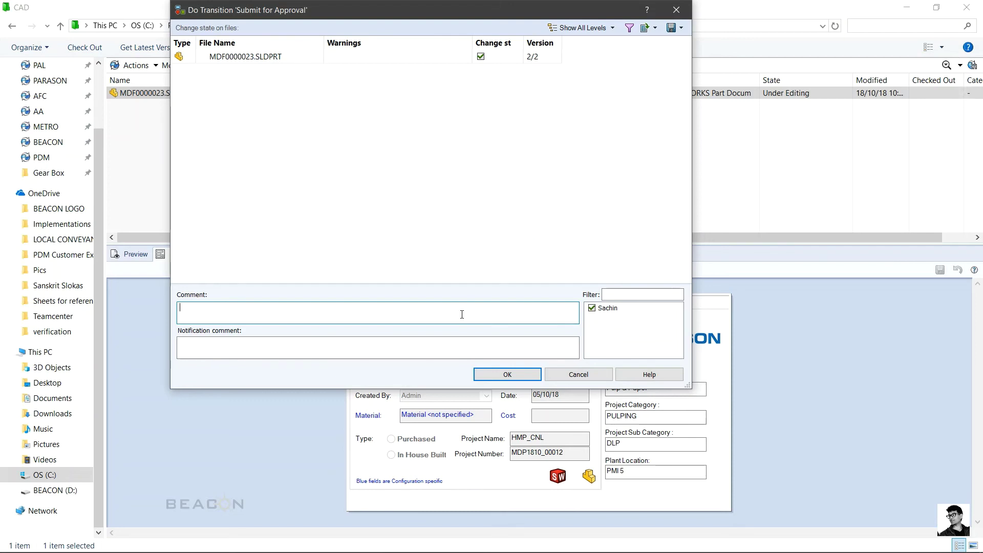
{"action": "type", "text": "please check the design and let me know if there are any changes."}
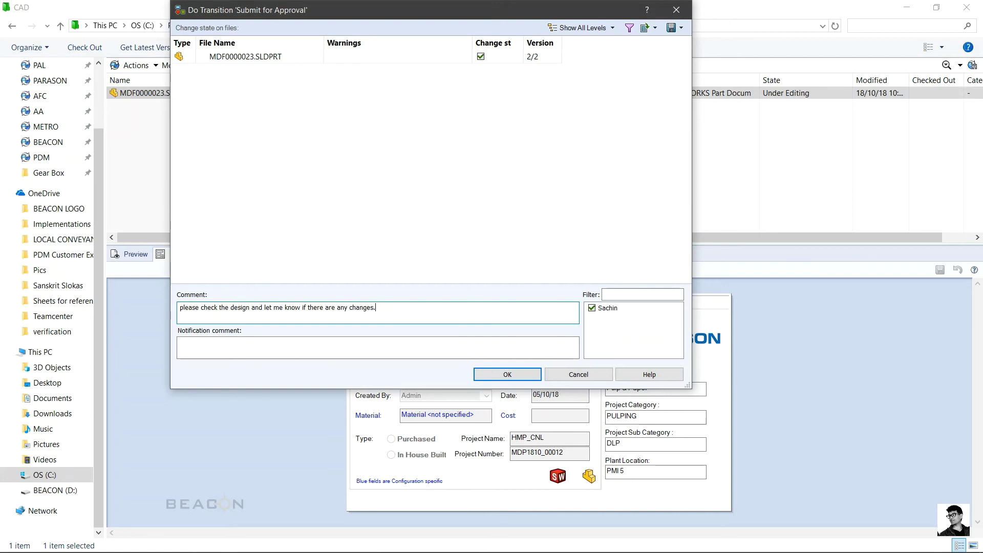
{"action": "left_click", "coordinate": [466, 350]}
{"action": "type", "text": "approval require"}
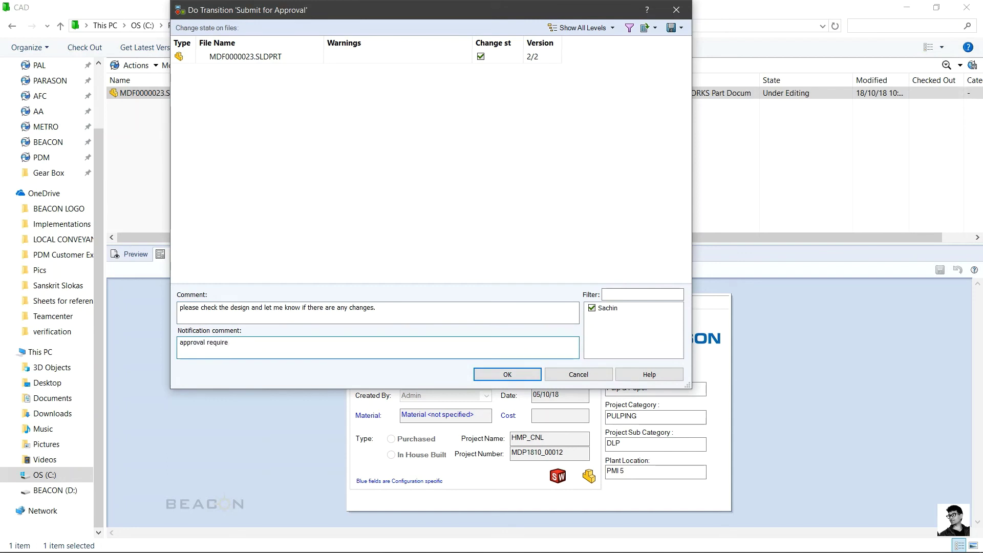
{"action": "type", "text": ".d."}
{"action": "left_click", "coordinate": [507, 374]}
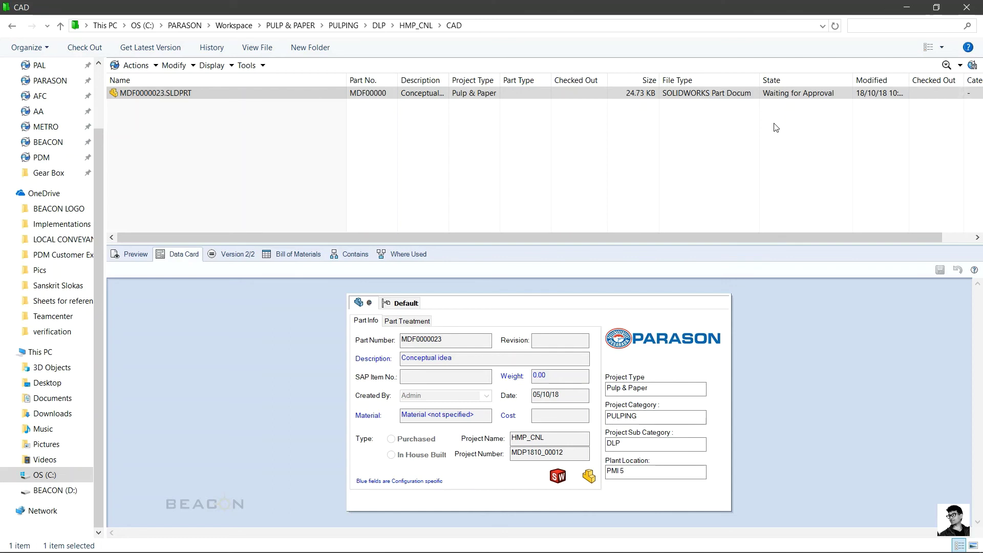
{"action": "right_click", "coordinate": [173, 95]}
{"action": "mouse_move", "coordinate": [219, 361]}
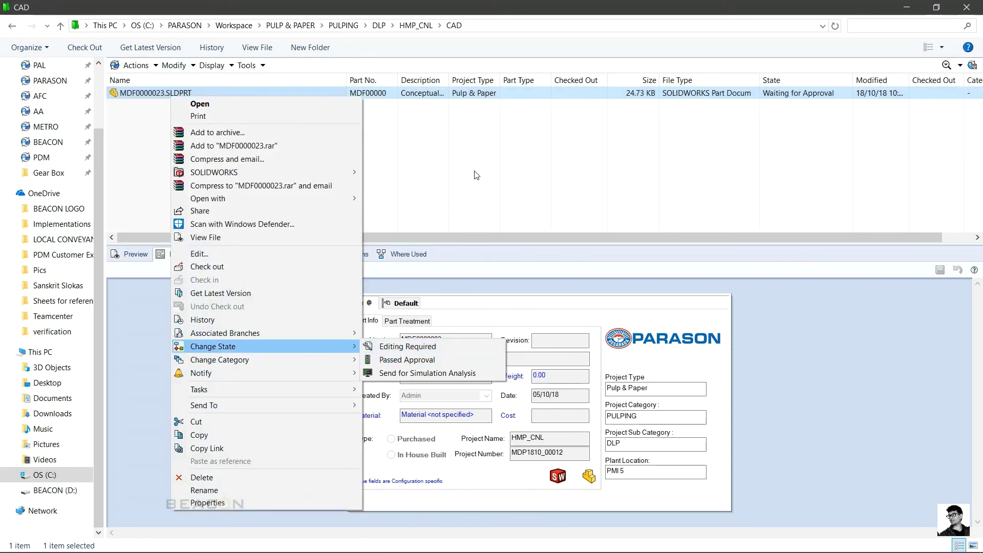
{"action": "left_click", "coordinate": [404, 360]}
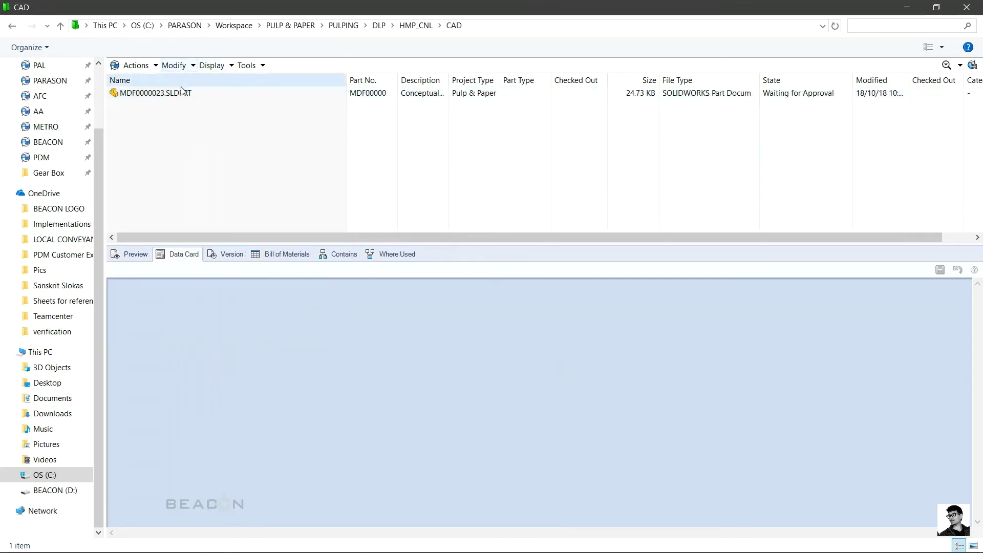
{"action": "left_click", "coordinate": [182, 94]}
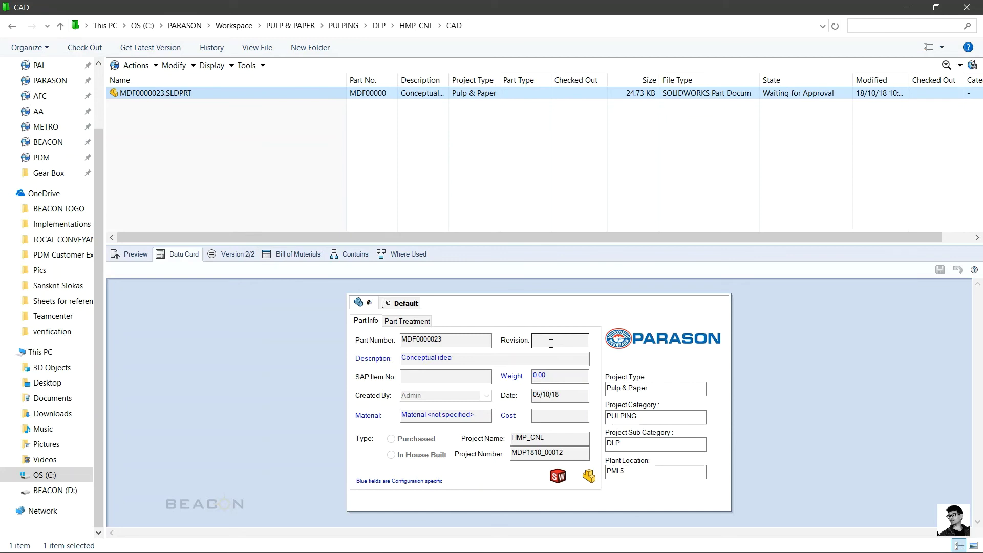
{"action": "right_click", "coordinate": [170, 93]}
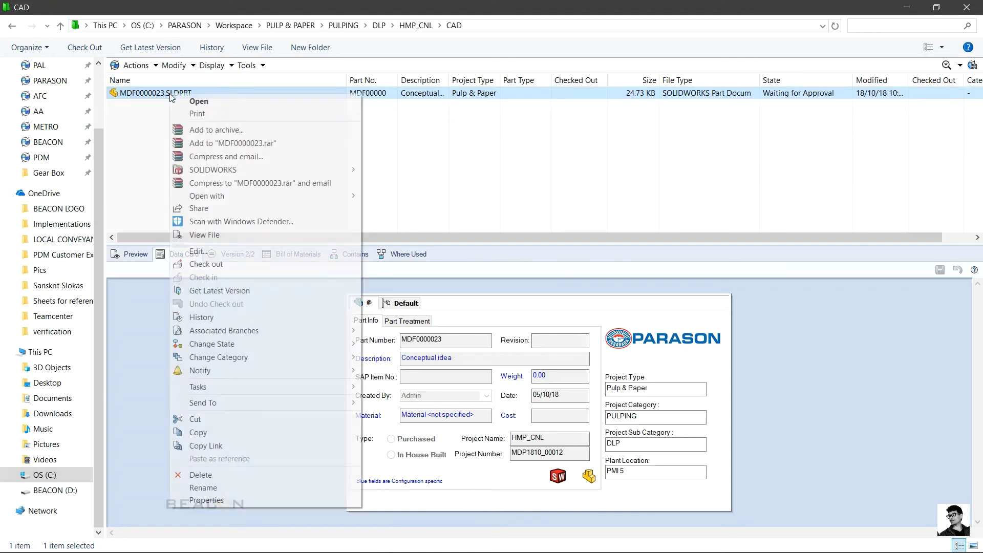
{"action": "mouse_move", "coordinate": [353, 359]}
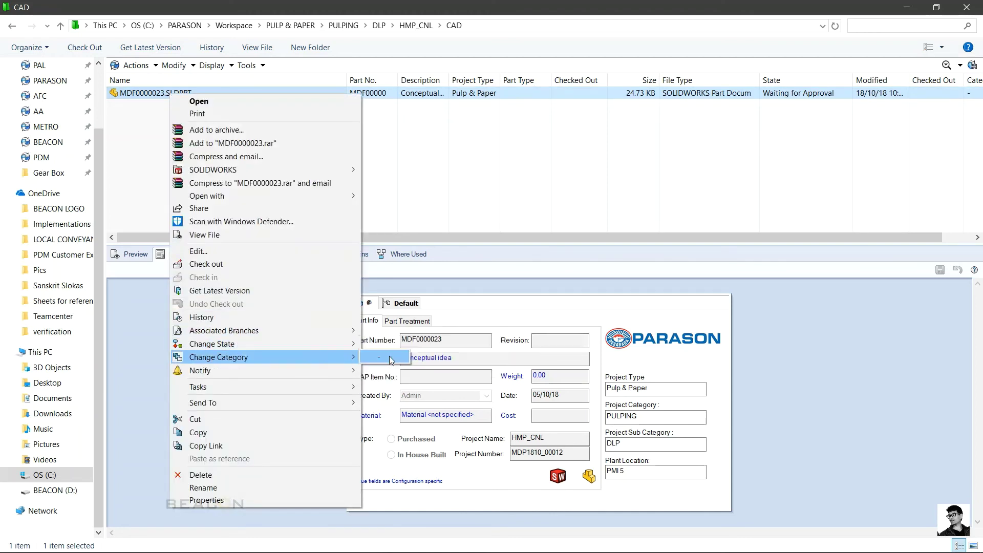
{"action": "mouse_move", "coordinate": [333, 344]}
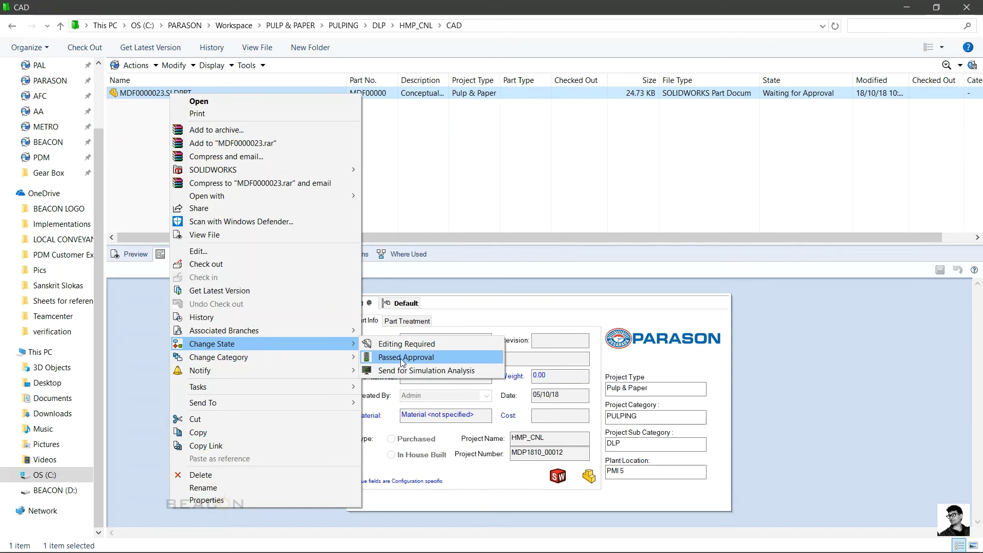
{"action": "left_click", "coordinate": [479, 199]}
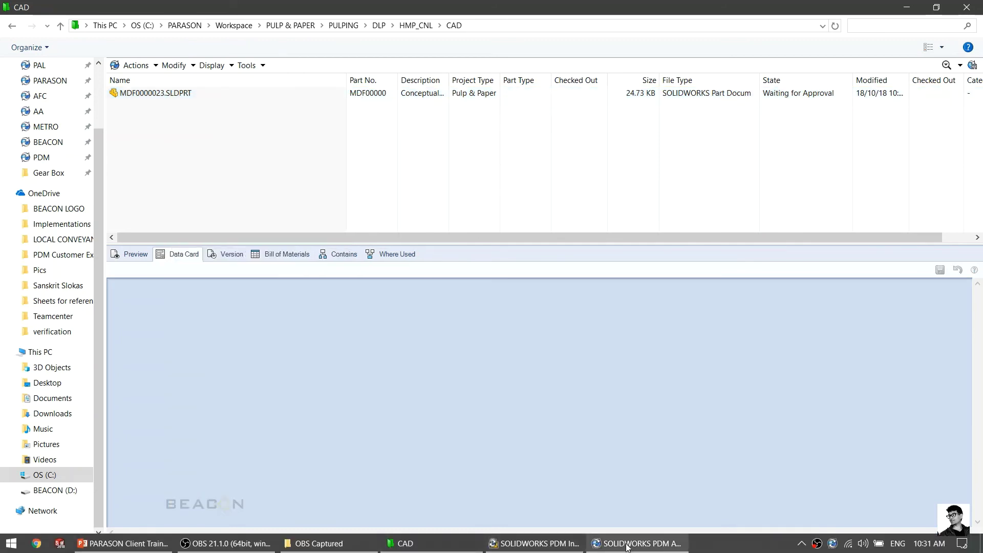
{"action": "left_click", "coordinate": [634, 544]}
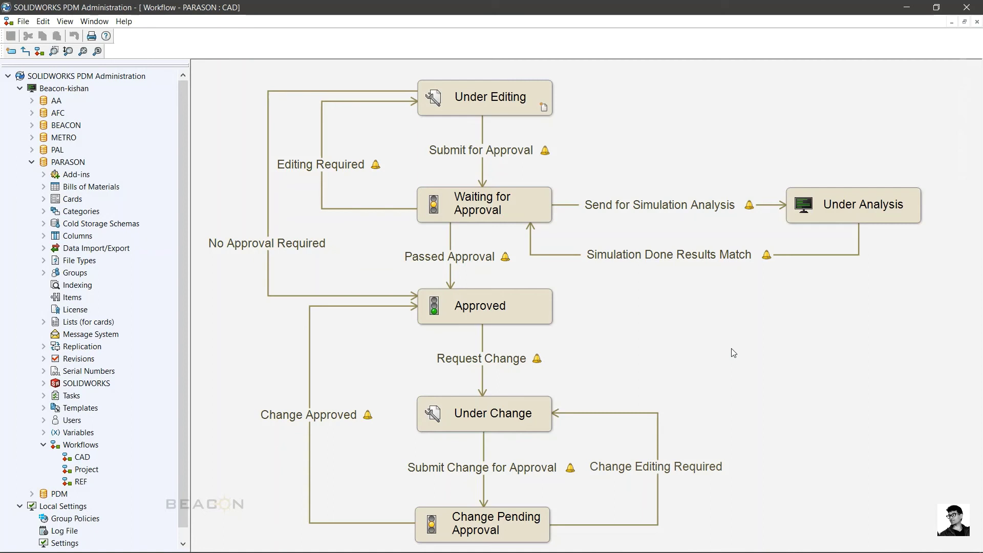
Step: Point out the Editing Required and Send for Simulation Analysis transitions and the Under Change state
{"action": "left_click", "coordinate": [314, 174]}
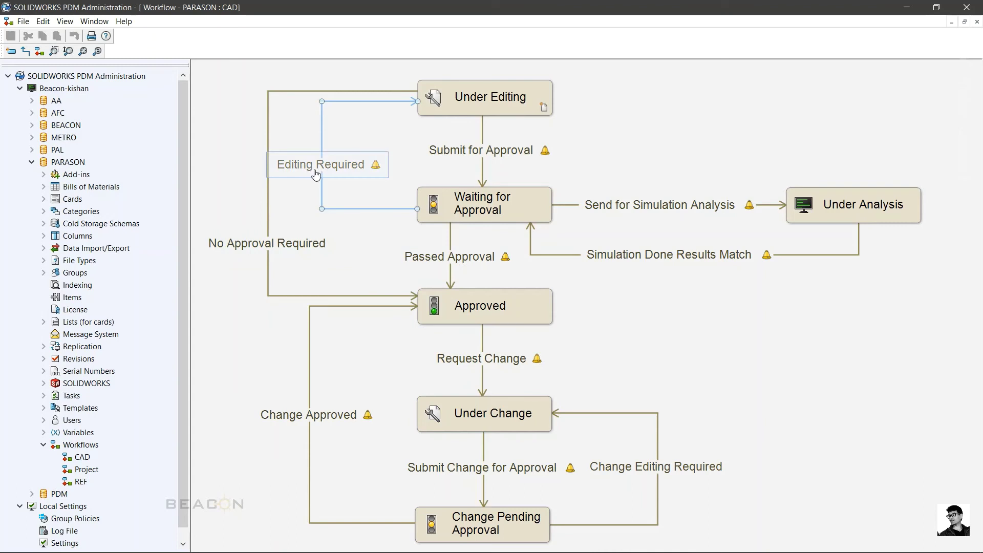
{"action": "left_click", "coordinate": [759, 150]}
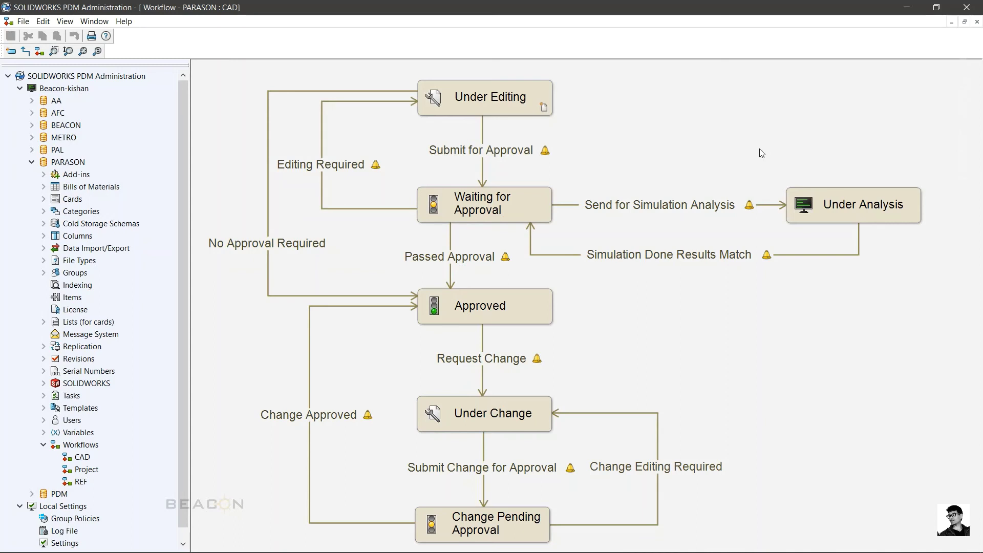
{"action": "left_click", "coordinate": [669, 212]}
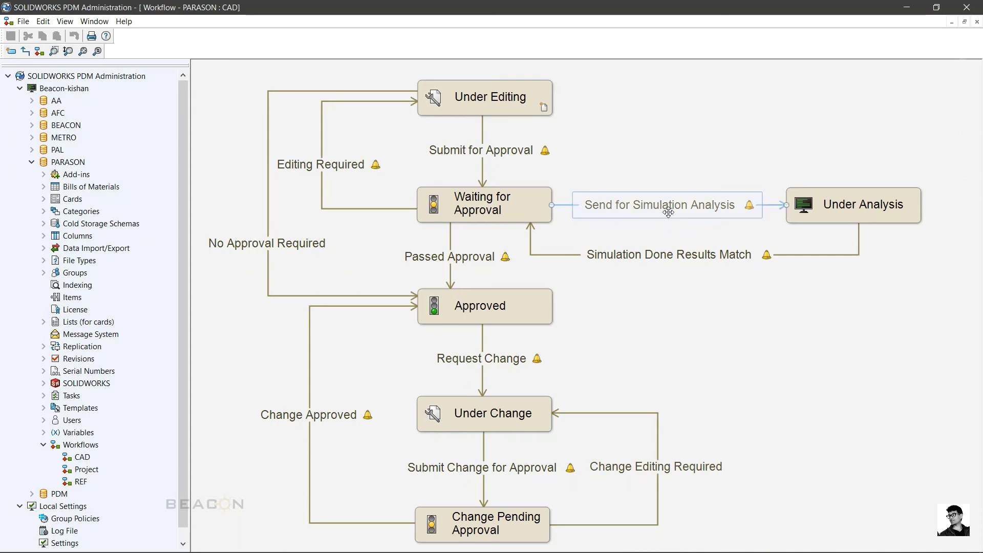
{"action": "left_click", "coordinate": [698, 119]}
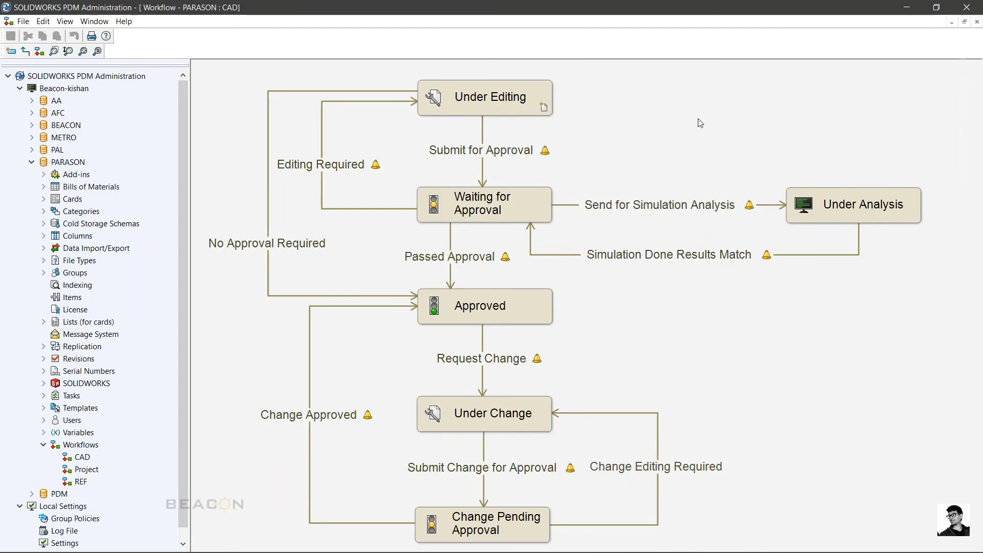
{"action": "left_click", "coordinate": [484, 247]}
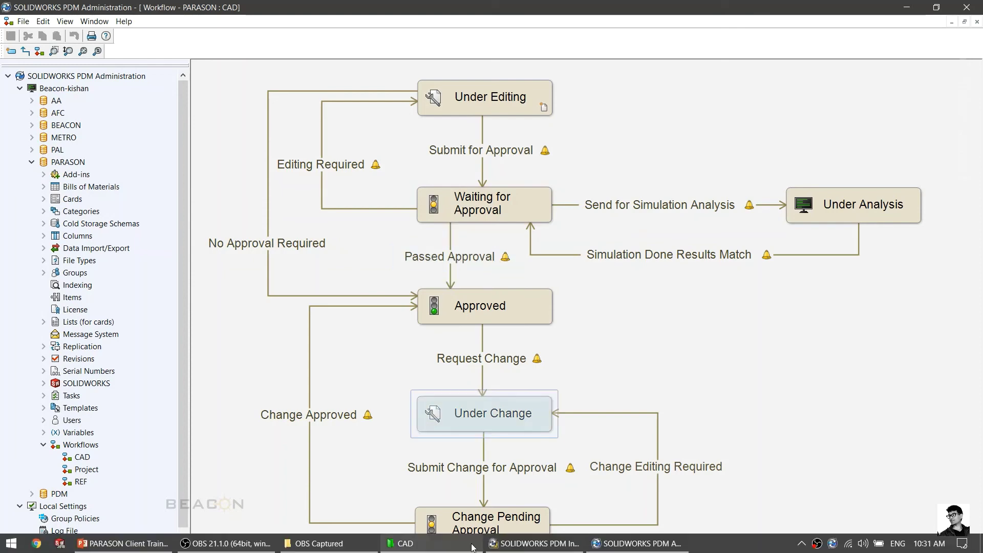
{"action": "left_click", "coordinate": [420, 544]}
Step: Pass MDF0000023.SLDPRT through Passed Approval with the comment 'design looks good, approved.'
{"action": "right_click", "coordinate": [164, 93]}
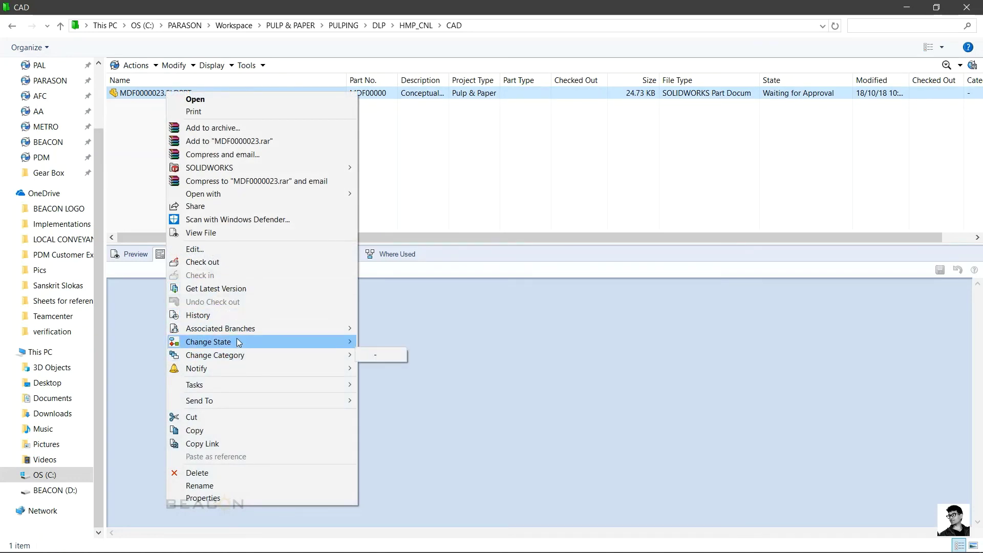
{"action": "mouse_move", "coordinate": [238, 342]}
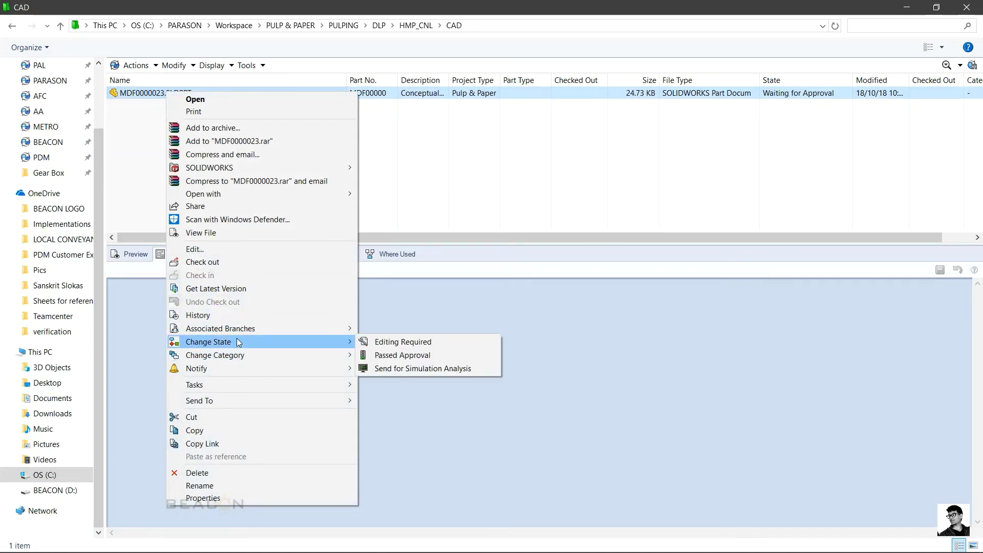
{"action": "left_click", "coordinate": [383, 358]}
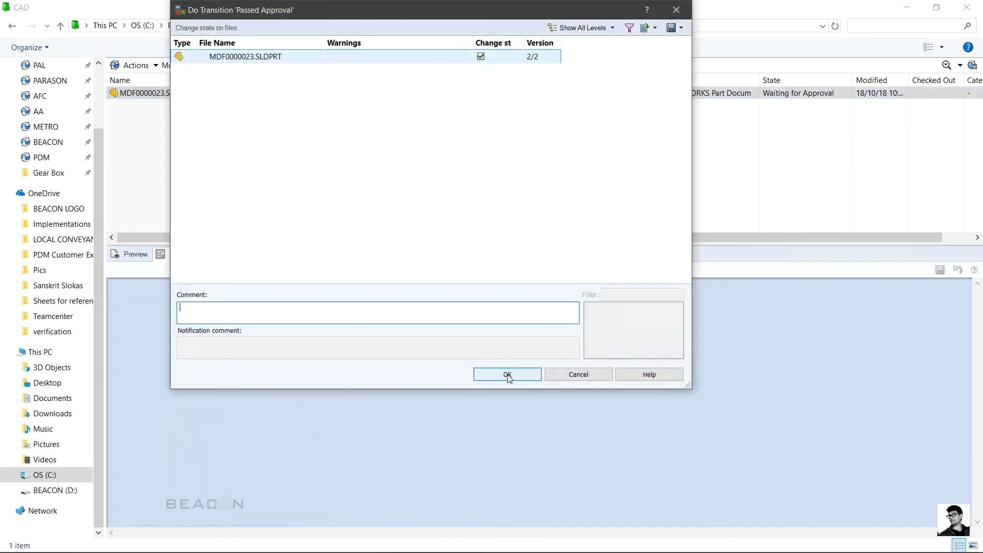
{"action": "type", "text": "design looks good, approved."}
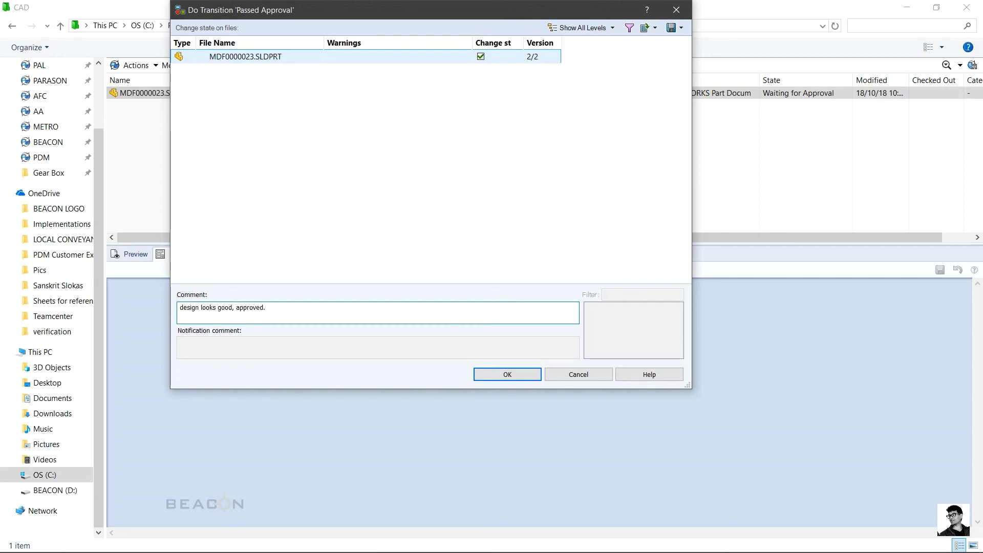
{"action": "left_click", "coordinate": [481, 374]}
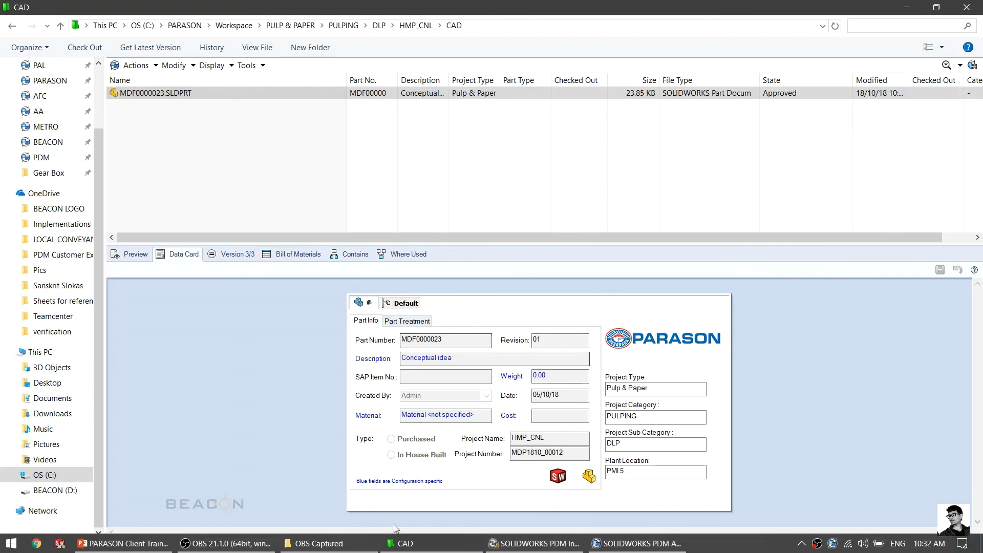
{"action": "left_click", "coordinate": [638, 543]}
{"action": "left_click", "coordinate": [450, 257]}
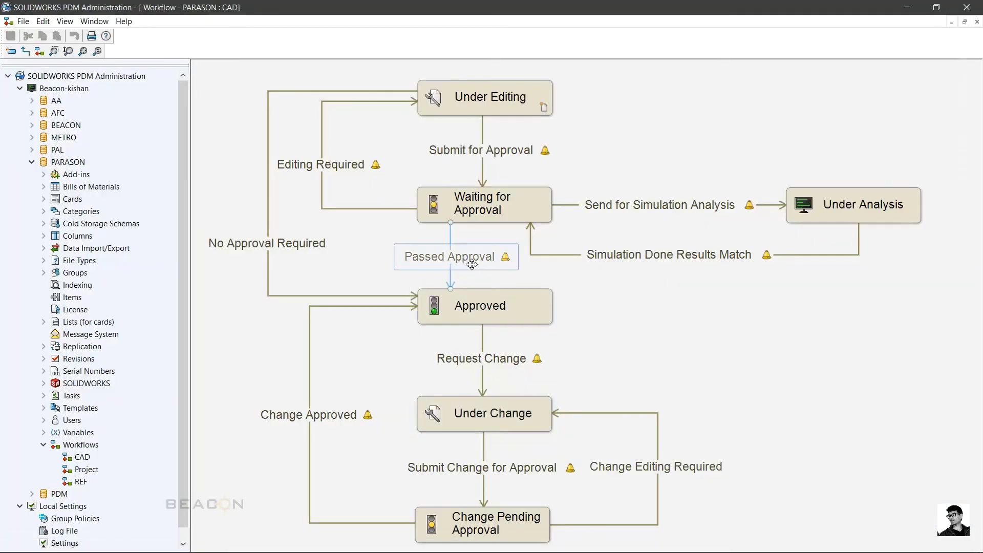
{"action": "left_click", "coordinate": [641, 322]}
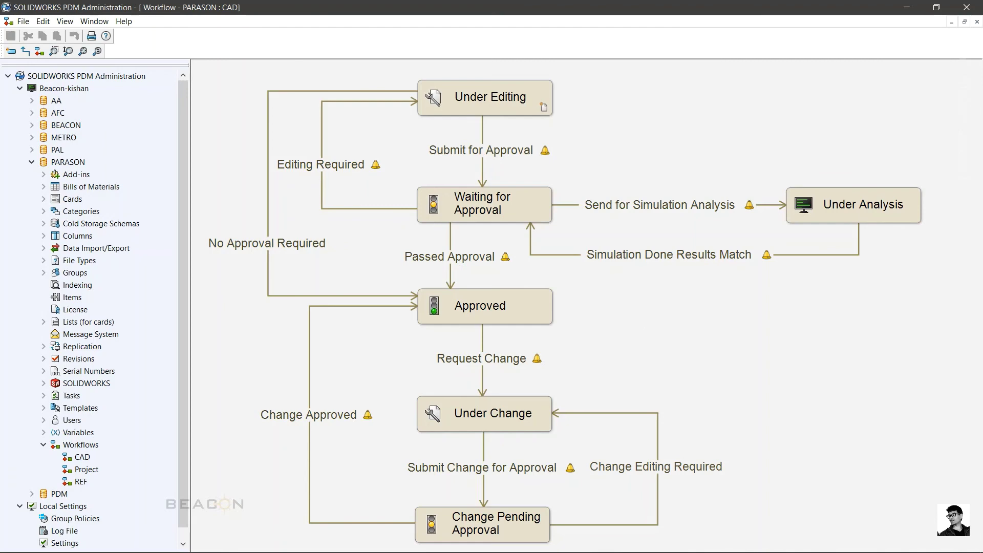
{"action": "left_click", "coordinate": [402, 546]}
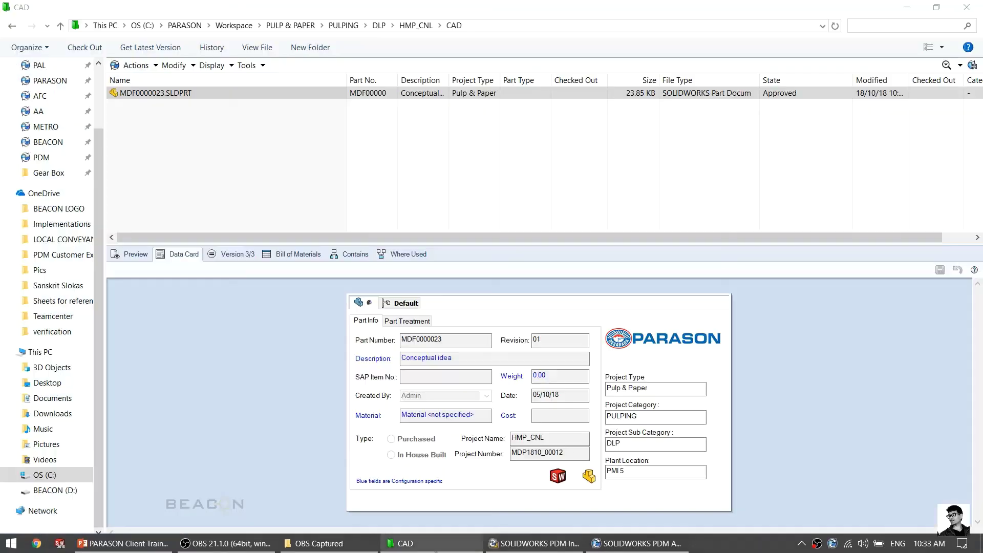
Step: Request Change on MDF0000023 citing missing tolerance information, notifying one user with 'change needed.'
{"action": "right_click", "coordinate": [260, 90]}
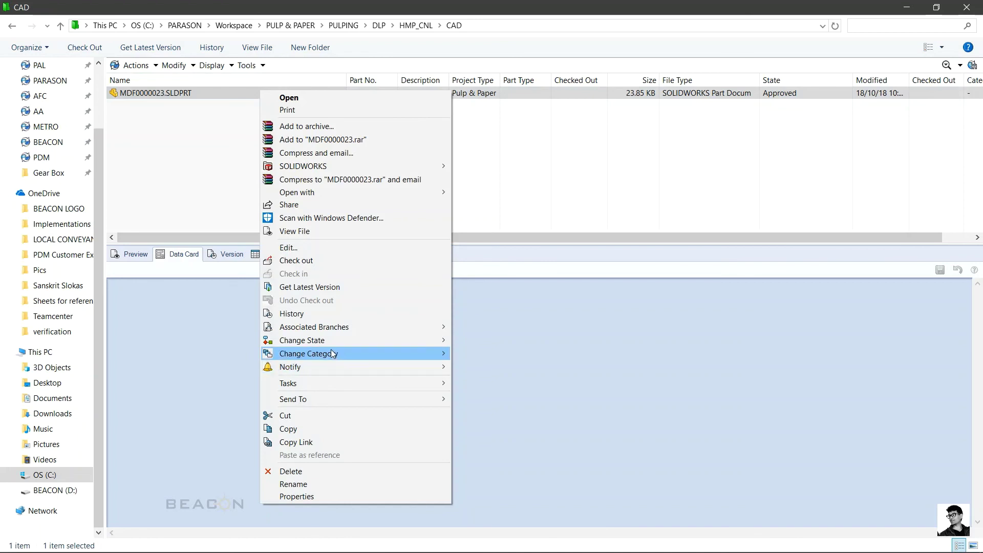
{"action": "mouse_move", "coordinate": [327, 343]}
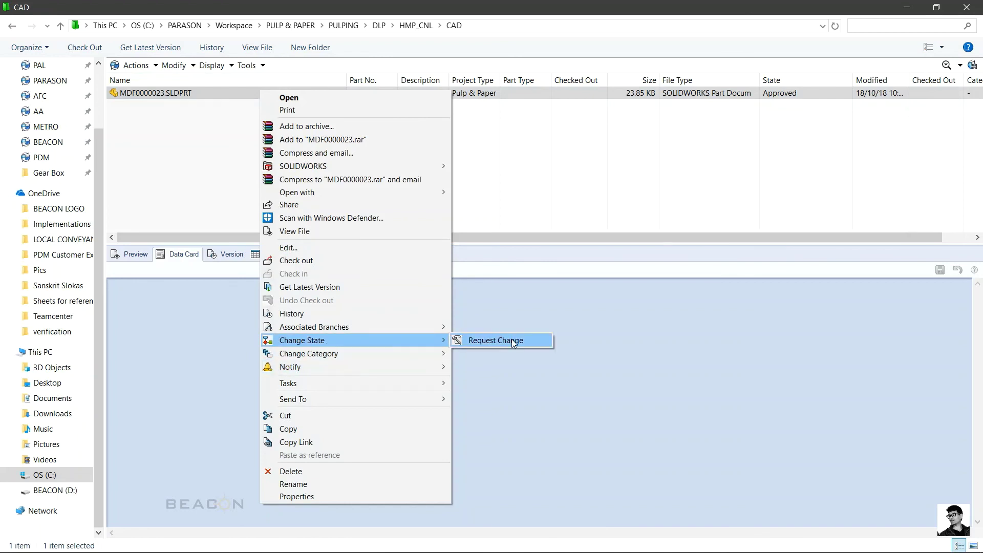
{"action": "left_click", "coordinate": [511, 340]}
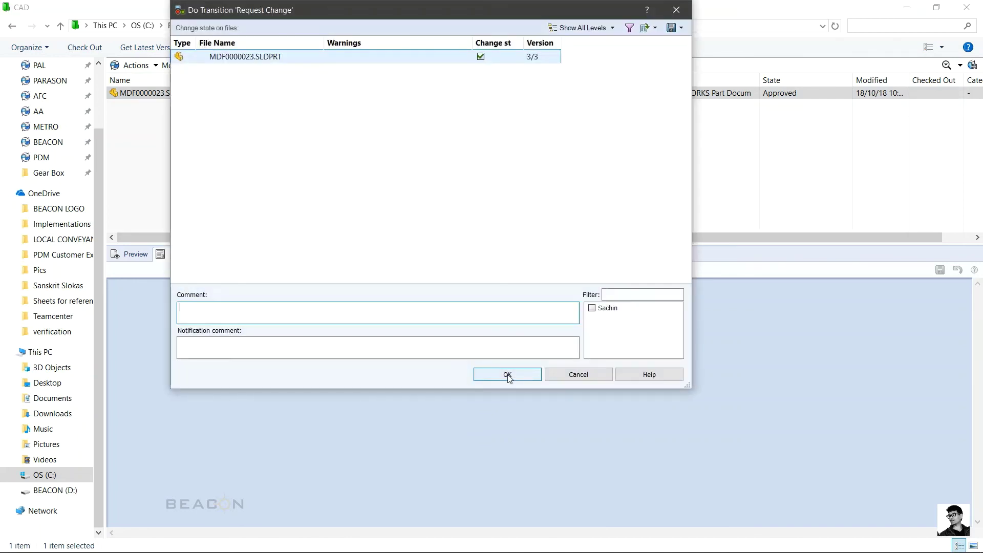
{"action": "type", "text": "the design is not added wth the tolerance in"}
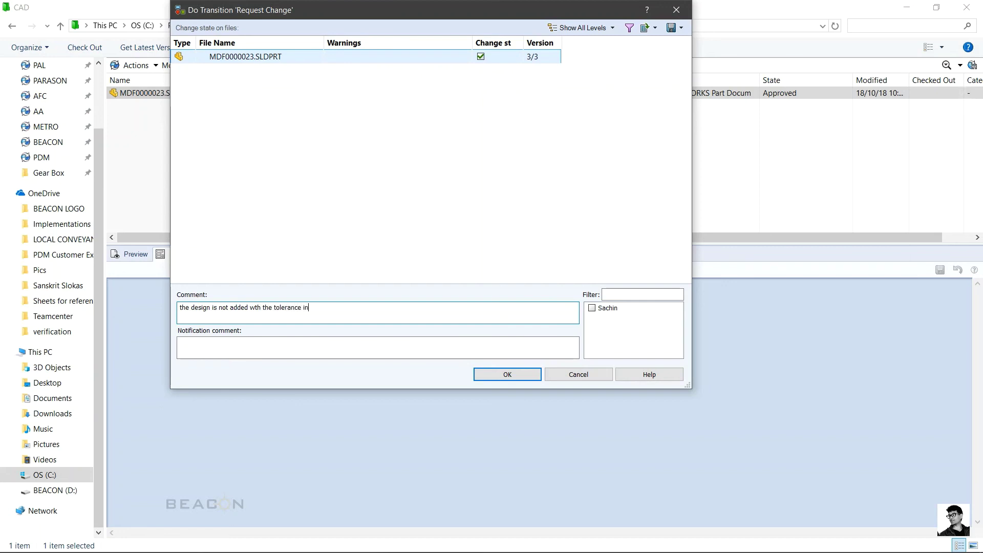
{"action": "type", "text": "formation, please check."}
{"action": "left_click", "coordinate": [352, 345]}
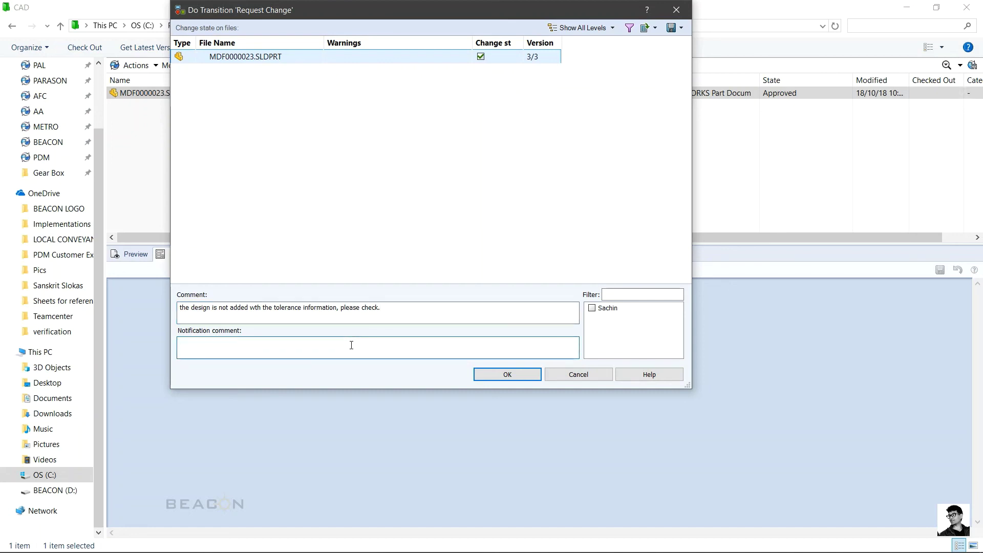
{"action": "type", "text": "change needed."}
{"action": "left_click", "coordinate": [592, 308]}
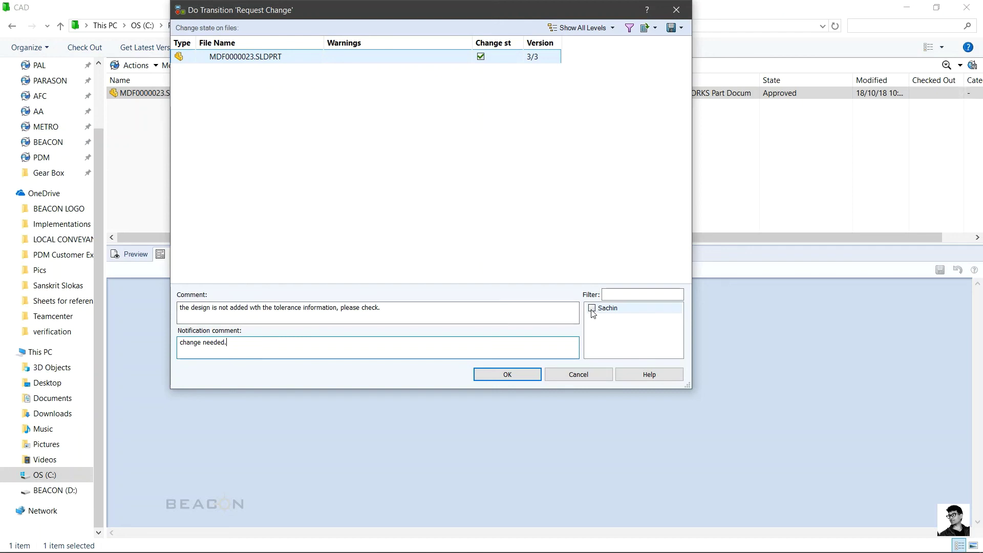
{"action": "left_click", "coordinate": [507, 374]}
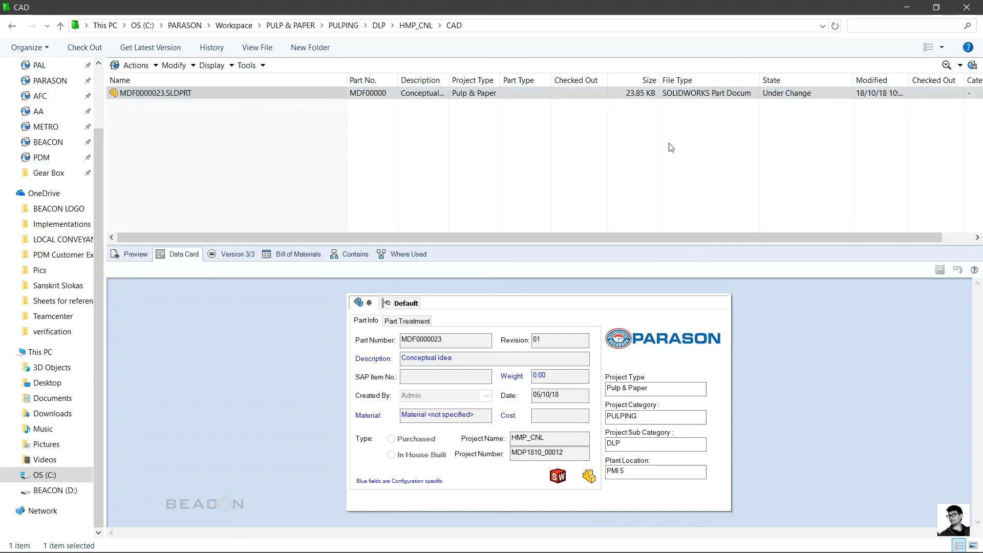
Step: Submit Change for Approval with comment 'tolerance added.' and notification 'changes made.' to one recipient
{"action": "right_click", "coordinate": [253, 93]}
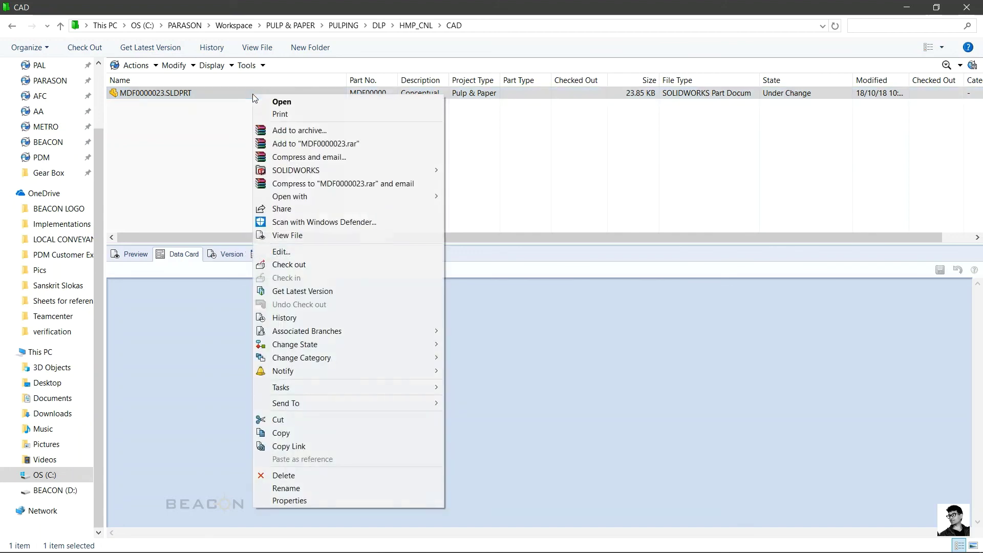
{"action": "mouse_move", "coordinate": [310, 344]}
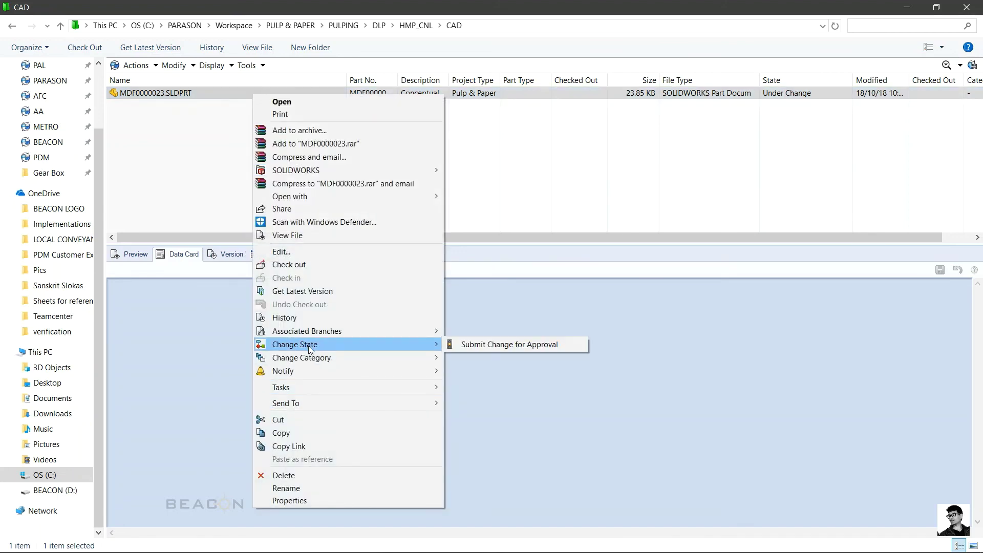
{"action": "left_click", "coordinate": [467, 345]}
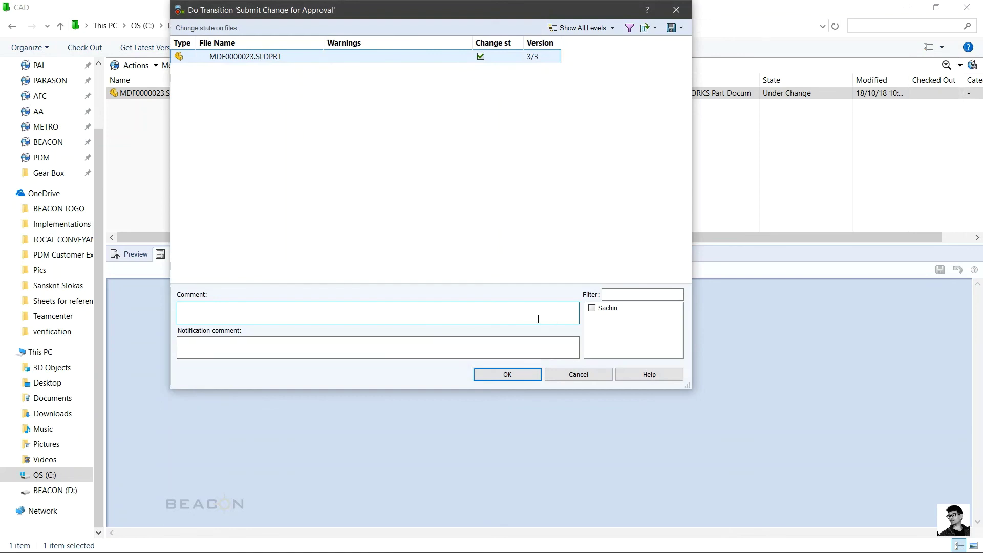
{"action": "type", "text": "tolerance a"}
{"action": "type", "text": "dded"}
{"action": "type", "text": "changes made."}
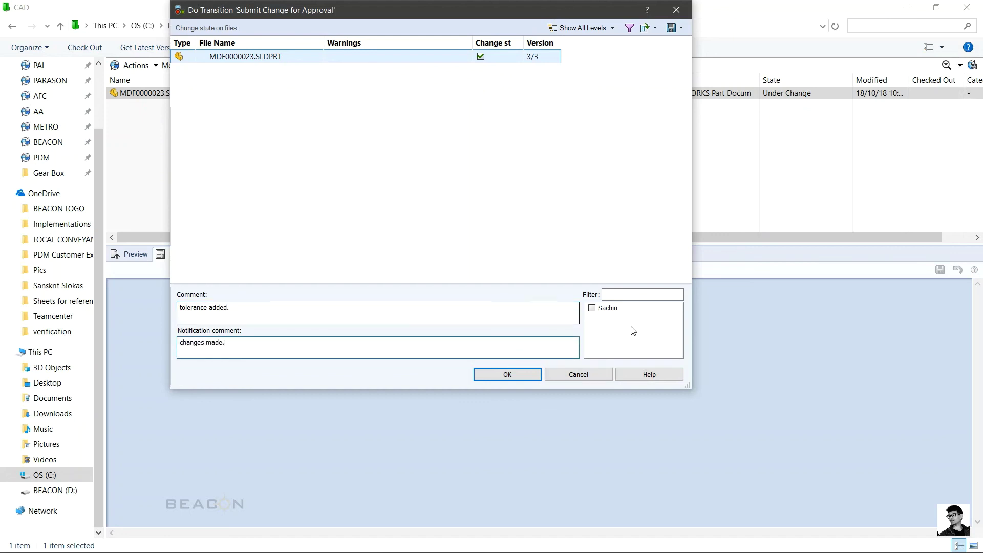
{"action": "left_click", "coordinate": [593, 308]}
{"action": "left_click", "coordinate": [505, 373]}
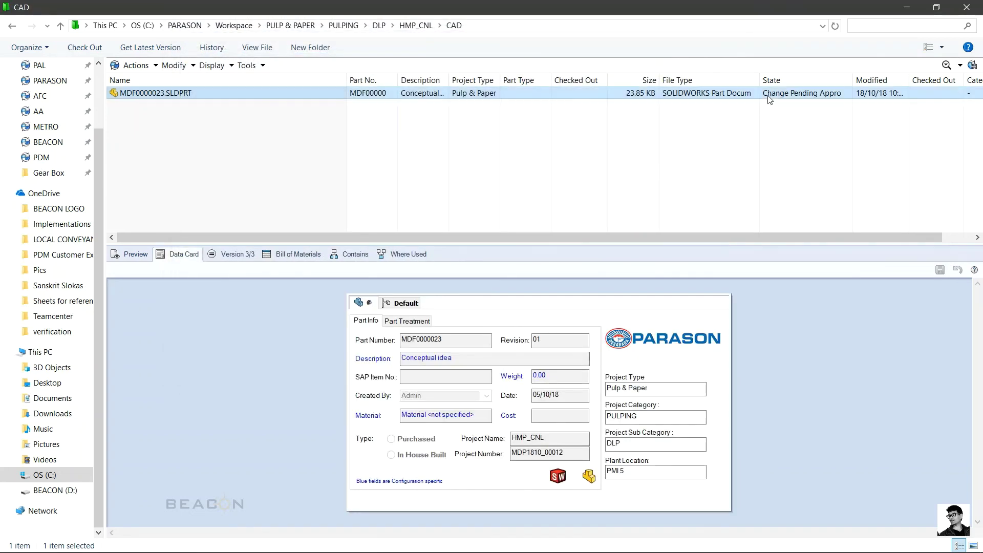
Step: Start the Change Approved transition on MDF0000023, then cancel it
{"action": "right_click", "coordinate": [144, 97]}
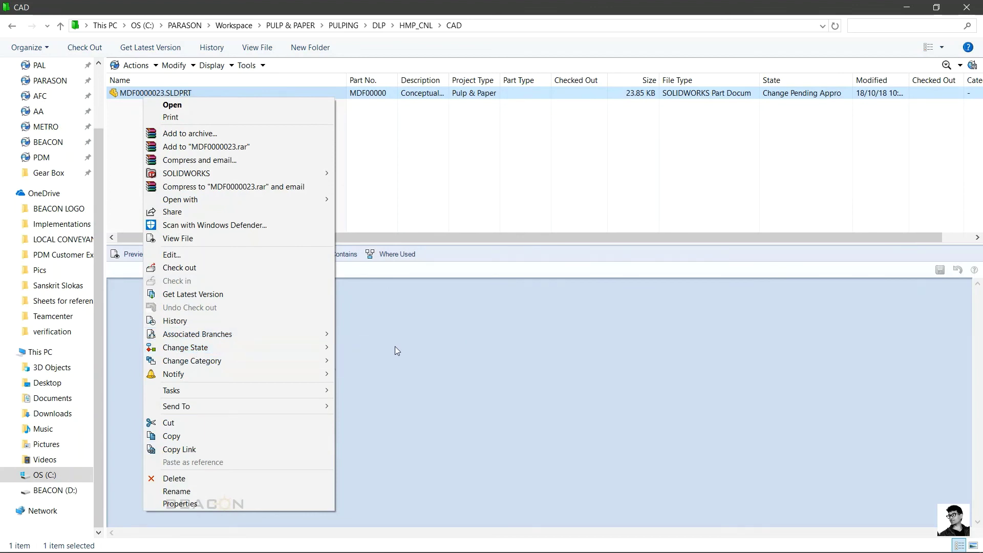
{"action": "mouse_move", "coordinate": [304, 348]}
{"action": "left_click", "coordinate": [368, 353]}
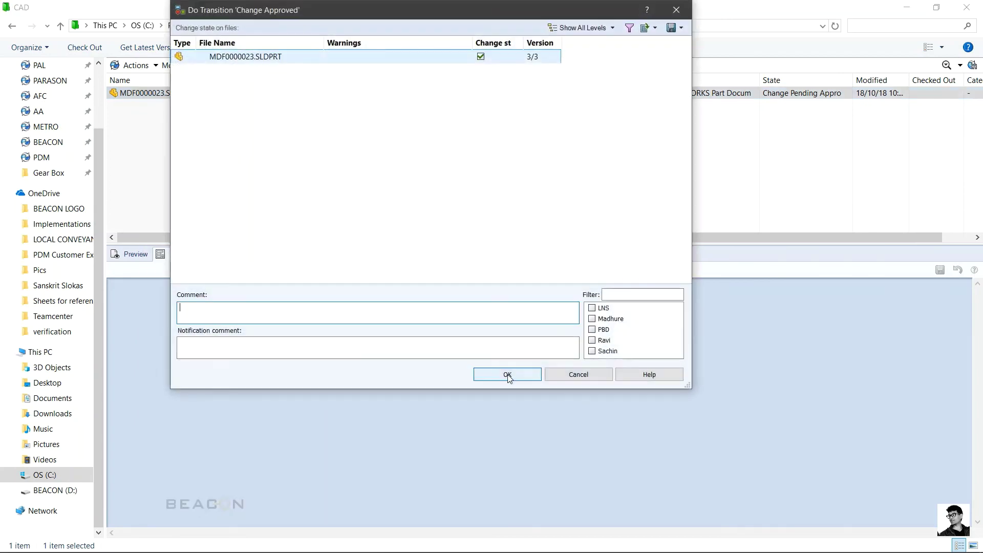
{"action": "left_click", "coordinate": [581, 376]}
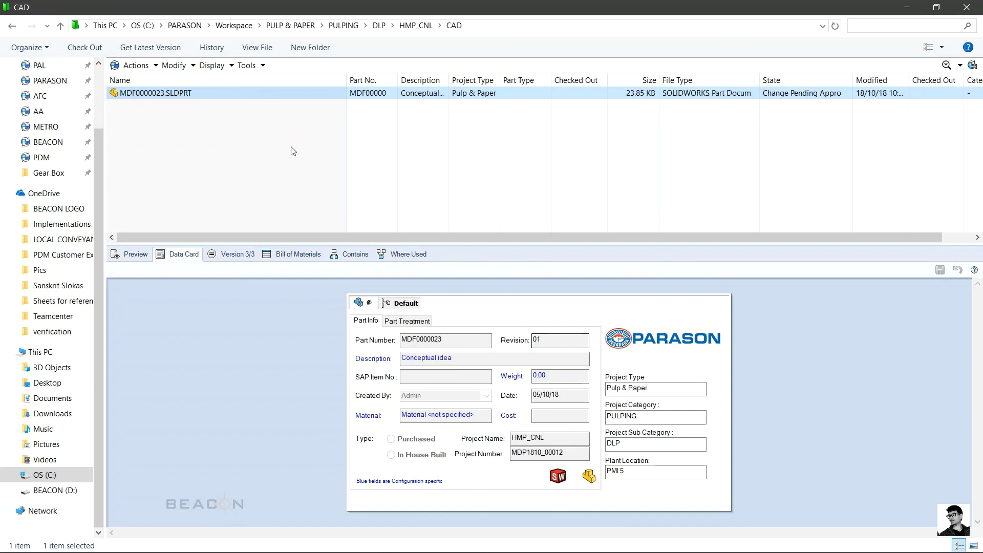
Step: Restart Change Approved on MDF0000023 and select three users to notify
{"action": "right_click", "coordinate": [222, 95]}
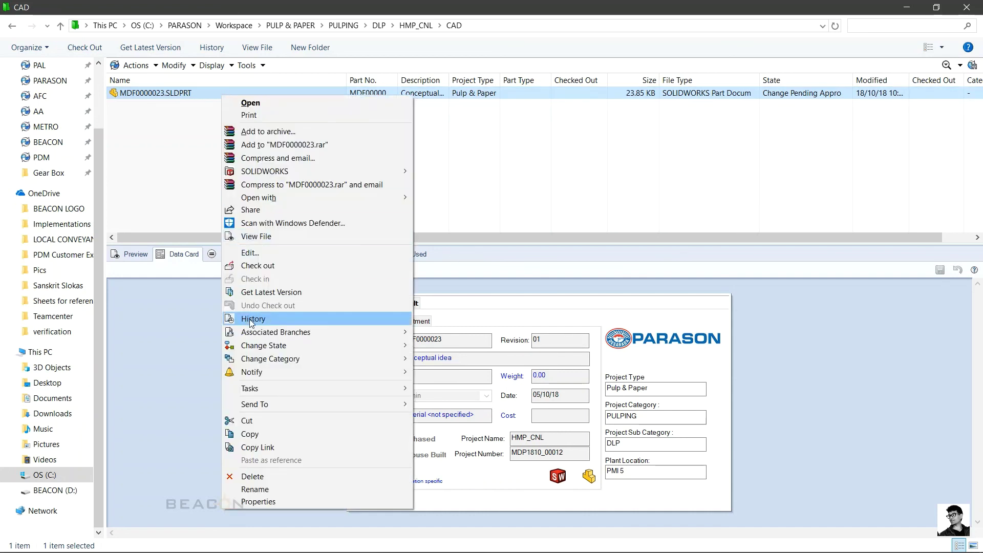
{"action": "mouse_move", "coordinate": [359, 345]}
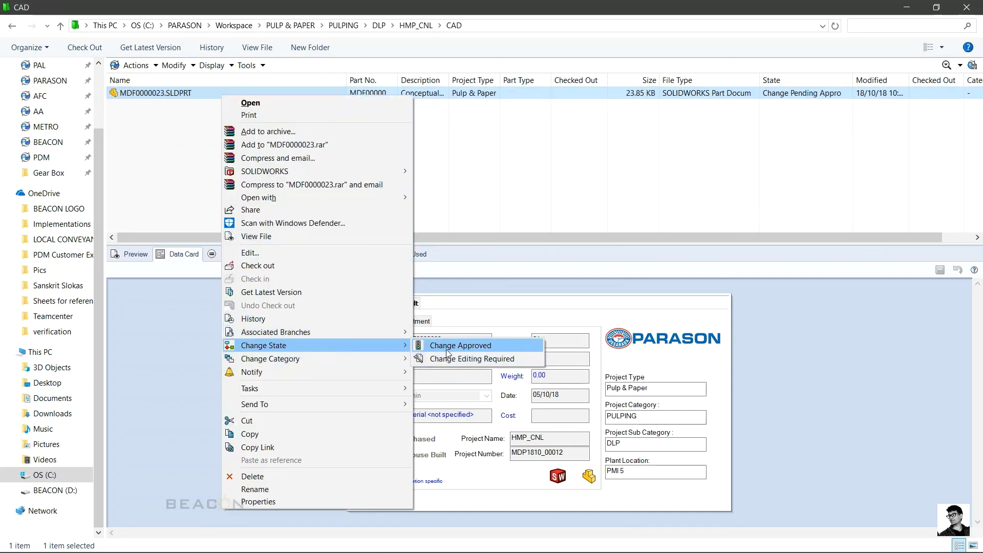
{"action": "left_click", "coordinate": [447, 348]}
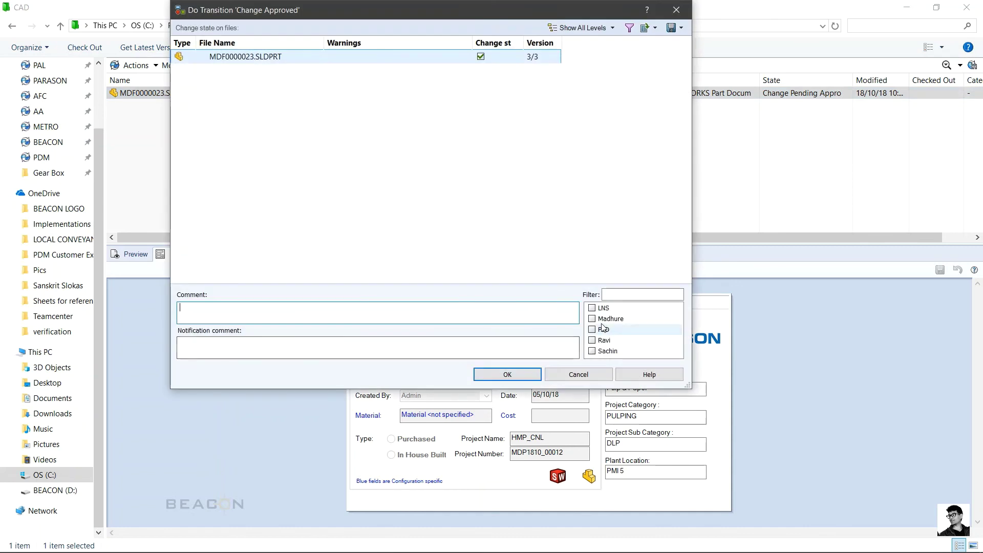
{"action": "left_click", "coordinate": [593, 318]}
{"action": "left_click", "coordinate": [593, 330]}
{"action": "left_click", "coordinate": [592, 351]}
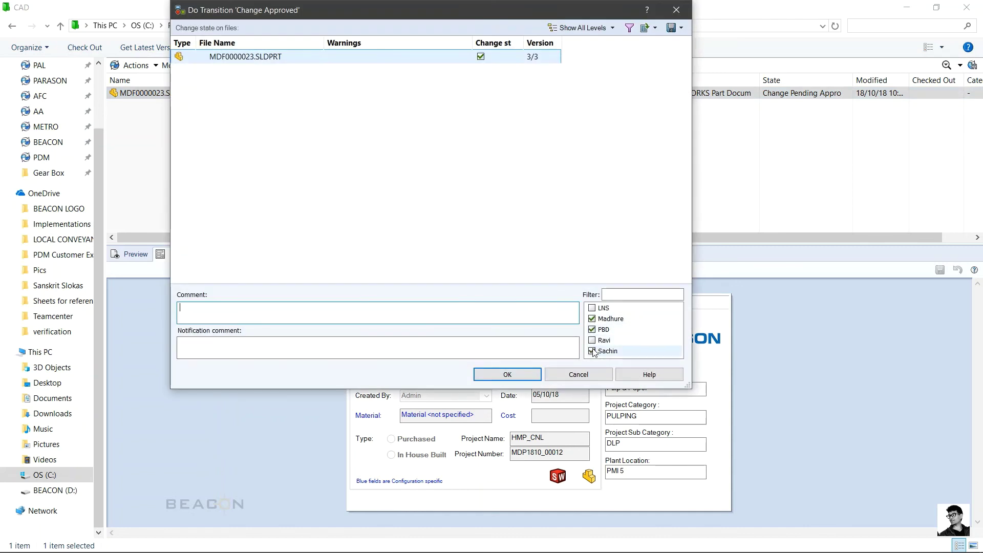
Step: Enter comment 'approved.' and notification 'approved the design', then confirm the change approval
{"action": "left_click", "coordinate": [516, 316]}
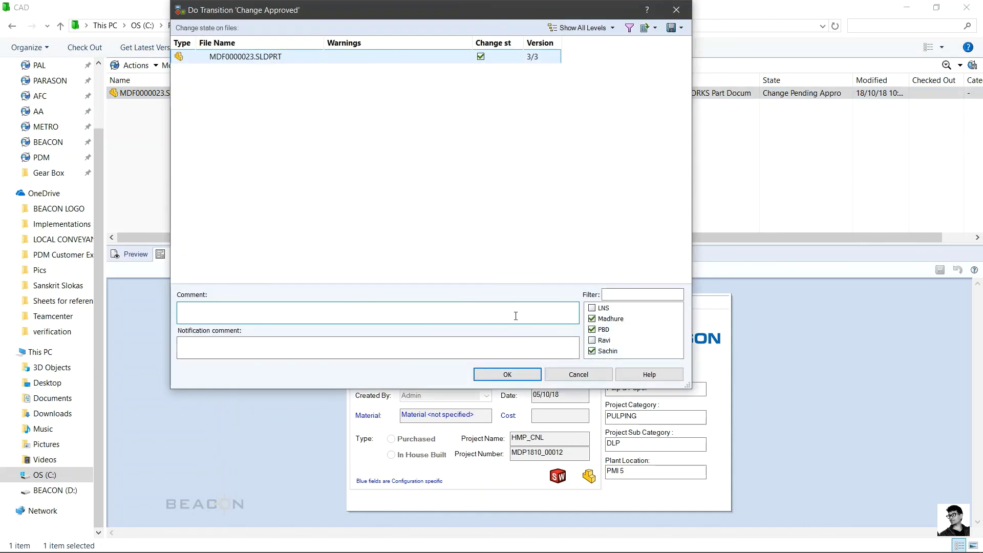
{"action": "type", "text": "approved."}
{"action": "key", "text": "Tab"}
{"action": "type", "text": "approved the design"}
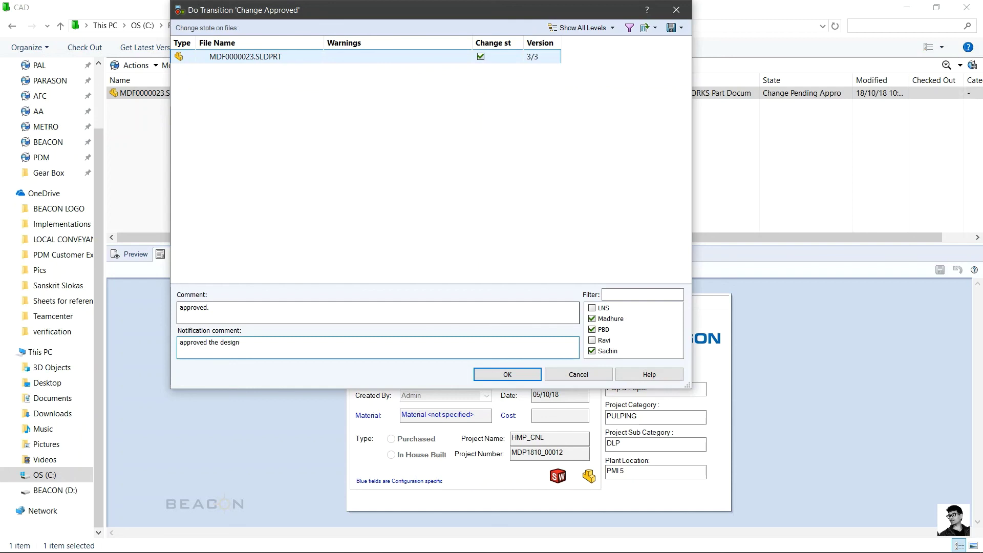
{"action": "left_click", "coordinate": [497, 140]}
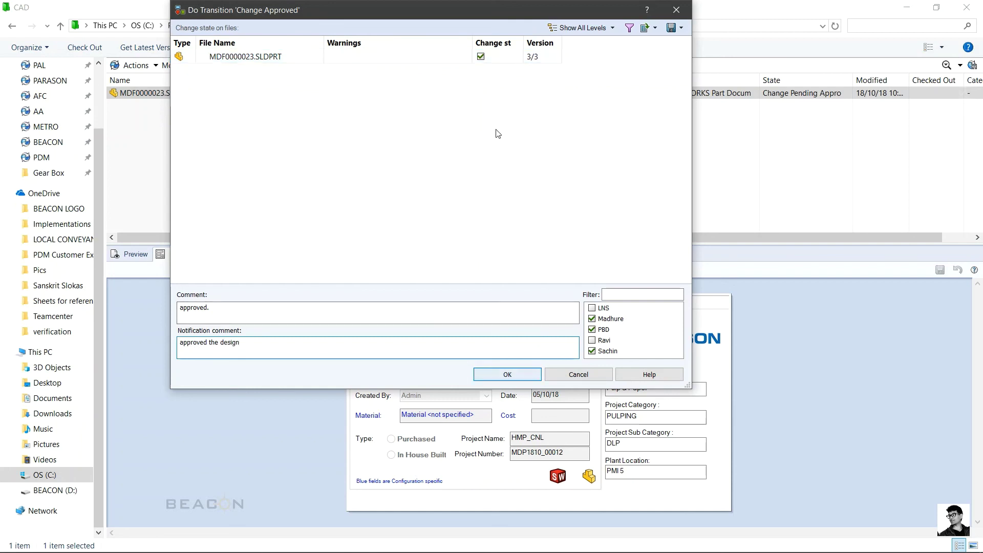
{"action": "left_click_drag", "start_coordinate": [607, 11], "coordinate": [406, 17]}
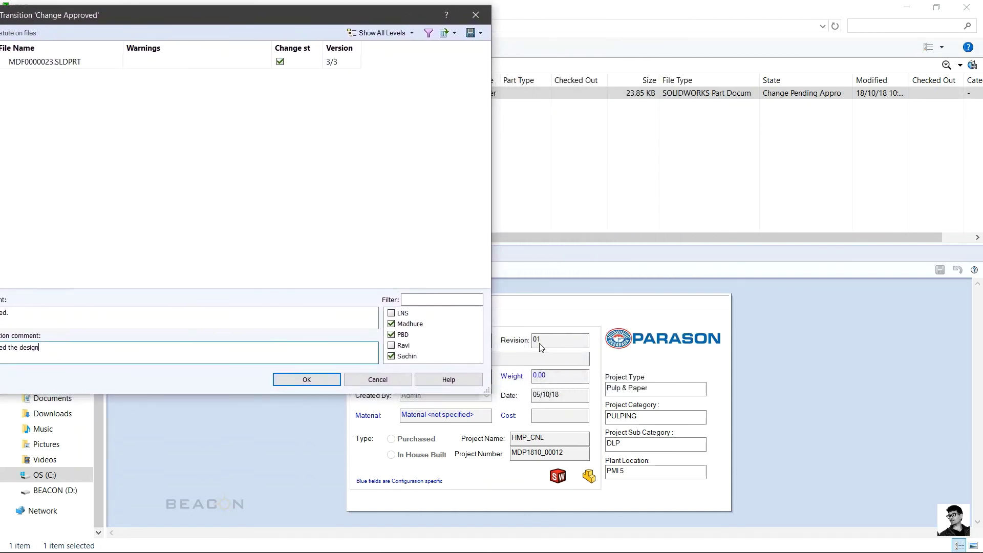
{"action": "left_click", "coordinate": [312, 385]}
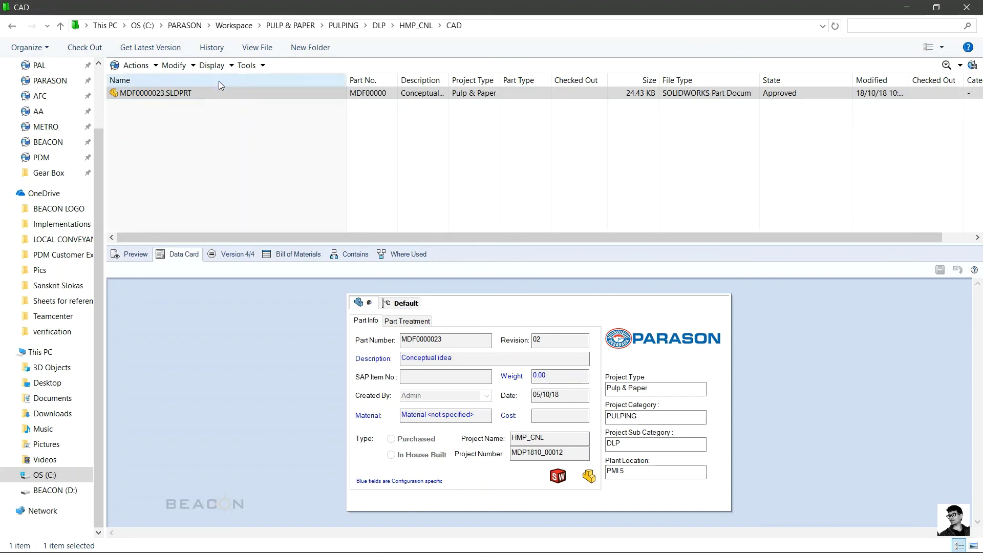
{"action": "left_click", "coordinate": [211, 47]}
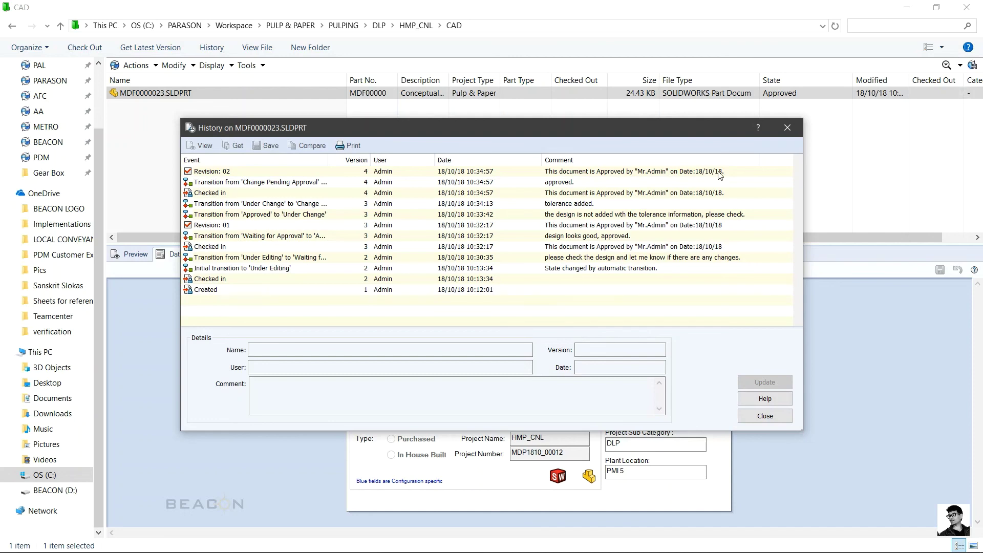
{"action": "left_click", "coordinate": [778, 414]}
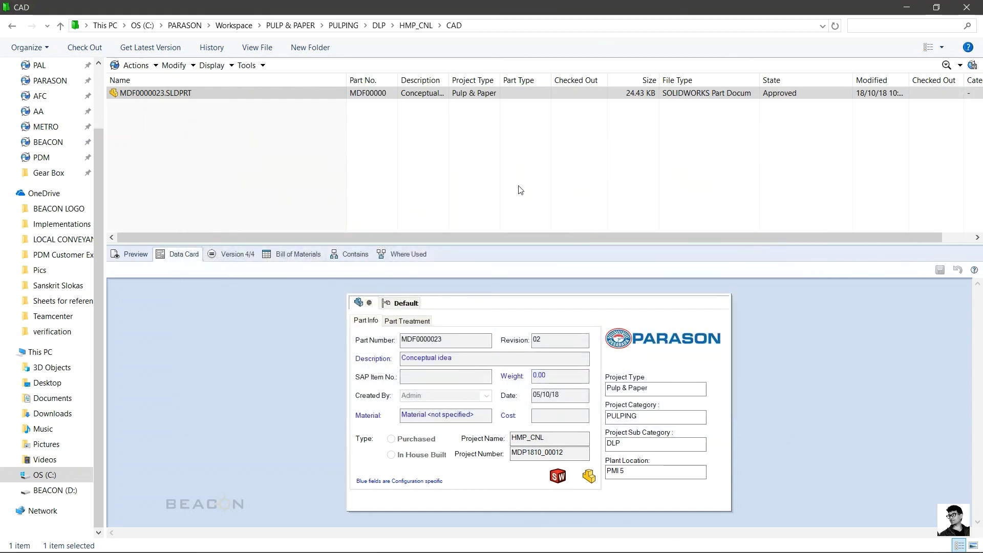
{"action": "left_click", "coordinate": [520, 190]}
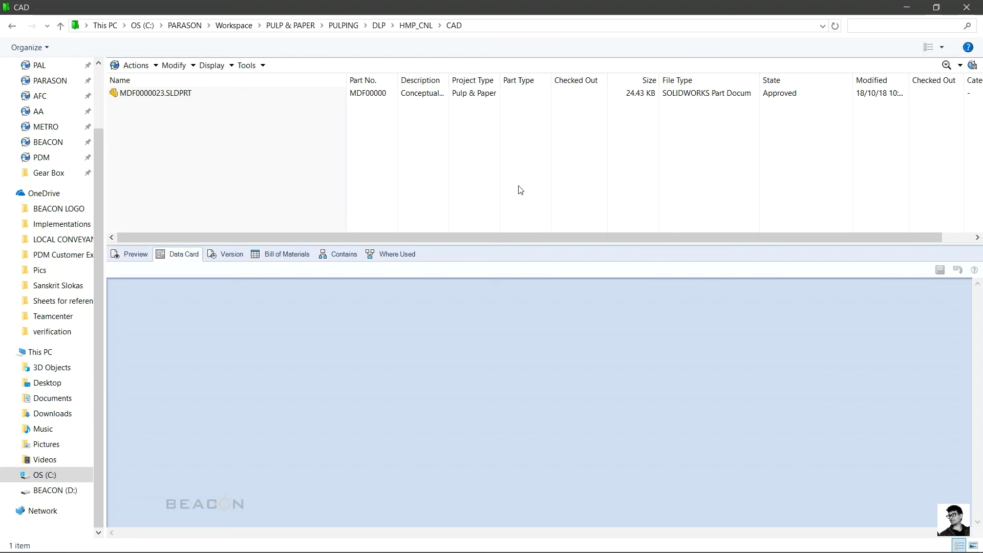
Step: Switch from the vault view to the PARASON Client Training PowerPoint presentation
{"action": "mouse_move", "coordinate": [637, 548]}
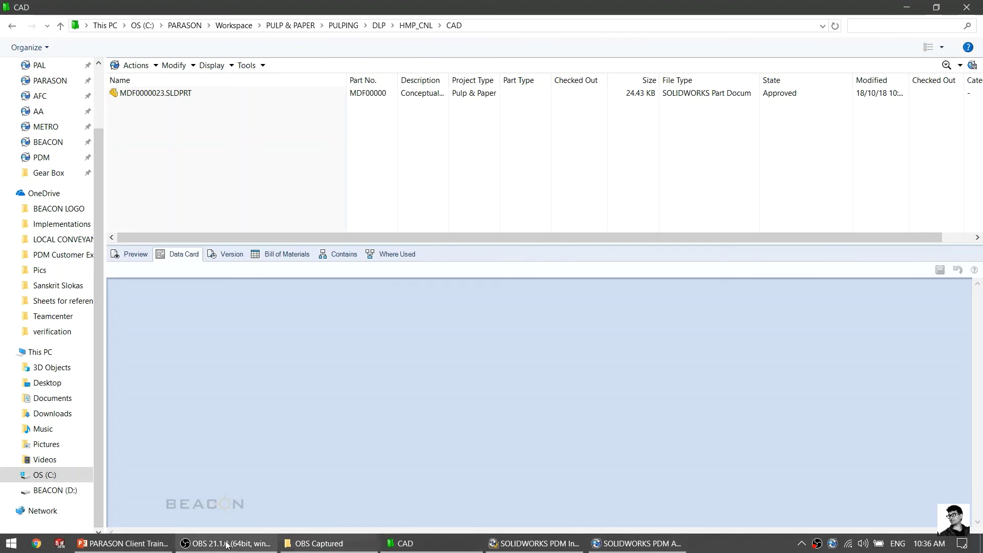
{"action": "left_click", "coordinate": [152, 546]}
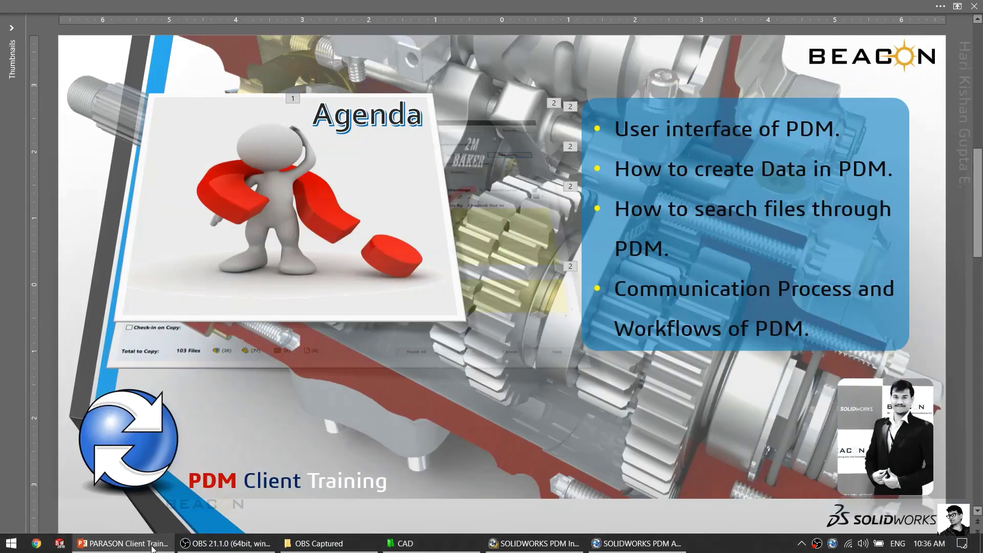